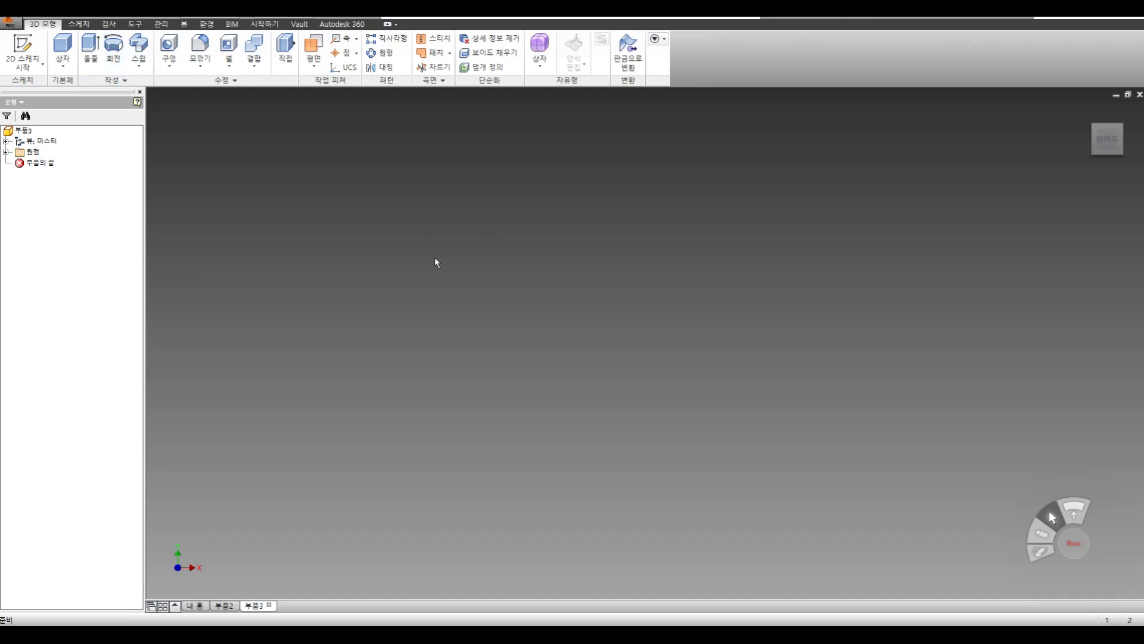
Start a 2D sketch on the XY origin plane and draw a small circle up and to the left of the origin
left_click(23, 48)
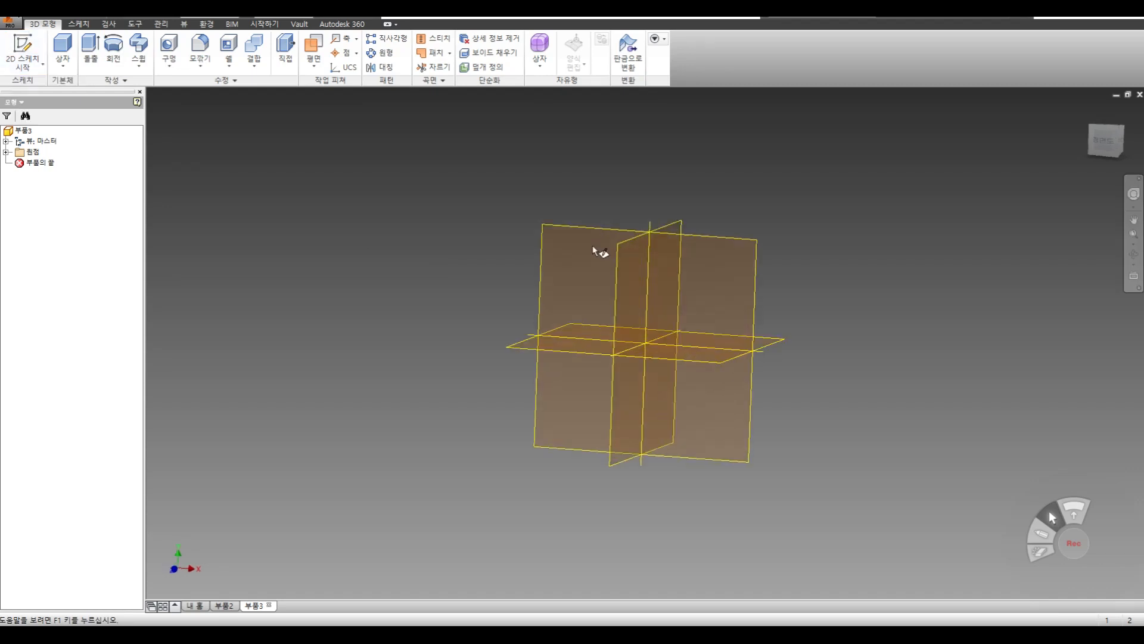
left_click(564, 198)
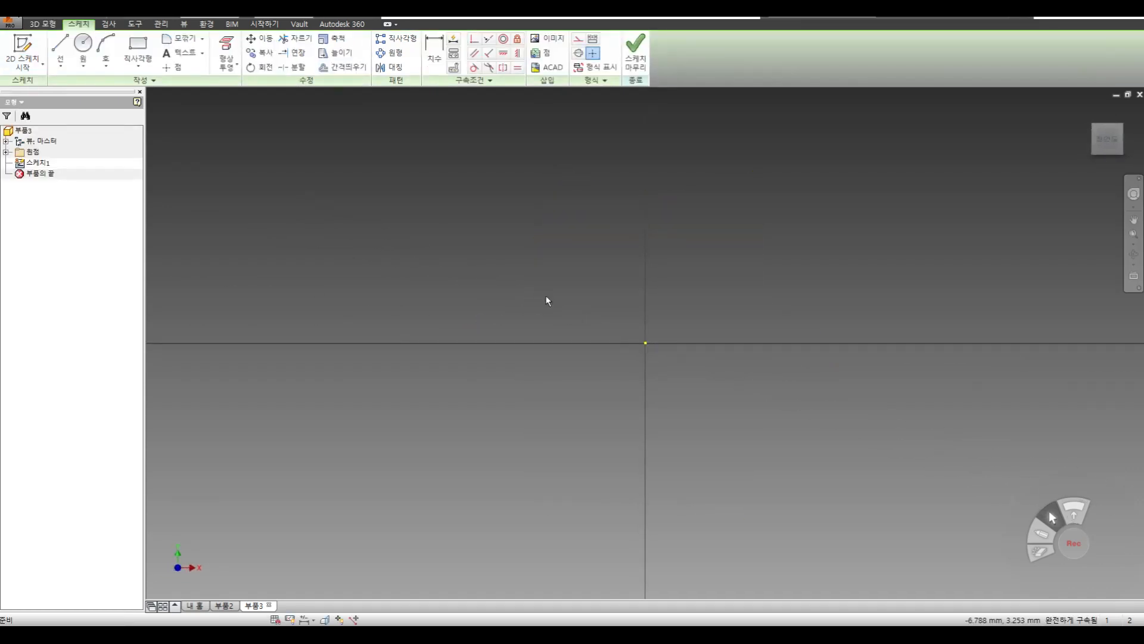
left_click(83, 48)
left_click(553, 270)
left_click(535, 298)
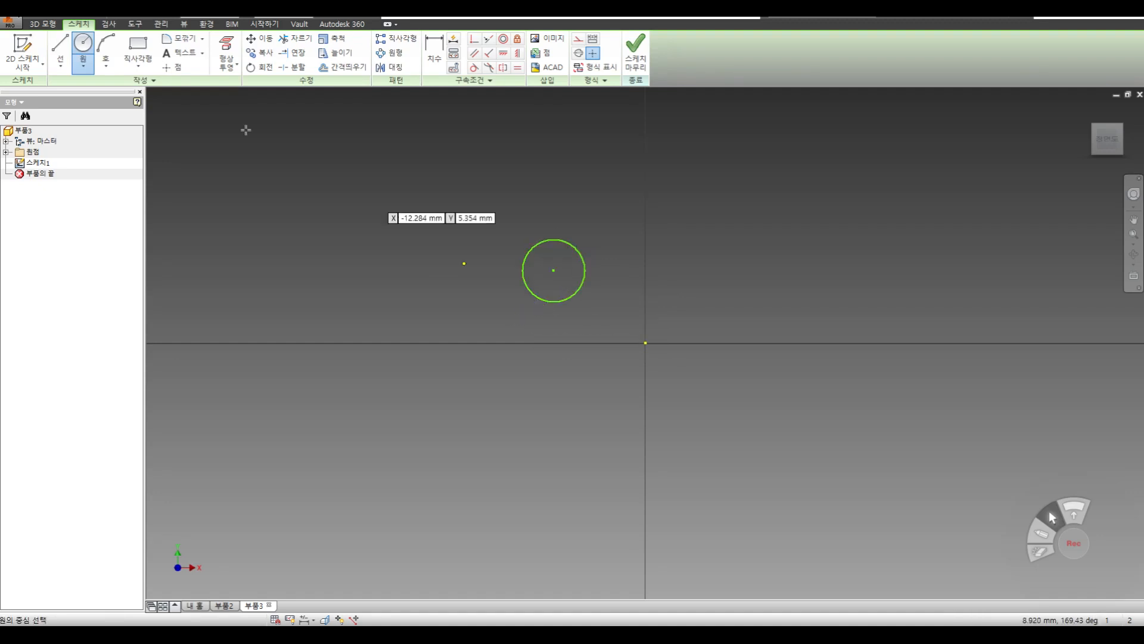
Draw a vertical line to the right of the circle as the rotation axis and finish the sketch
left_click(56, 45)
left_click(796, 191)
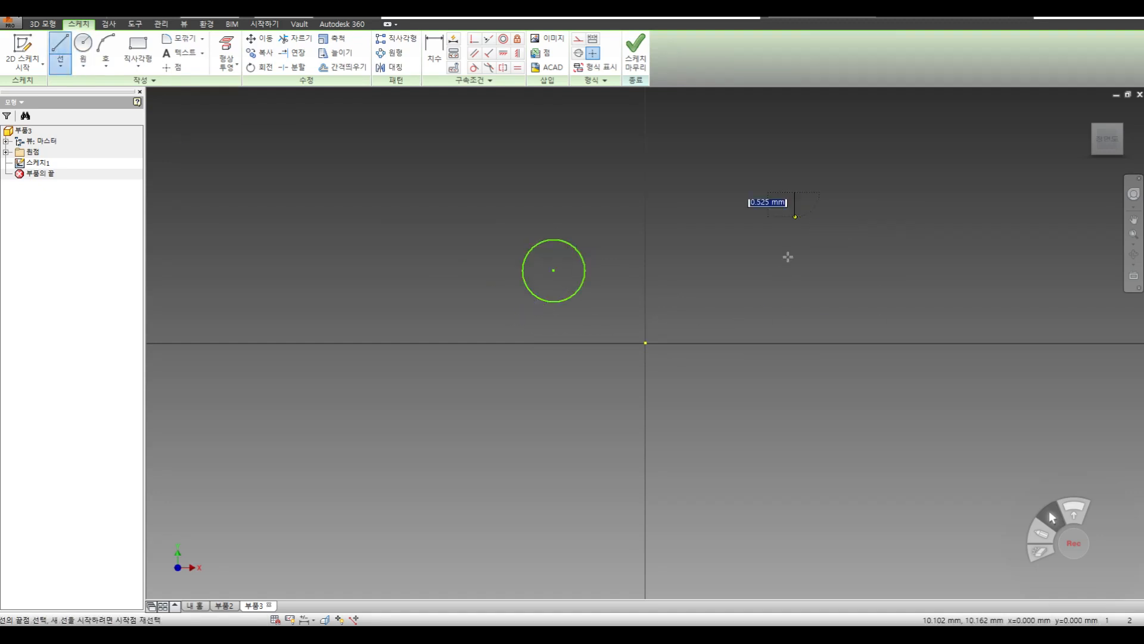
left_click(796, 332)
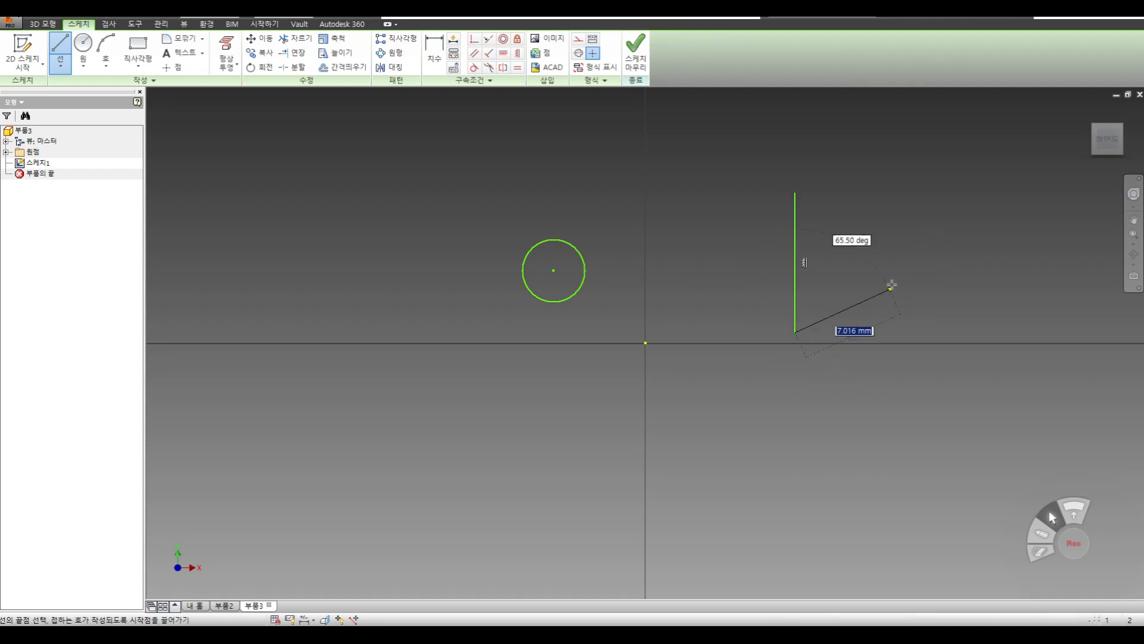
right_click(886, 228)
left_click(927, 232)
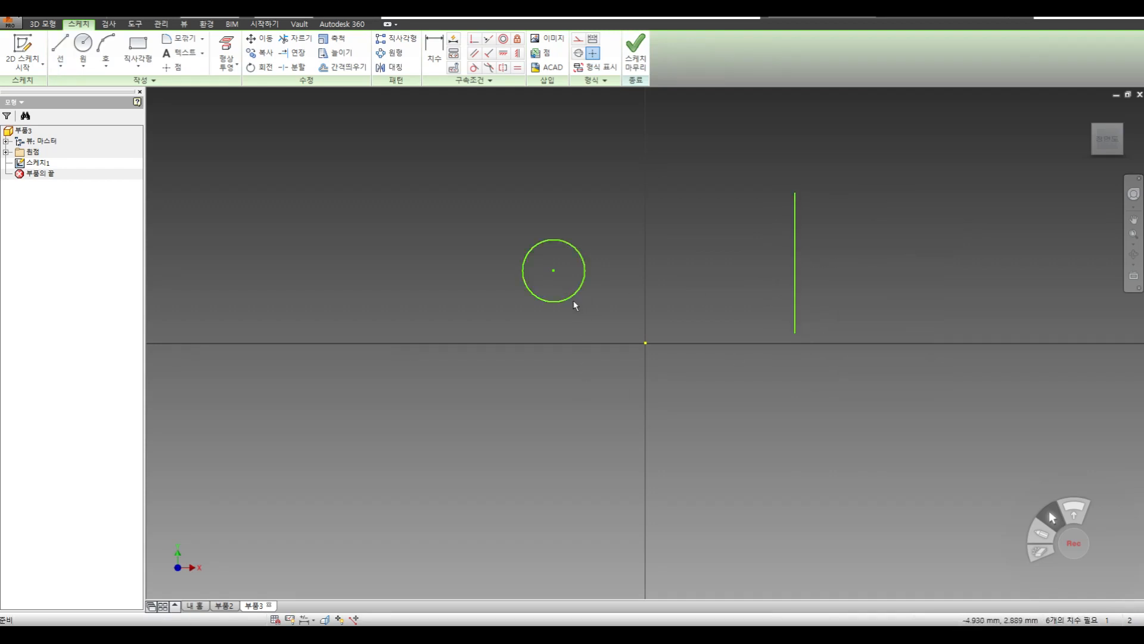
left_click(634, 66)
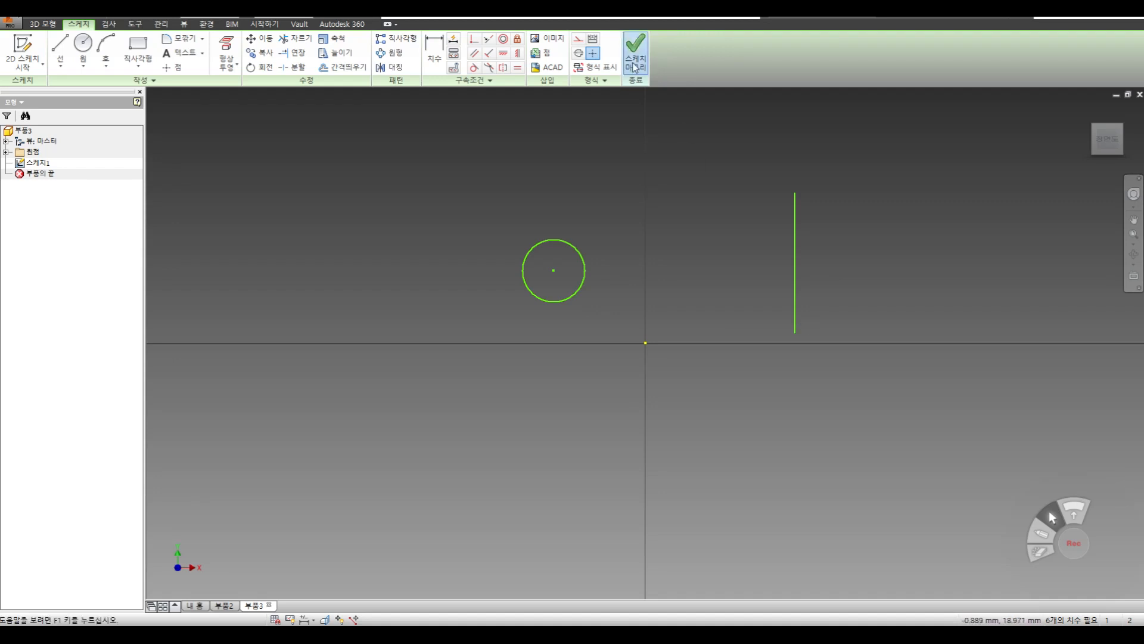
Set up a revolve of the circle about the vertical line, with an angle extent of 180 degrees
left_click(113, 50)
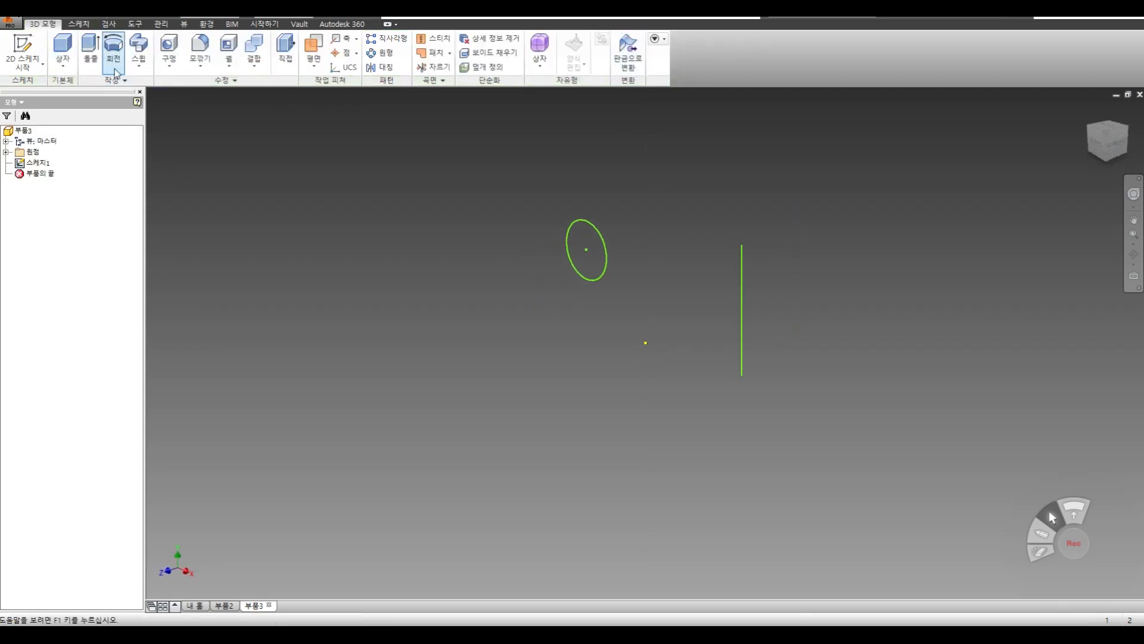
left_click_drag(259, 94, 379, 109)
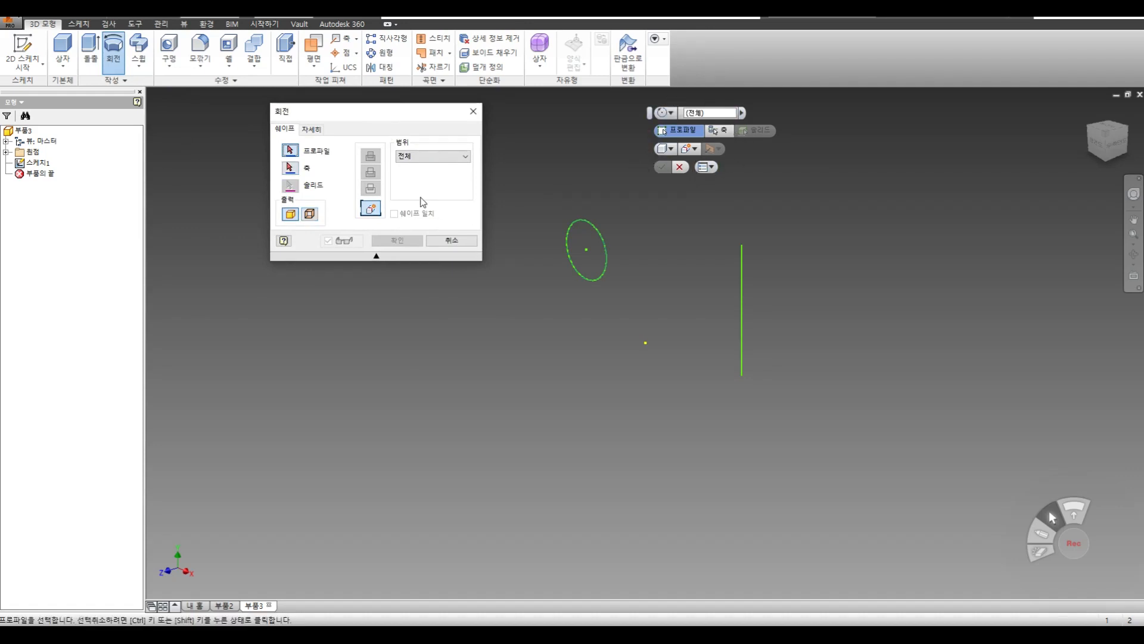
left_click(589, 252)
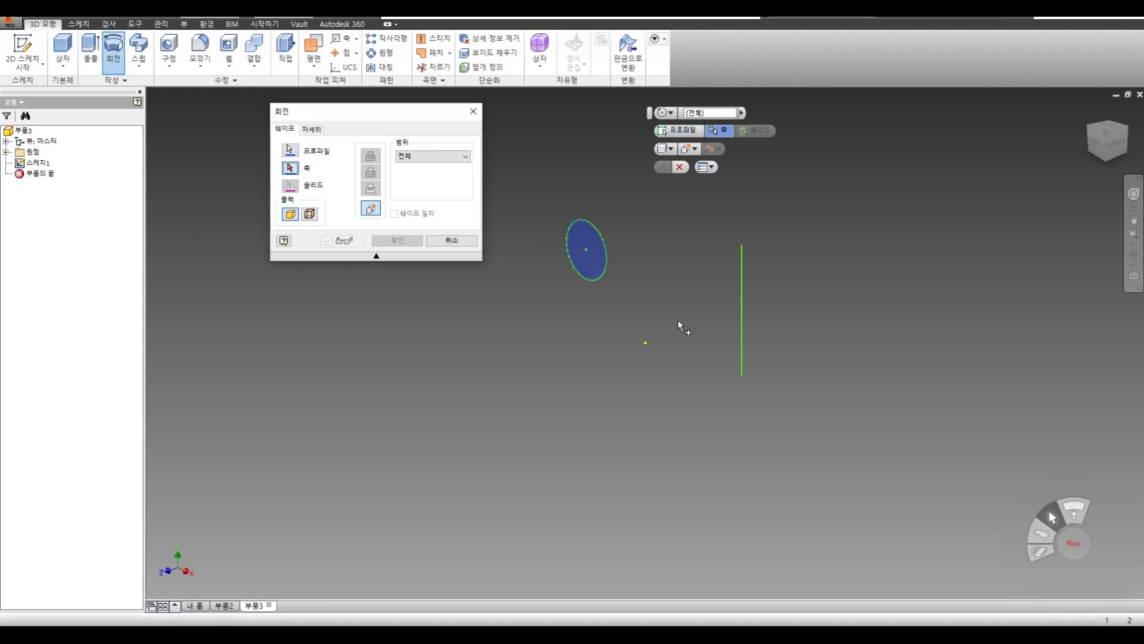
left_click(742, 335)
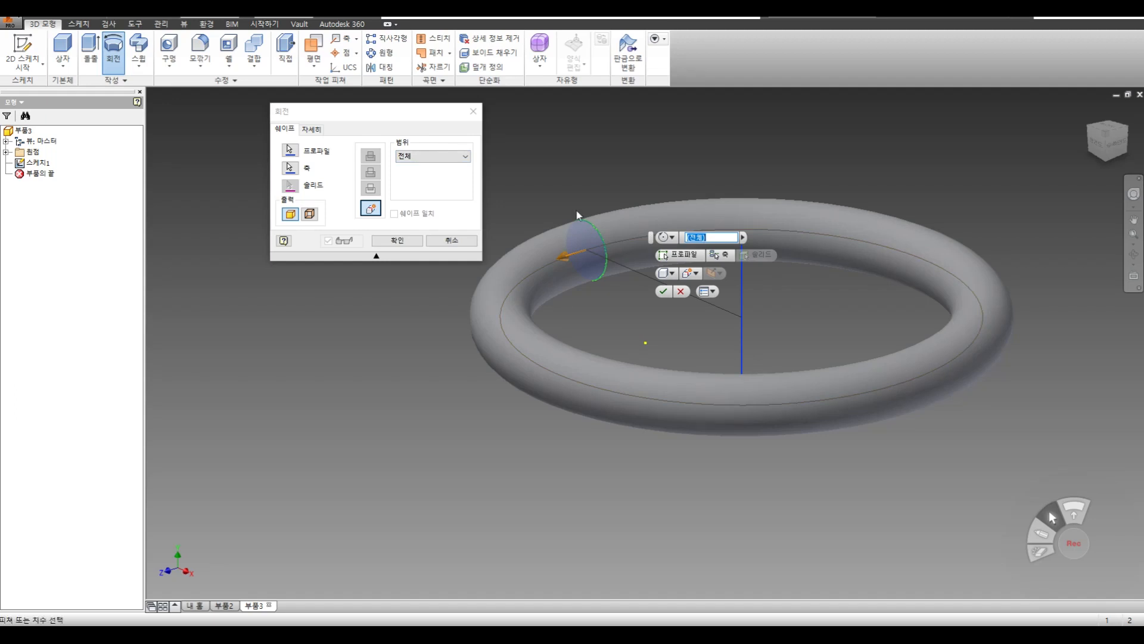
left_click(414, 158)
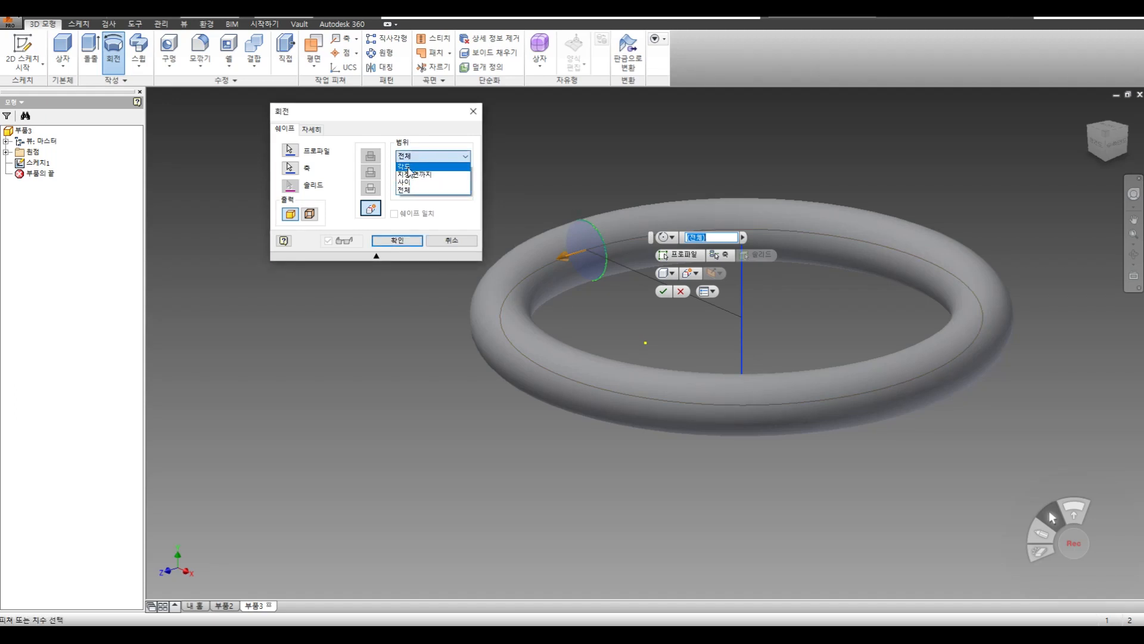
left_click(409, 168)
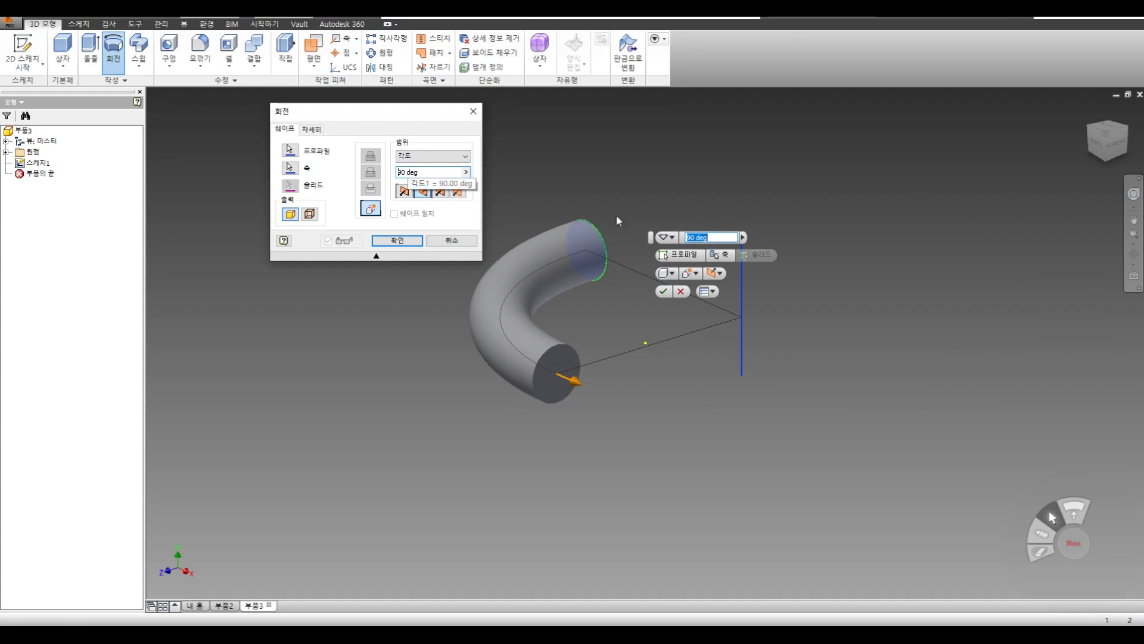
type("180")
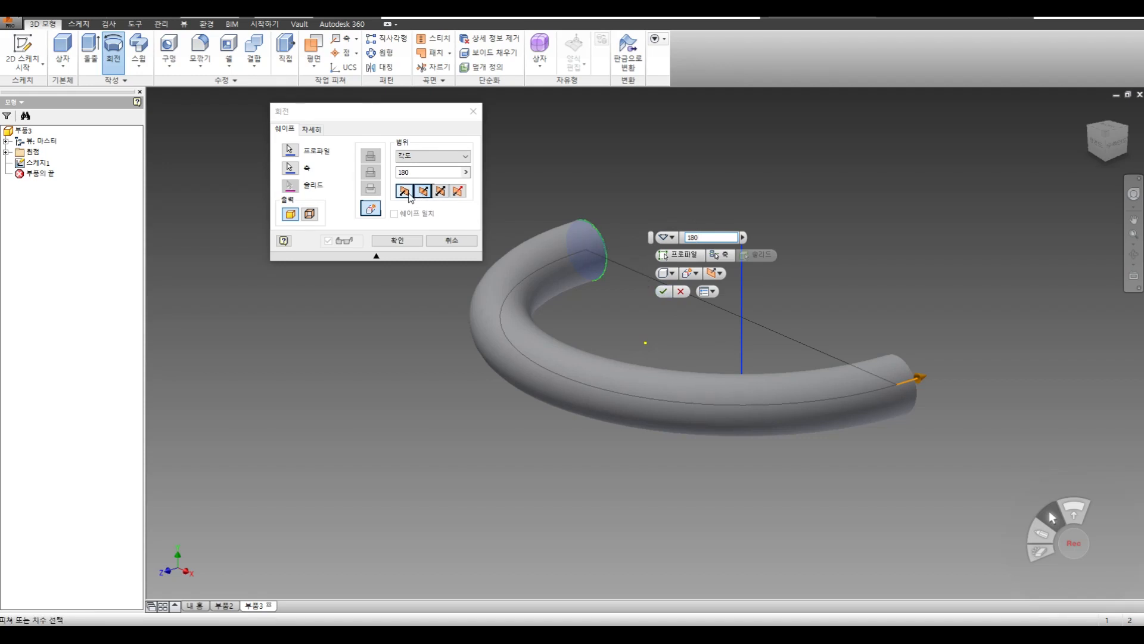
Preview the 180-degree revolve in direction 1, direction 2 and symmetrically about the sketch plane
left_click(408, 197)
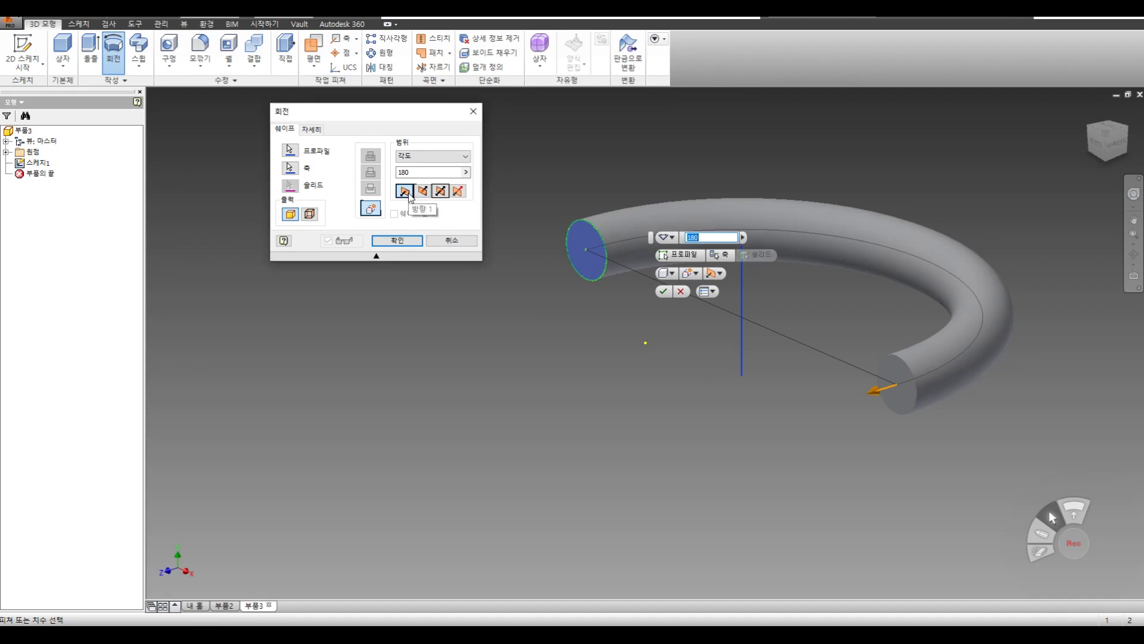
left_click(423, 193)
left_click(406, 194)
left_click(441, 191)
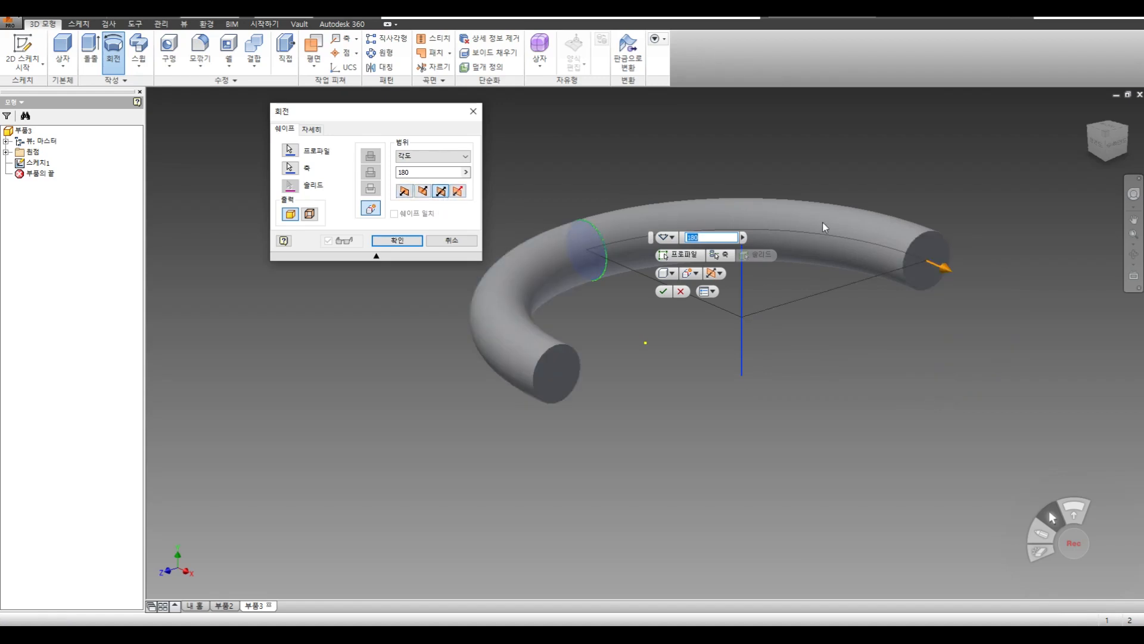
double_click(417, 176)
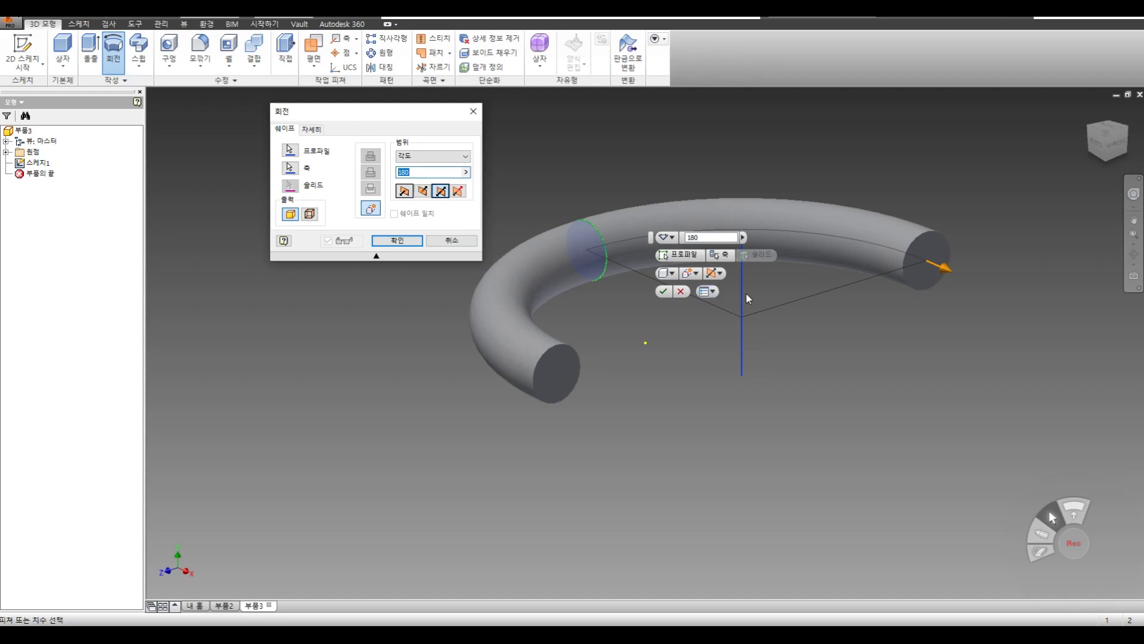
Make the revolve asymmetric with 180 and 90 degree angles, and flip the sides until the first angle is 90 degrees
left_click(457, 191)
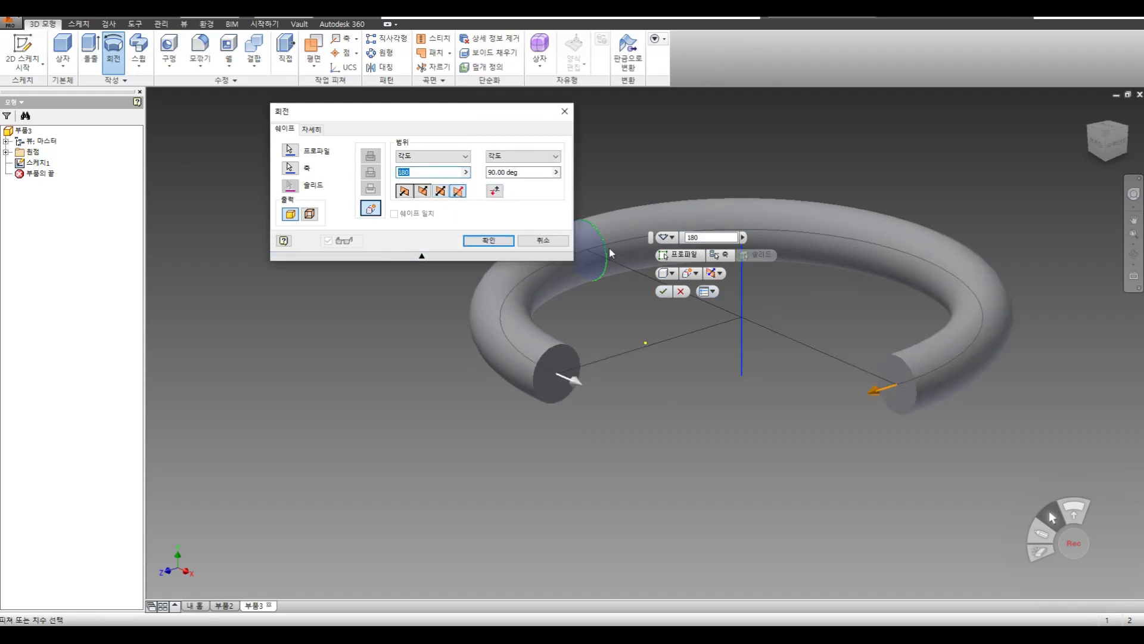
left_click(440, 191)
left_click(522, 172)
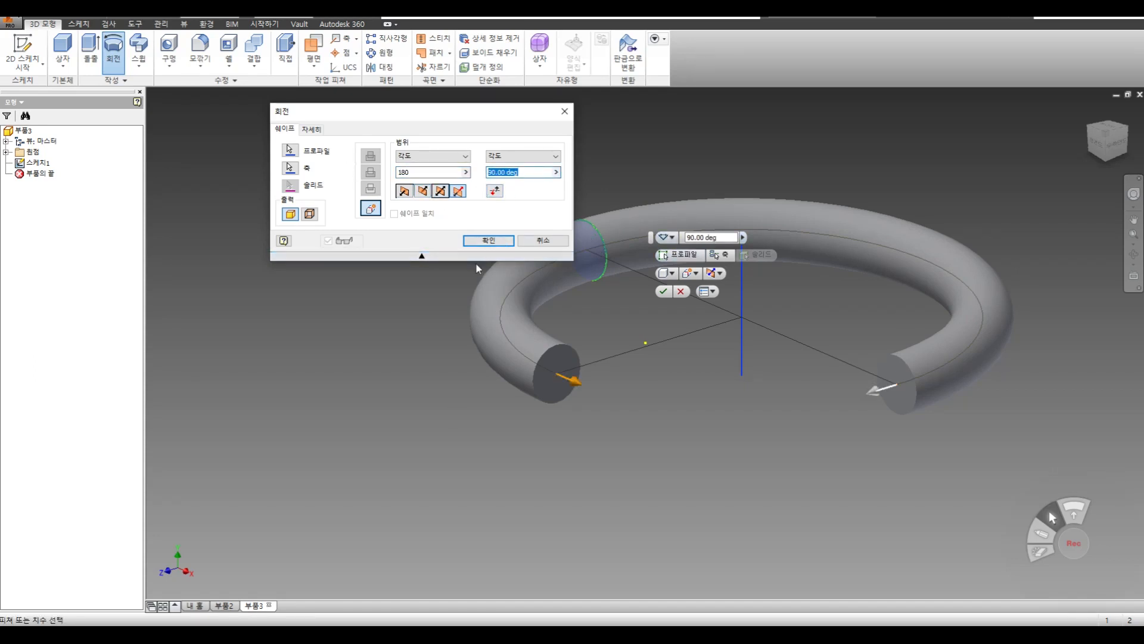
left_click(495, 192)
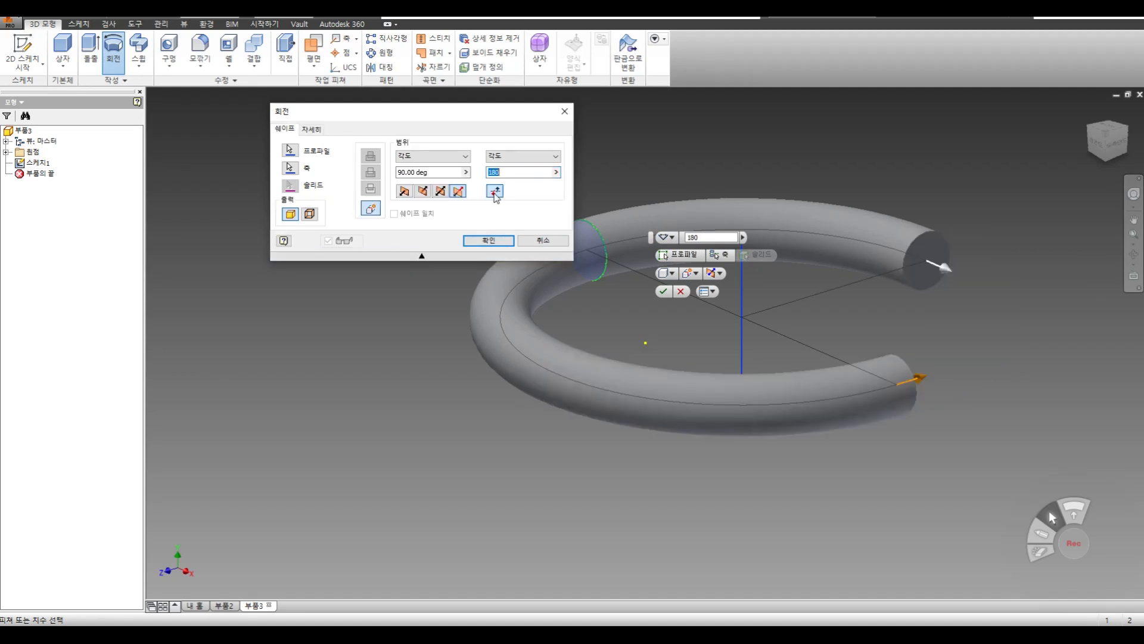
left_click(495, 192)
left_click(495, 192)
Limit the revolve to direction 1 at 90 degrees, create the curved solid and inspect it from another angle
left_click(404, 191)
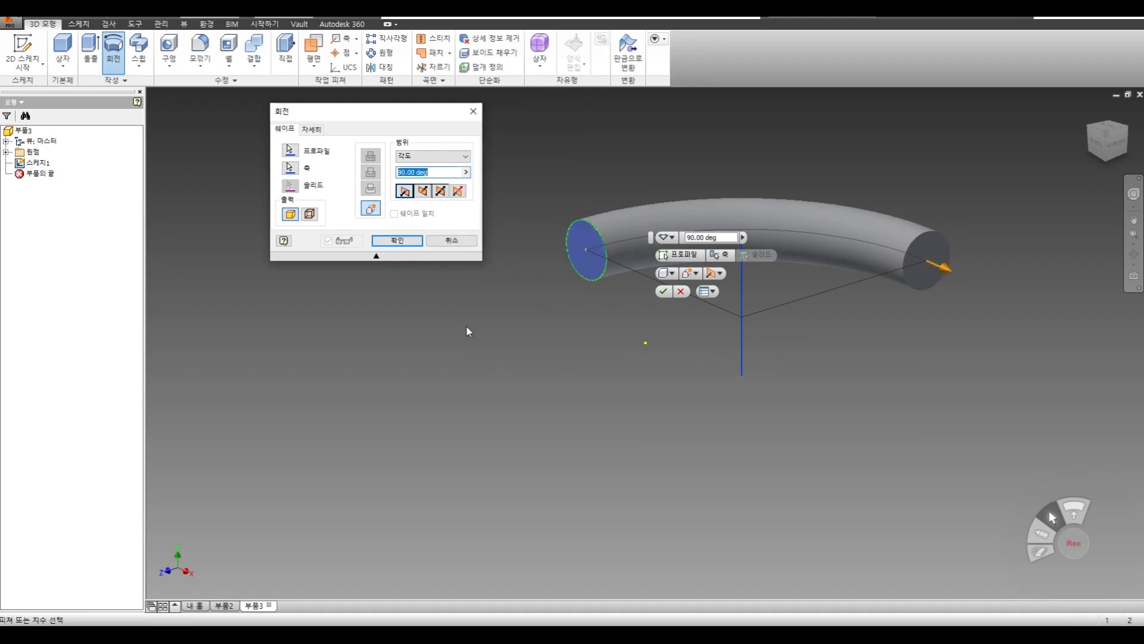
left_click(397, 241)
left_click(1134, 254)
left_click_drag(645, 343, 787, 355)
right_click(745, 236)
left_click(783, 237)
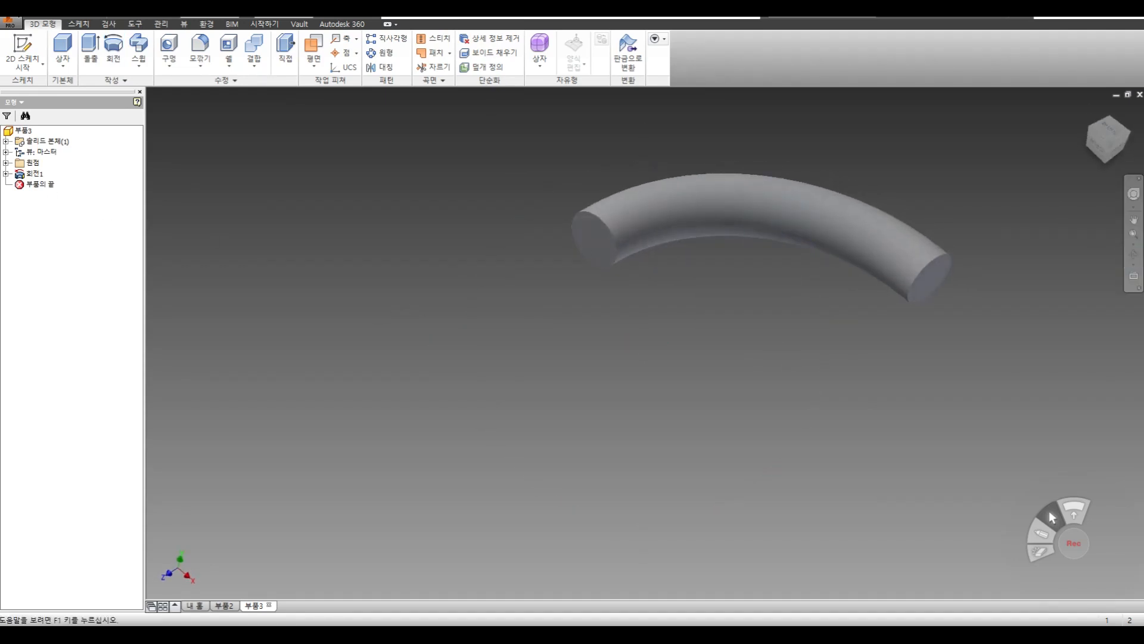
Switch to the part with the two boxes (부품2) and set up a full revolve of the circle about the vertical line
left_click(225, 605)
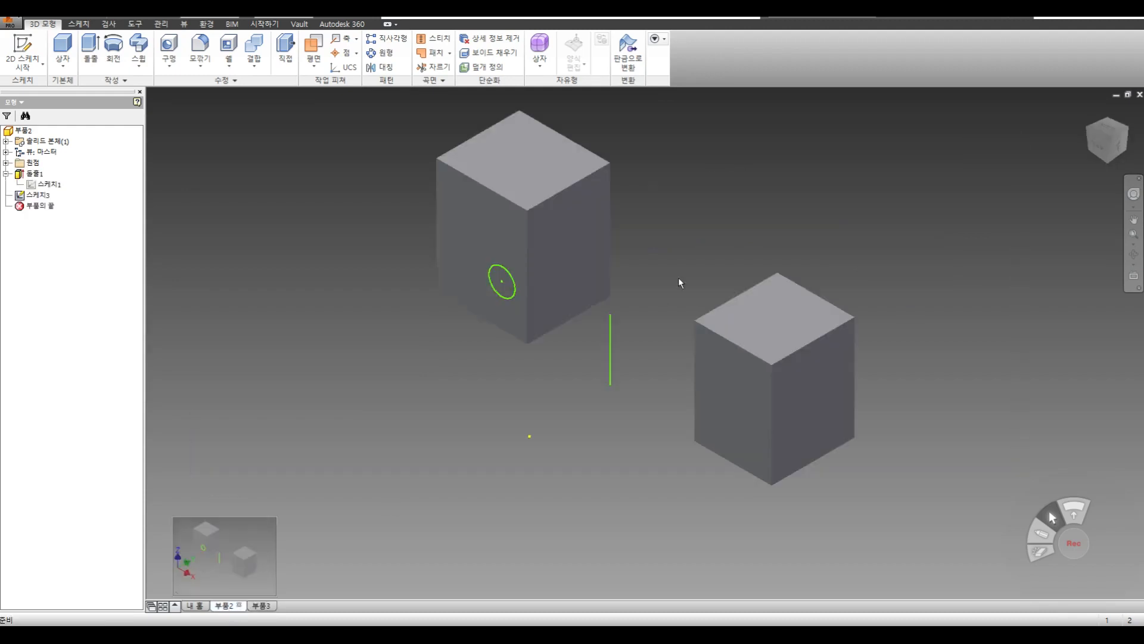
middle_click_drag(634, 293, 563, 298)
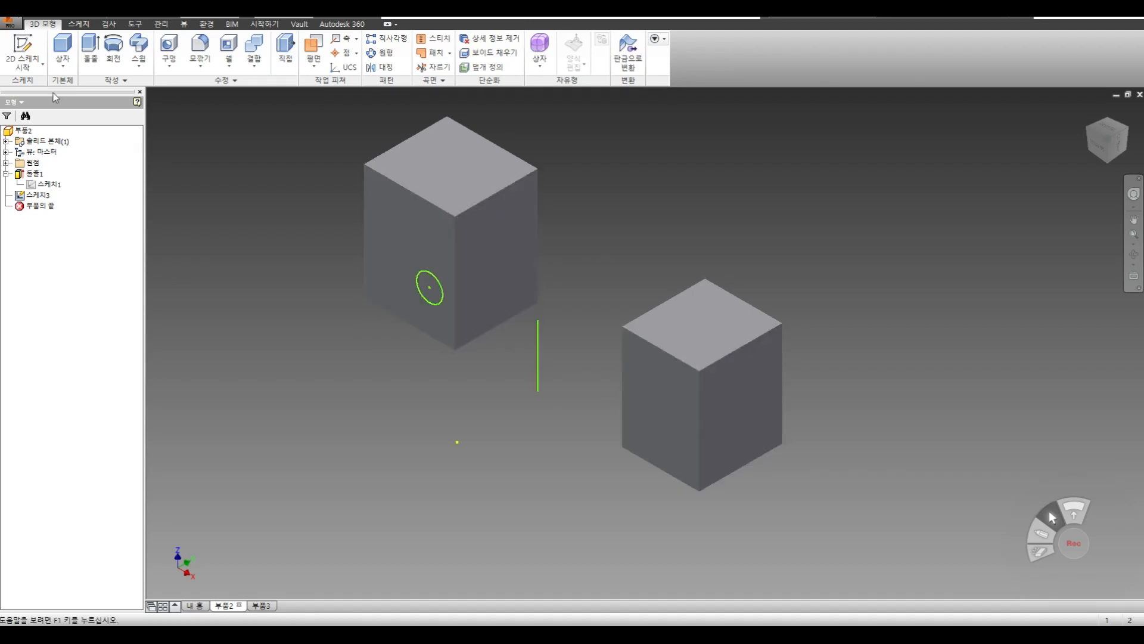
left_click(113, 51)
left_click(425, 297)
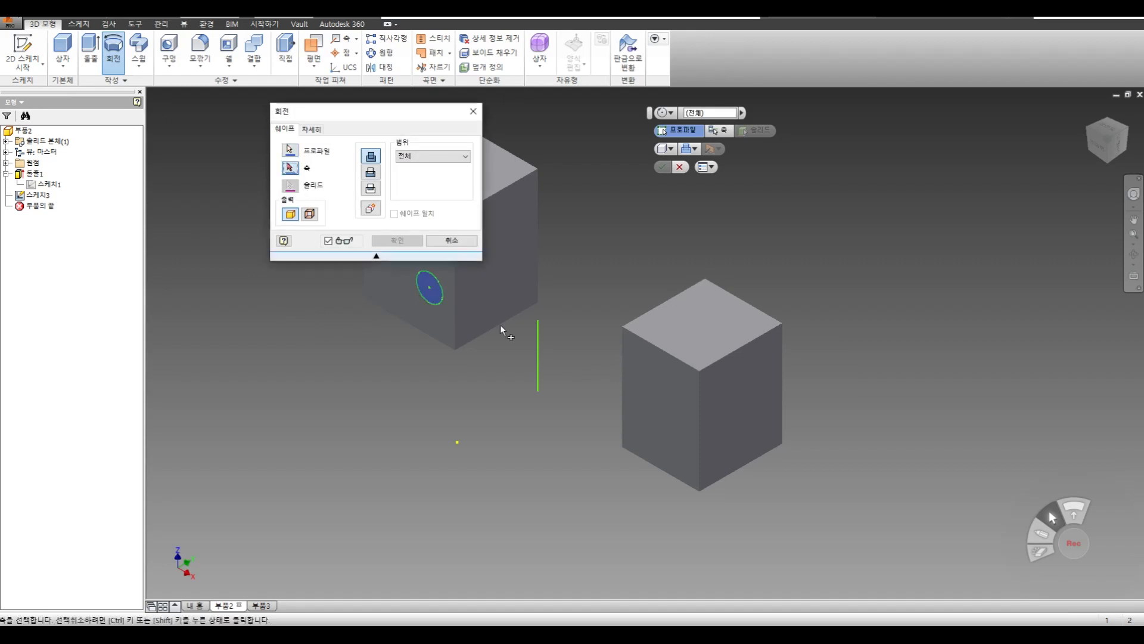
left_click(538, 352)
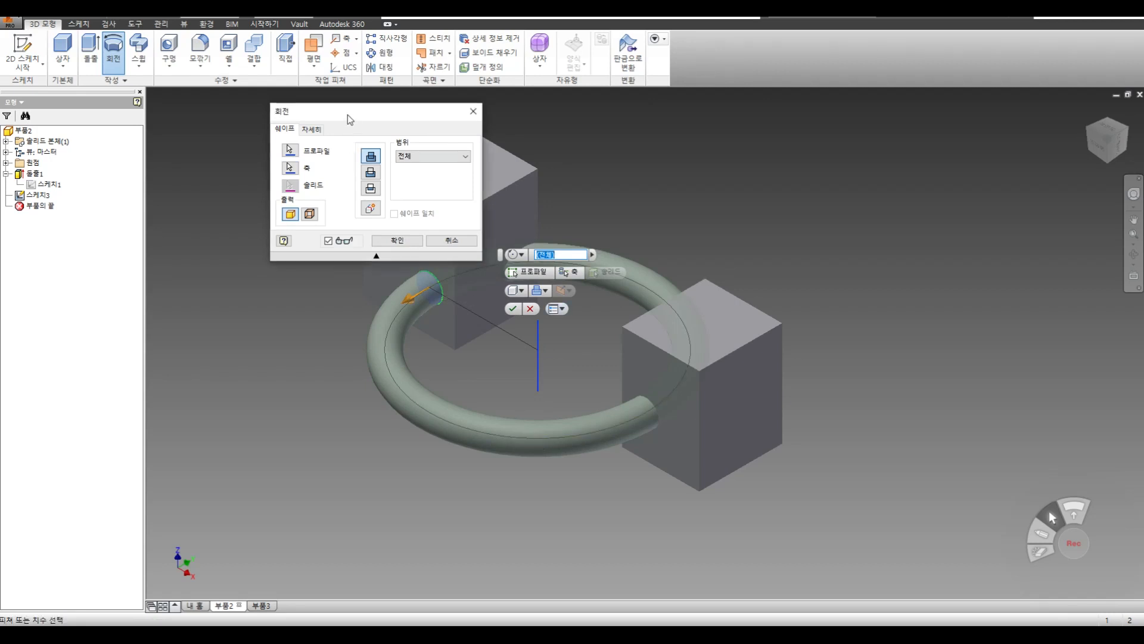
left_click_drag(348, 112, 228, 96)
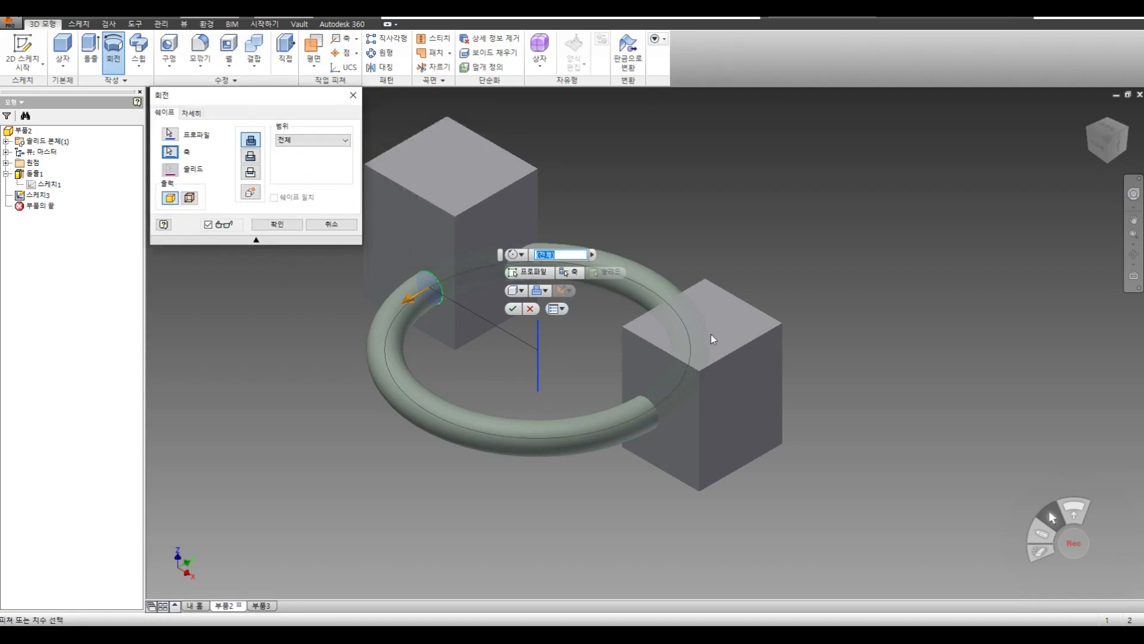
Compare the Cut and Intersect operations and create the full revolve as a cut through both boxes
left_click(250, 156)
left_click(250, 172)
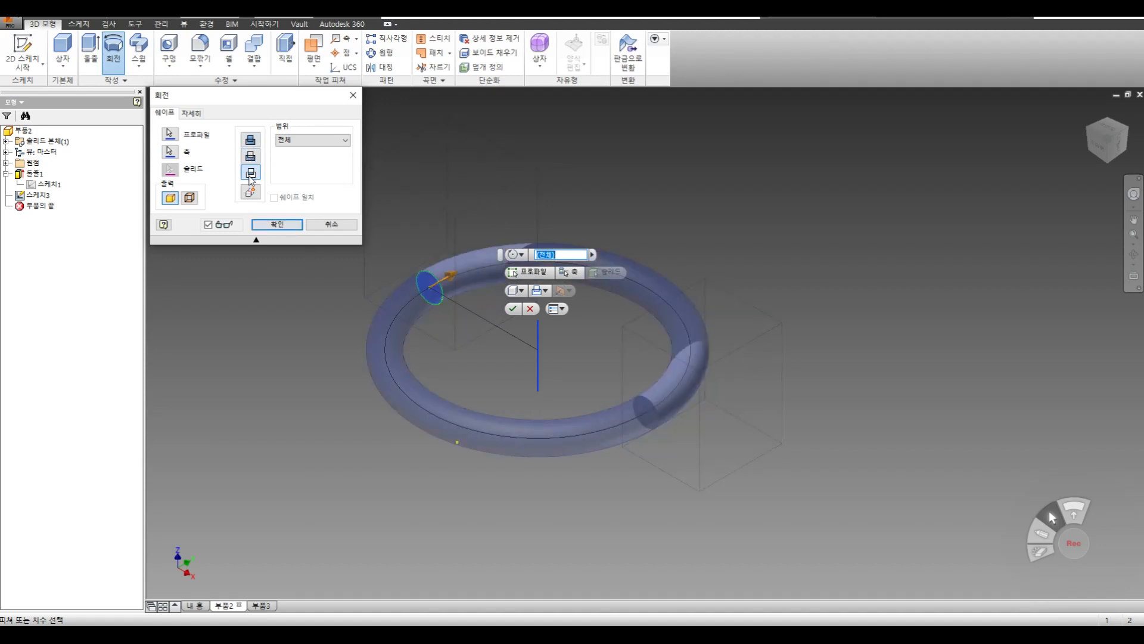
left_click(250, 157)
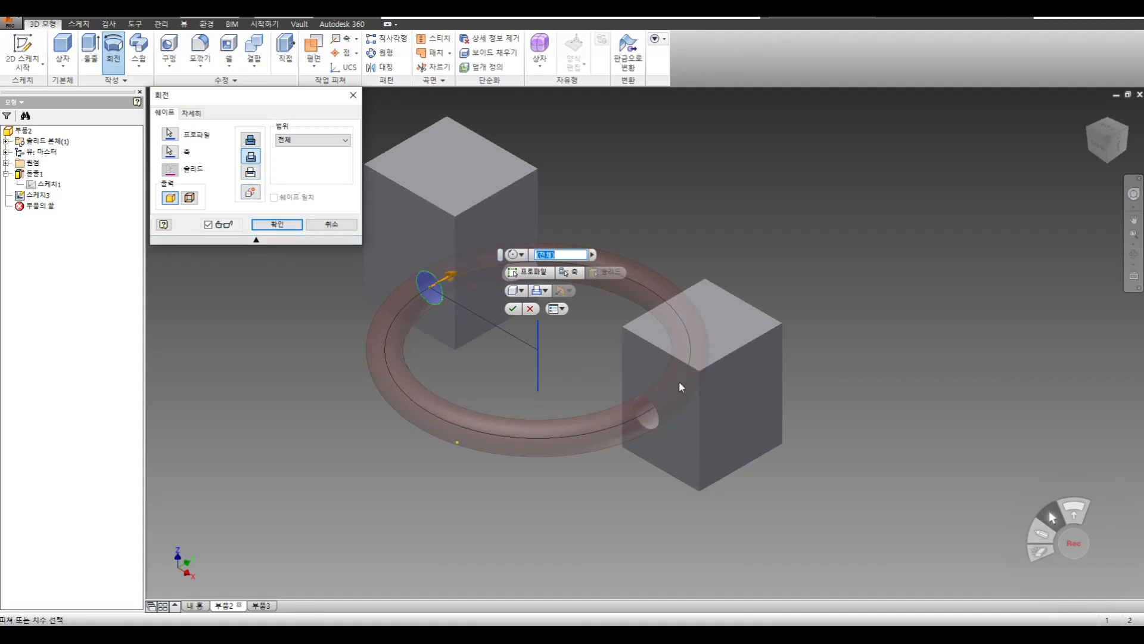
left_click(278, 225)
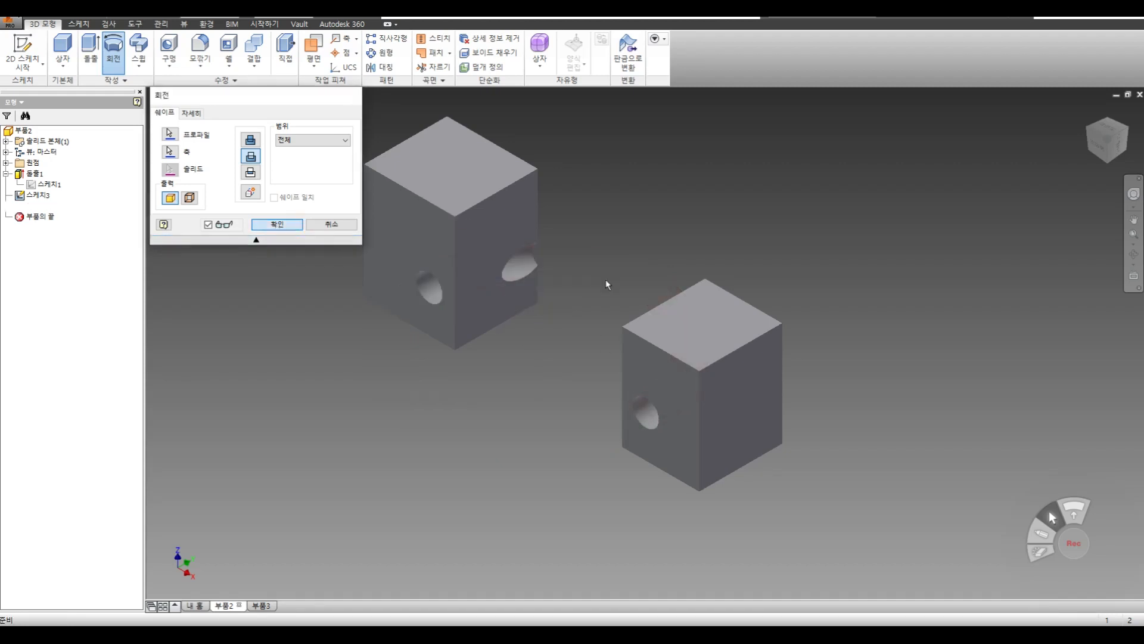
left_click(1134, 255)
left_click_drag(627, 341, 620, 407)
right_click(759, 263)
left_click(799, 261)
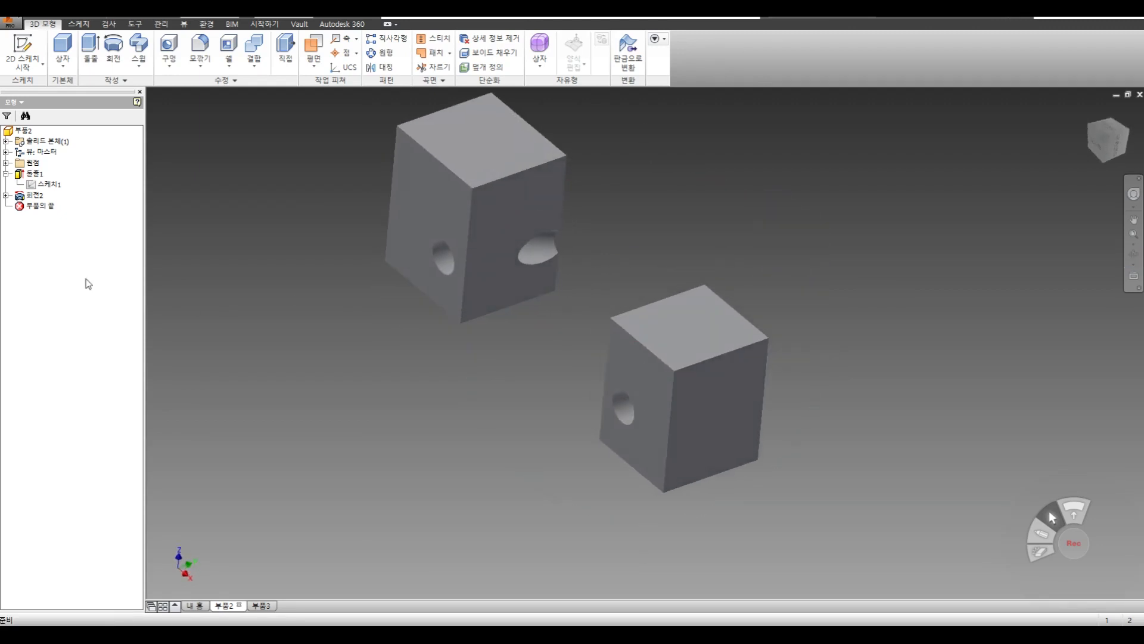
Rebuild the circle's full revolve in the two-box part with the Intersect operation, then change it to Join
double_click(35, 195)
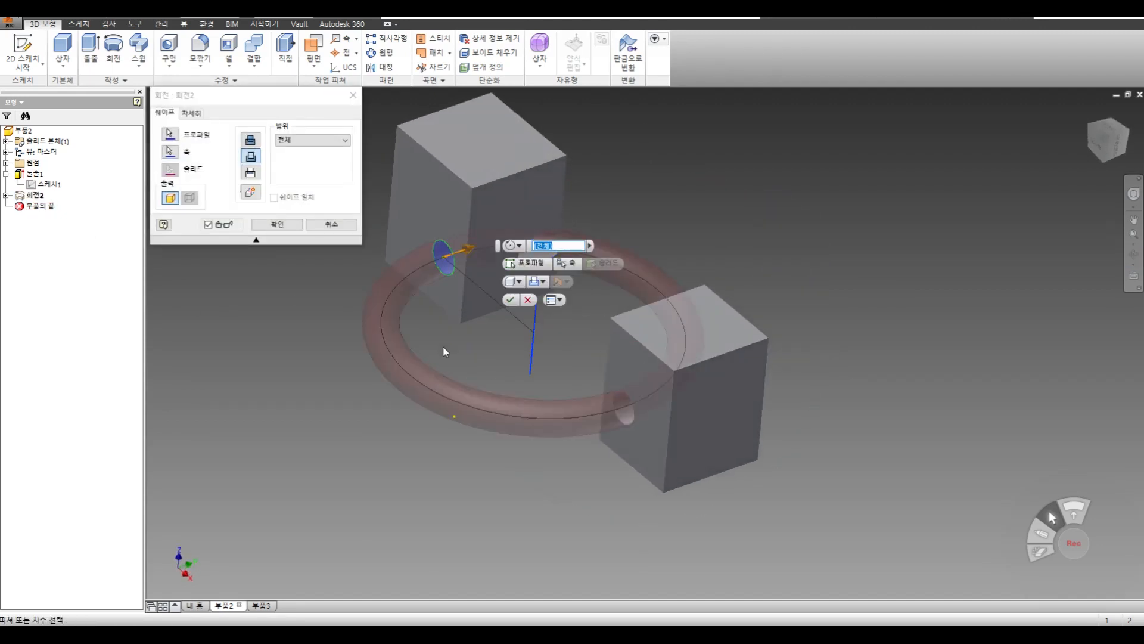
left_click(272, 224)
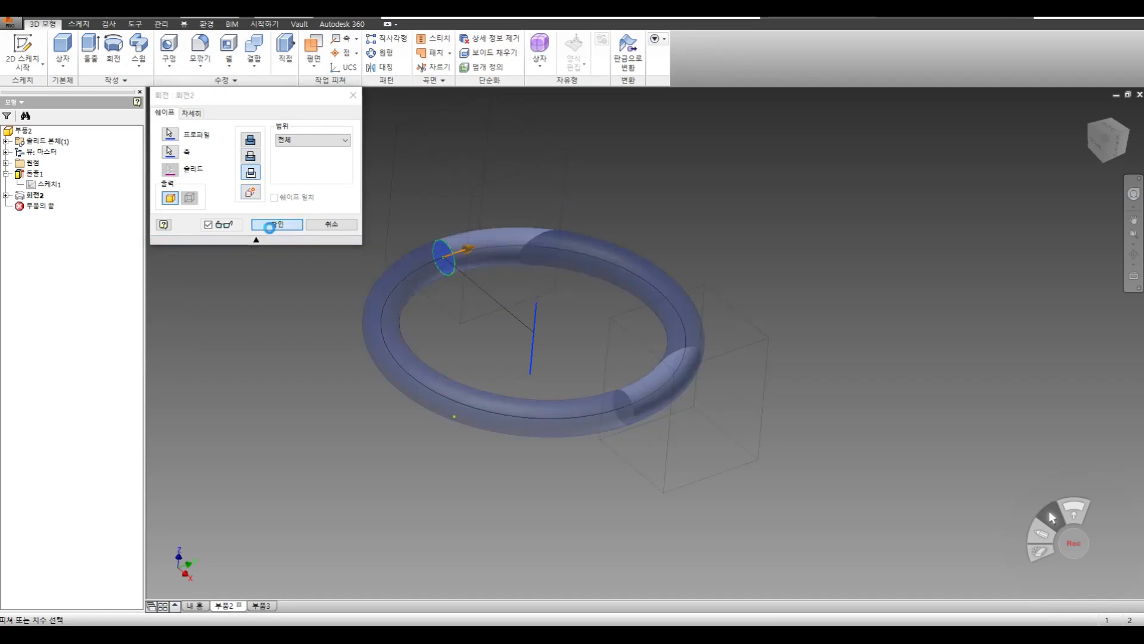
double_click(34, 195)
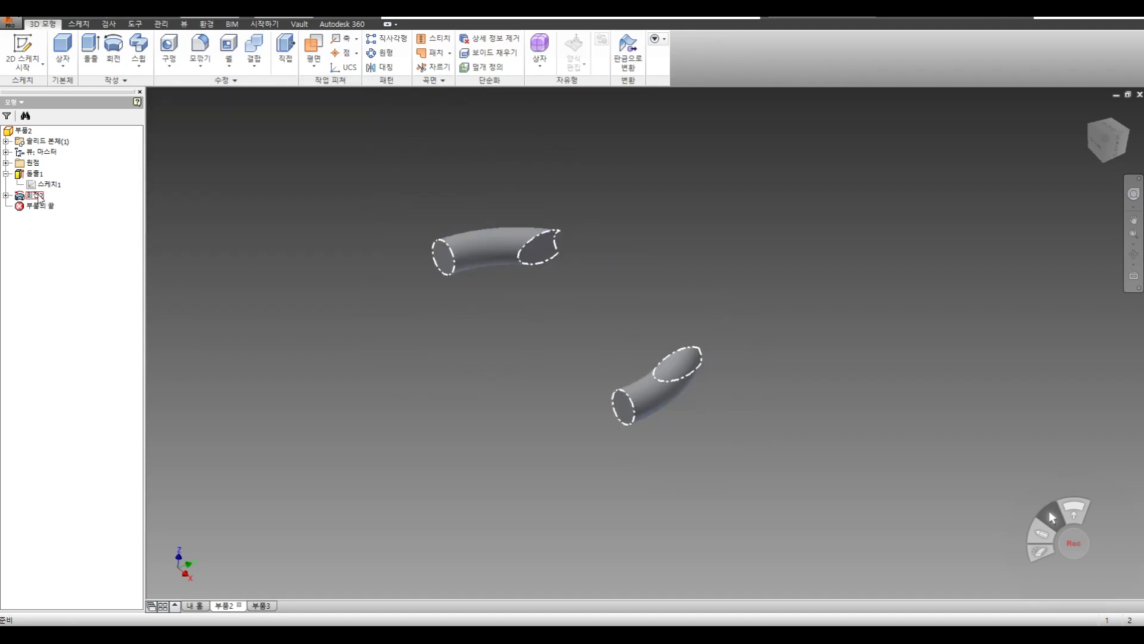
left_click(251, 140)
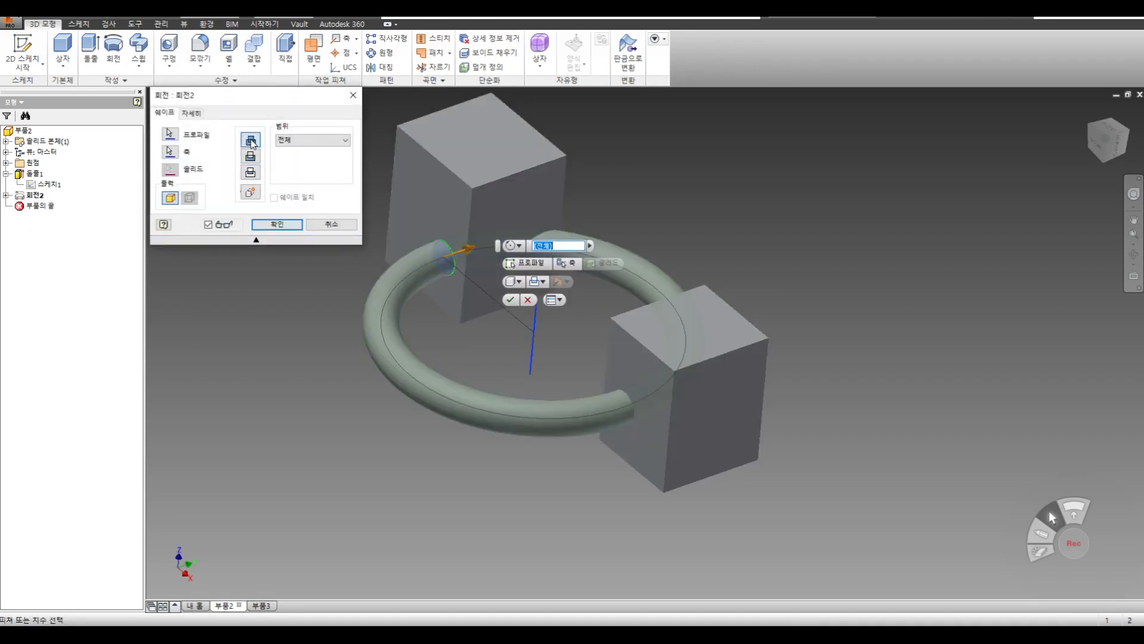
left_click(277, 224)
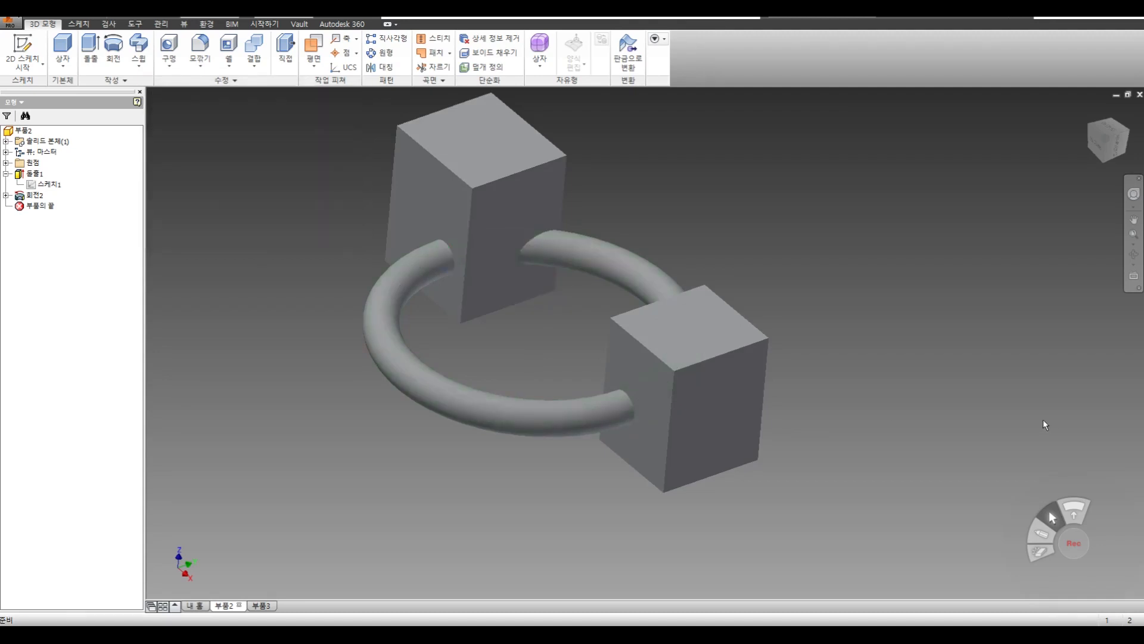
left_click(1133, 255)
key("Escape")
Change the joined revolve's extent to To Next (다음 면까지) and flip the direction so it sweeps around the front toward the other box
double_click(34, 195)
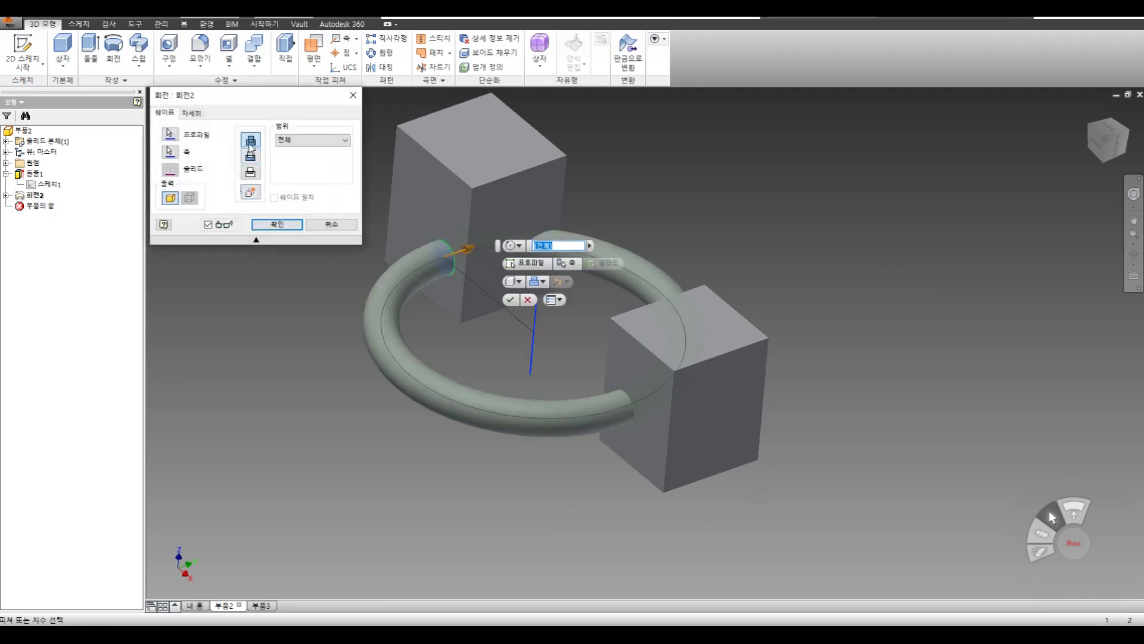
left_click(317, 141)
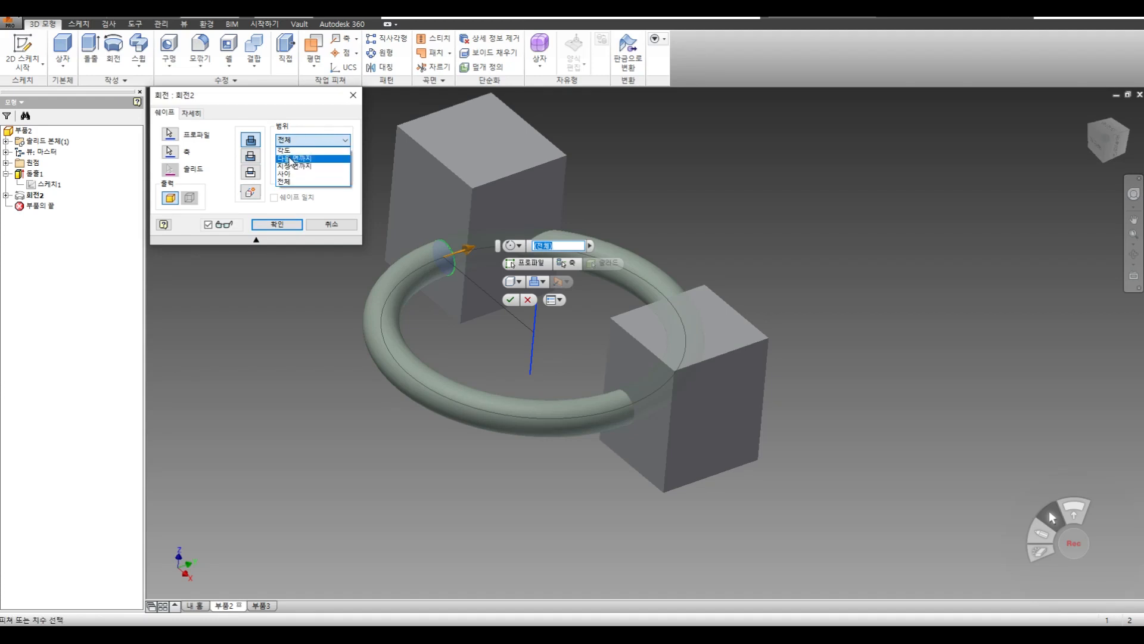
left_click(291, 158)
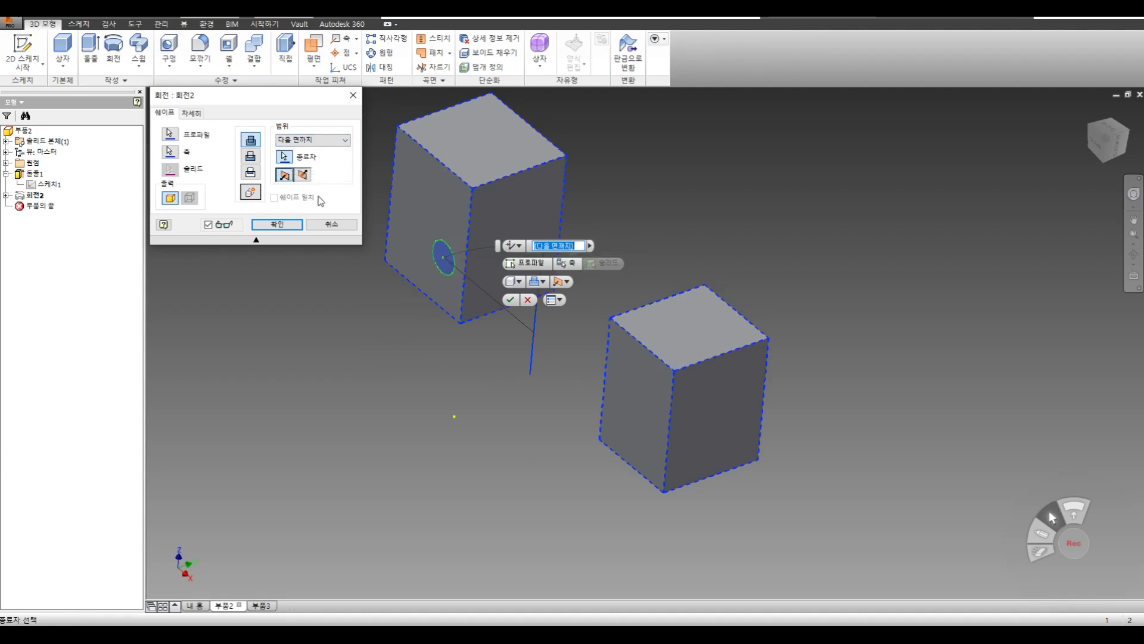
left_click(303, 175)
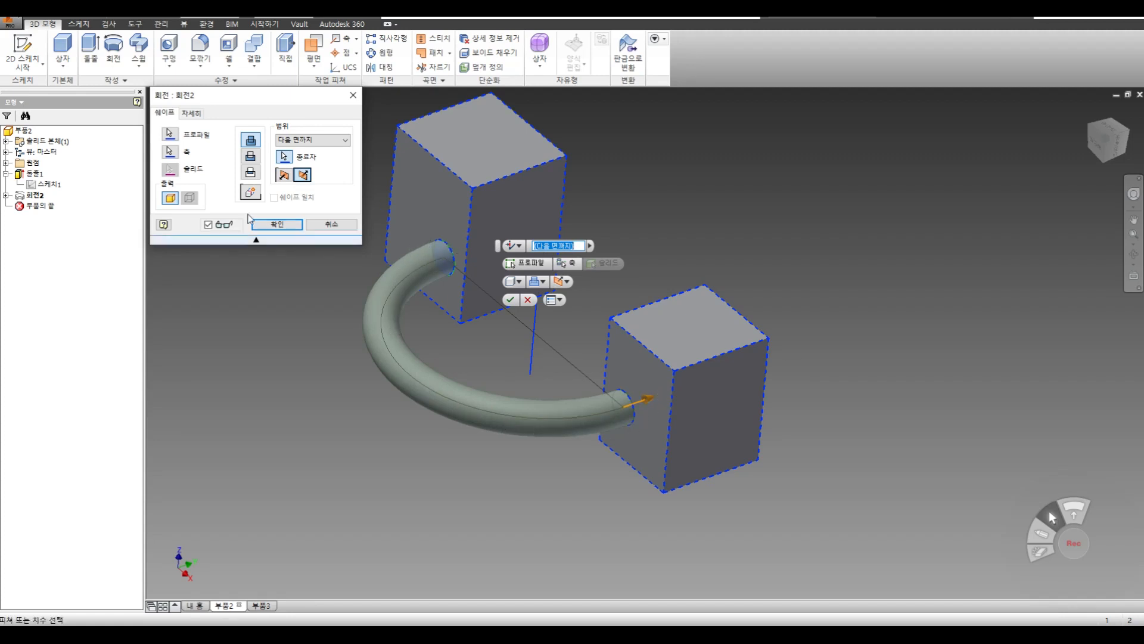
left_click(278, 225)
Change the revolve's extent to To (지정 면까지), ending at the second box's face toward the tube, and select the revolve's sketch
double_click(44, 197)
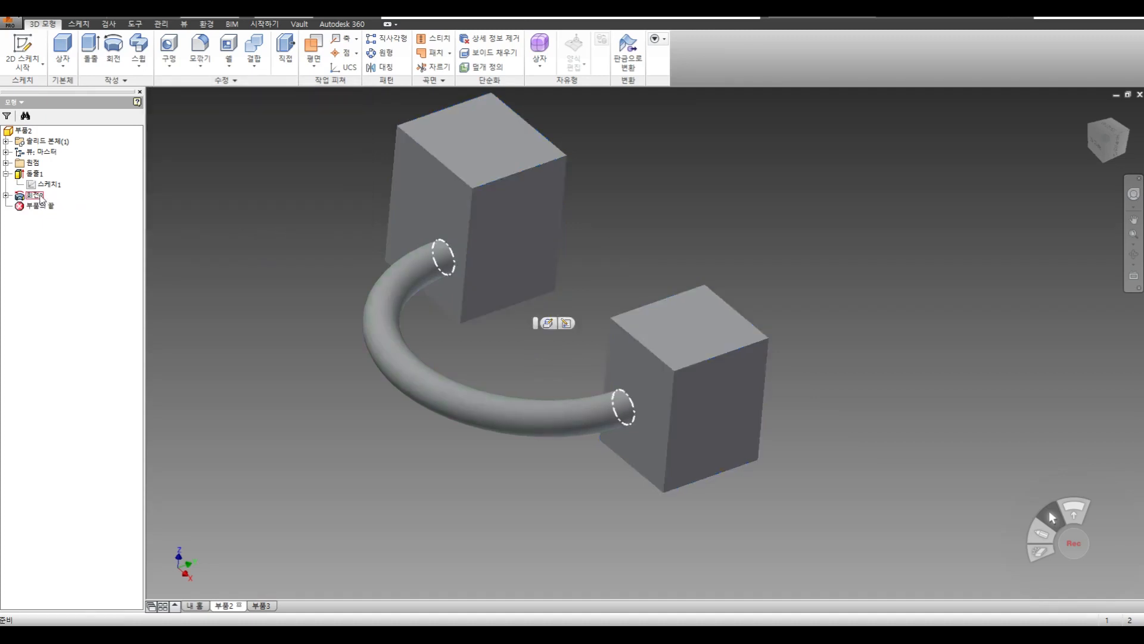
left_click(309, 141)
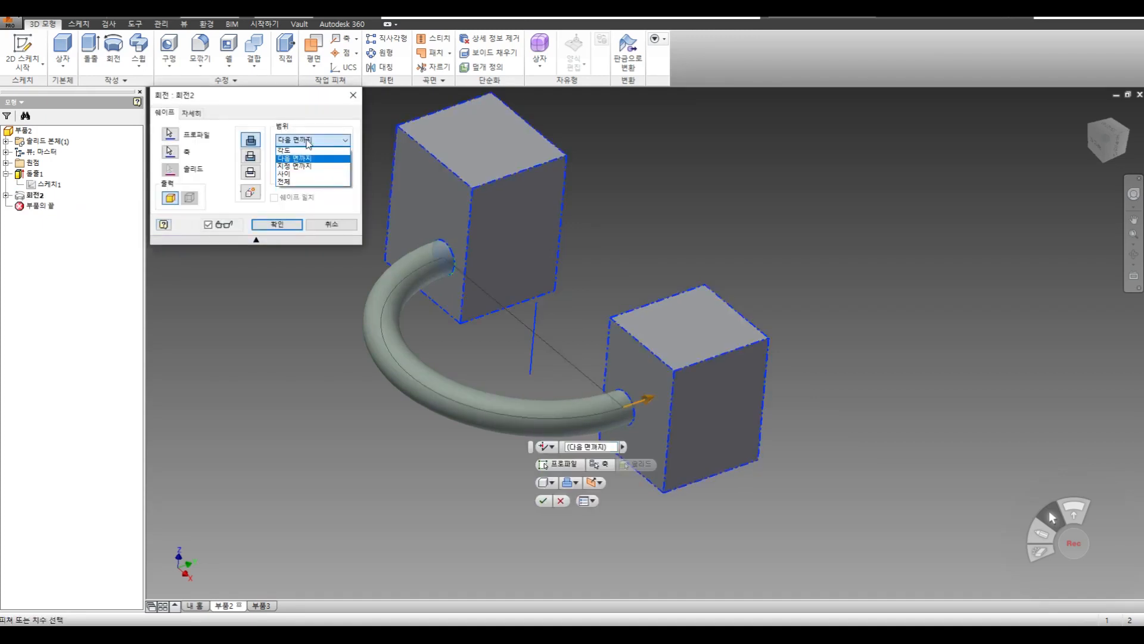
left_click(302, 170)
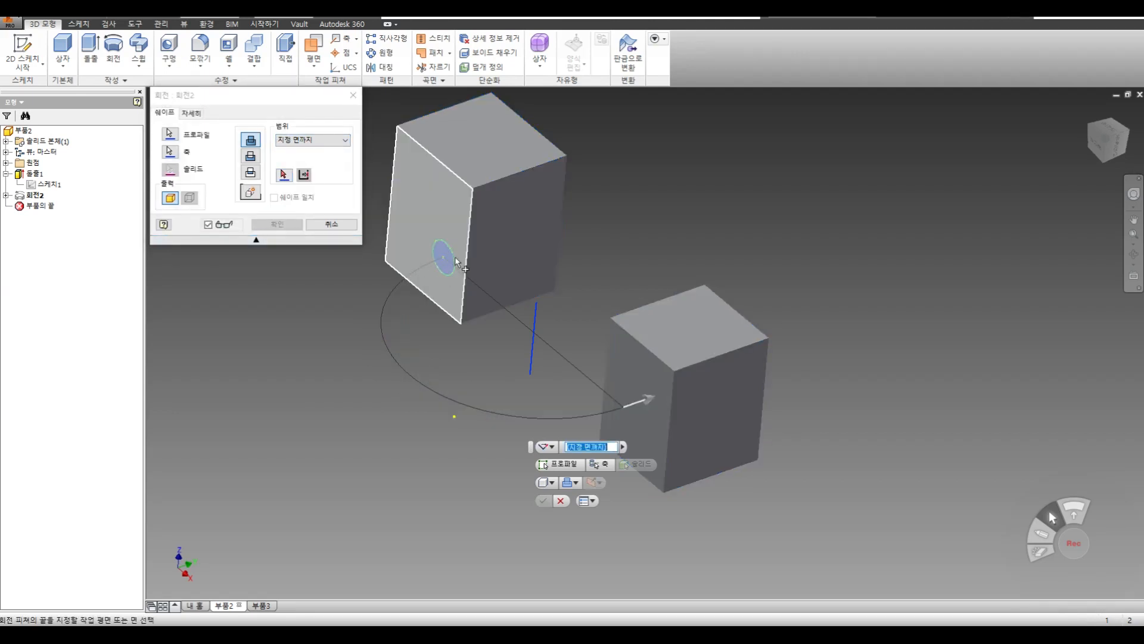
left_click(653, 368)
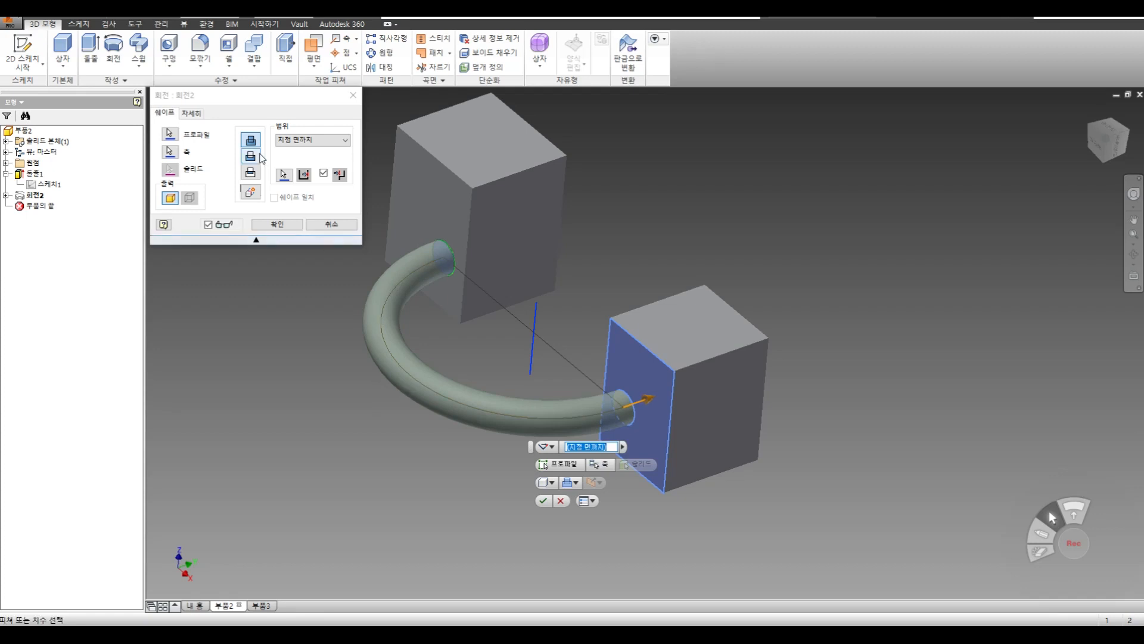
left_click(278, 224)
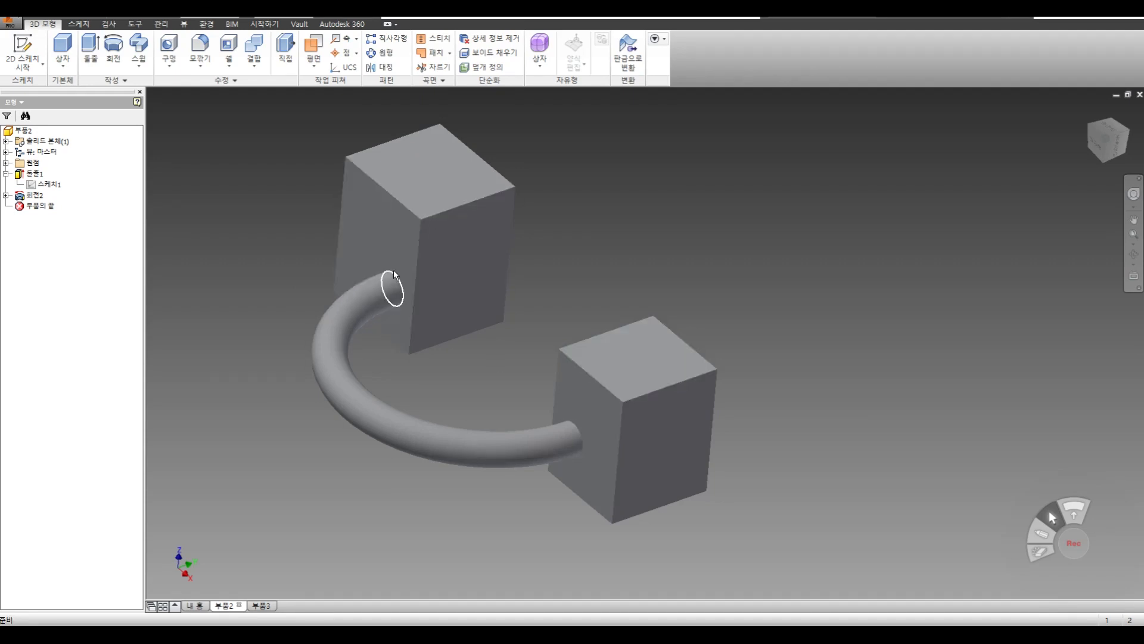
left_click(5, 195)
left_click(49, 206)
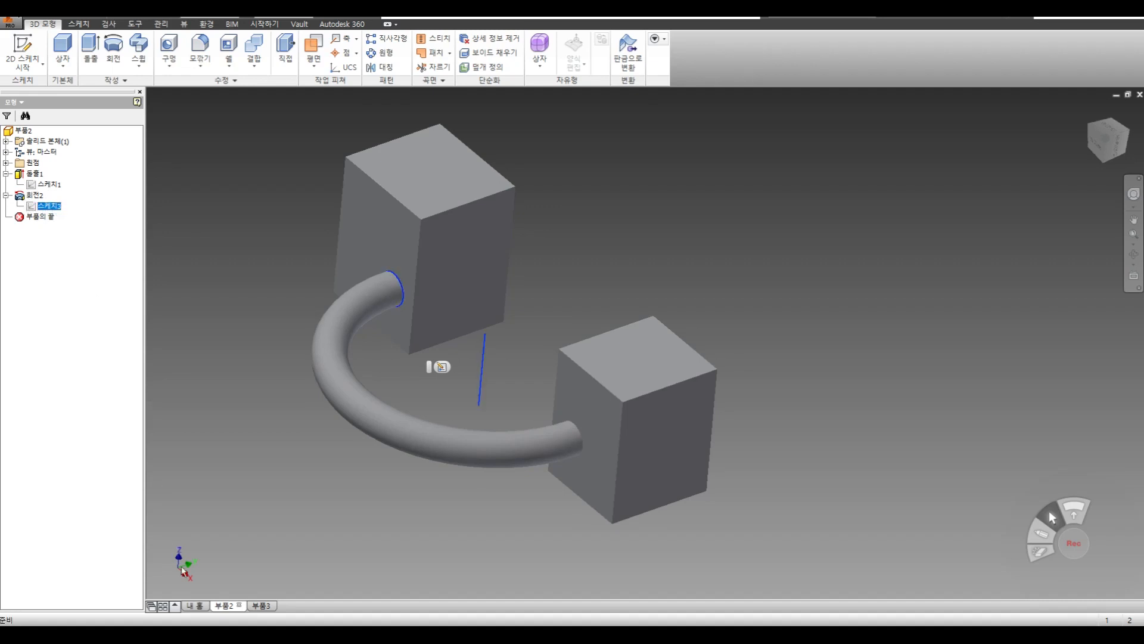
Switch to part 부품3 and delete its revolve feature together with the consumed sketch
left_click(260, 606)
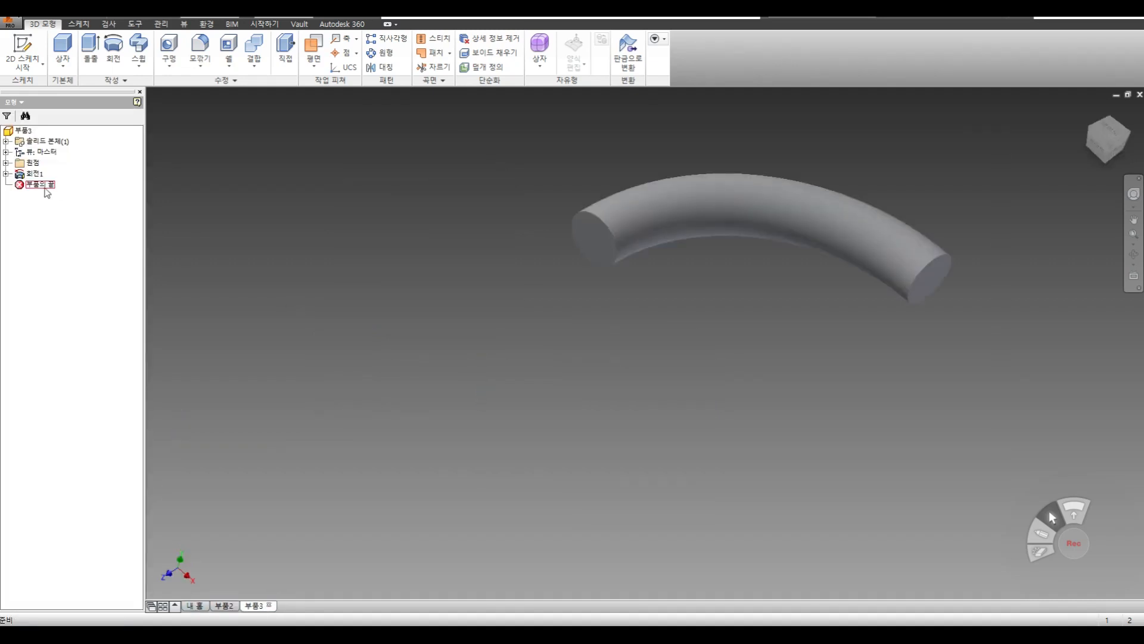
right_click(35, 173)
left_click(84, 234)
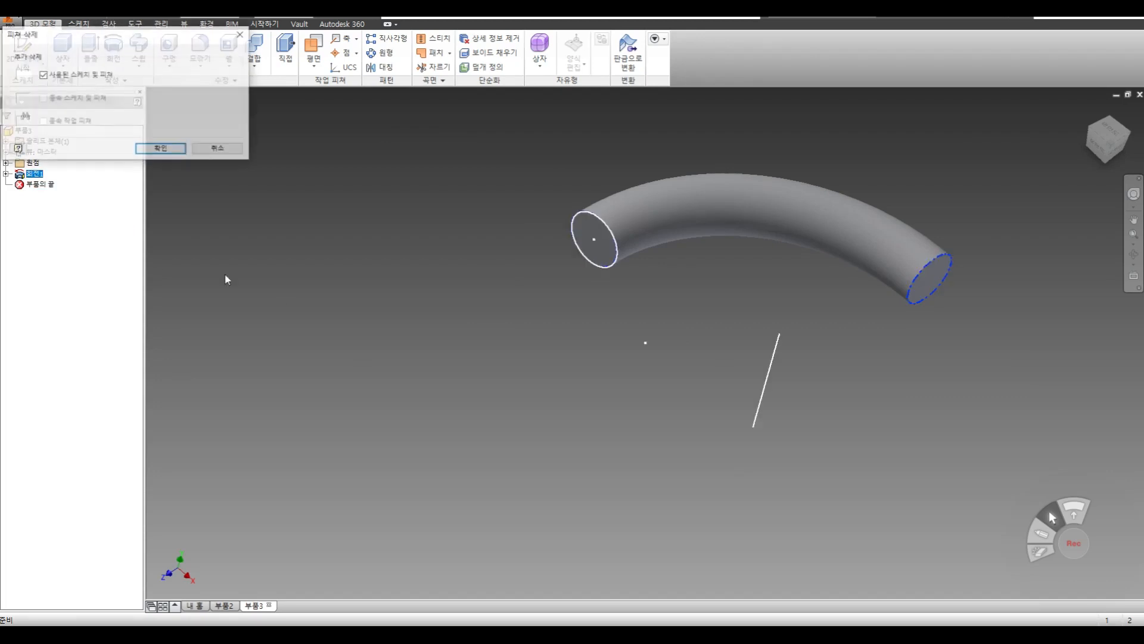
left_click(174, 148)
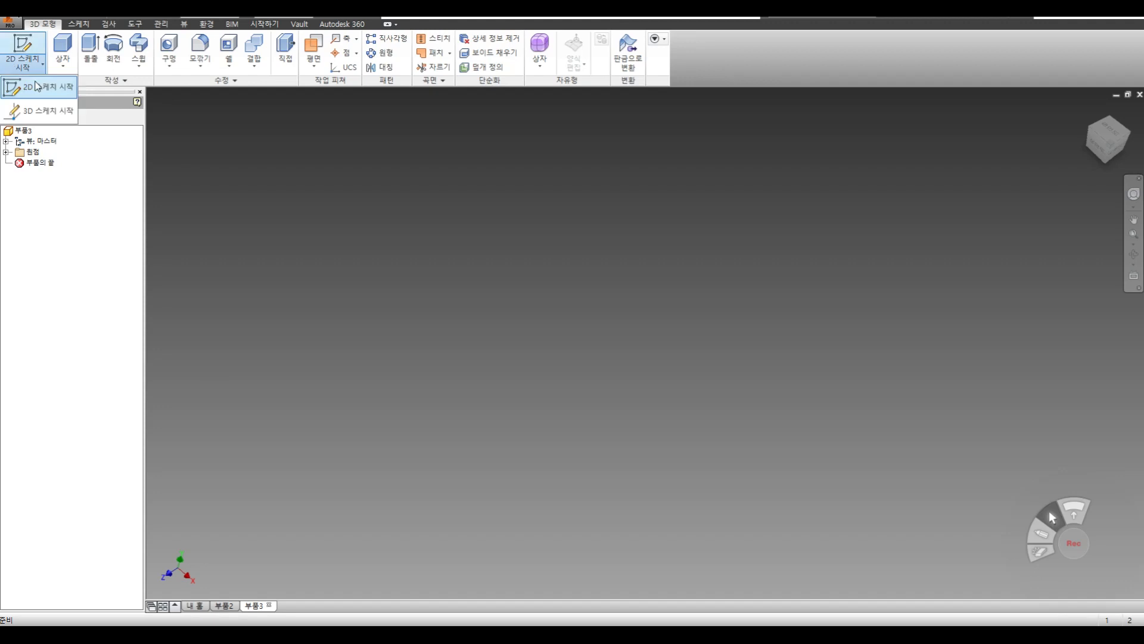
Sketch an upright rectangle beside the origin, crossing the horizontal axis, on the XY plane and finish the sketch
left_click(18, 60)
left_click(561, 212)
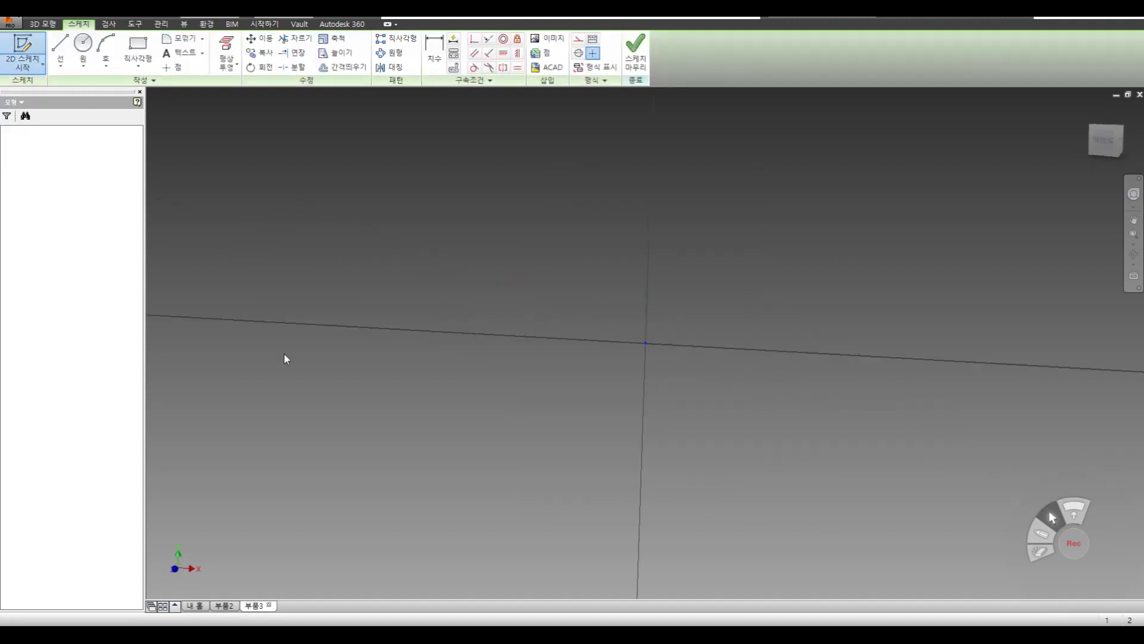
left_click(138, 47)
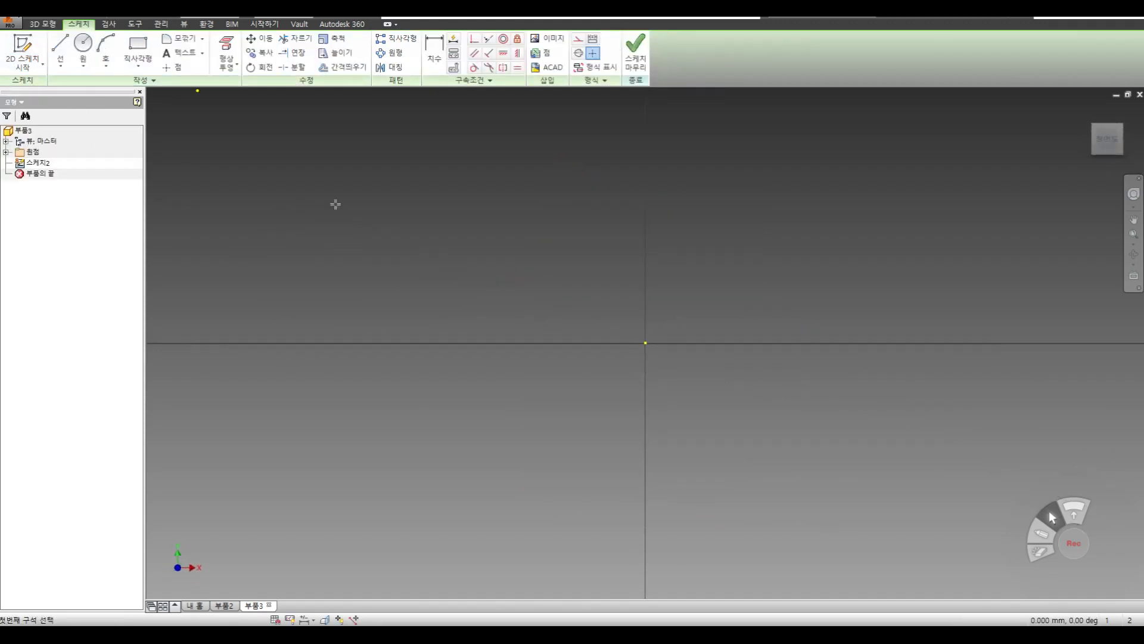
left_click(390, 230)
left_click(466, 416)
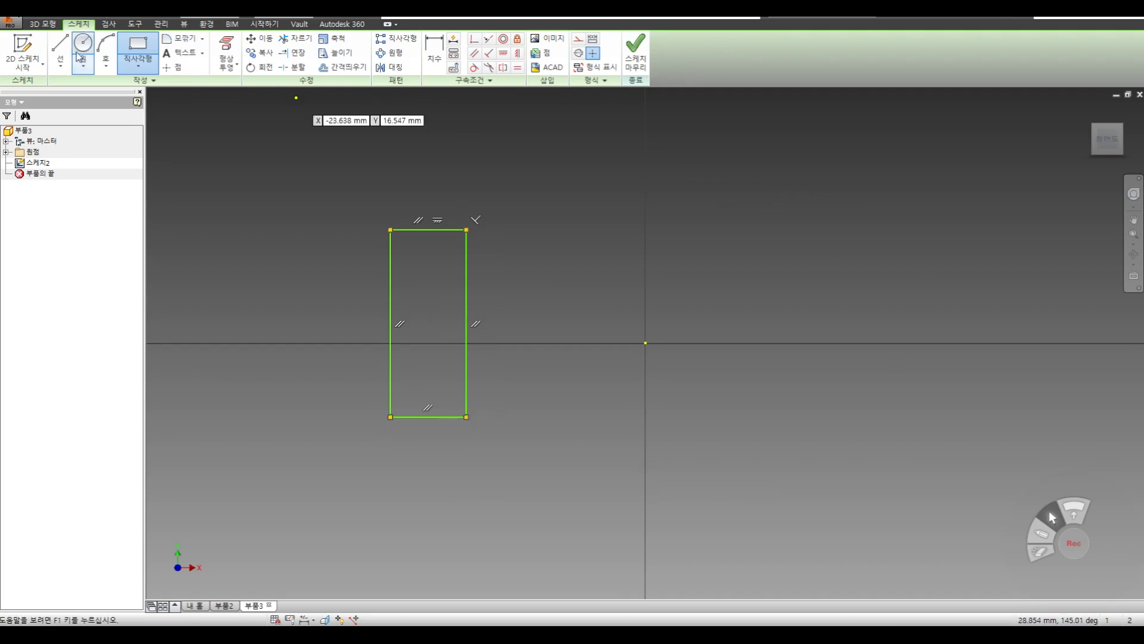
left_click(60, 47)
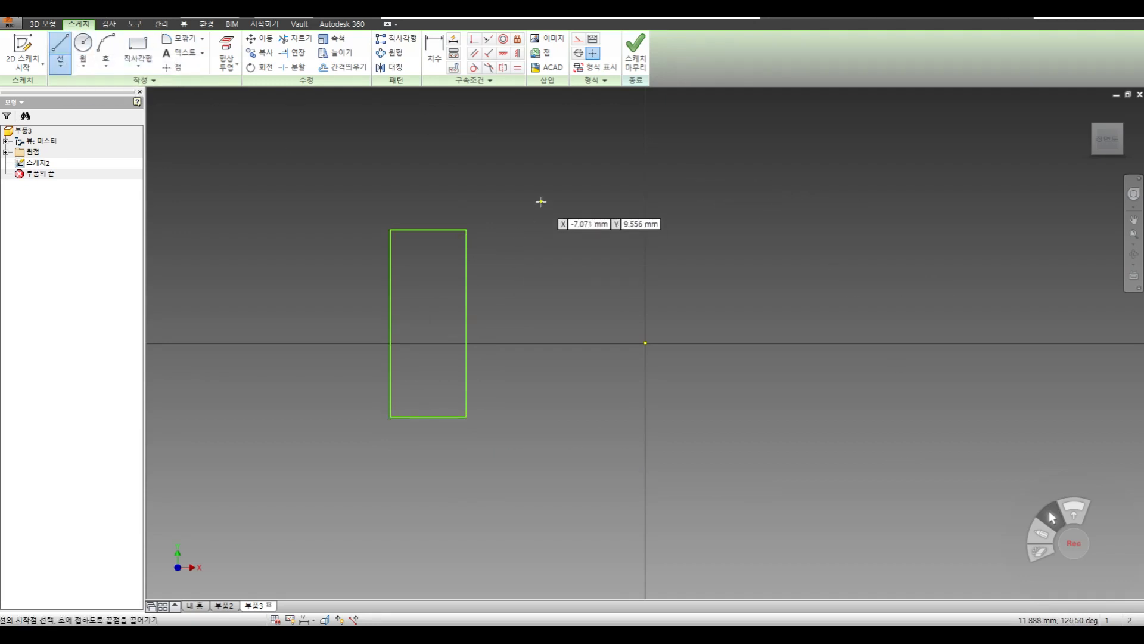
left_click(635, 52)
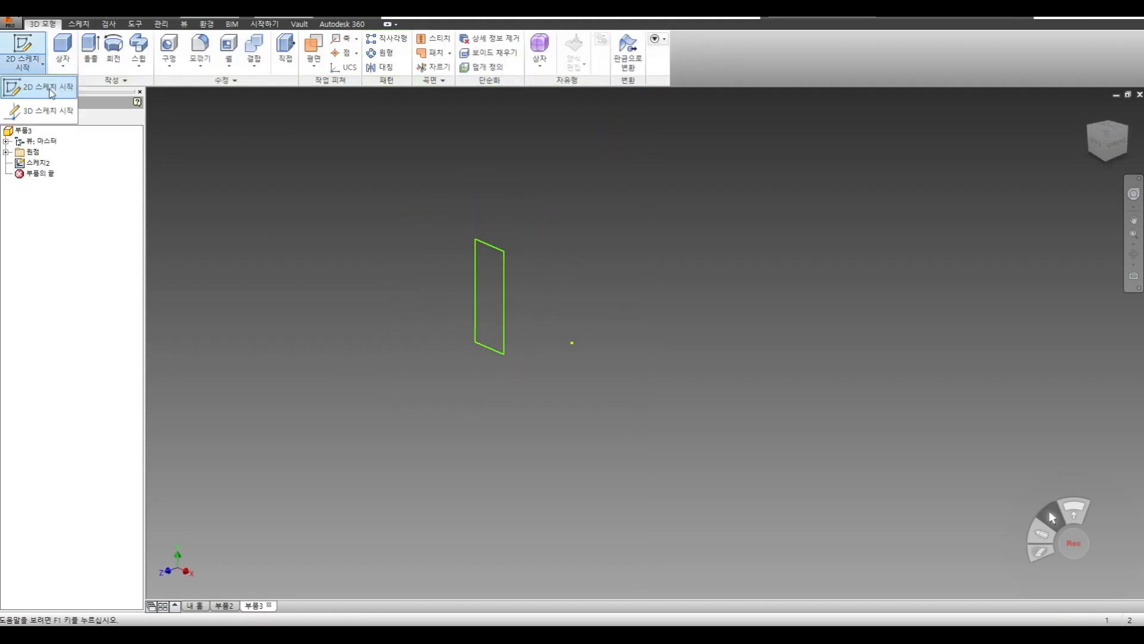
Create a second sketch on the rectangle's plane, draw a short vertical line between the rectangle and the origin, and finish the sketch
left_click(28, 65)
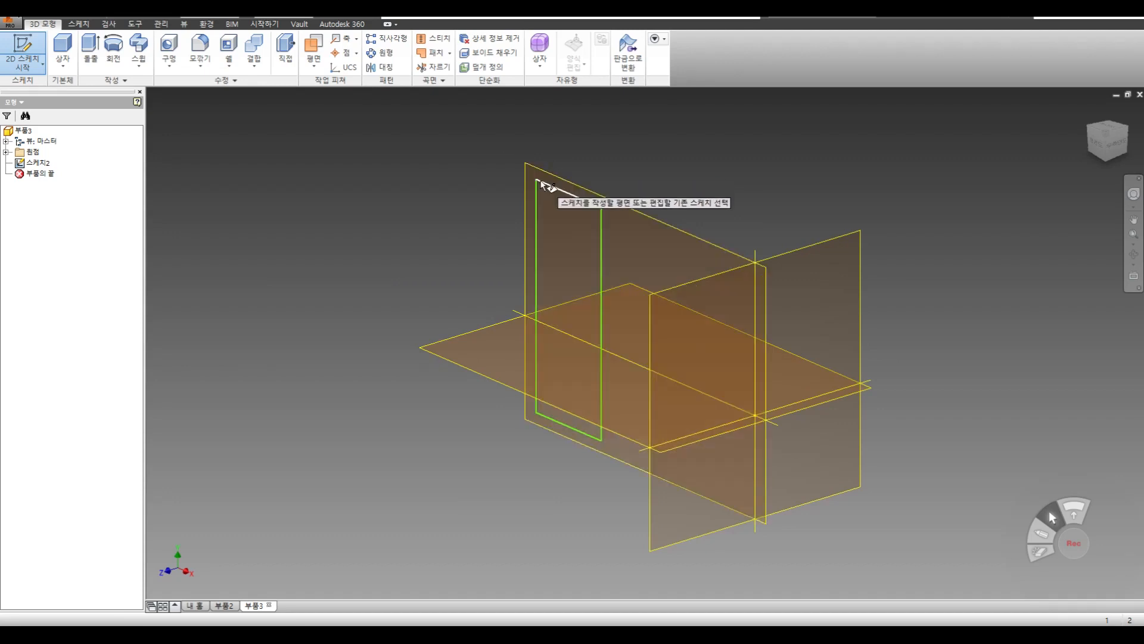
left_click(532, 170)
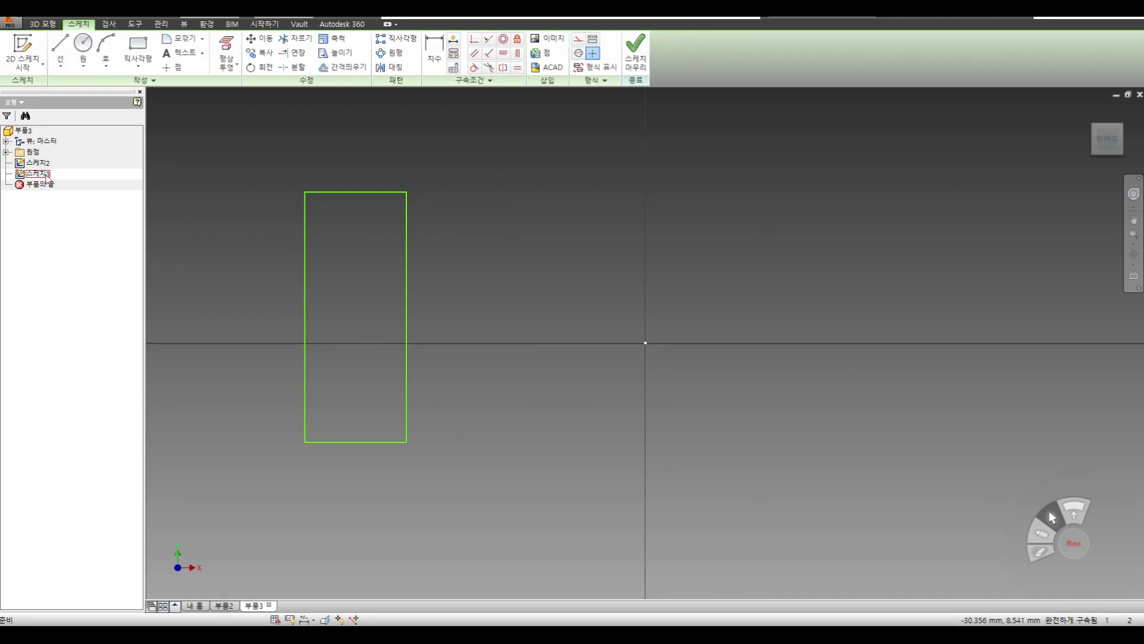
left_click(60, 48)
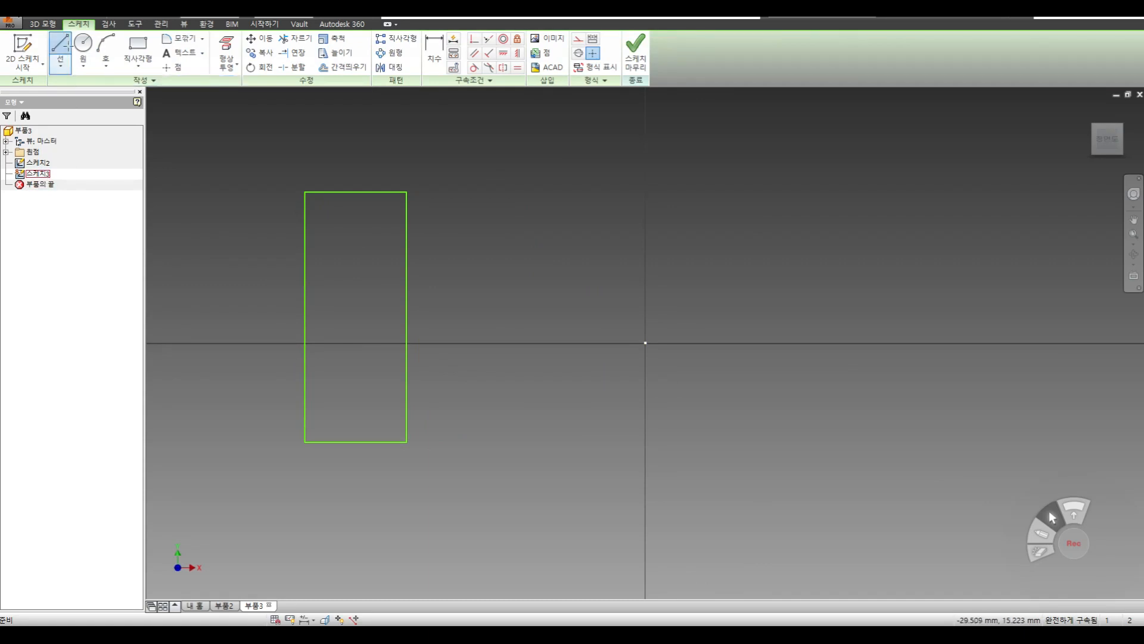
left_click(572, 264)
left_click(572, 317)
right_click(643, 171)
left_click(692, 172)
left_click(636, 57)
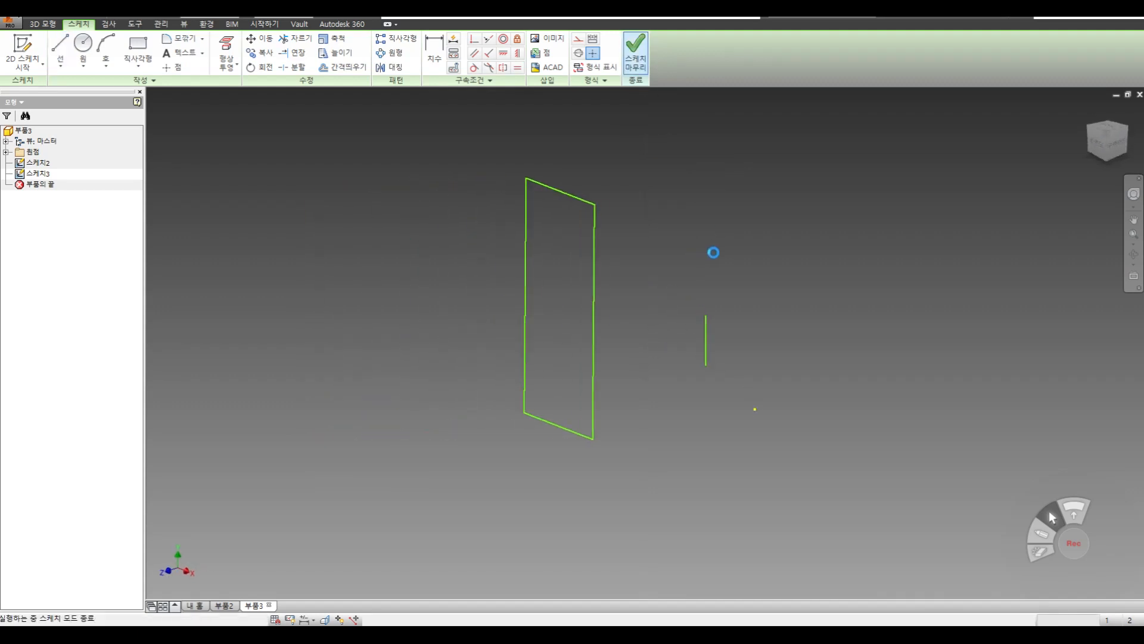
Try to revolve the rectangle using the vertical line from the separate sketch as the axis, then cancel the command
left_click(114, 59)
left_click(573, 263)
left_click(170, 153)
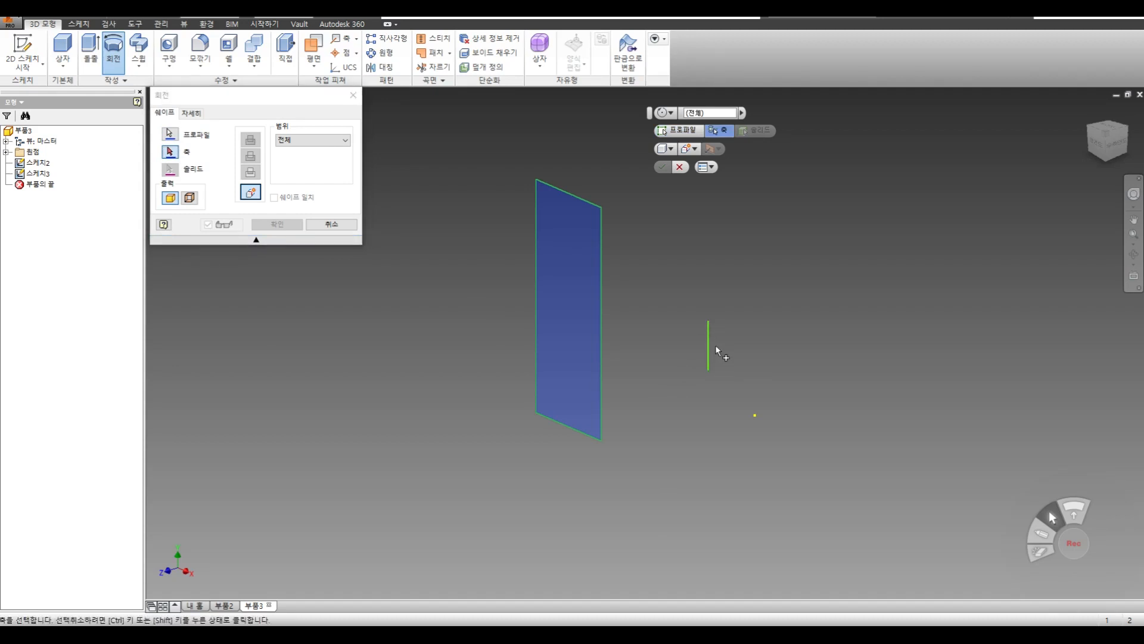
left_click(331, 224)
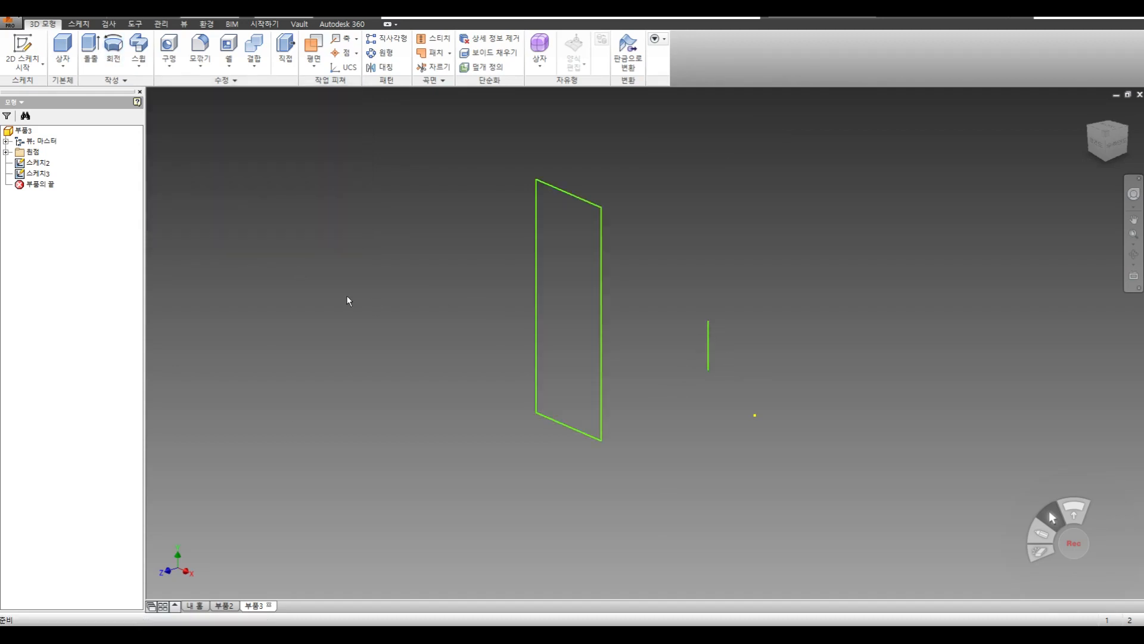
left_click(37, 173)
left_click(301, 249)
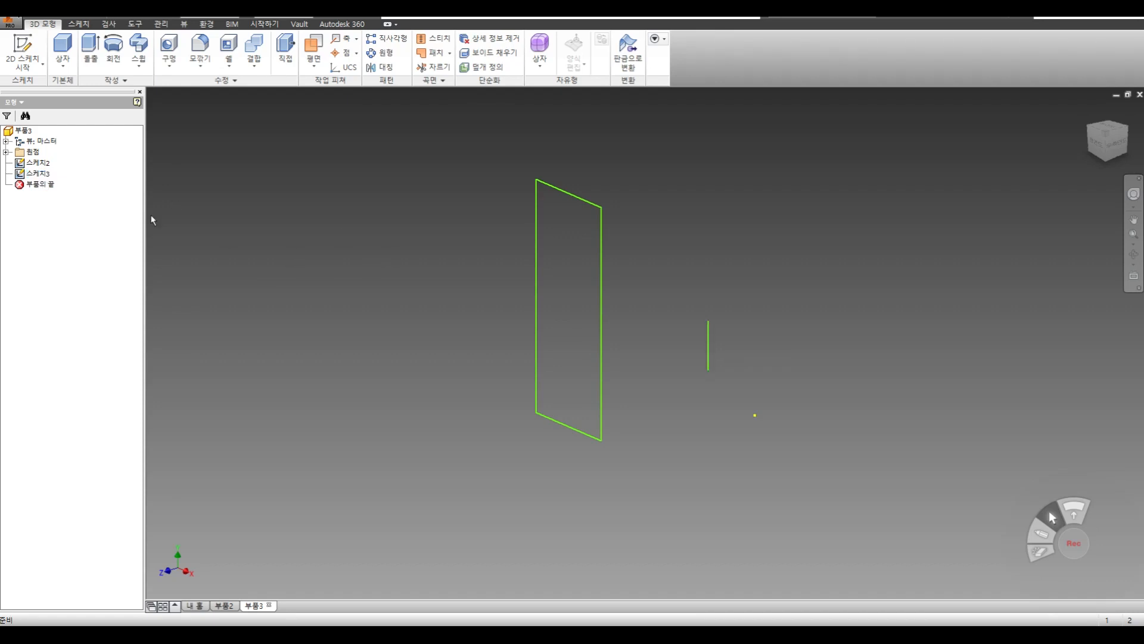
Reopen the rectangle's sketch, add a vertical line about 6.4 mm long on the far side of the origin, and finish the sketch
left_click(23, 64)
left_click(36, 84)
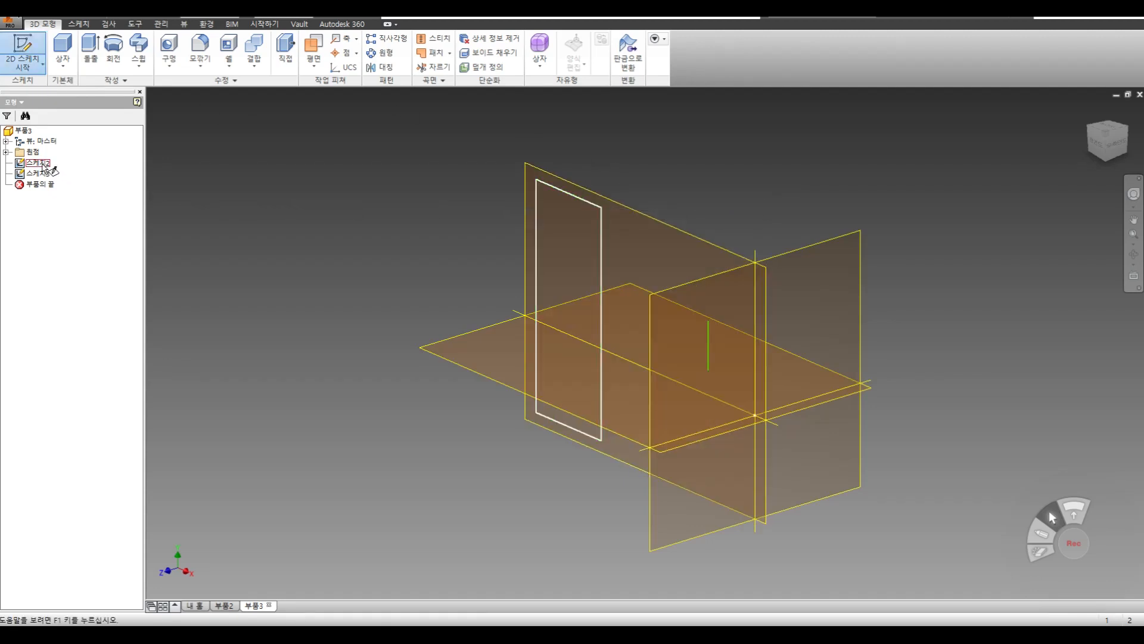
left_click(536, 188)
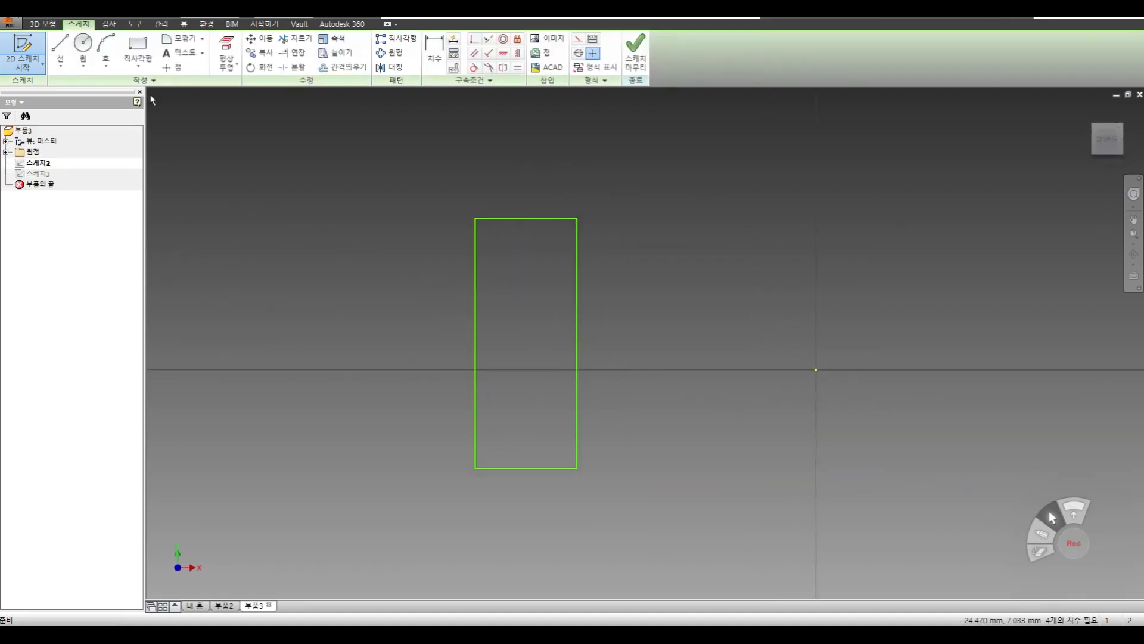
left_click(61, 49)
left_click(881, 260)
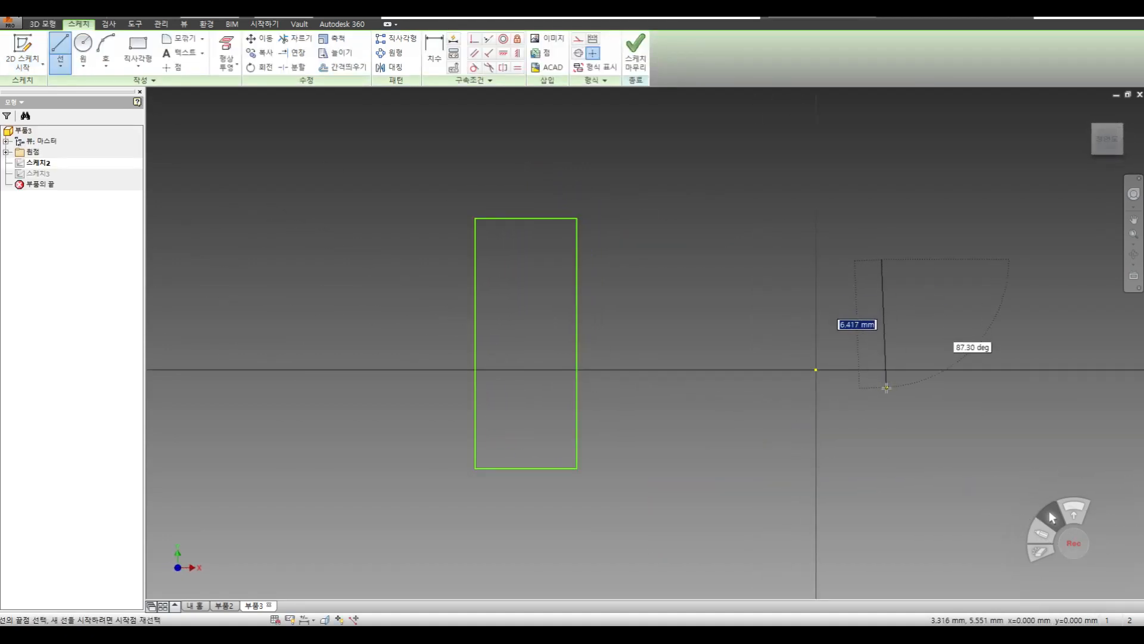
left_click(881, 389)
right_click(783, 273)
left_click(828, 278)
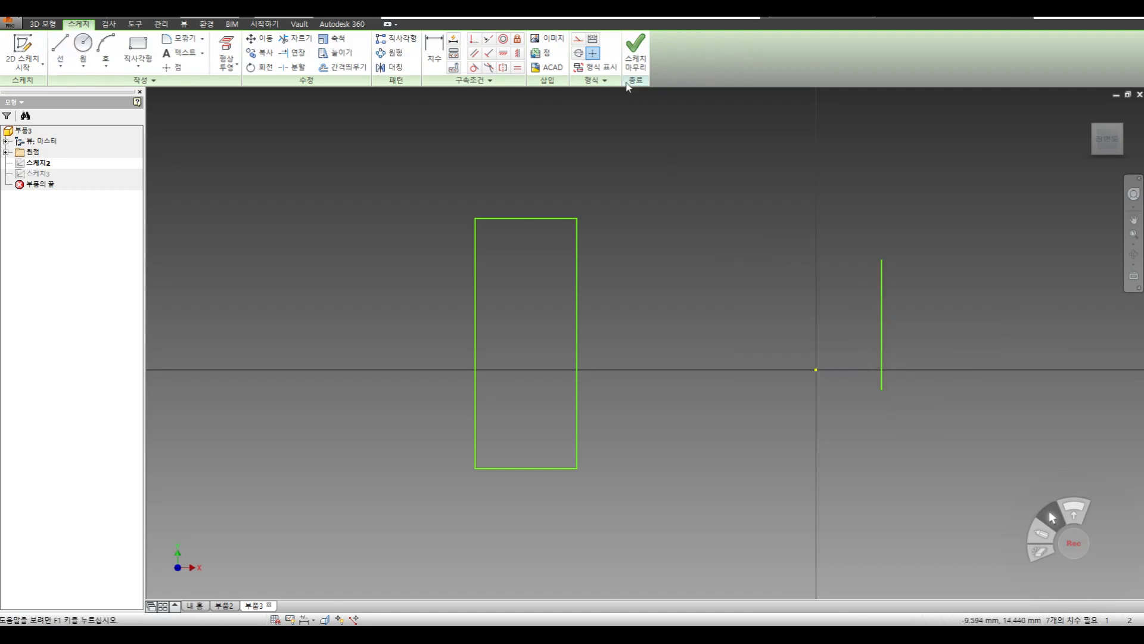
left_click(635, 54)
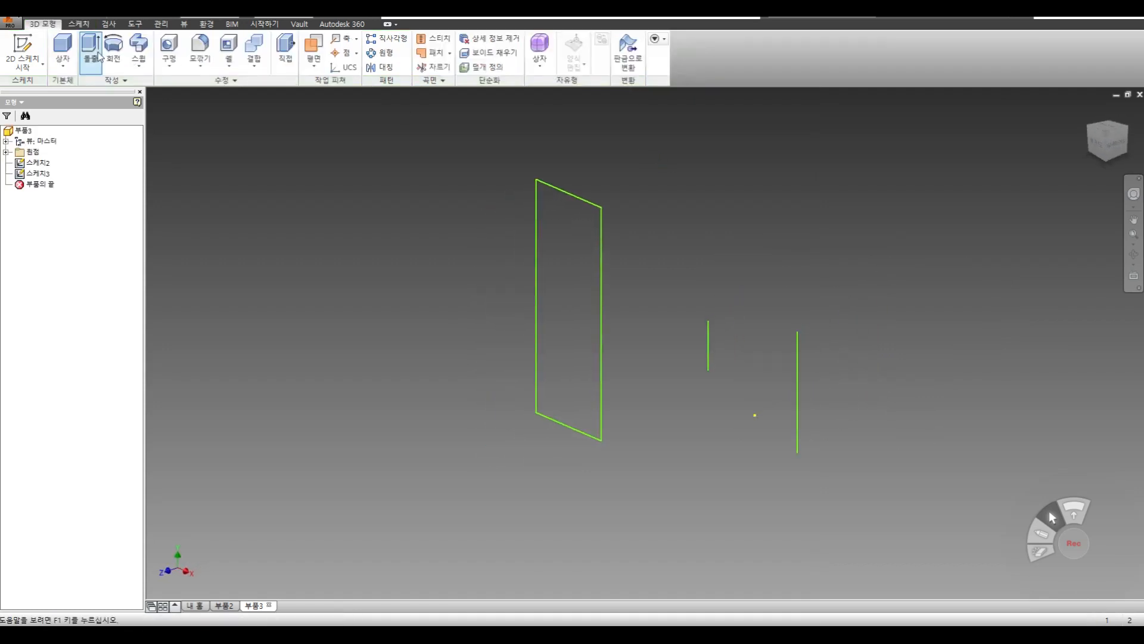
Revolve the rectangle fully around the vertical line on the far side of the origin to make a solid ring
left_click(113, 49)
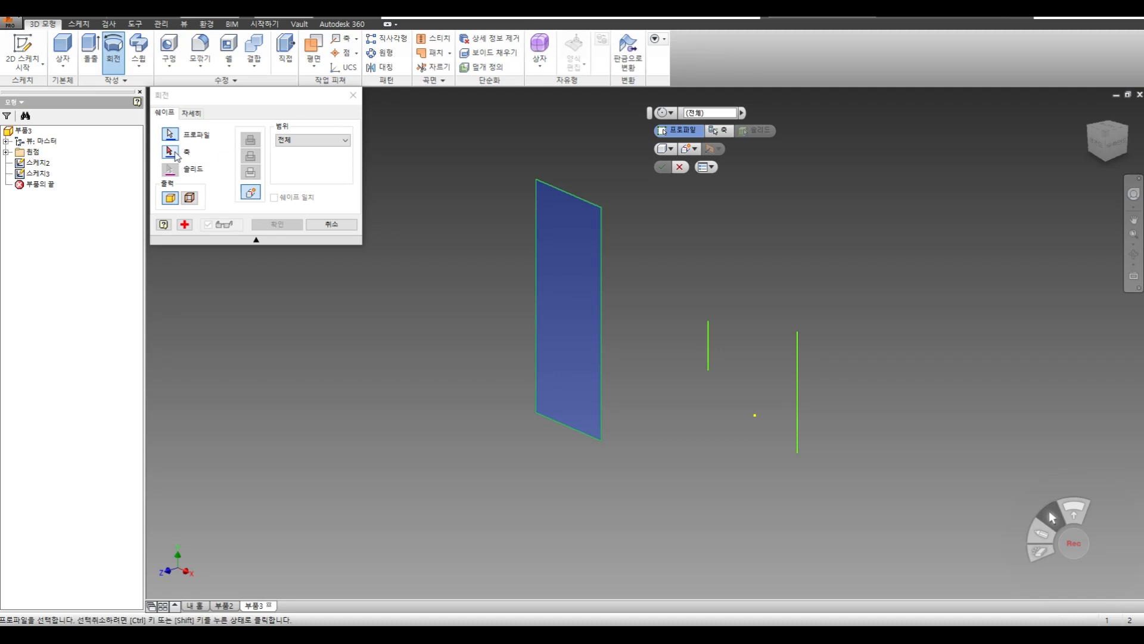
left_click(797, 379)
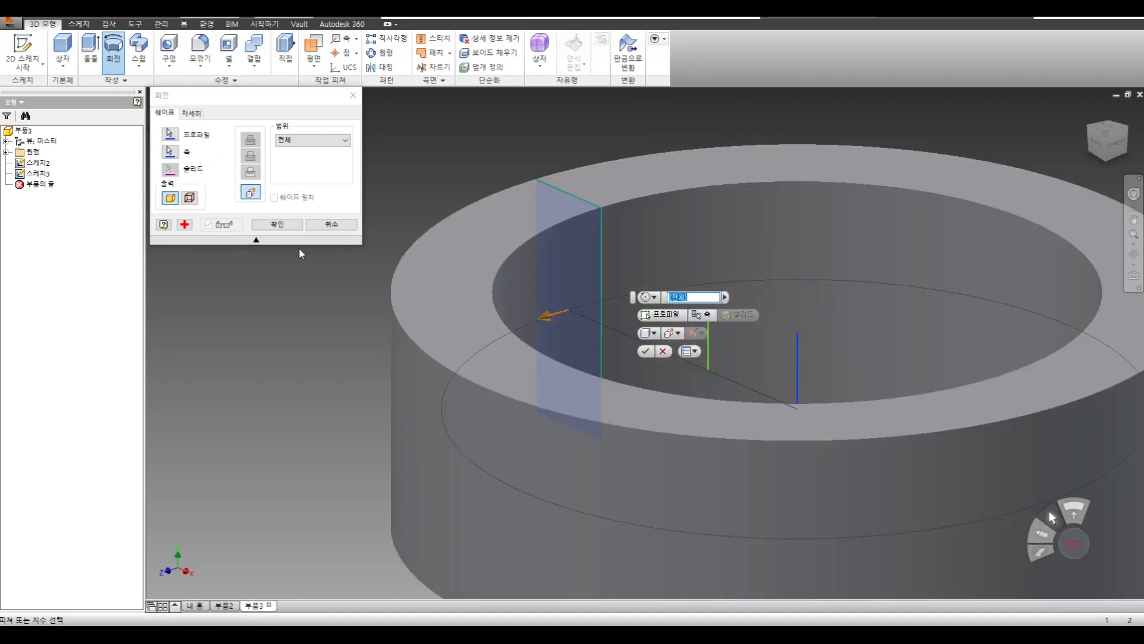
scroll(580, 344, "down", 3)
left_click(274, 224)
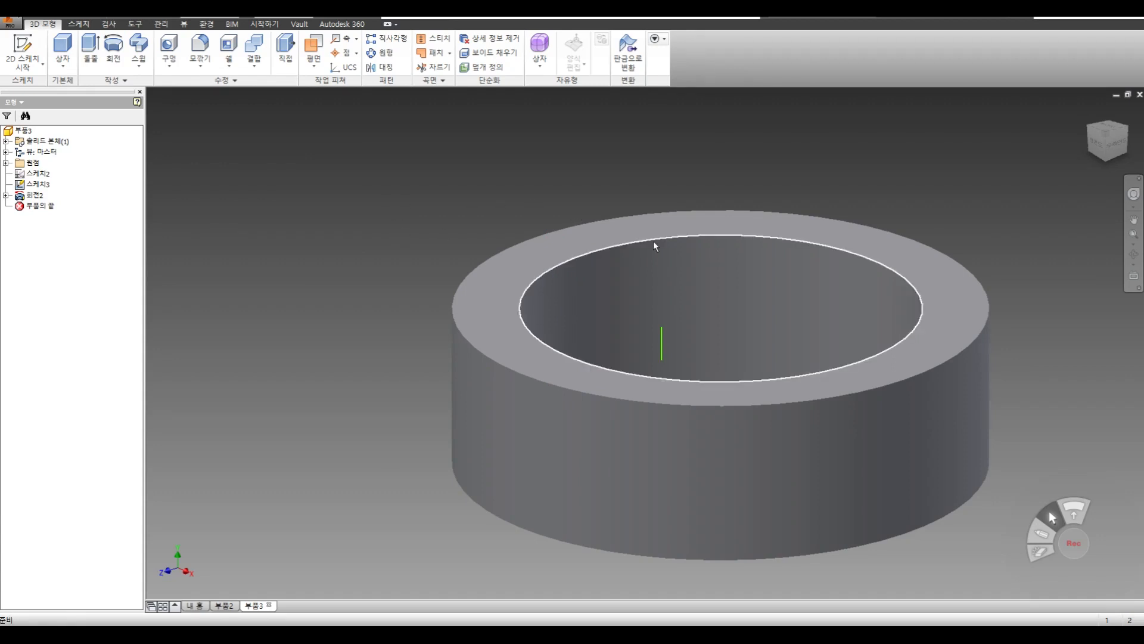
middle_click_drag(599, 252, 448, 265)
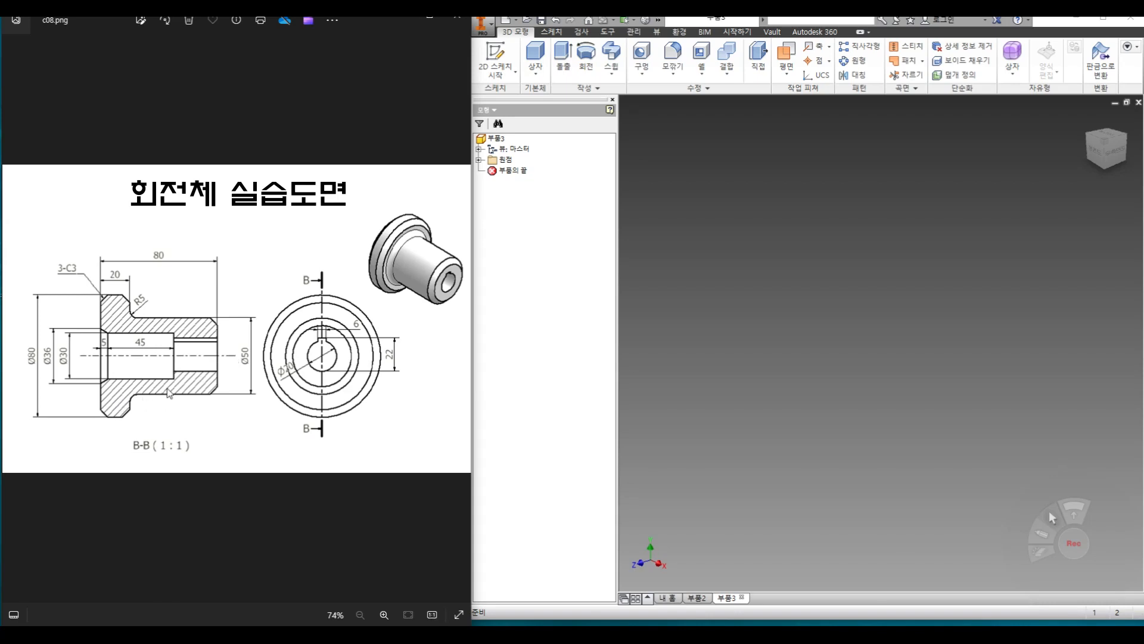
Start a new sketch on the XY plane and draw a rectangle about 148 mm wide with one corner at the origin
left_click(515, 71)
left_click(522, 96)
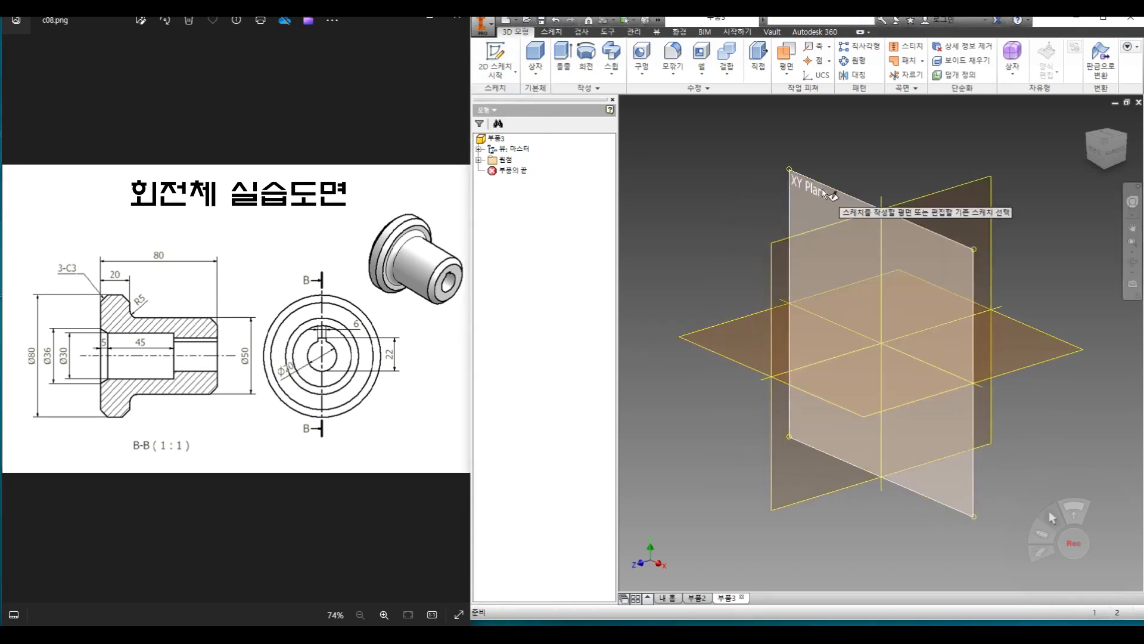
left_click(802, 183)
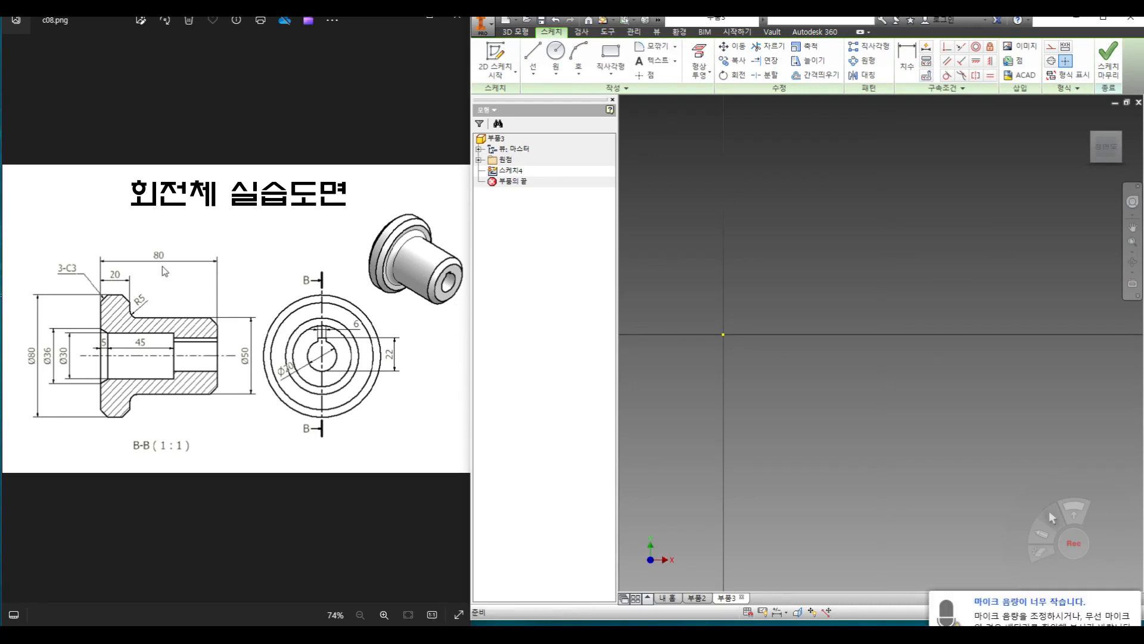
left_click(604, 58)
left_click(723, 334)
left_click(961, 167)
Dimension the rectangle's width and height to 80 mm each
left_click(907, 60)
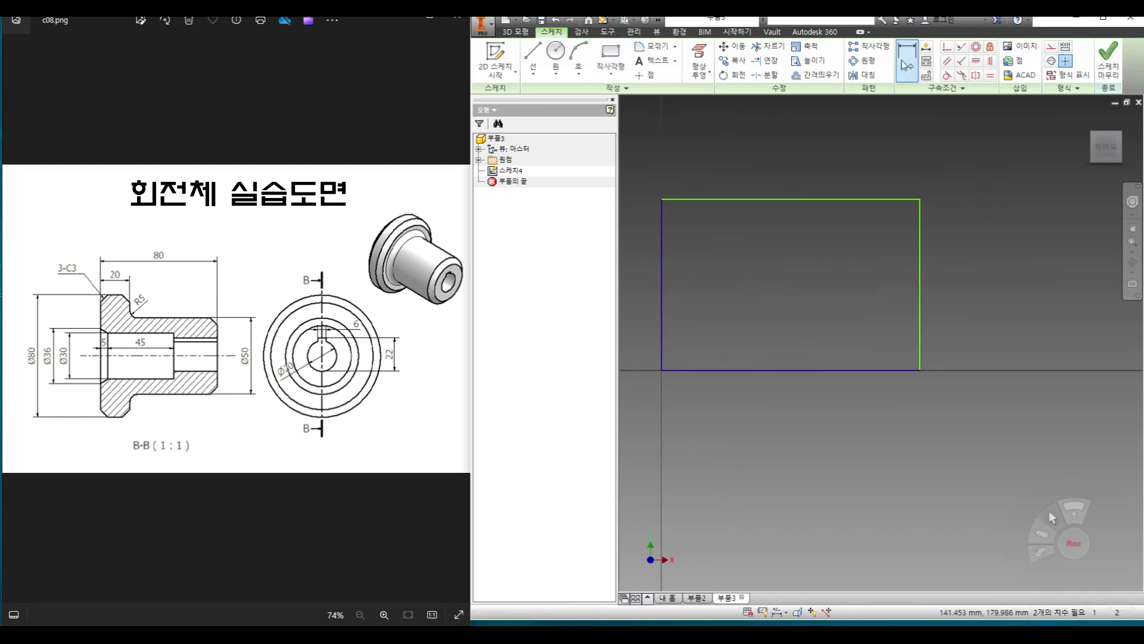
left_click(777, 371)
left_click(787, 408)
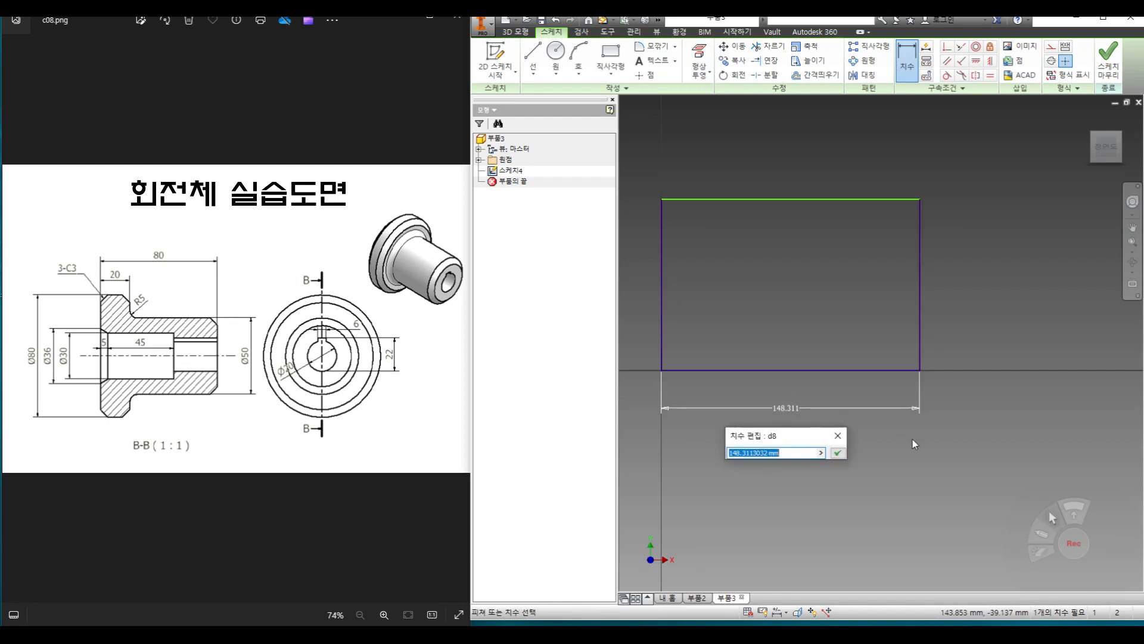
type("80")
key("Return")
middle_click_drag(895, 406, 987, 384)
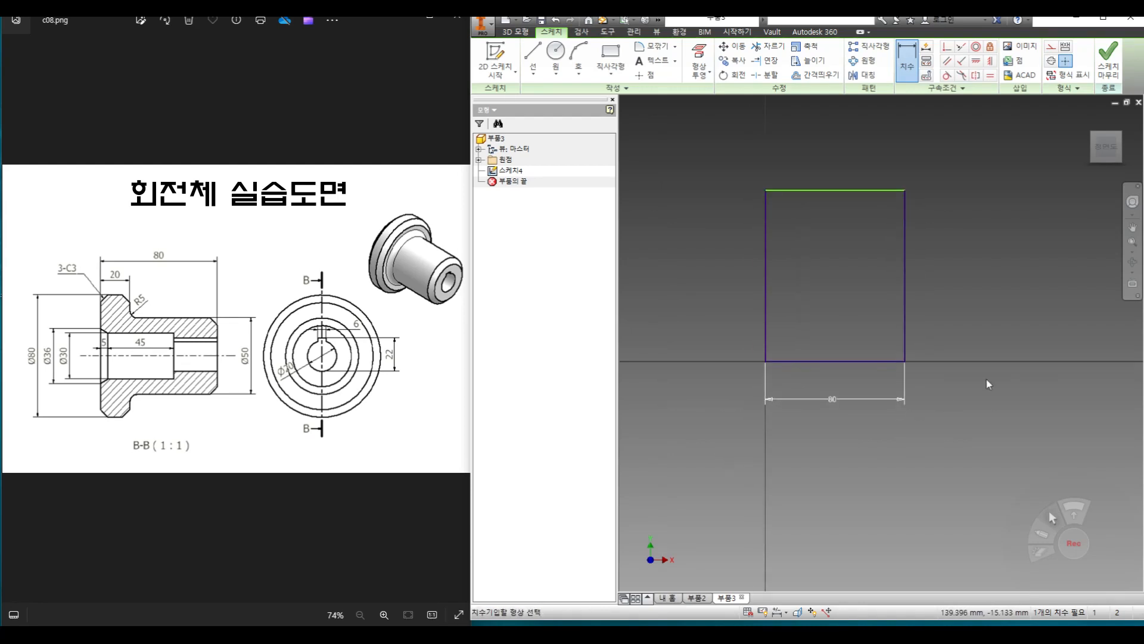
left_click(764, 310)
left_click(711, 311)
type("80")
key("Return")
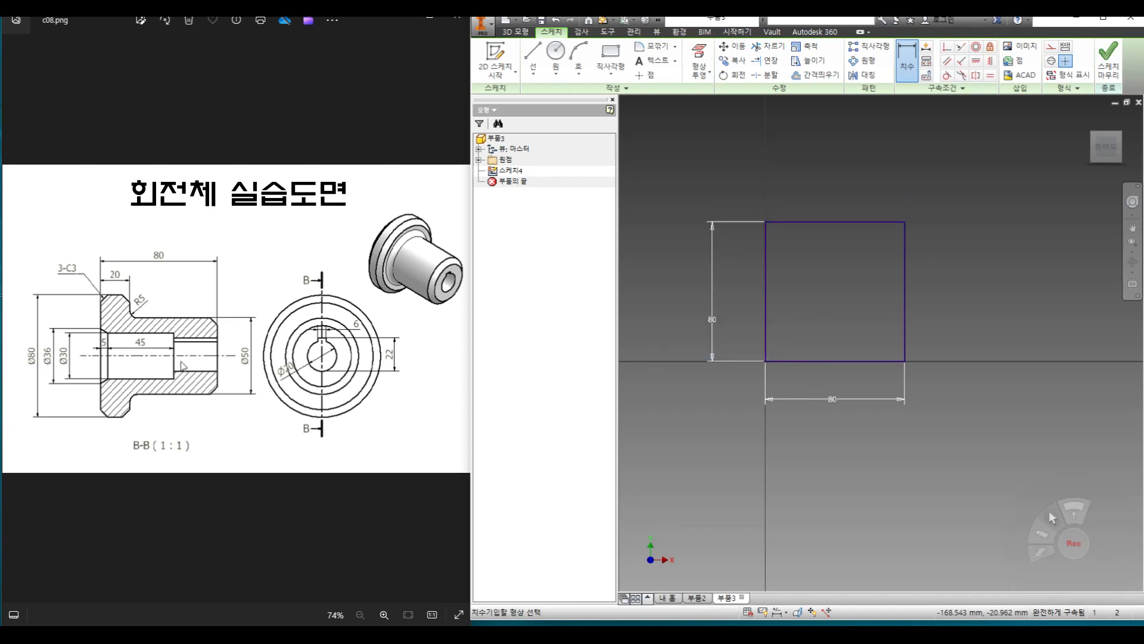
Draw a horizontal centre line across the square between the midpoints of its two vertical sides
left_click(533, 59)
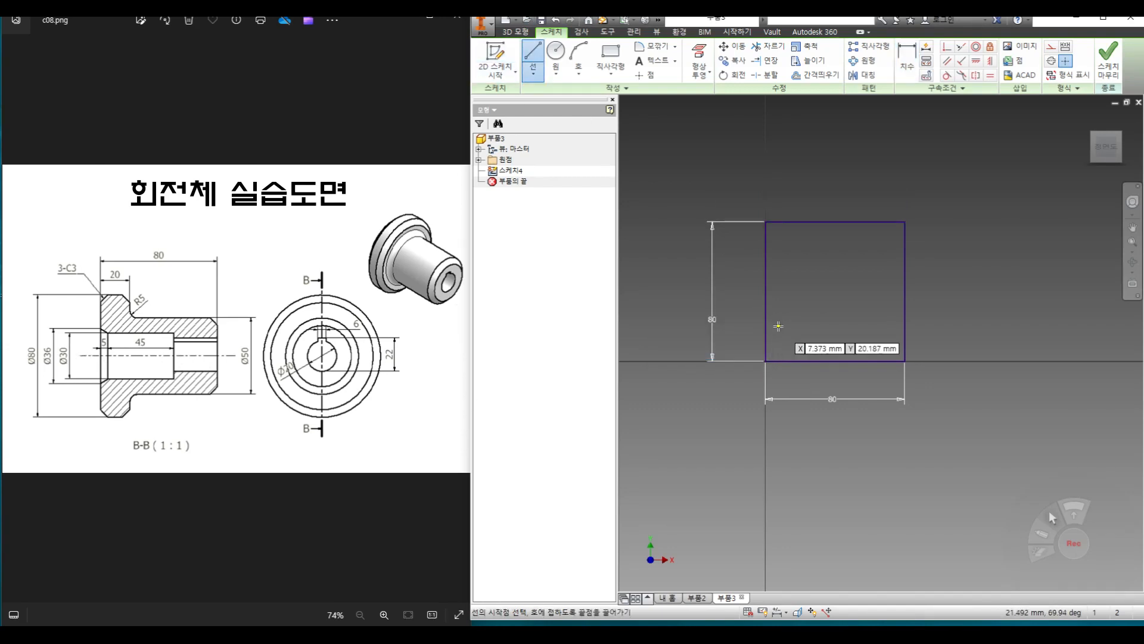
left_click(766, 293)
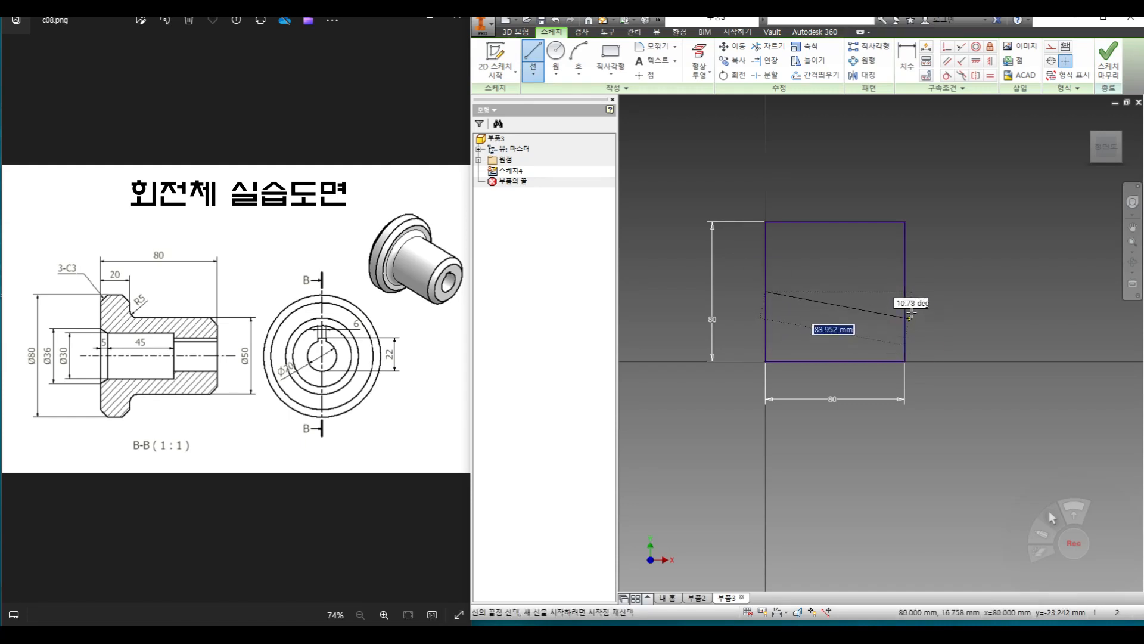
right_click(907, 297)
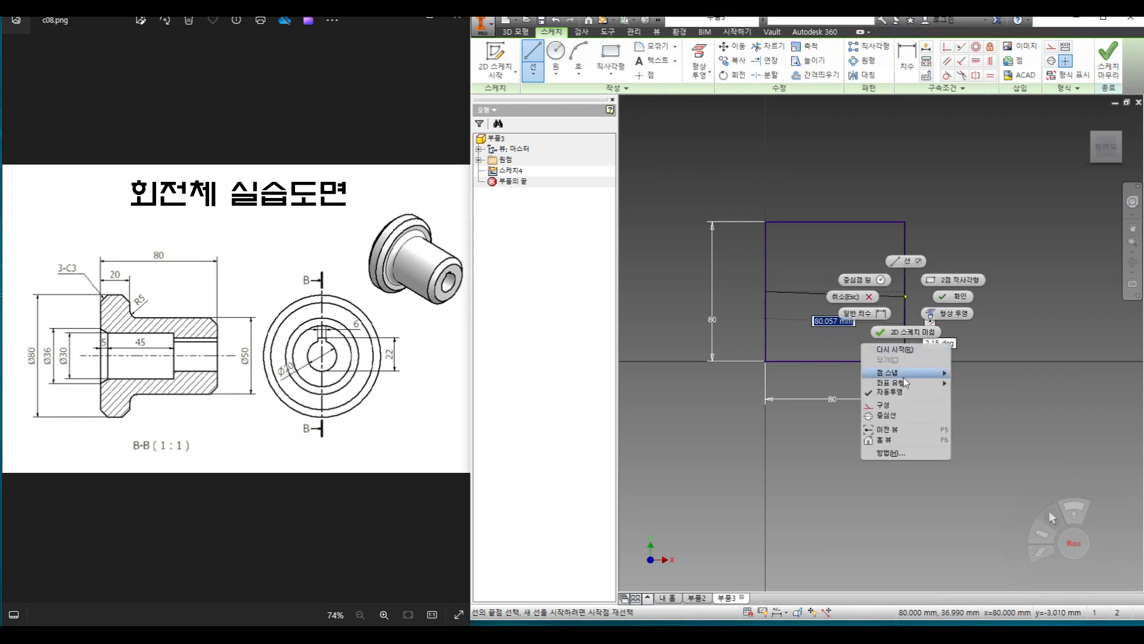
mouse_move(903, 375)
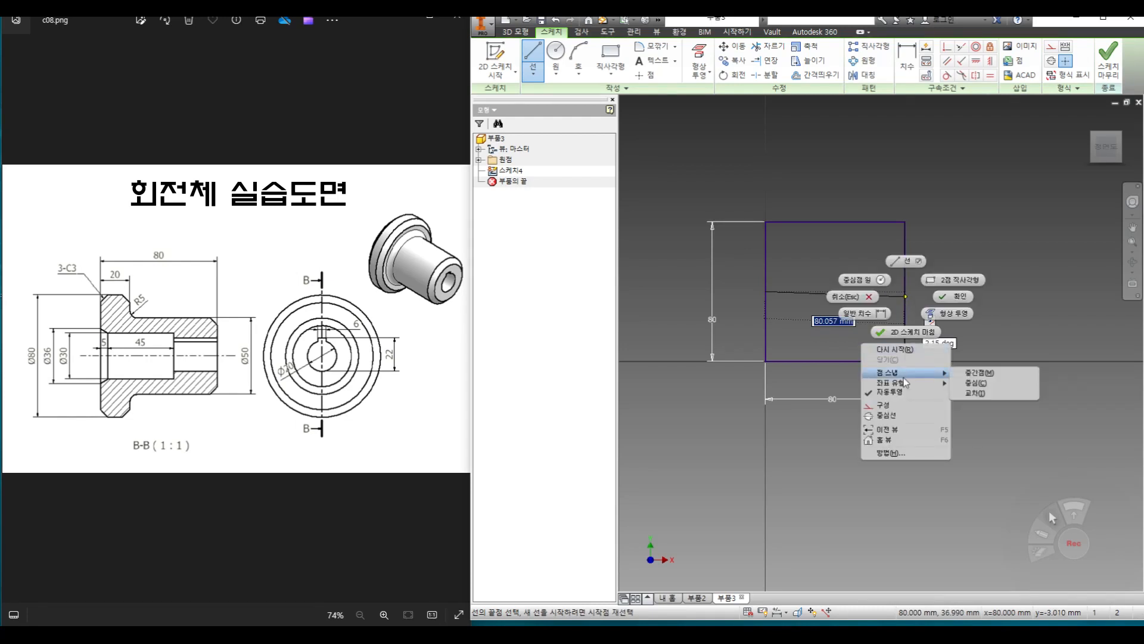
left_click(984, 374)
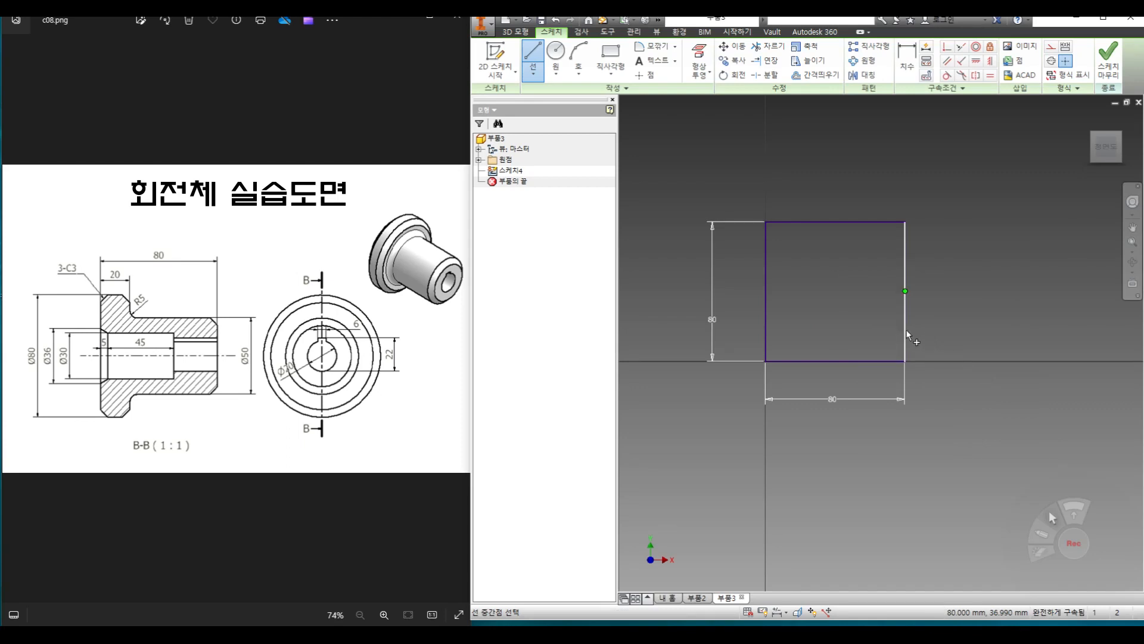
left_click(906, 326)
right_click(968, 267)
left_click(1011, 266)
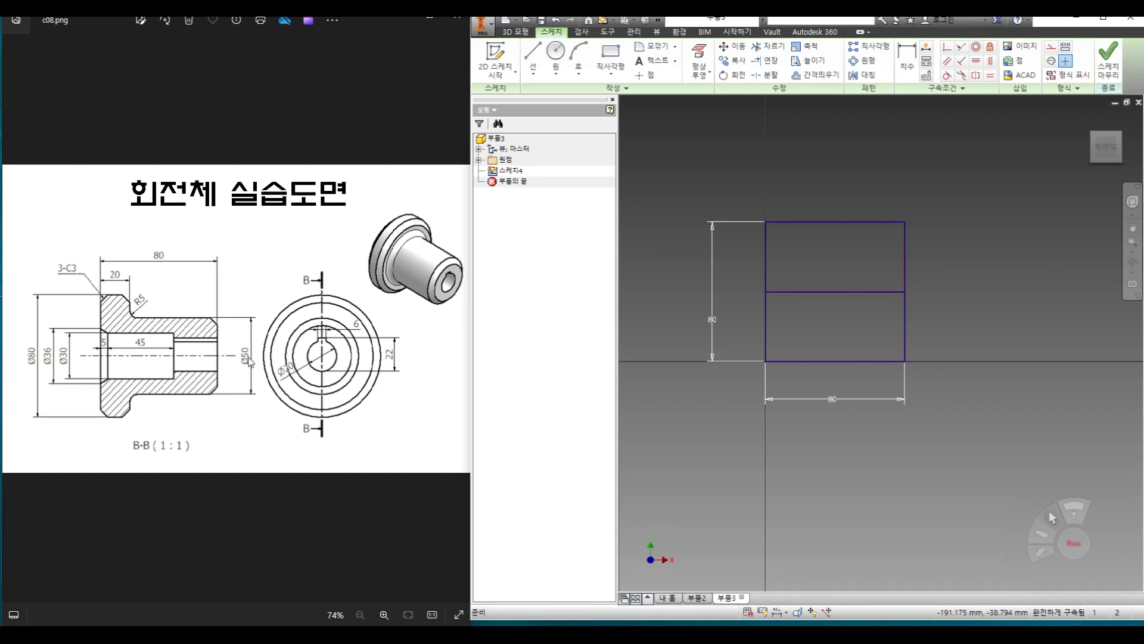
Offset the horizontal centre line upward and set its distance from the centre line to 25 mm
left_click(816, 75)
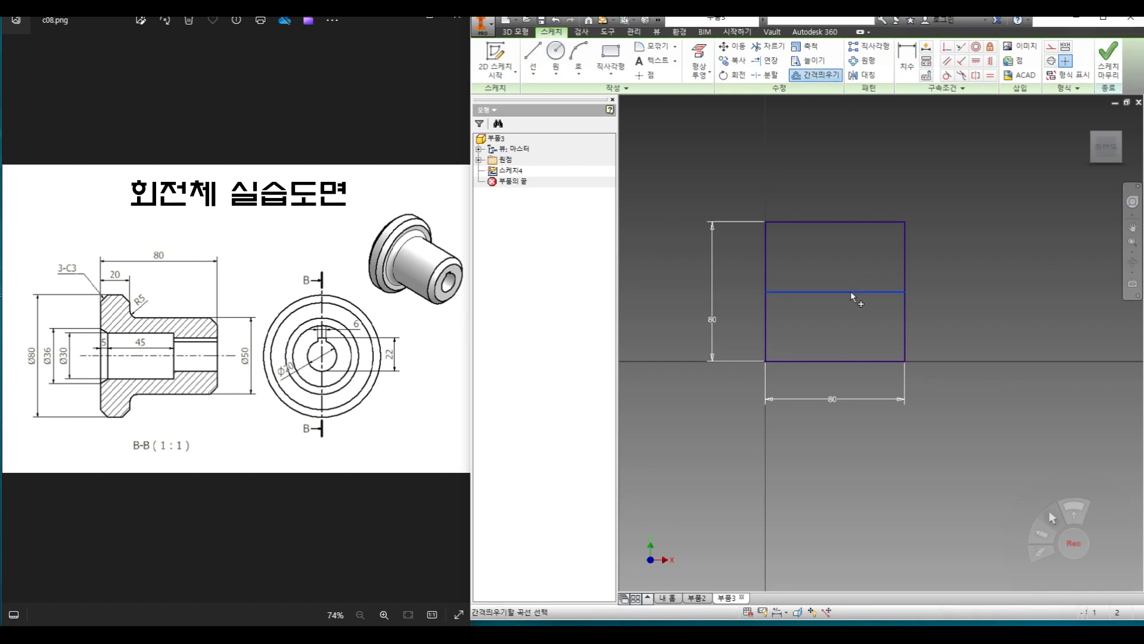
right_click(851, 291)
left_click(852, 292)
left_click(855, 253)
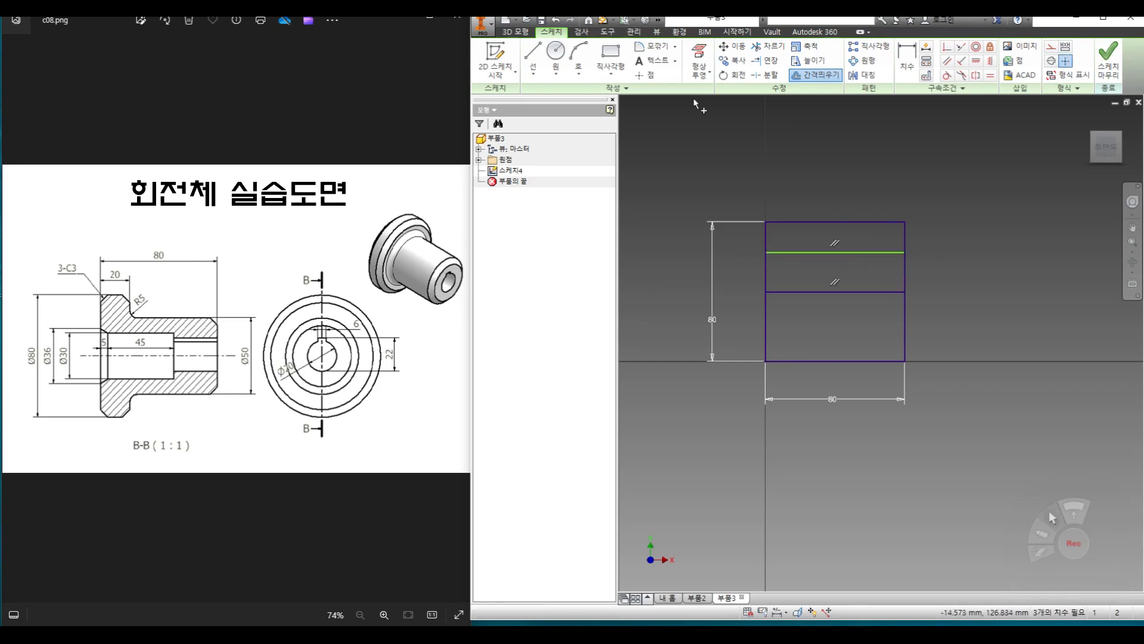
left_click(907, 59)
left_click(874, 253)
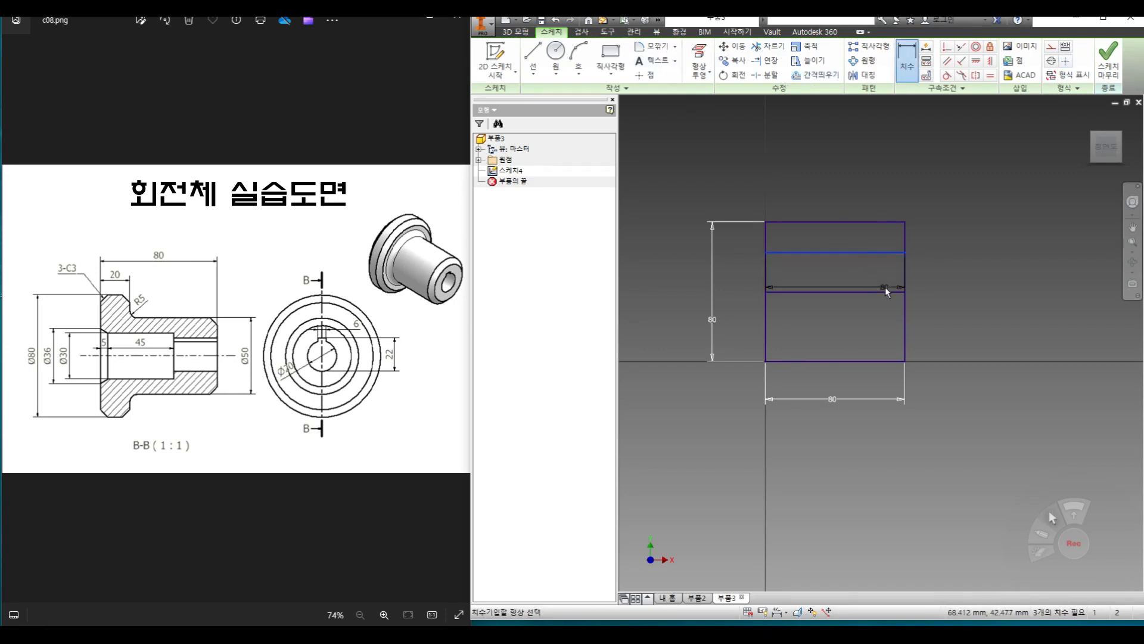
left_click(885, 291)
left_click(955, 275)
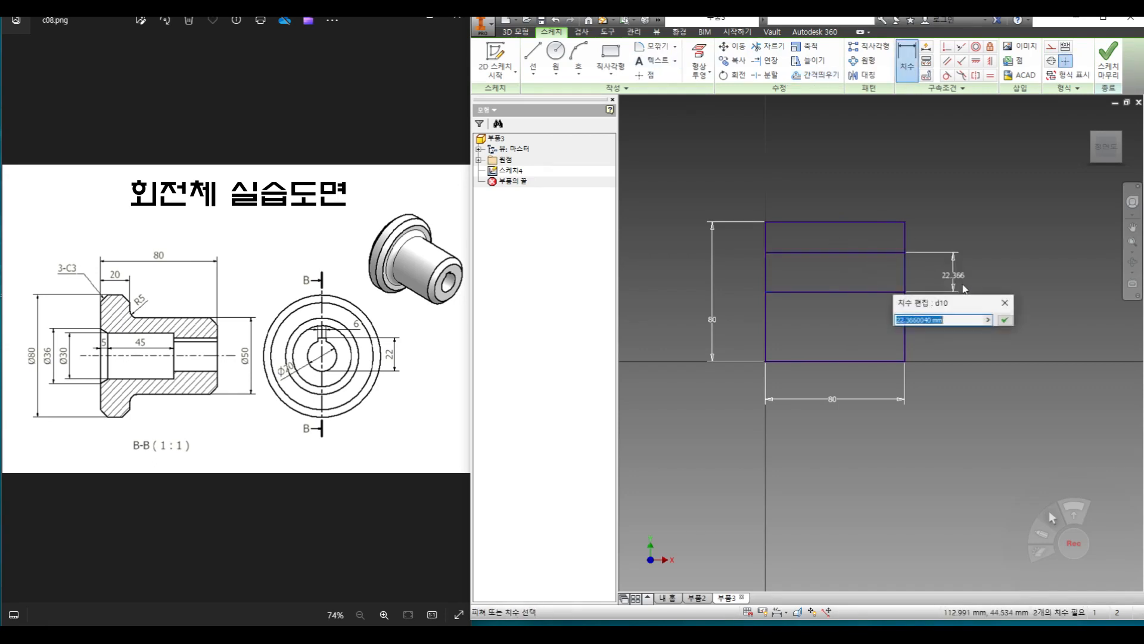
type("25")
key("Return")
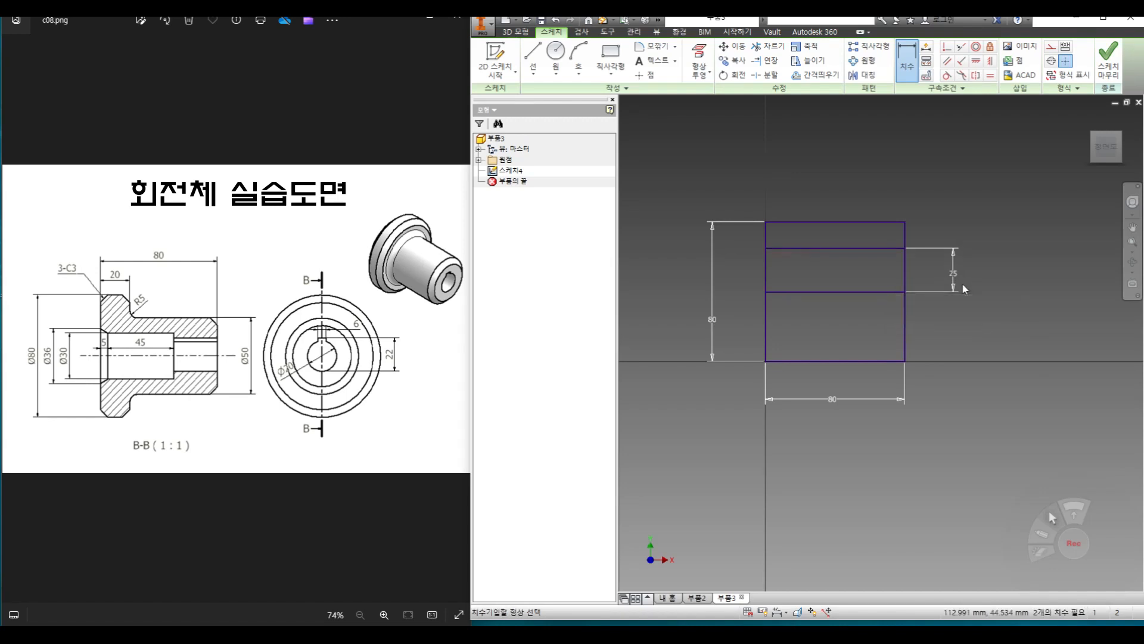
Offset the square's left edge inward and set the distance between the two vertical lines to 20 mm
left_click(817, 74)
right_click(797, 266)
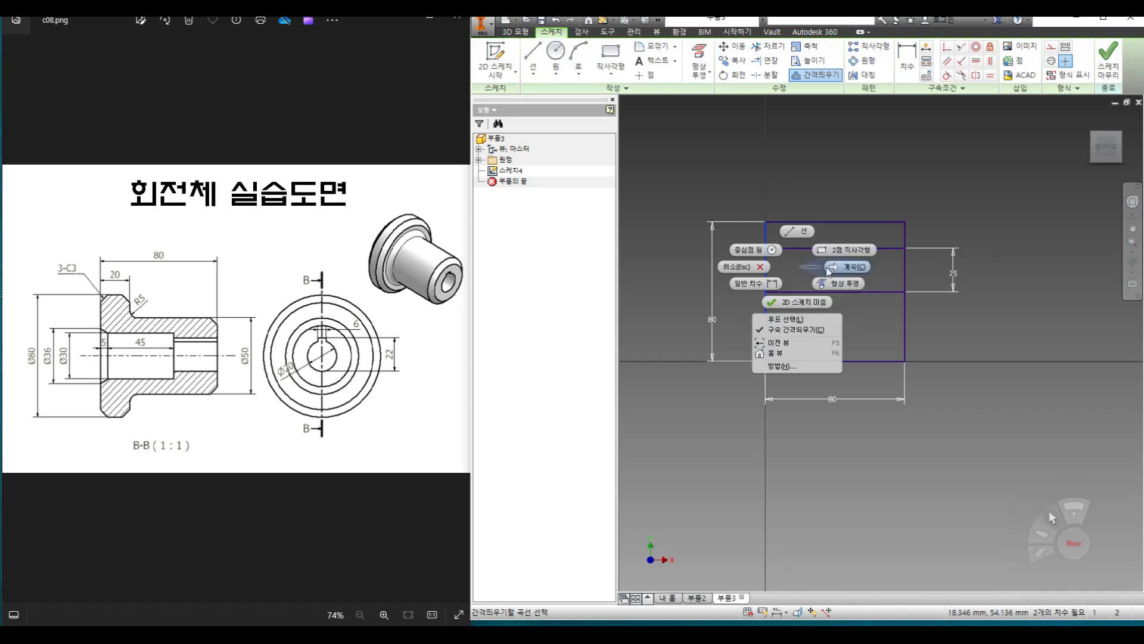
left_click(827, 267)
left_click(804, 273)
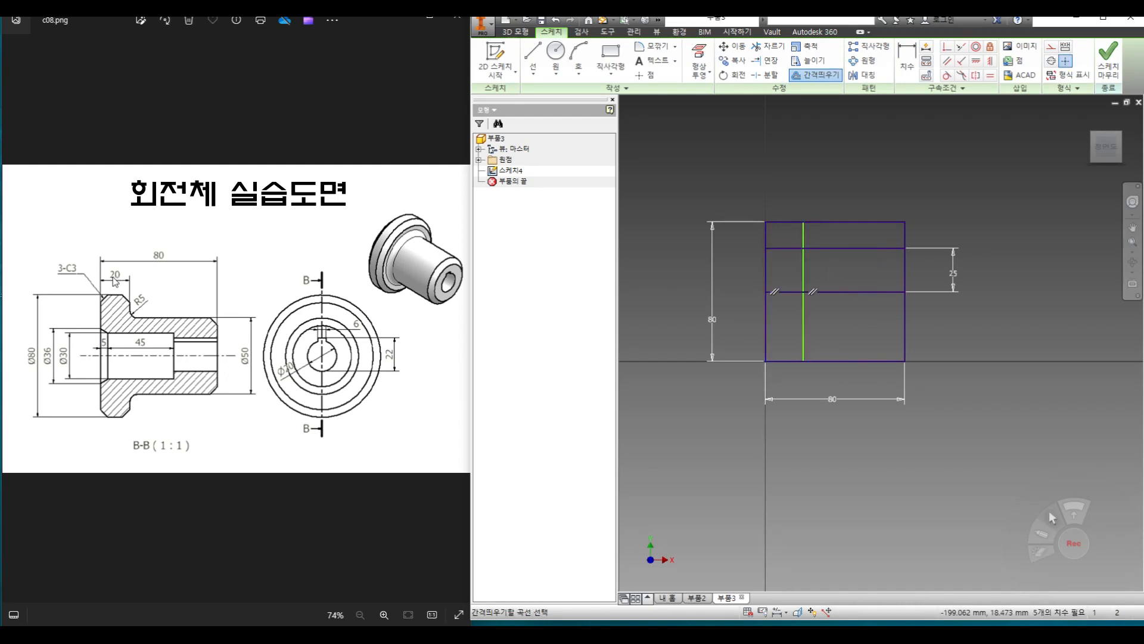
left_click(906, 59)
left_click(802, 273)
left_click(768, 270)
left_click(788, 192)
type("20")
key("Return")
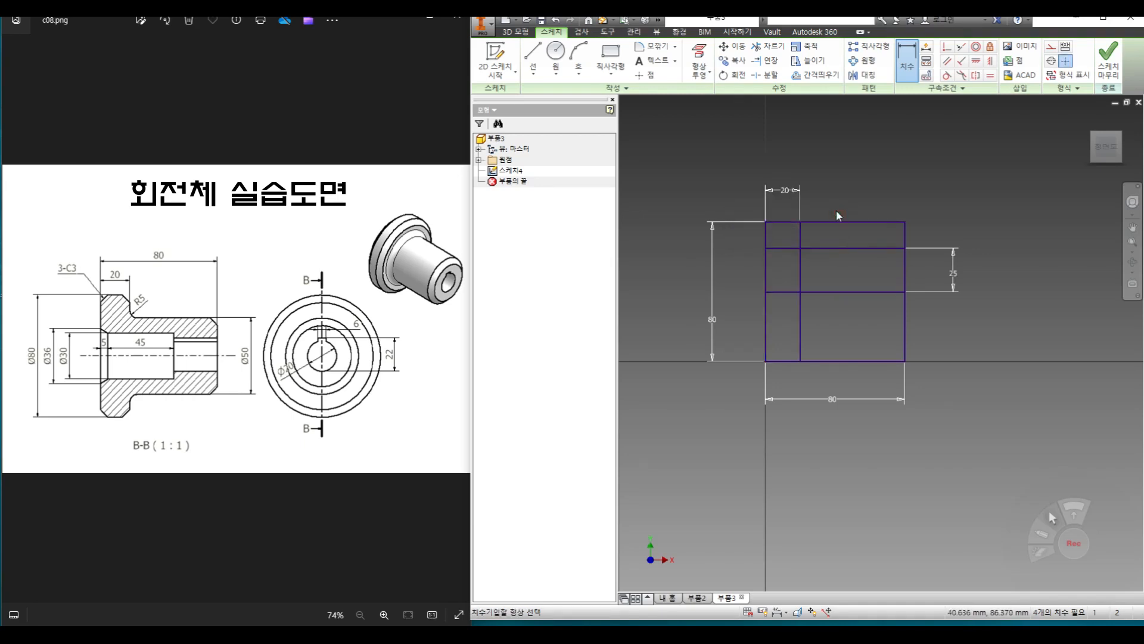
Trim the square's upper-right corner and the inner parts of both offset lines to form a stepped flange outline above the centre line
left_click(768, 46)
left_click(904, 231)
left_click(790, 248)
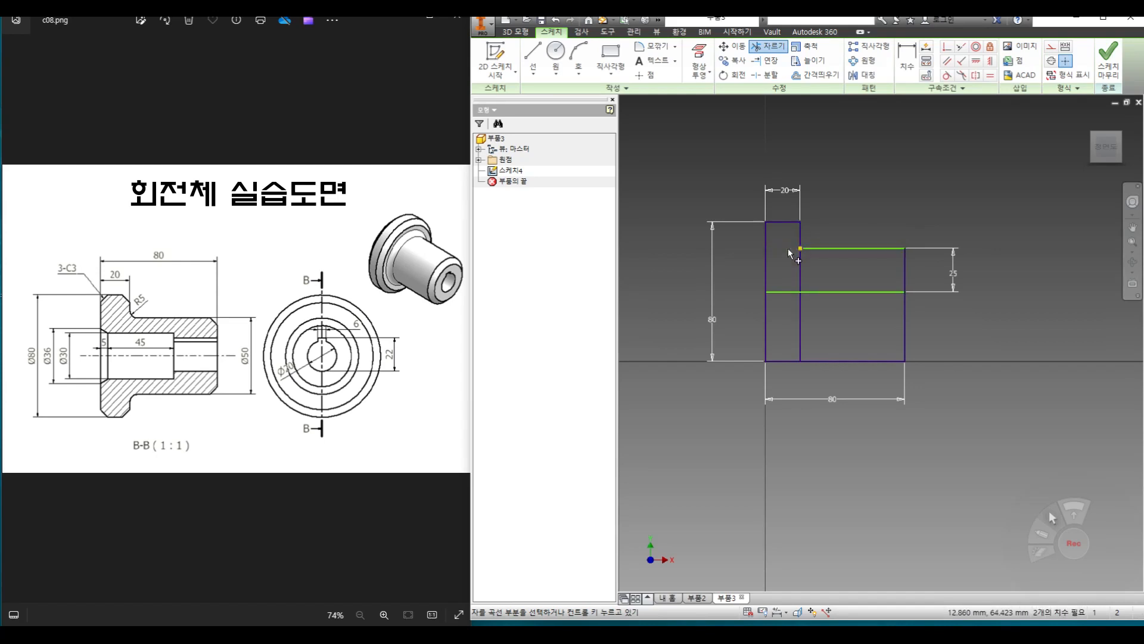
left_click(802, 275)
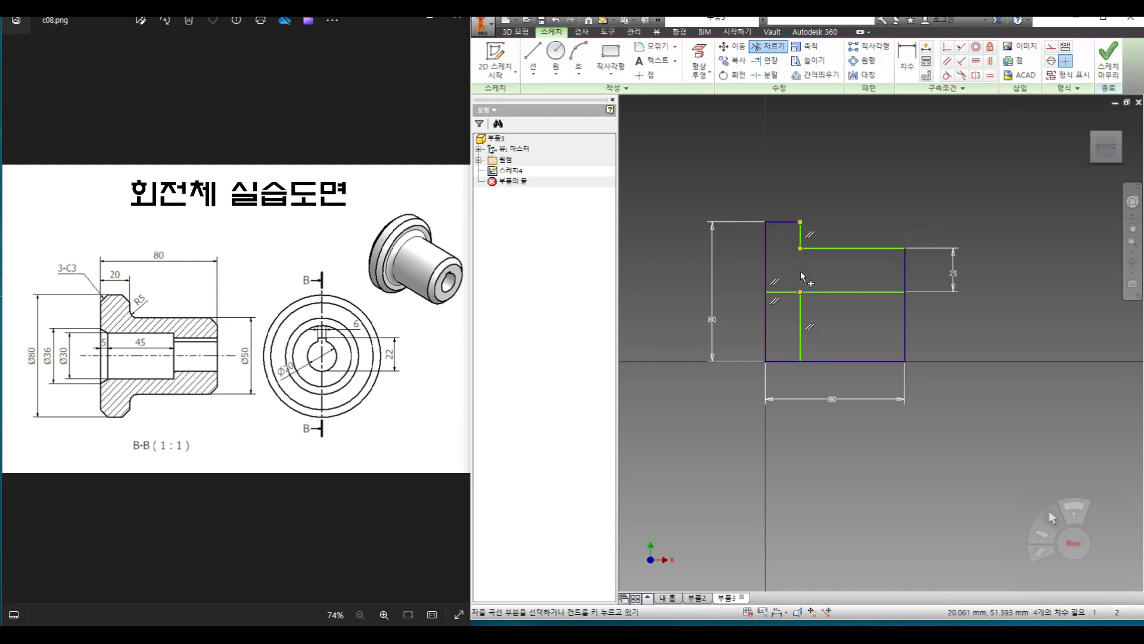
left_click(799, 315)
right_click(832, 317)
left_click(851, 284)
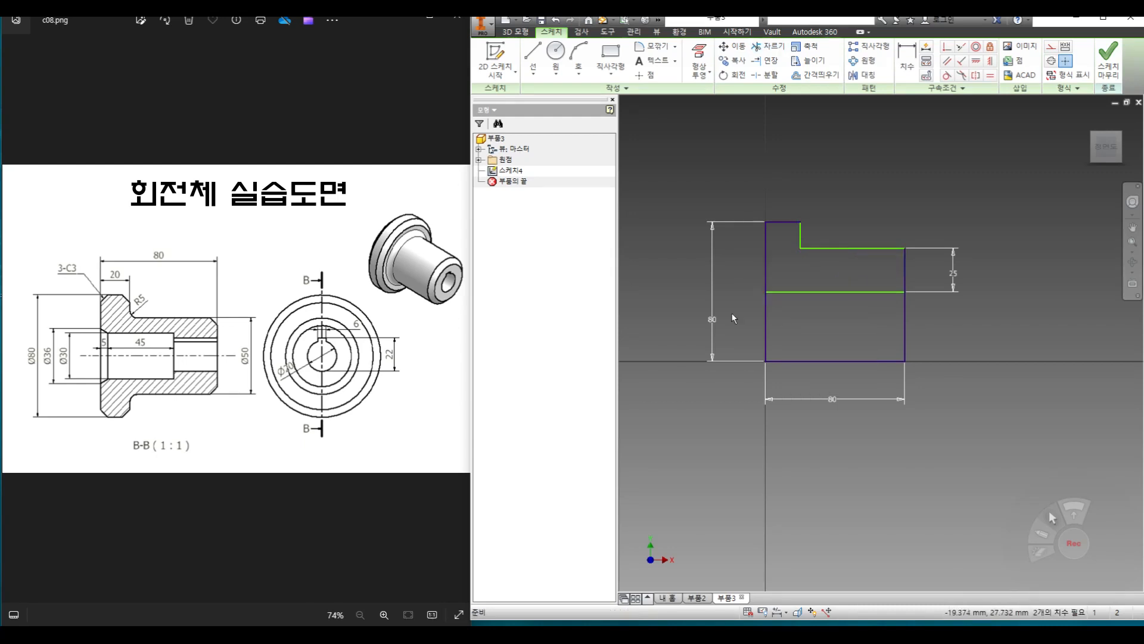
Fillet the inside corner between the flange and the hub with a 5 mm radius
left_click(143, 314)
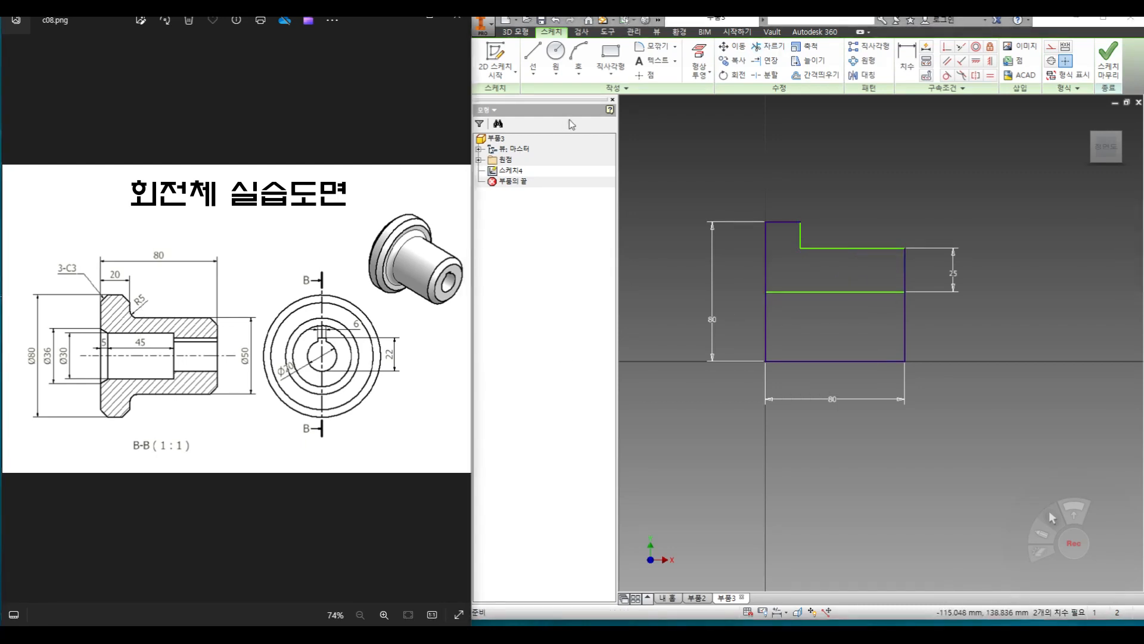
left_click(656, 46)
type("5")
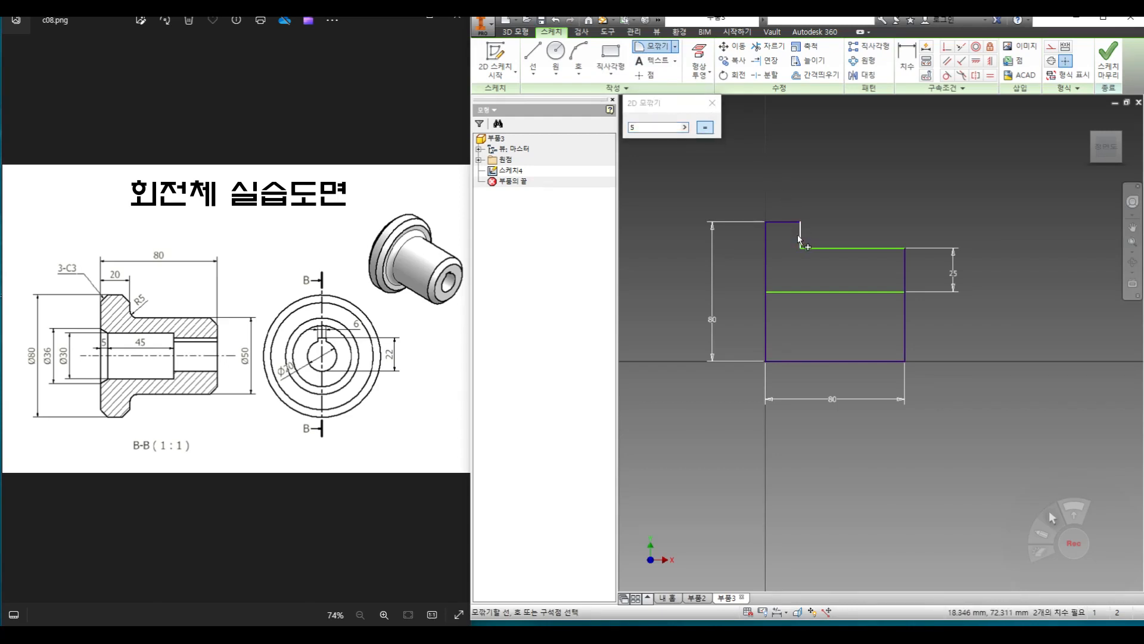
left_click(817, 241)
left_click(831, 248)
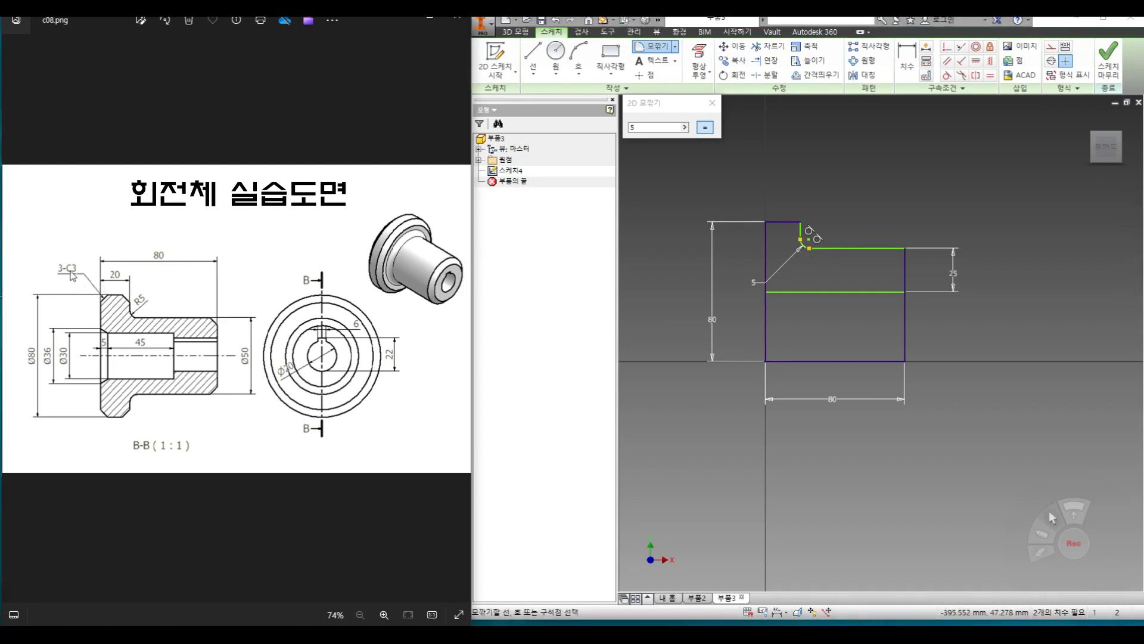
left_click(711, 103)
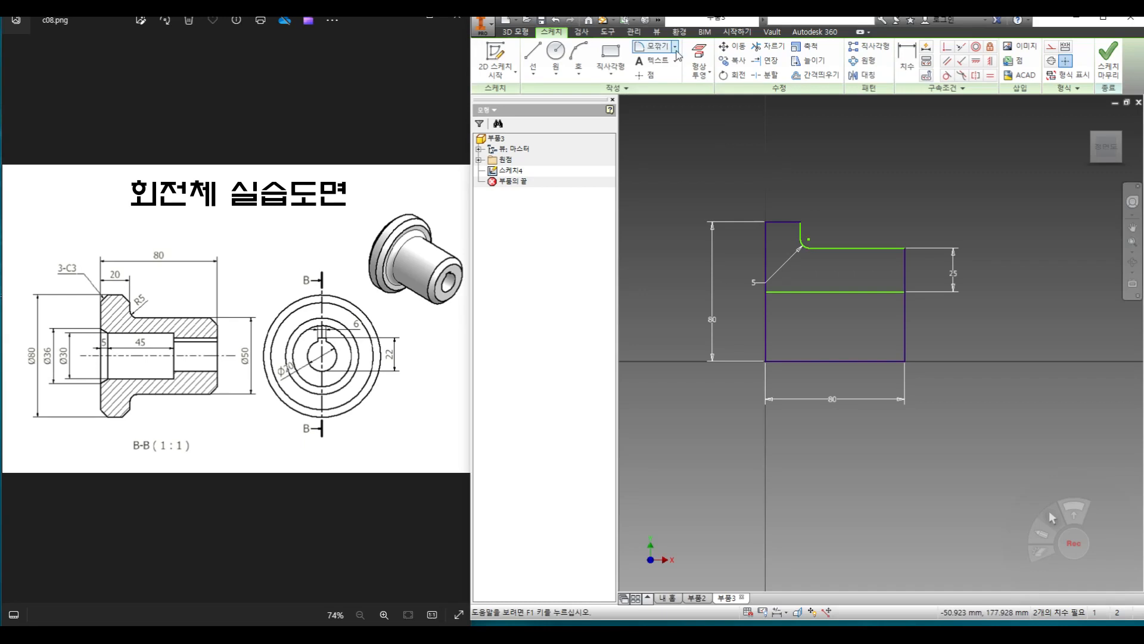
Chamfer both upper flange corners and the hub's upper-right corner with an equal distance of 3 mm
left_click(675, 50)
left_click(660, 93)
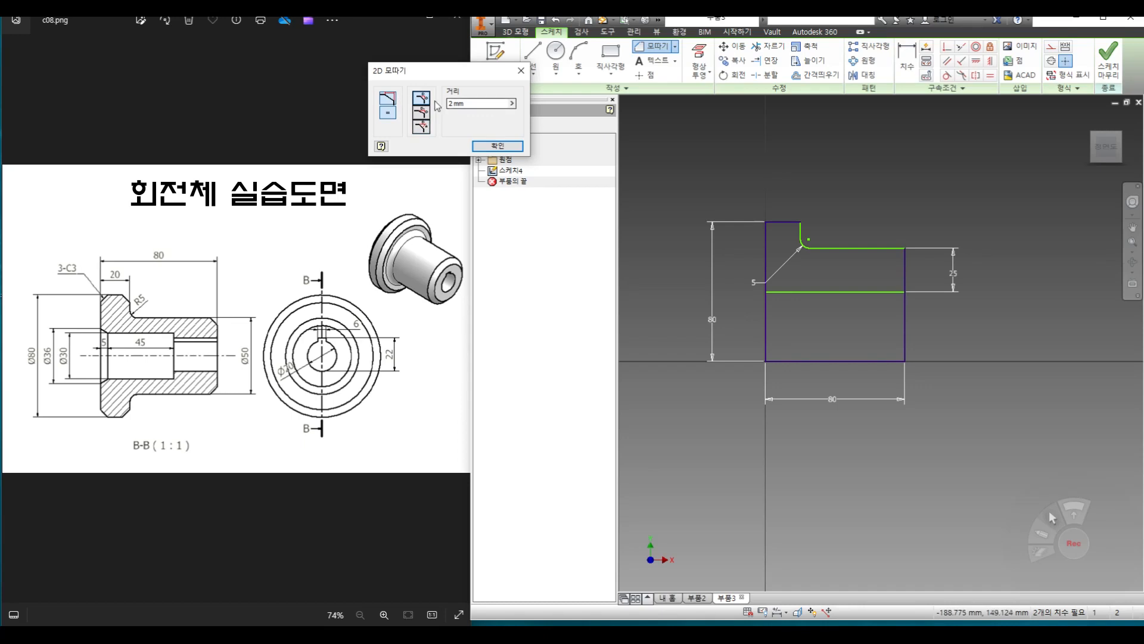
left_click_drag(495, 103, 377, 95)
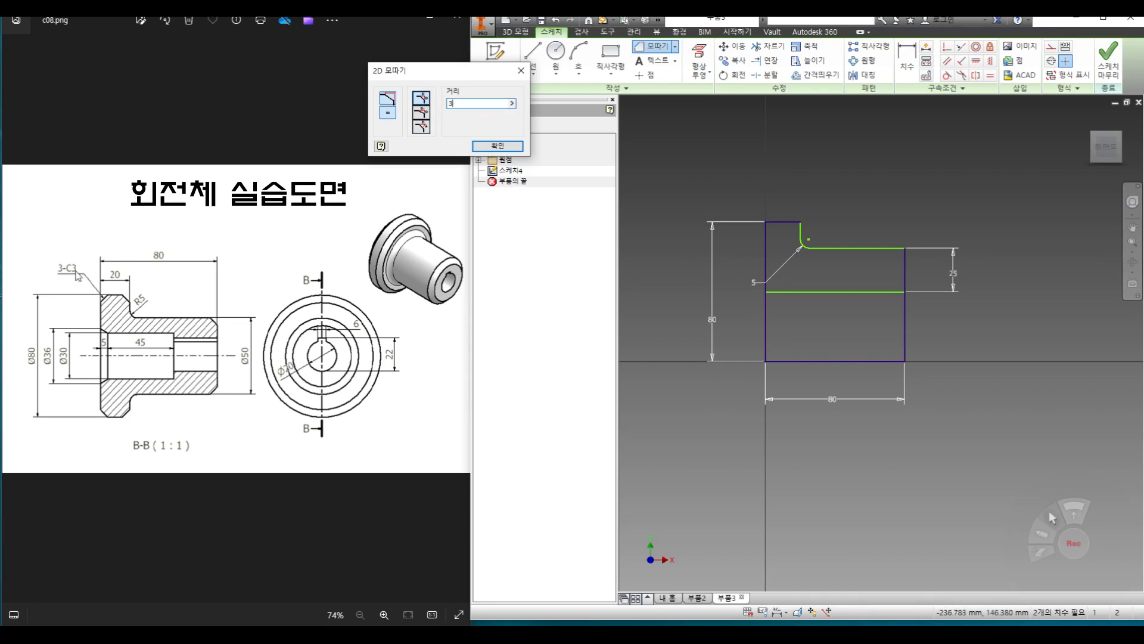
left_click(764, 235)
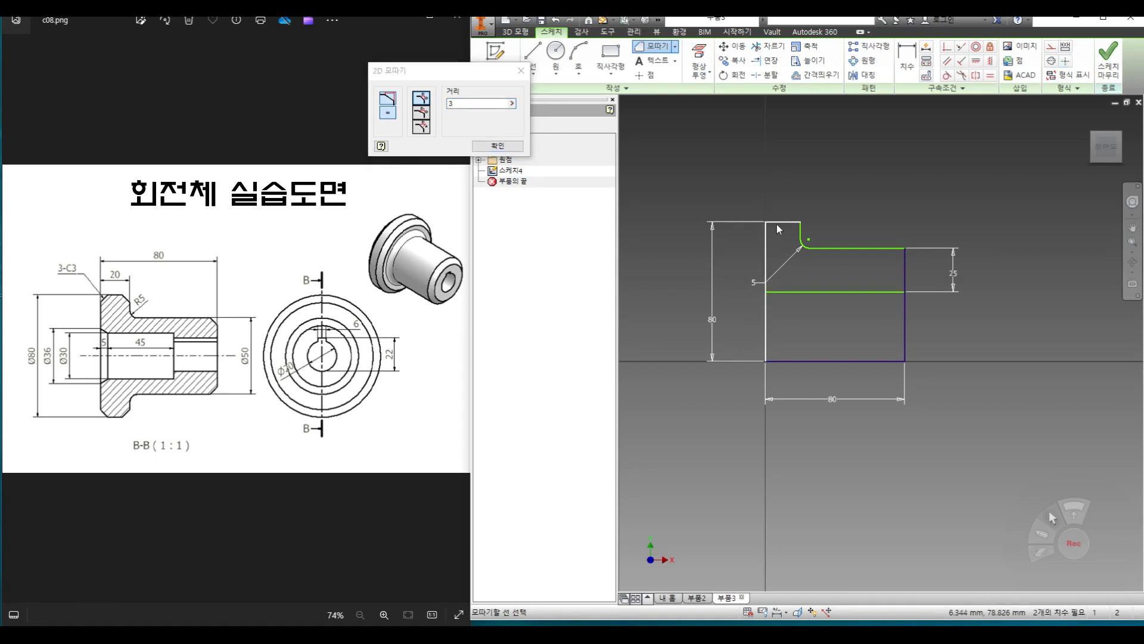
left_click(777, 224)
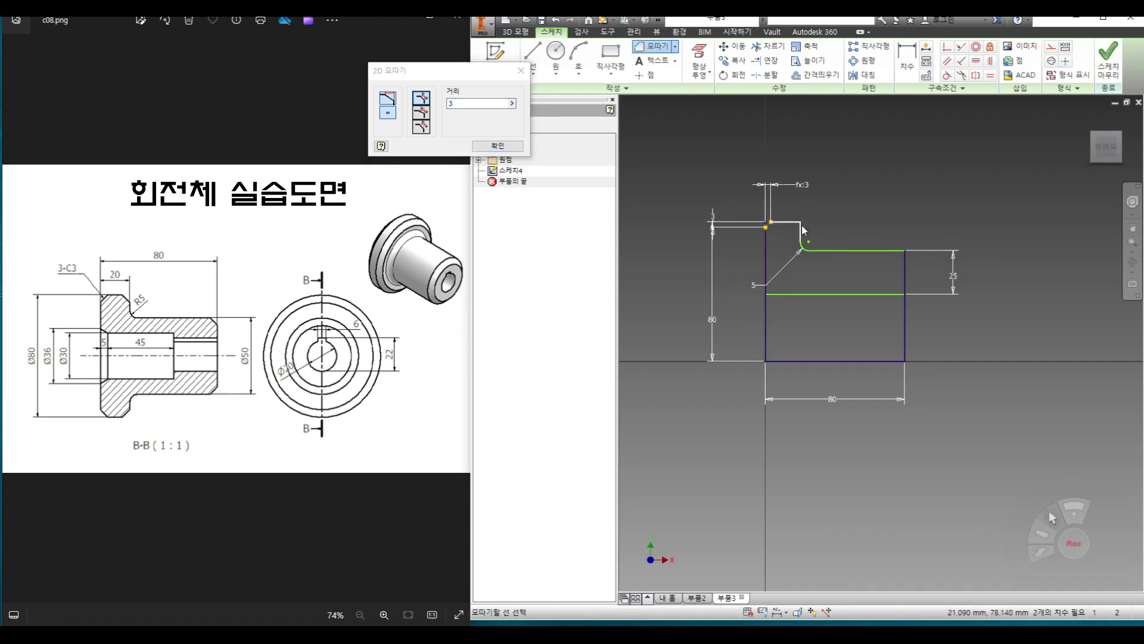
left_click(801, 233)
left_click(894, 253)
left_click(904, 267)
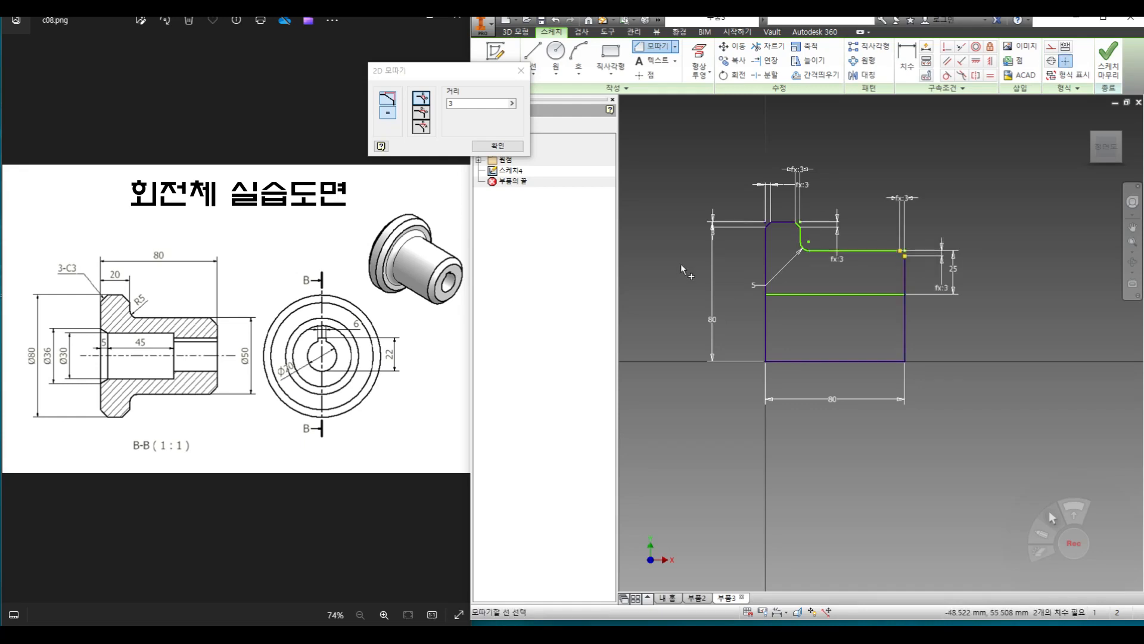
key("Escape")
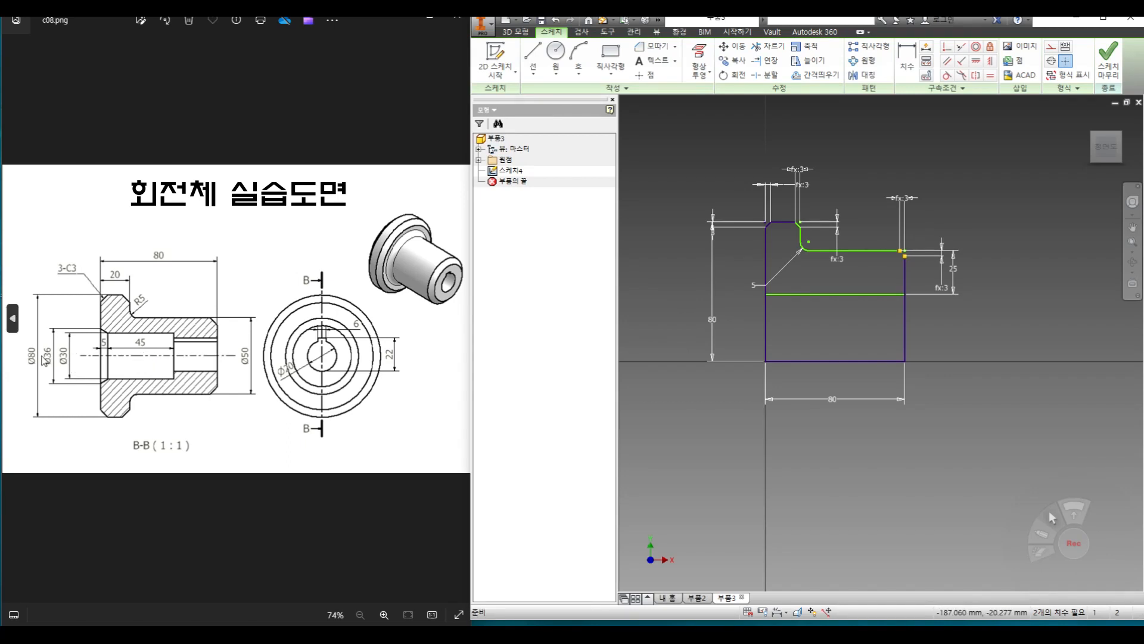
Offset the horizontal centre line upward to a position between the centre line and the hub's outer edge
mouse_move(813, 338)
middle_mouse_down()
mouse_move(899, 390)
mouse_move(808, 328)
middle_mouse_up()
scroll(883, 367, "down", 5)
scroll(882, 367, "up", 4)
left_click(816, 74)
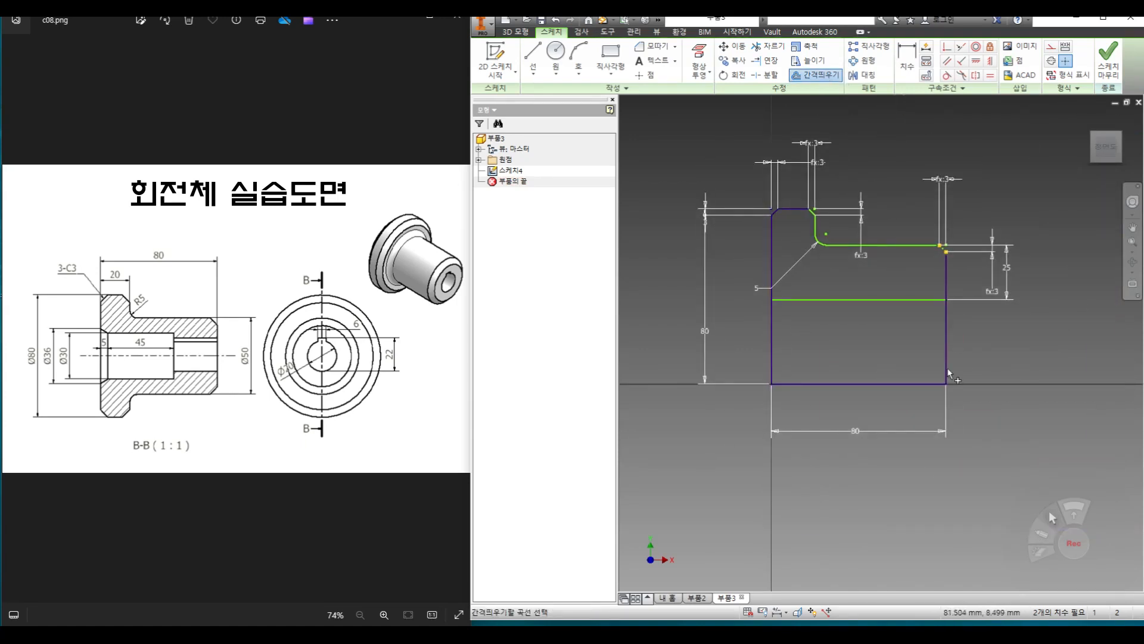
right_click(847, 350)
left_click(888, 352)
left_click(843, 278)
Offset the profile's left edge inward and set the distance between the two vertical lines to 5 mm
left_click(816, 74)
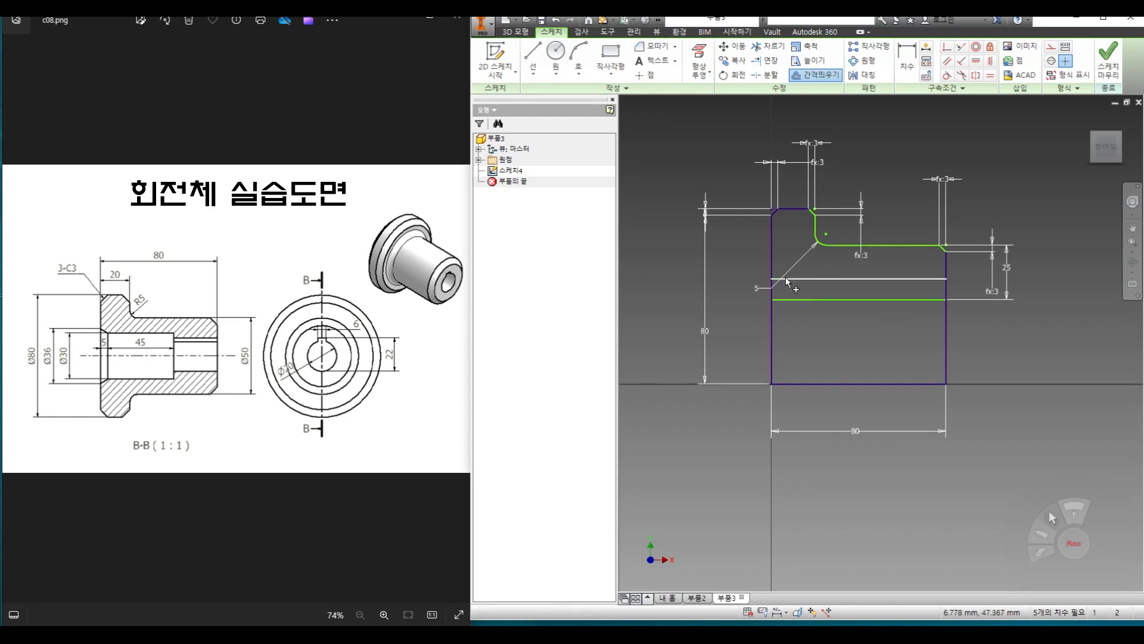
left_click(774, 261)
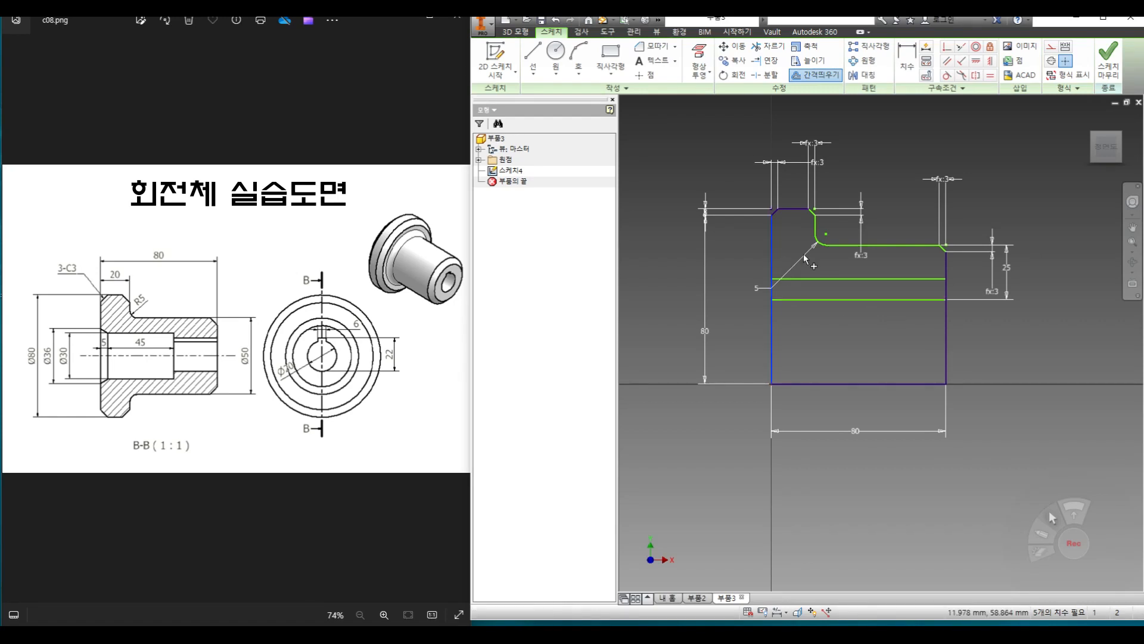
right_click(807, 257)
left_click(851, 257)
left_click(800, 263)
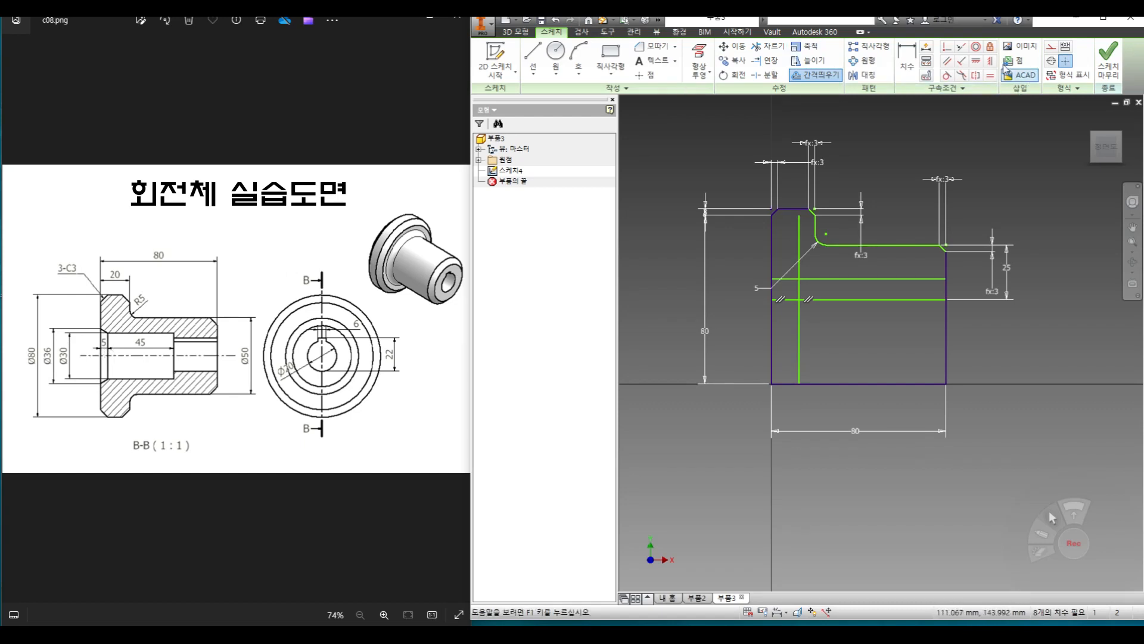
left_click(906, 60)
left_click(771, 331)
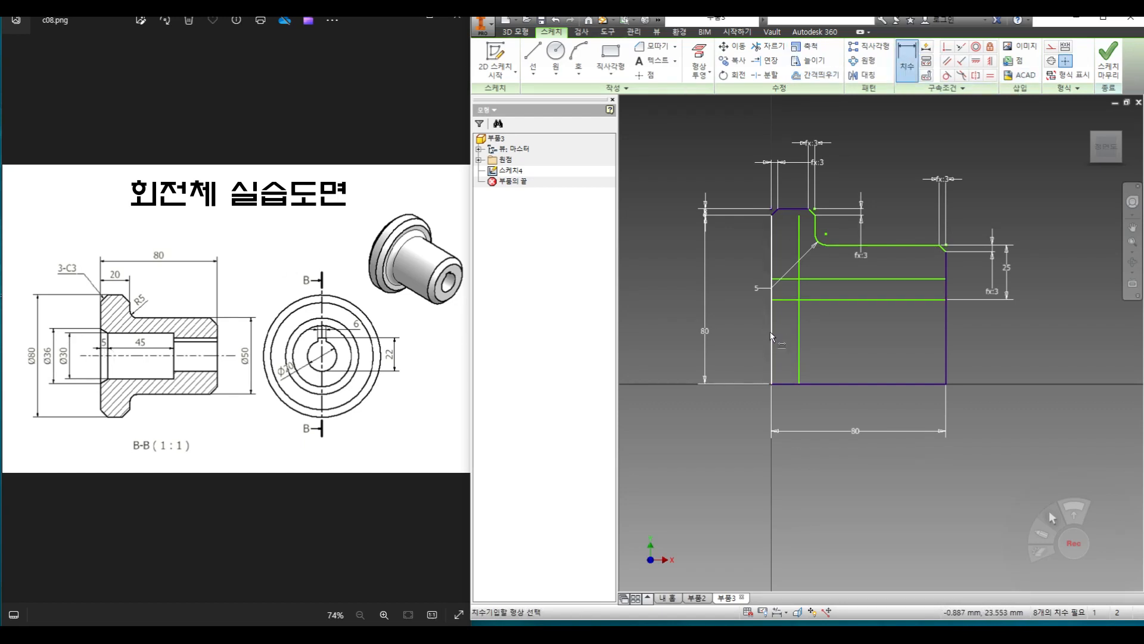
left_click(799, 334)
left_click(803, 398)
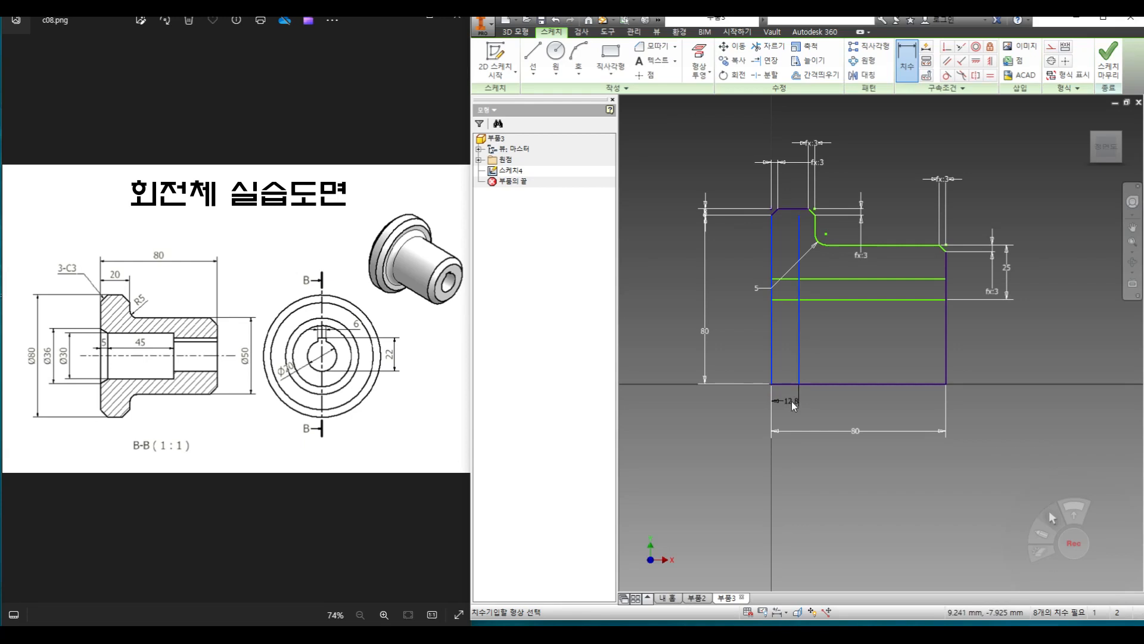
type("5")
key("Return")
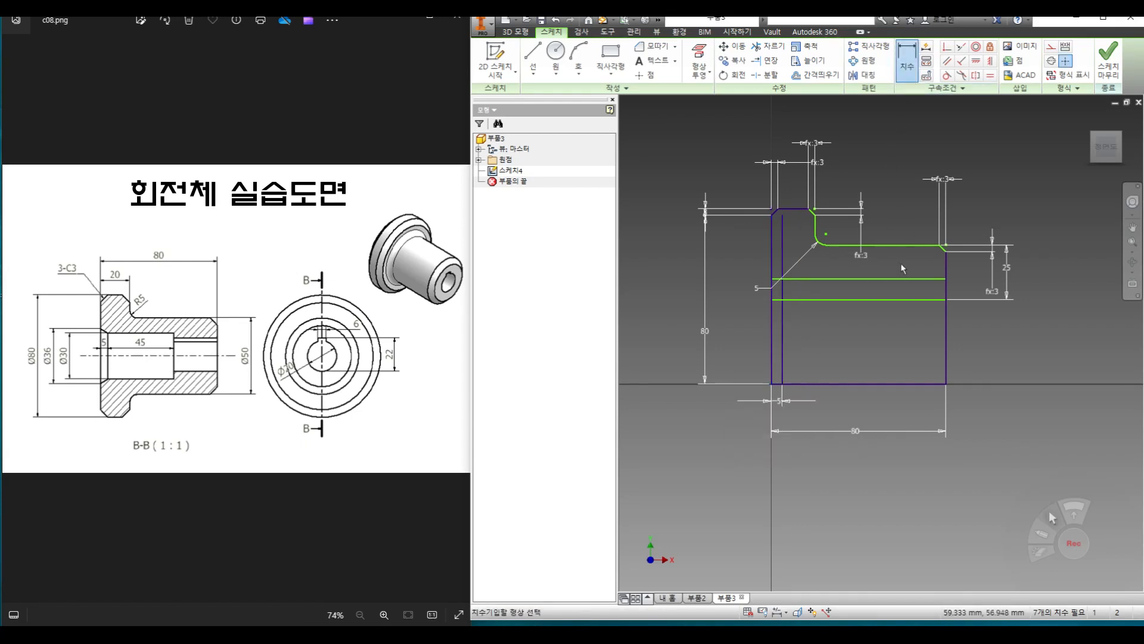
Set the distance between the centre line and the offset line above it to 18 mm
left_click(894, 300)
left_click(895, 280)
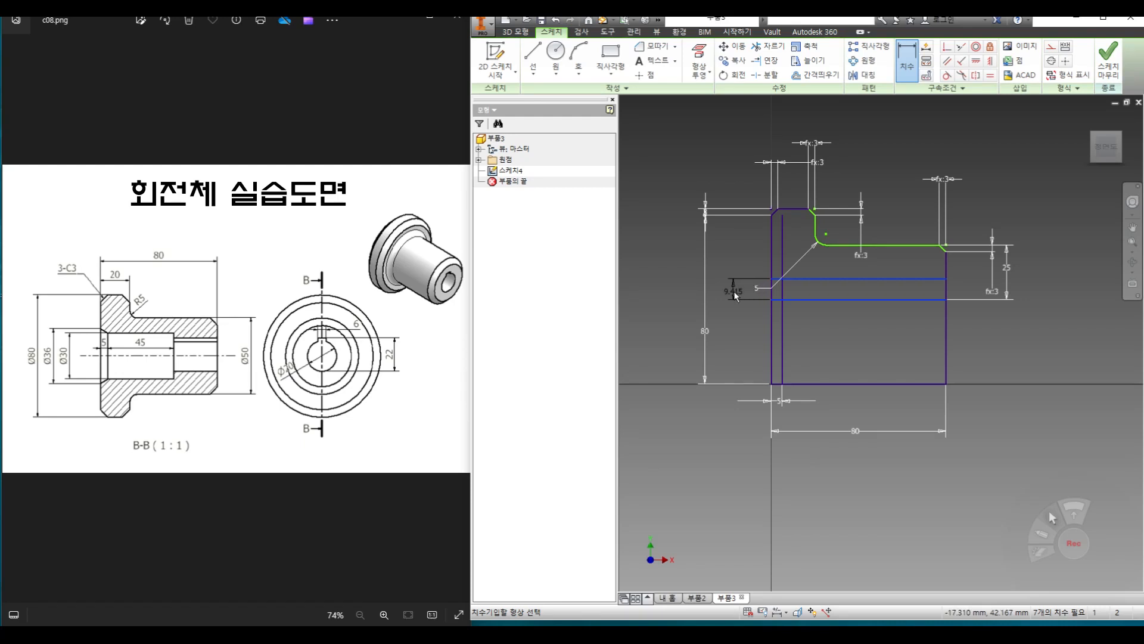
left_click(734, 290)
type("18")
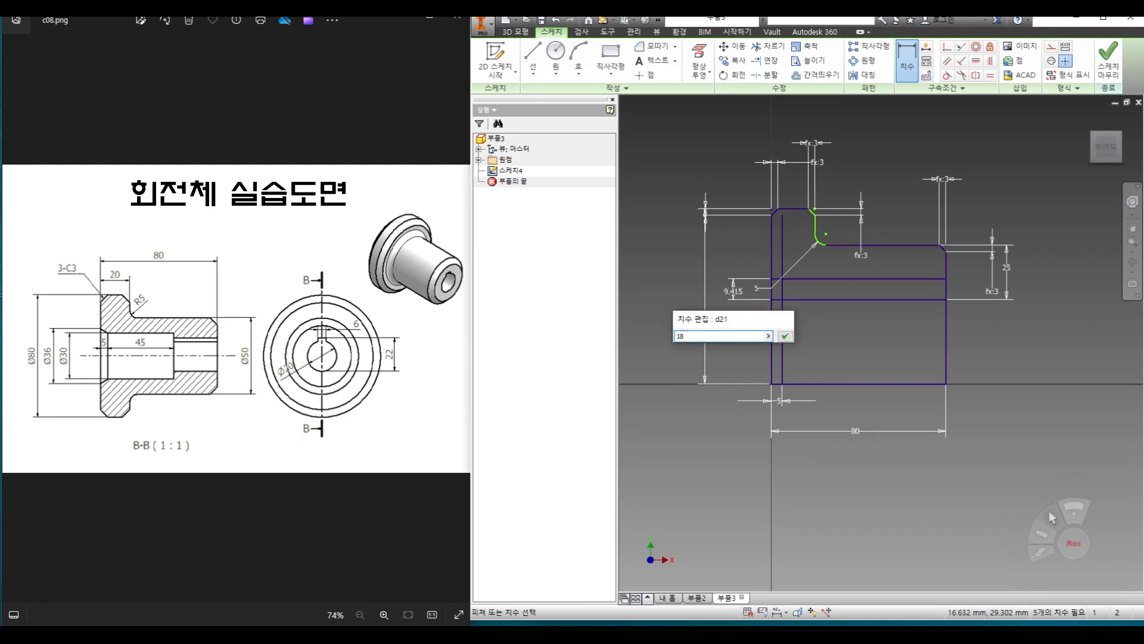
key("Return")
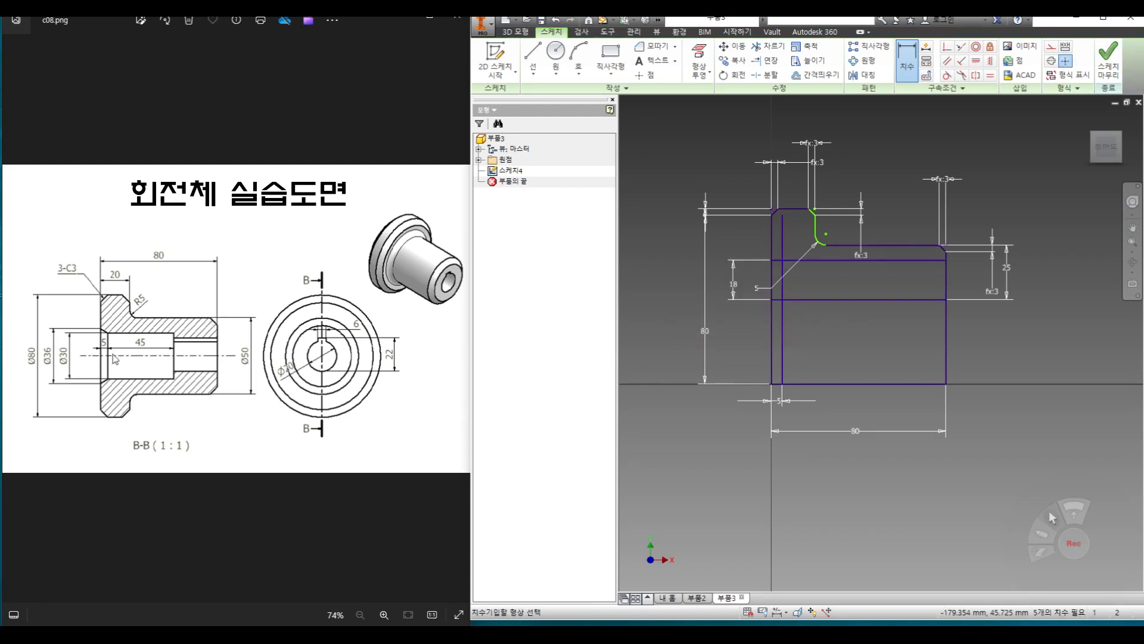
Offset the centre line upward once more and set the new line's distance from the centre line to 15 mm
left_click(815, 74)
left_click(858, 299)
right_click(852, 281)
left_click(881, 282)
left_click(876, 274)
key("d")
left_click(878, 275)
left_click(894, 299)
left_click(692, 294)
type("15")
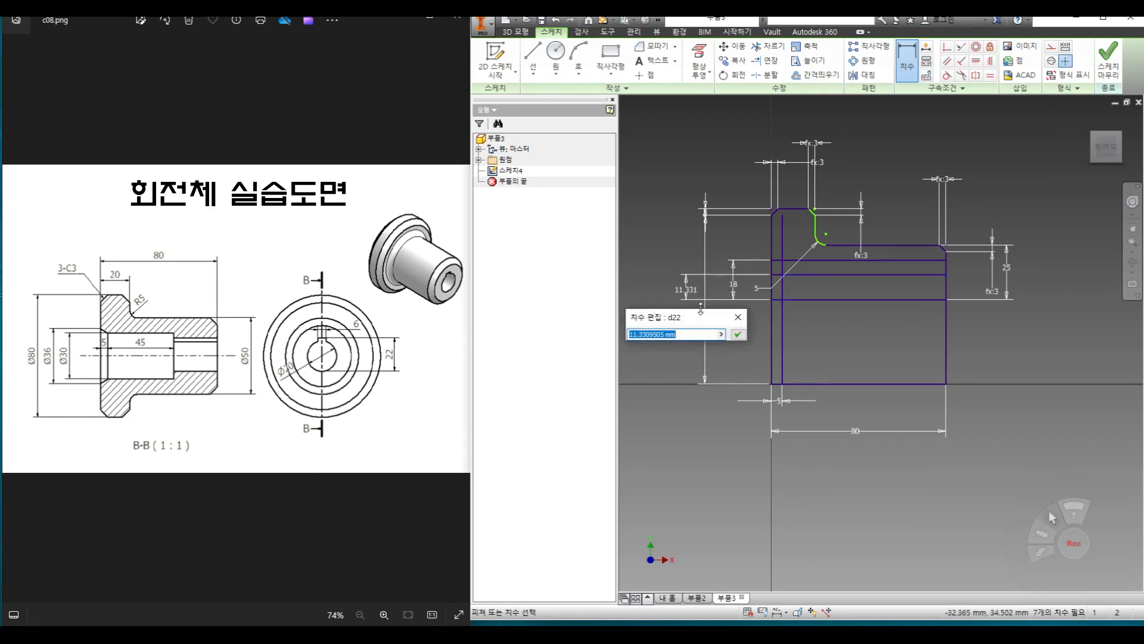
key("Return")
Draw a slanted line from the 18 mm line's left end to the intersection of the 15 mm line and the 5 mm vertical line
scroll(772, 289, "up", 5)
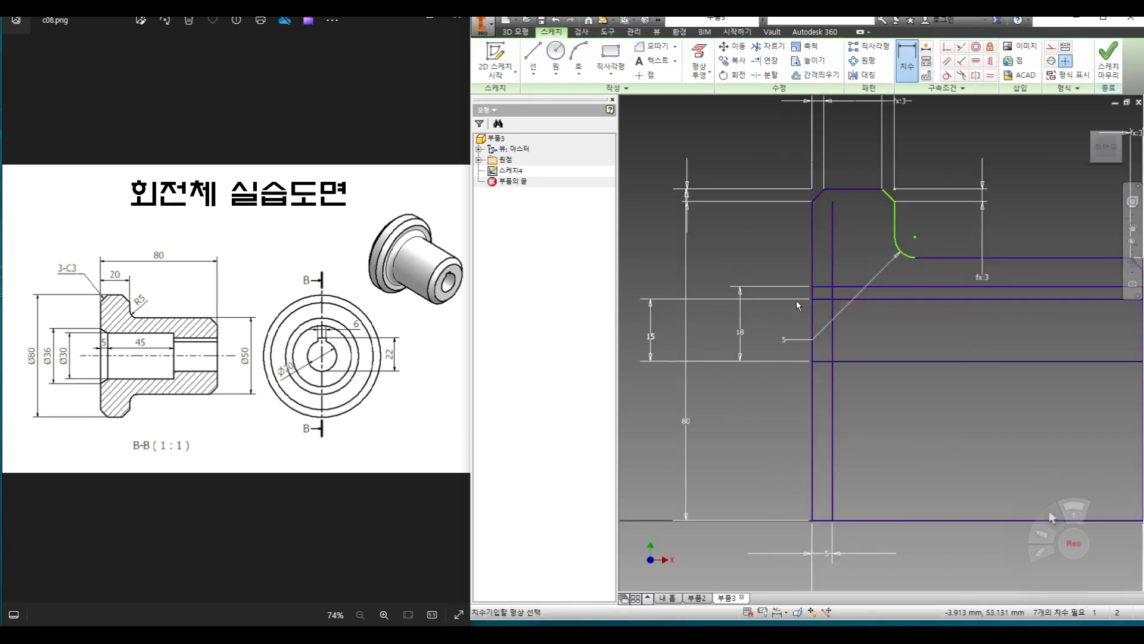
left_click(530, 55)
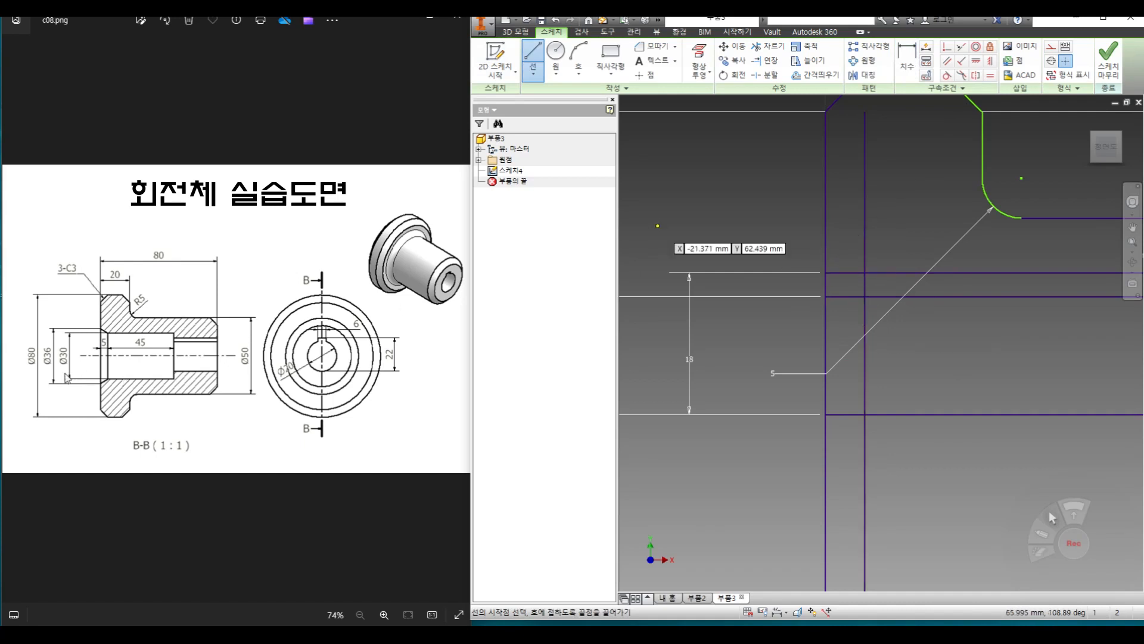
left_click(826, 274)
left_click(865, 296)
scroll(809, 350, "down", 4)
middle_click_drag(839, 374, 771, 343)
right_click(770, 343)
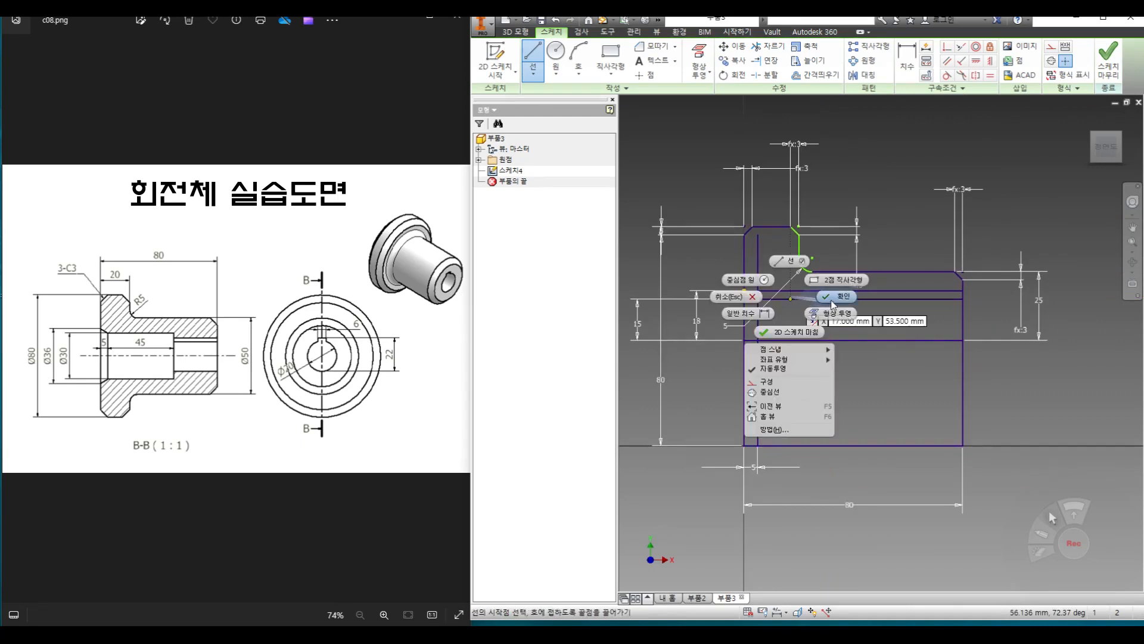
left_click(833, 307)
Trim the 18 mm line and the excess parts of the 5 mm vertical and 15 mm horizontal lines around the slanted line
left_click(770, 46)
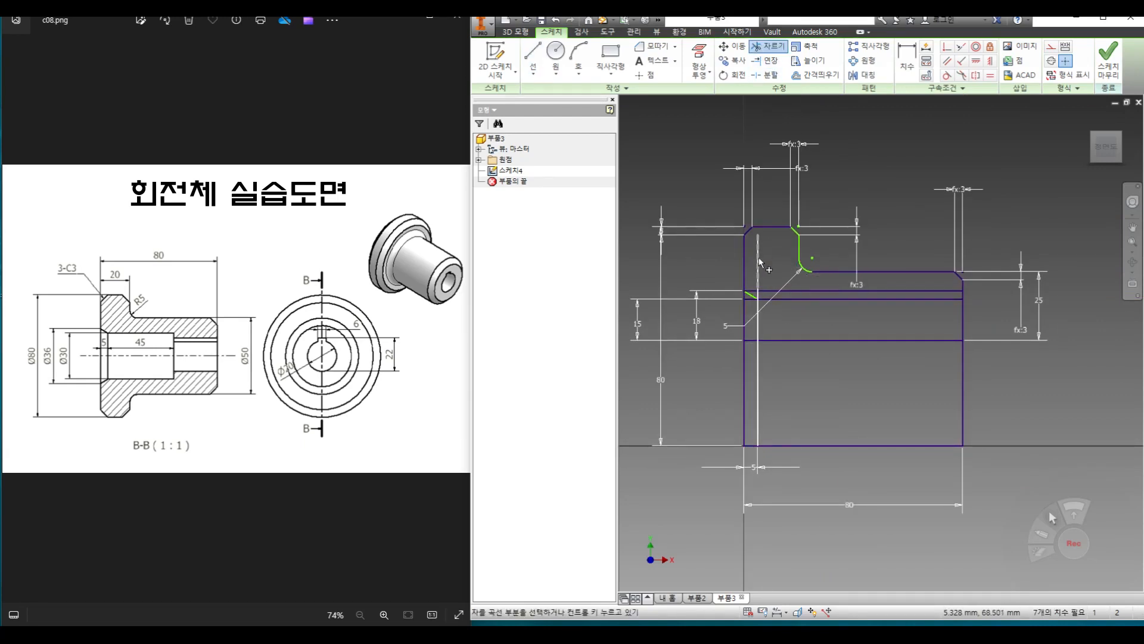
scroll(760, 338, "up", 6)
scroll(780, 263, "down", 5)
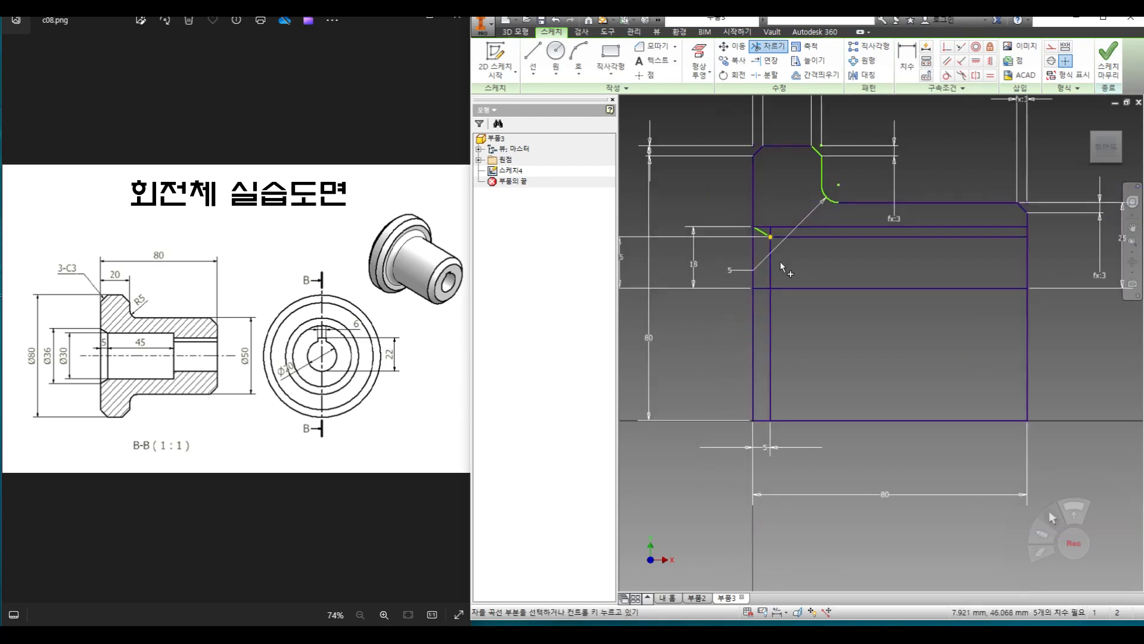
left_click(680, 261)
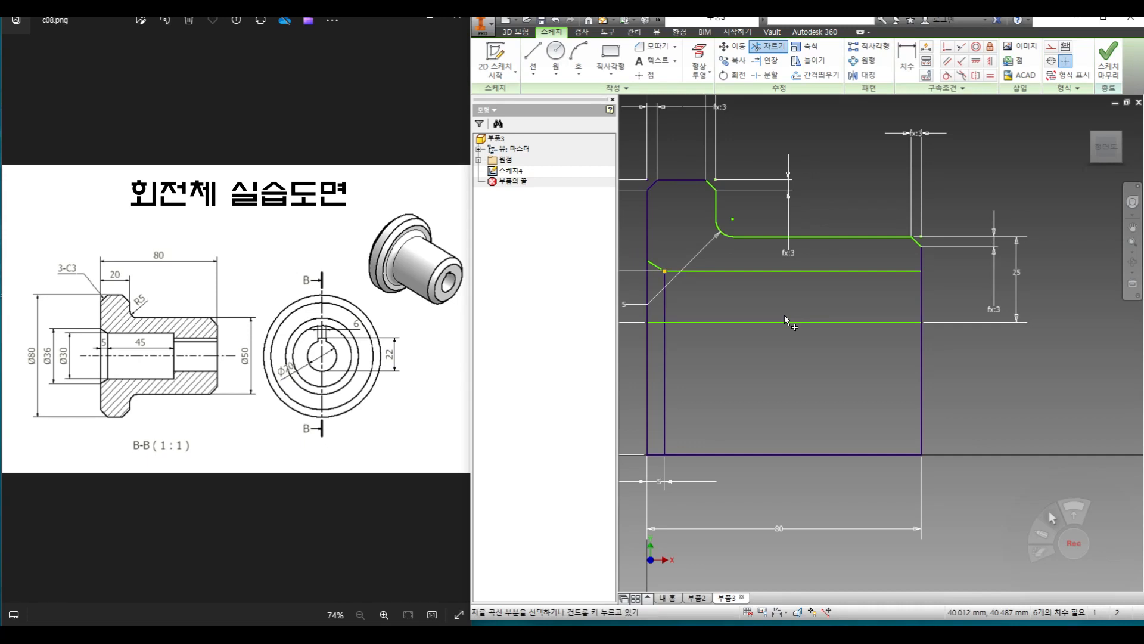
middle_click_drag(753, 362, 810, 366)
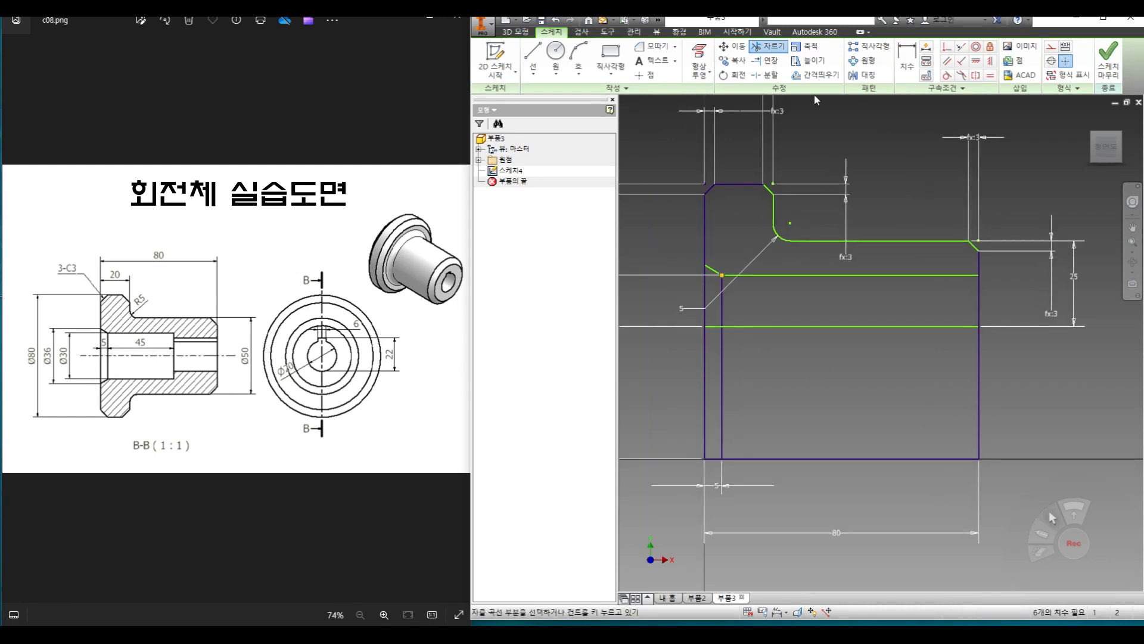
Offset the 5 mm vertical line to the right and set the distance between the two lines to 45 mm
left_click(815, 75)
right_click(723, 305)
left_click(819, 306)
left_click(847, 306)
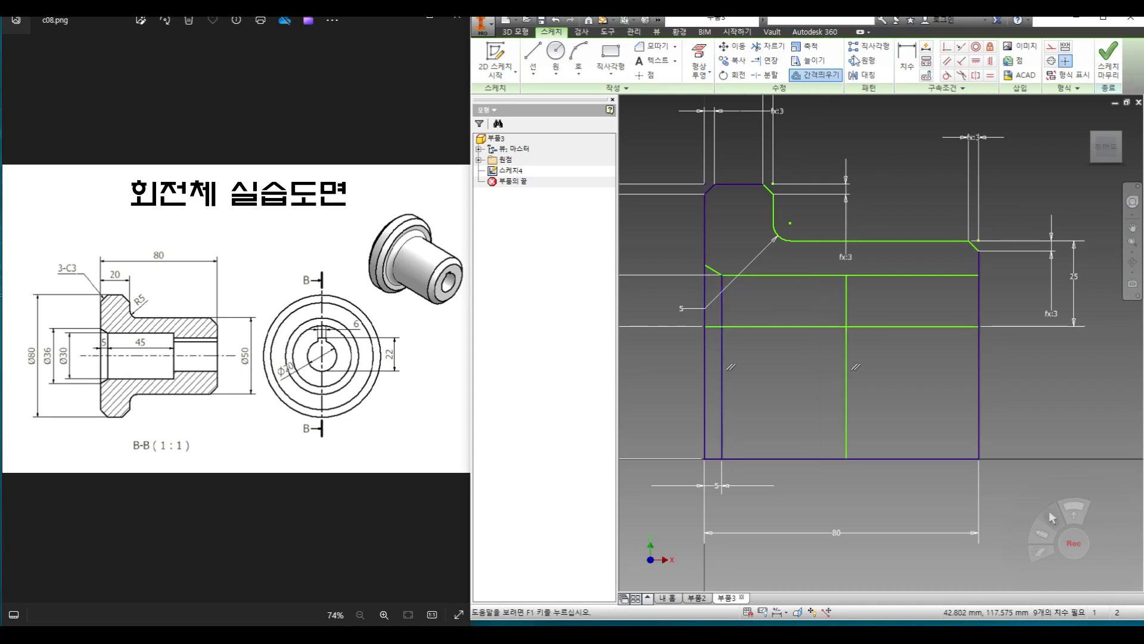
key("d")
left_click(846, 301)
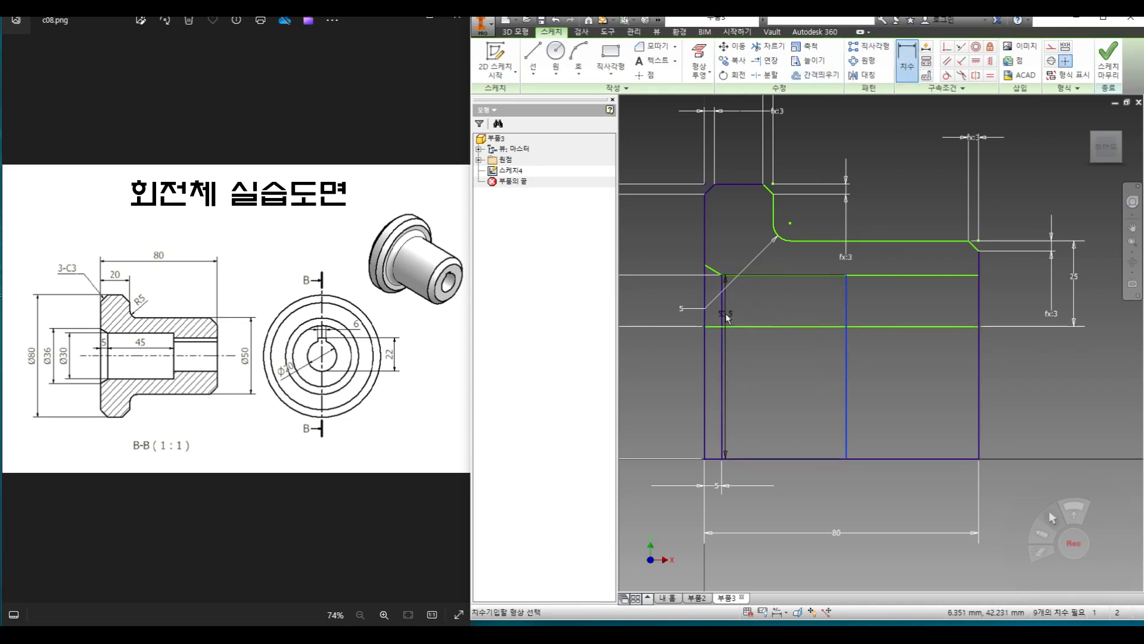
left_click(722, 298)
left_click(785, 262)
type("45")
key("Return")
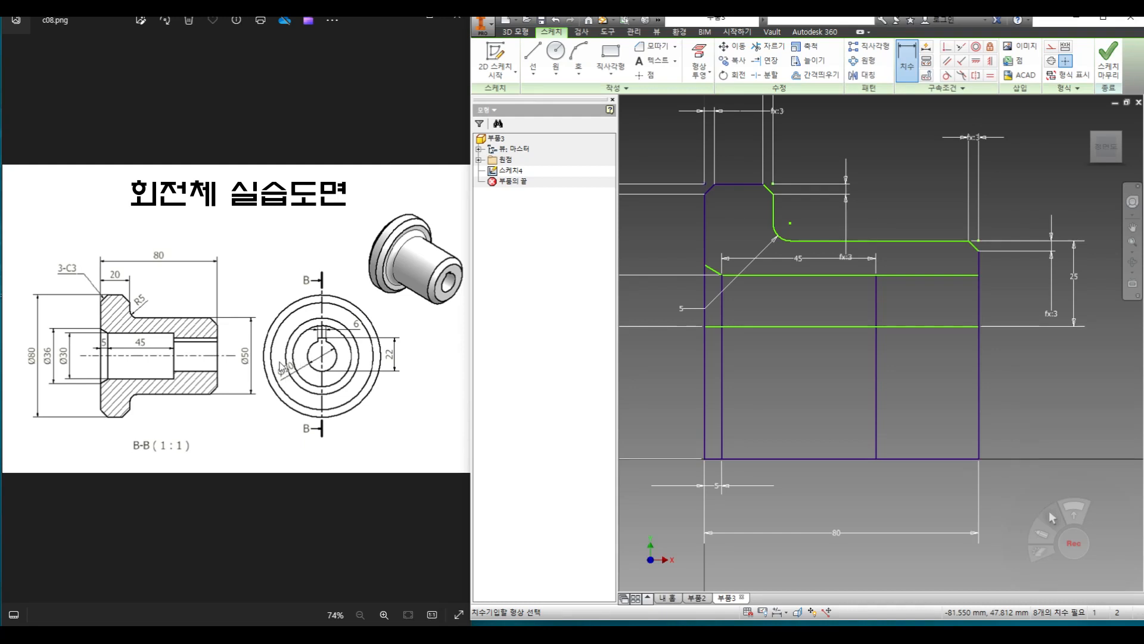
Offset the centre line upward for the small bore and set its distance from the centre line to 10 mm
left_click(801, 75)
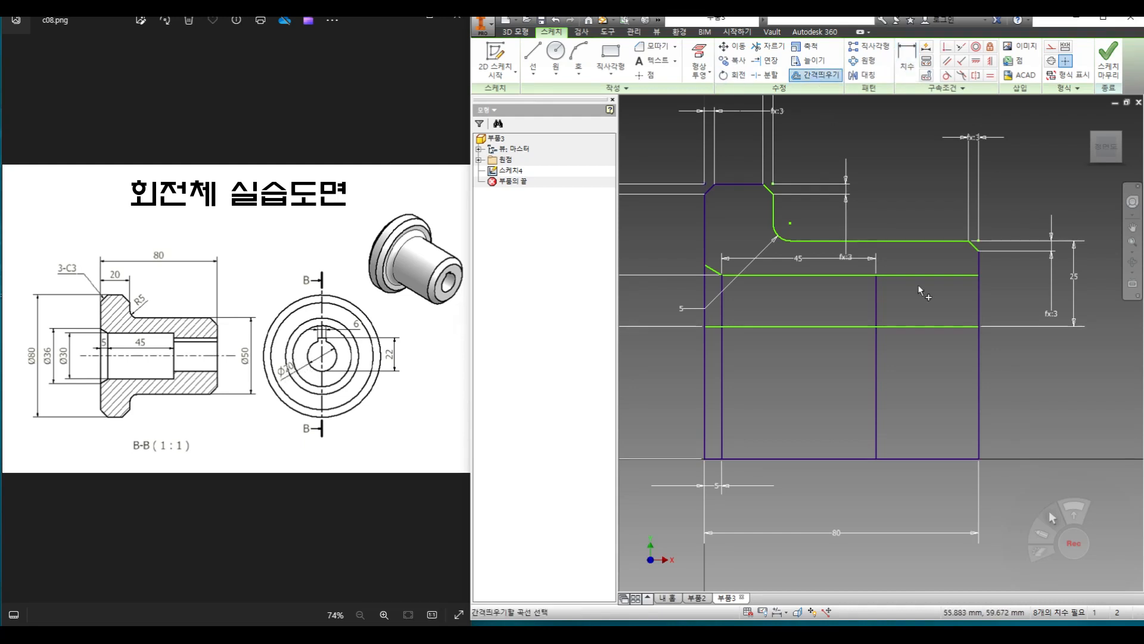
right_click(933, 309)
left_click(972, 310)
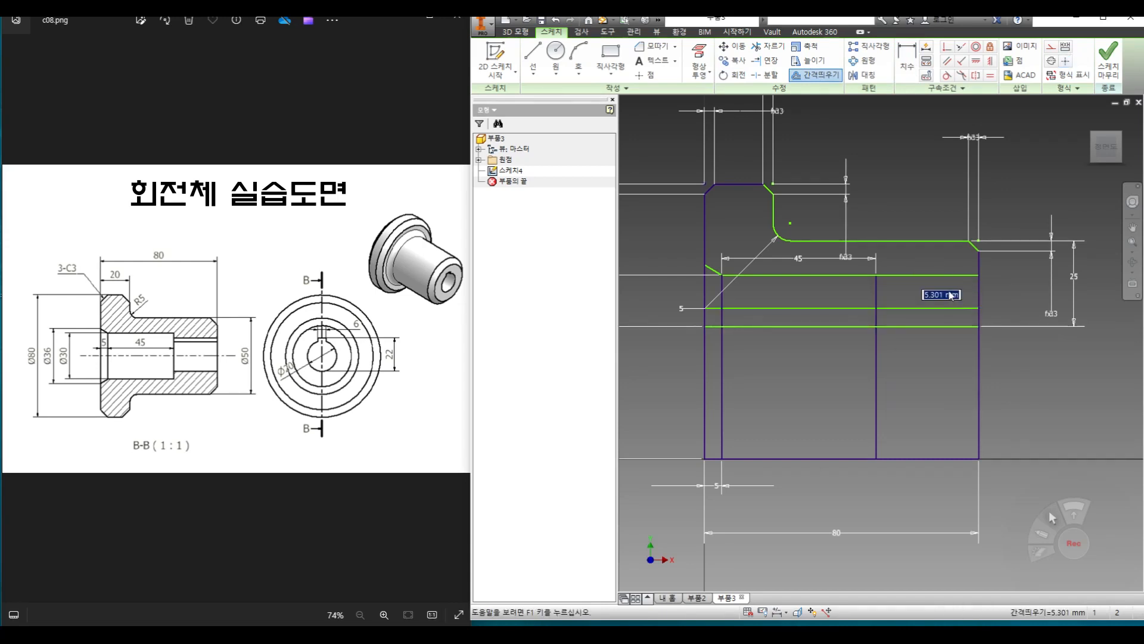
left_click(947, 291)
key("d")
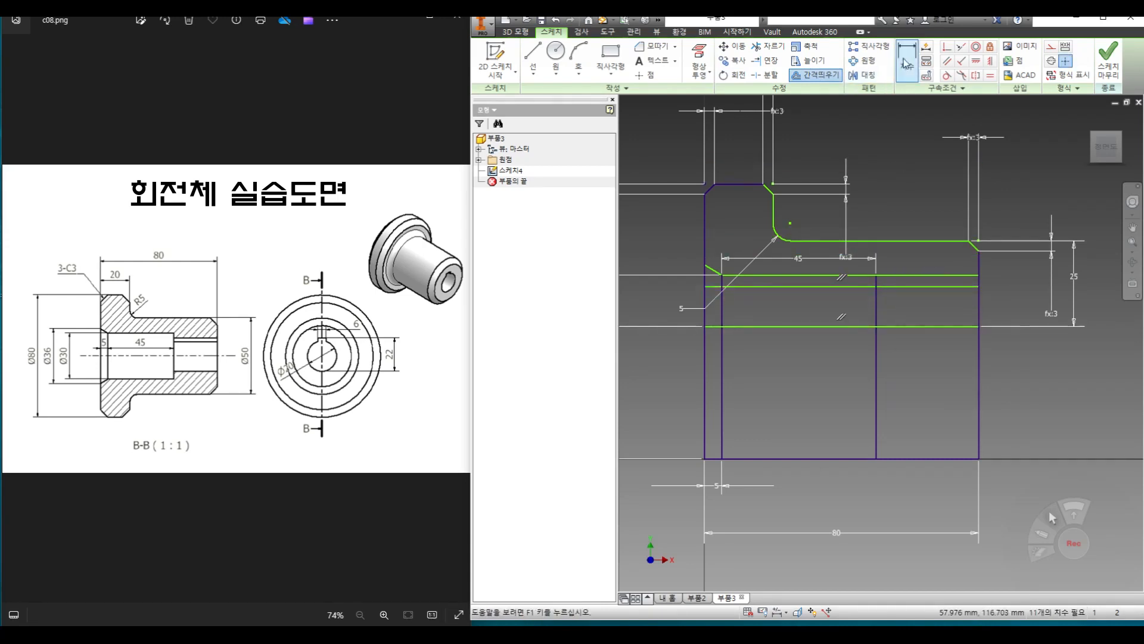
left_click(947, 289)
left_click(953, 327)
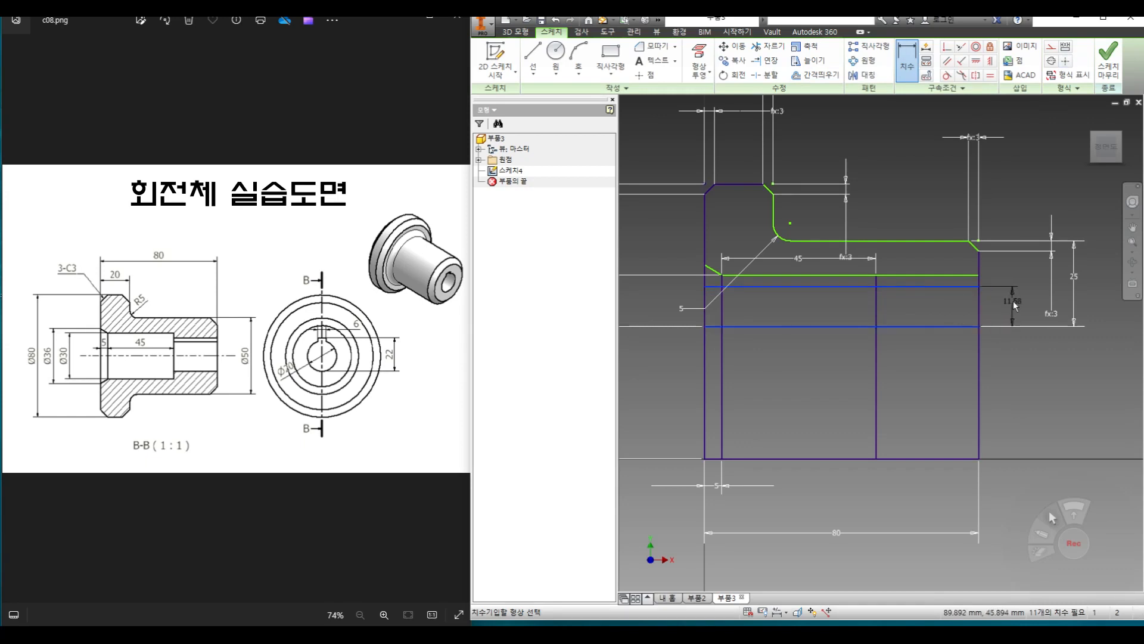
left_click(1023, 320)
type("10")
key("Return")
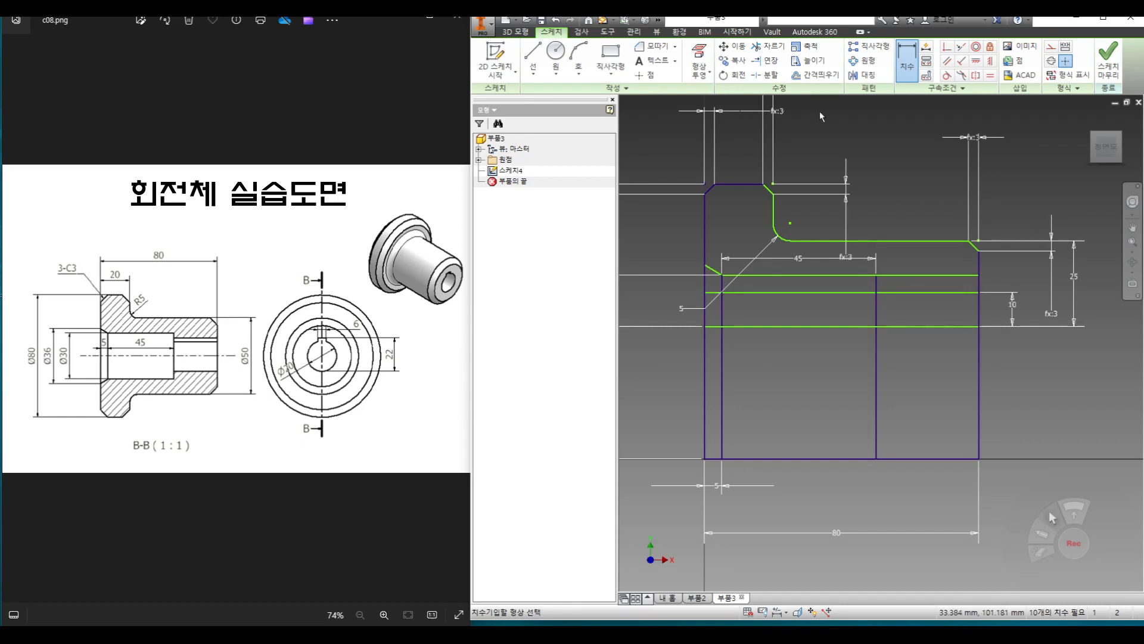
Trim the excess bore lines and the vertical segments between bore and centre line to leave a closed stepped half-section
left_click(768, 46)
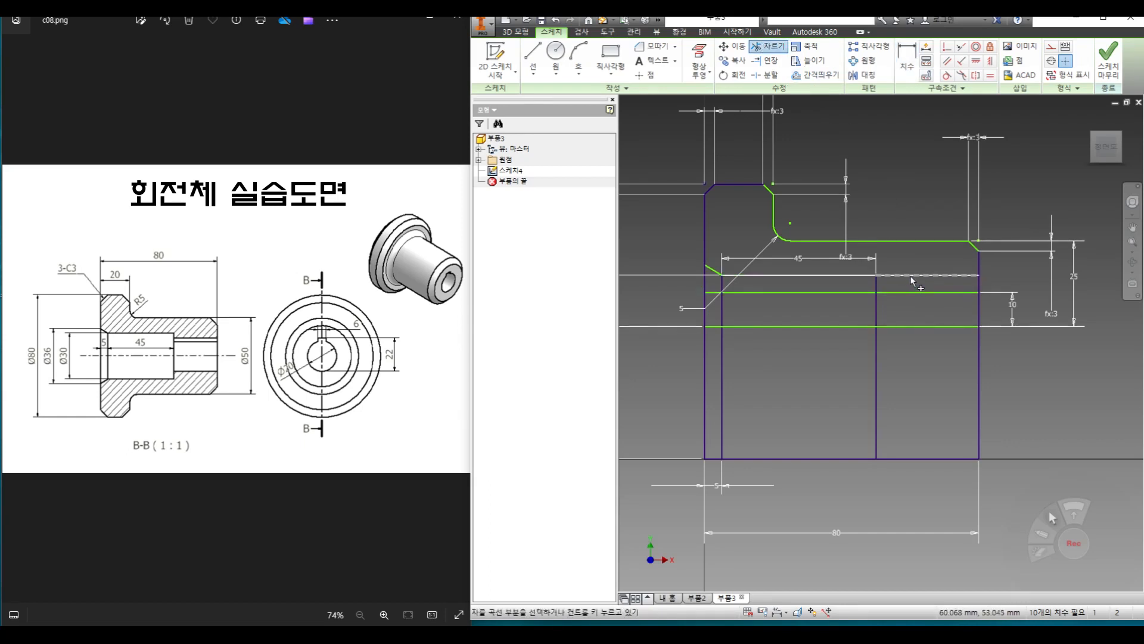
left_click(858, 293)
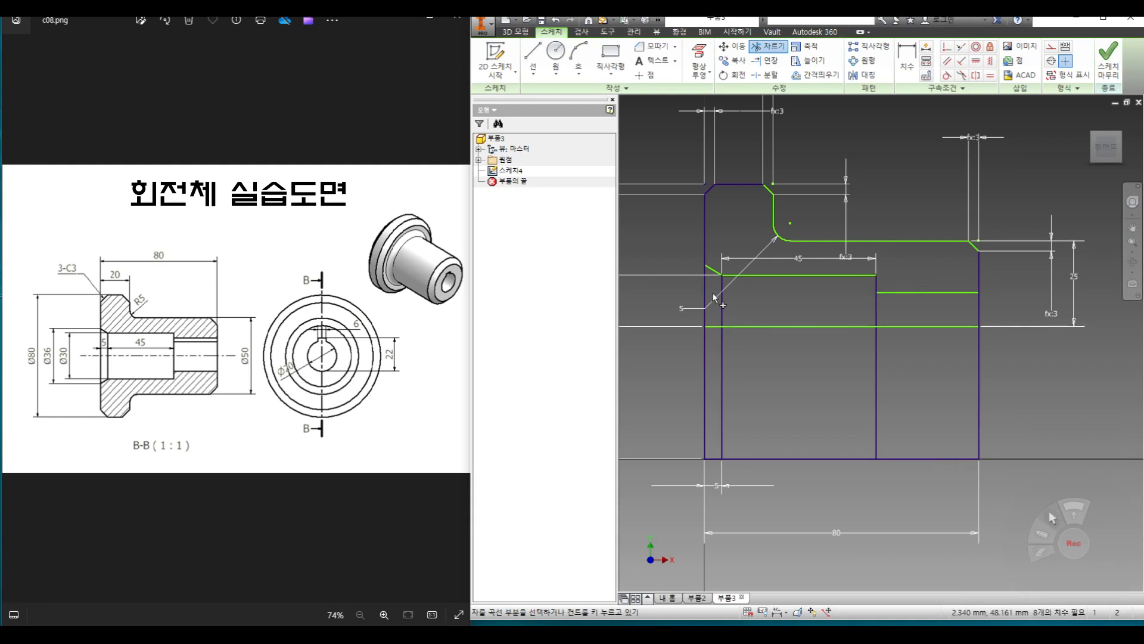
left_click(876, 309)
left_click(721, 308)
left_click(989, 308)
right_click(1006, 366)
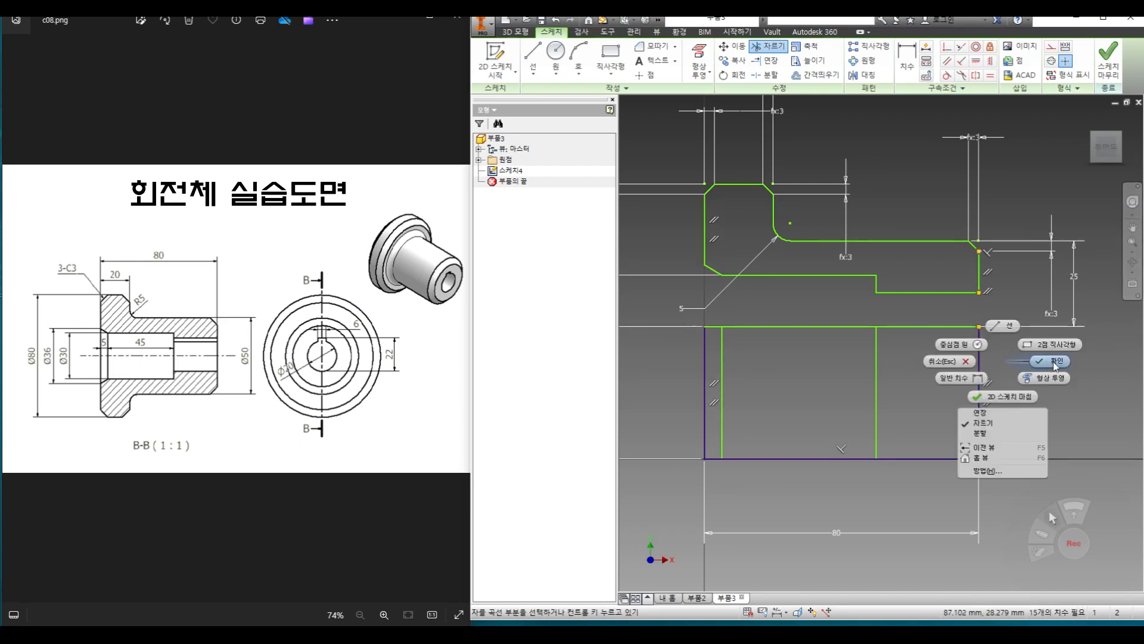
Delete the leftover construction lines below the half-section's centre line and finish the sketch
left_click(1054, 366)
left_click_drag(1050, 366, 648, 374)
key("Delete")
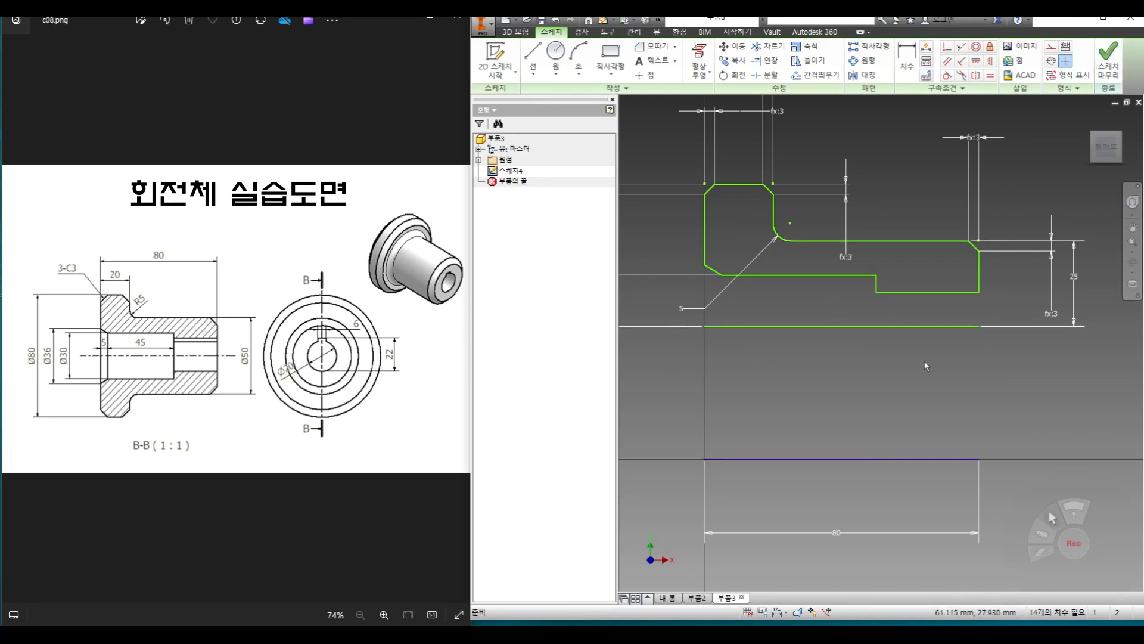
left_click_drag(1030, 395, 865, 509)
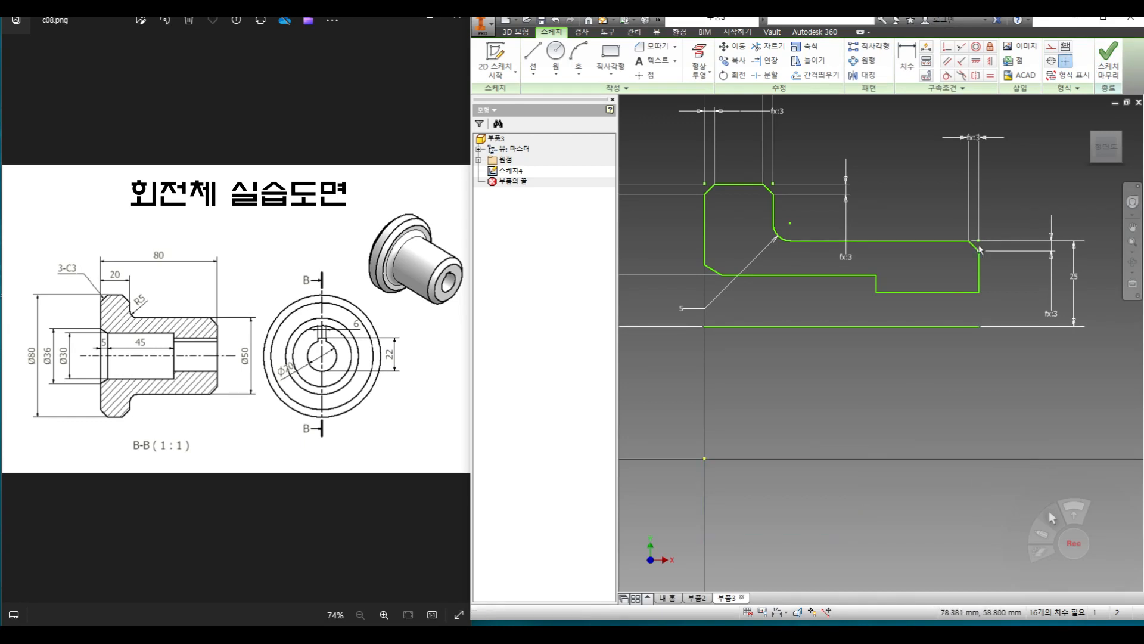
left_click(1108, 59)
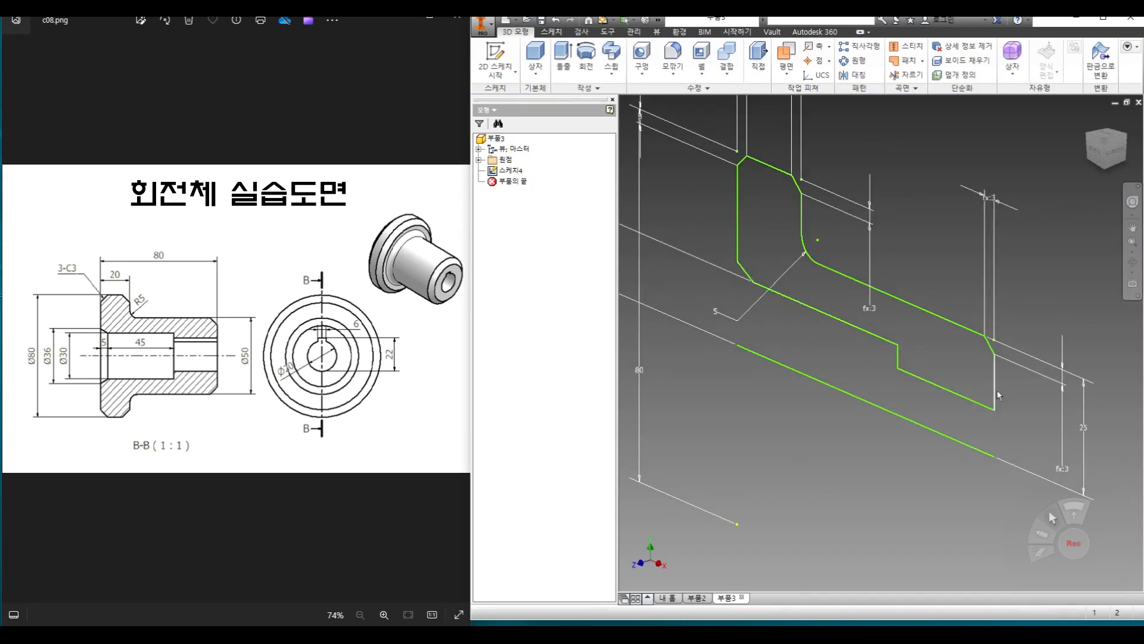
Revolve the stepped half-section a full turn around the centre line to create the solid hub
left_click(586, 57)
left_click(777, 280)
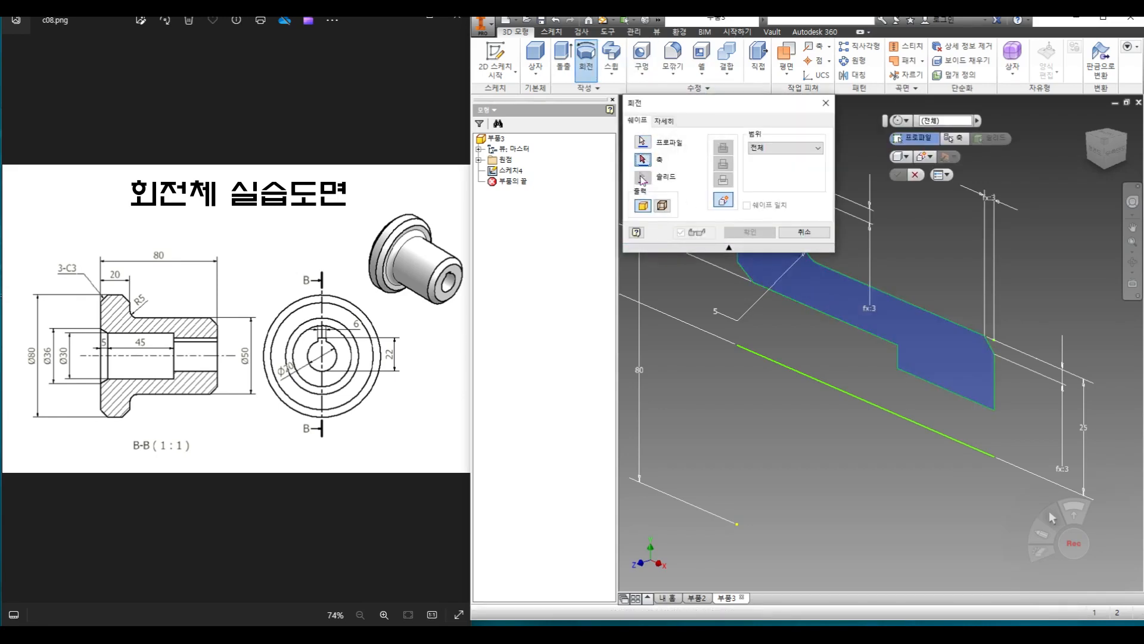
left_click(785, 366)
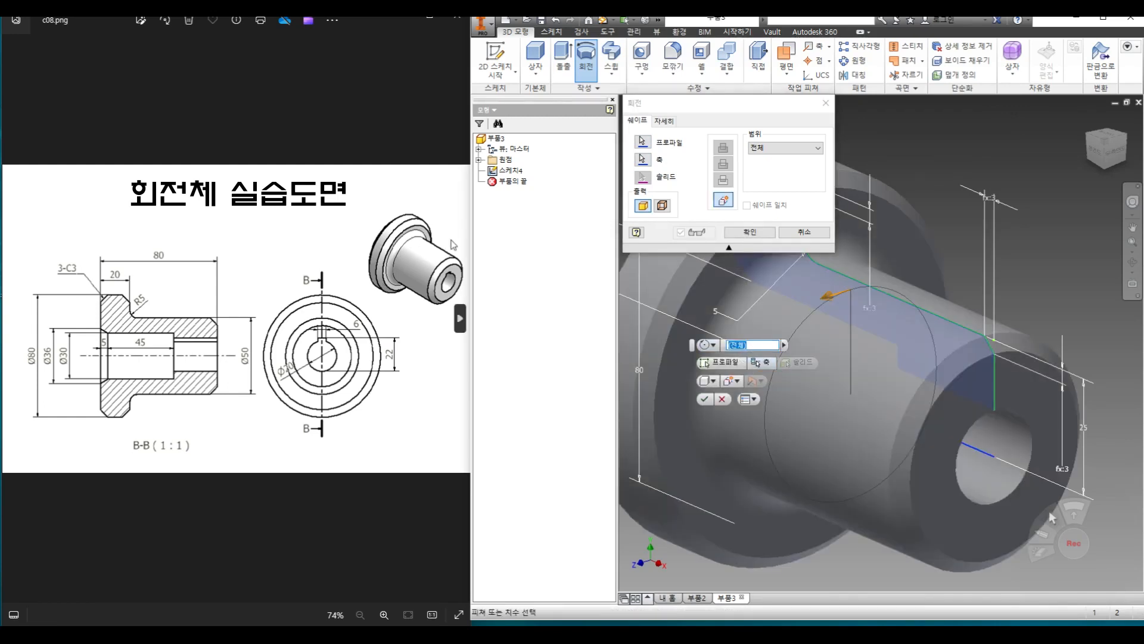
left_click(750, 232)
scroll(835, 255, "down", 3)
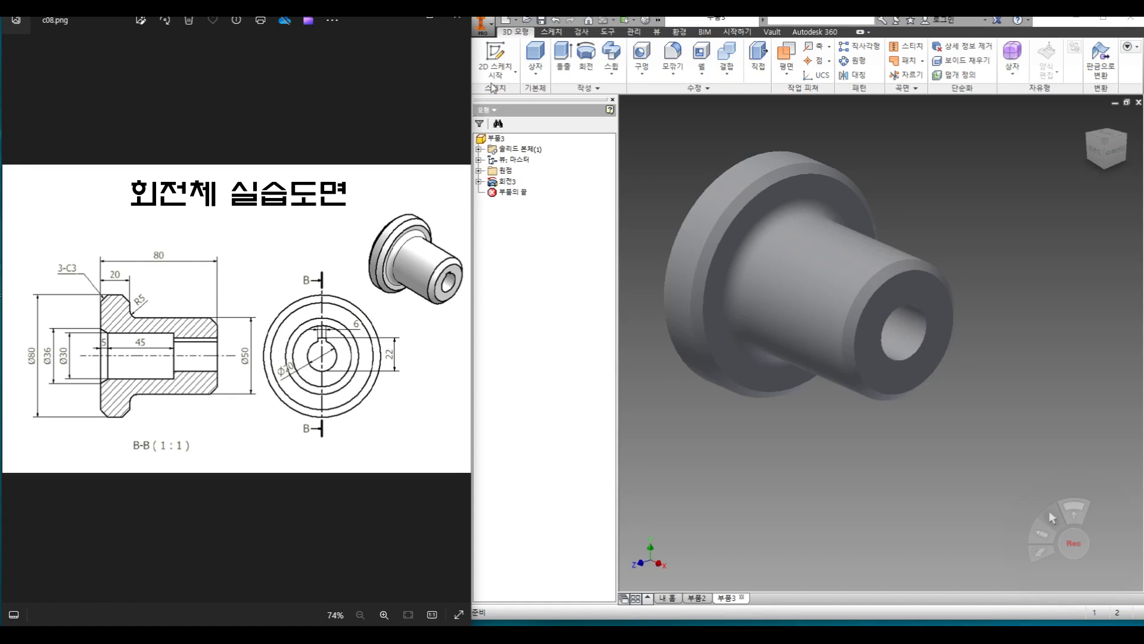
Start a new 2D sketch on the flat end face of the hub's narrow cylindrical end
left_click(495, 58)
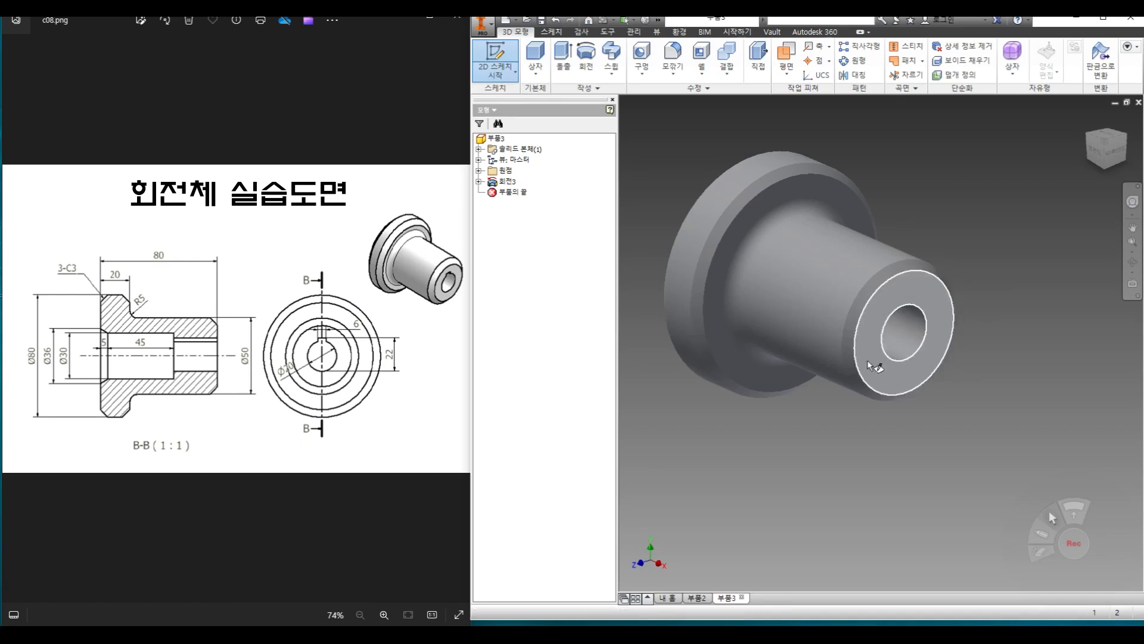
left_click(933, 293)
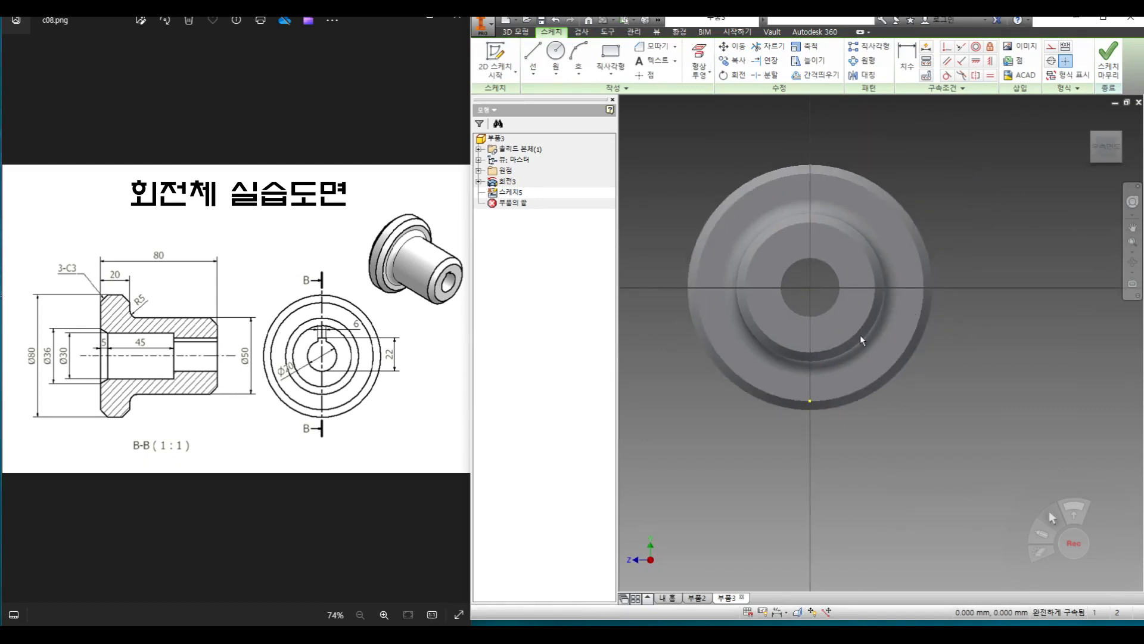
left_click(556, 54)
right_click(947, 162)
left_click(984, 167)
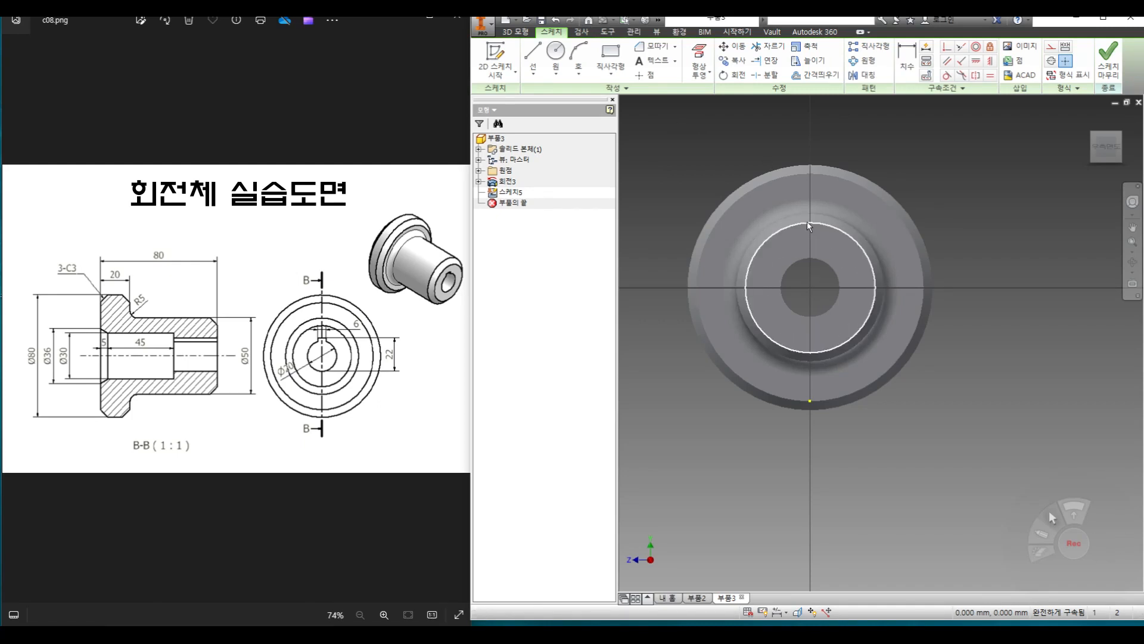
Project the bore's circular edge into the end-face sketch with Project Geometry
left_click(696, 76)
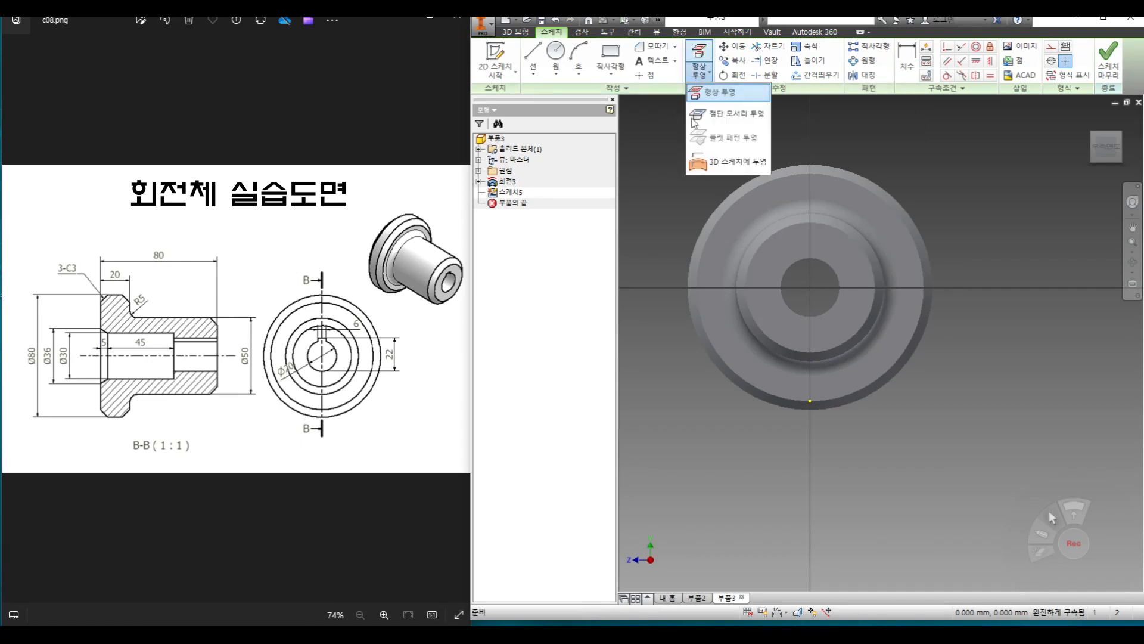
left_click(716, 95)
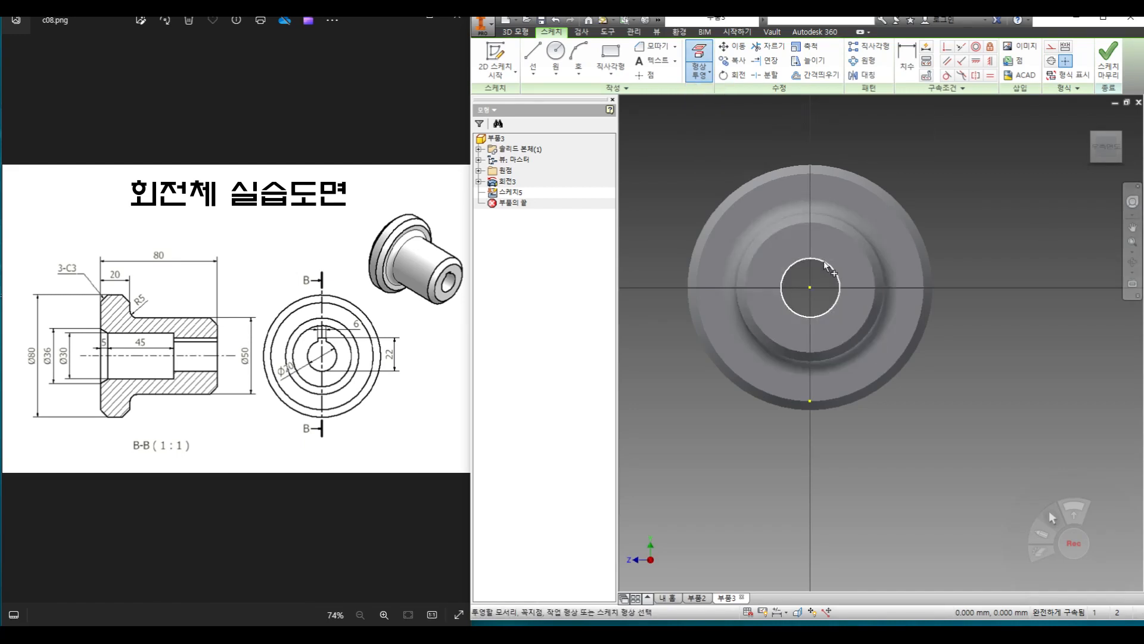
left_click(860, 273)
key("F4")
left_click_drag(827, 290, 889, 332)
right_click(920, 322)
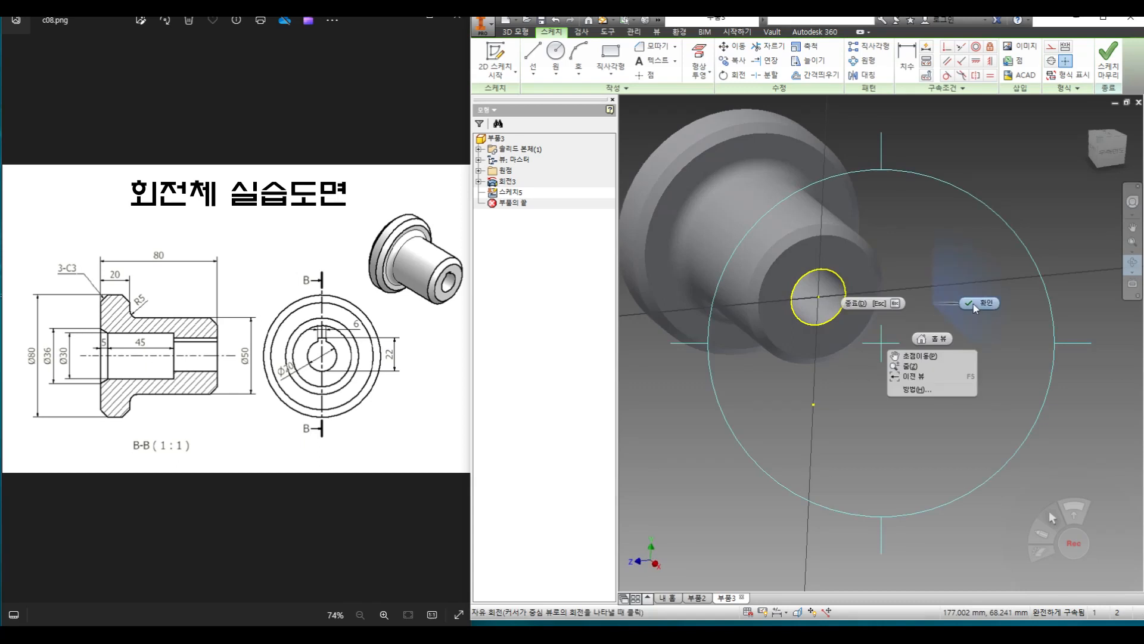
left_click(954, 314)
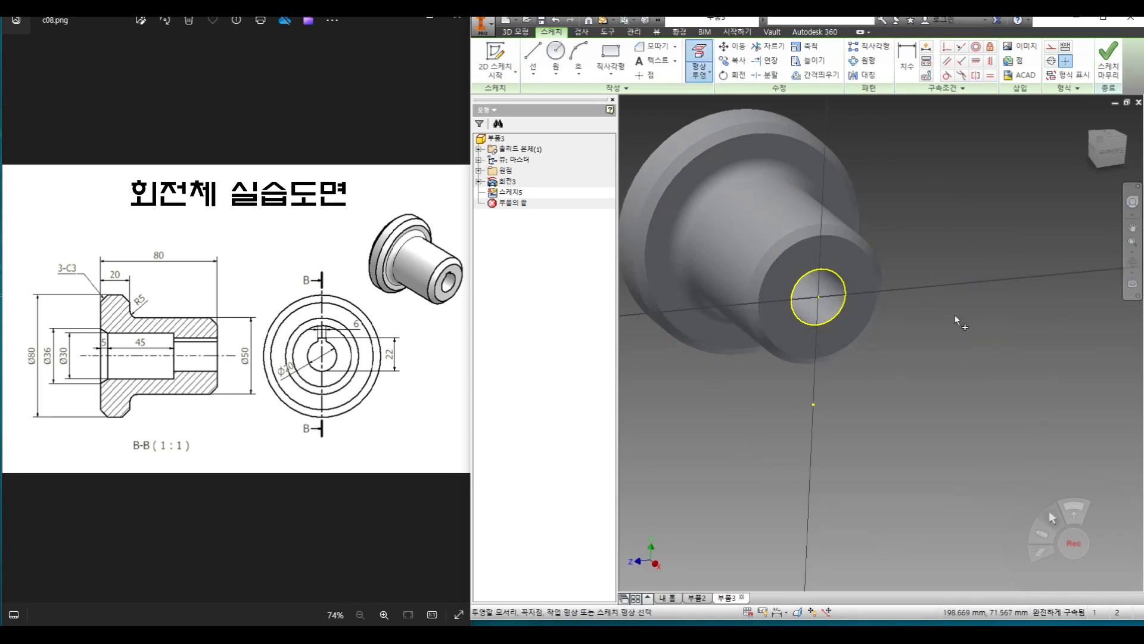
left_click(1109, 62)
left_click(563, 57)
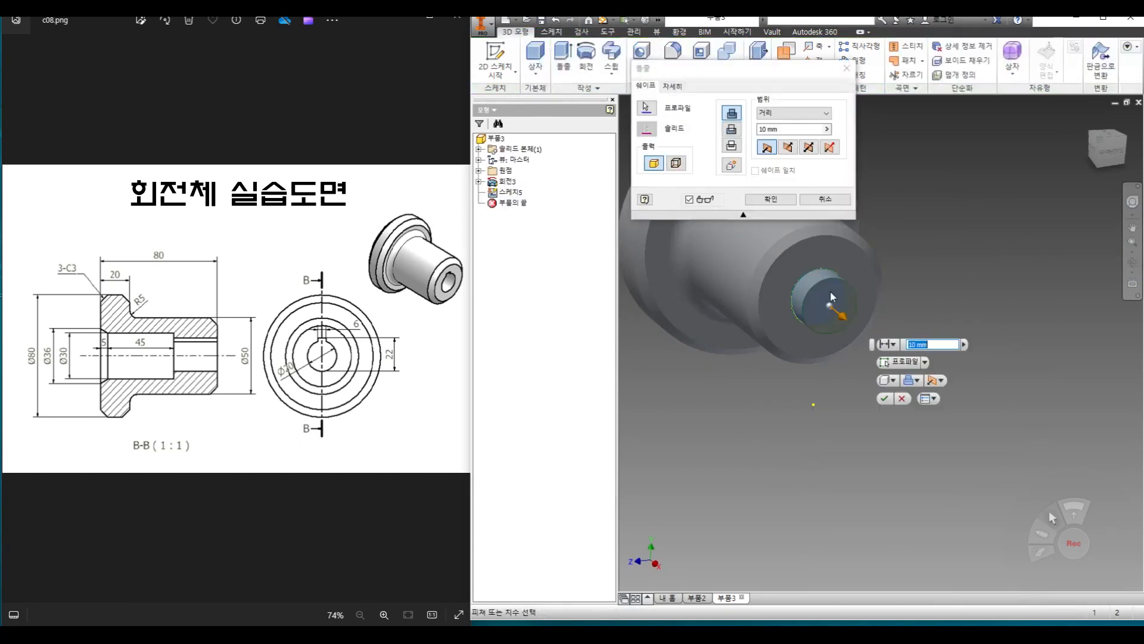
key("Return")
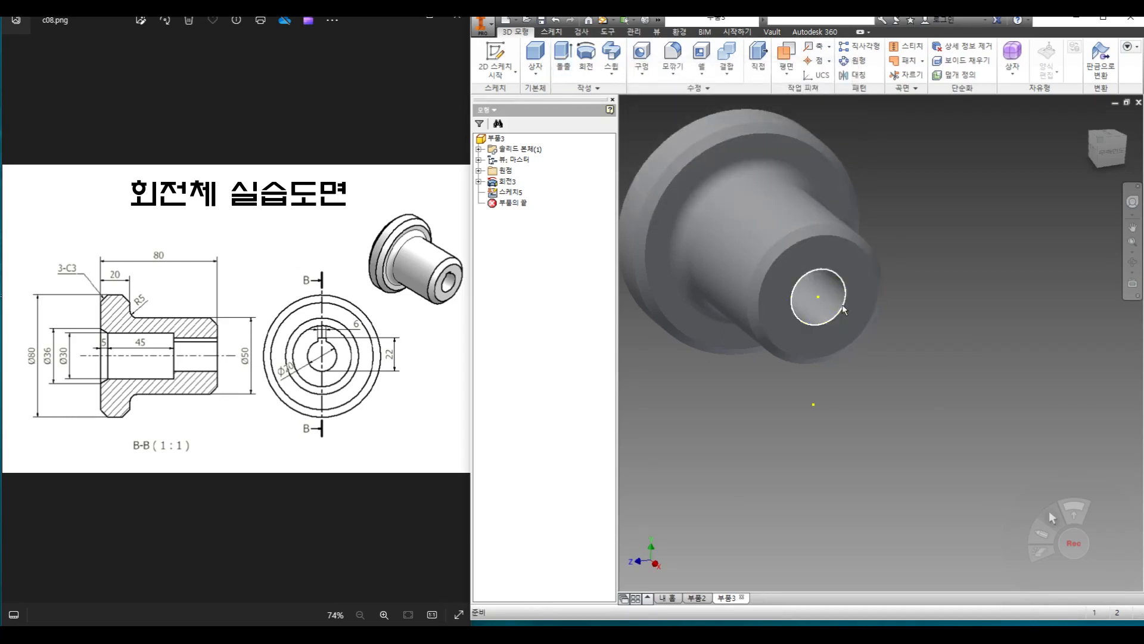
View the end face straight on and reopen its sketch containing the projected bore circle for editing
left_click(1132, 283)
left_click(839, 272)
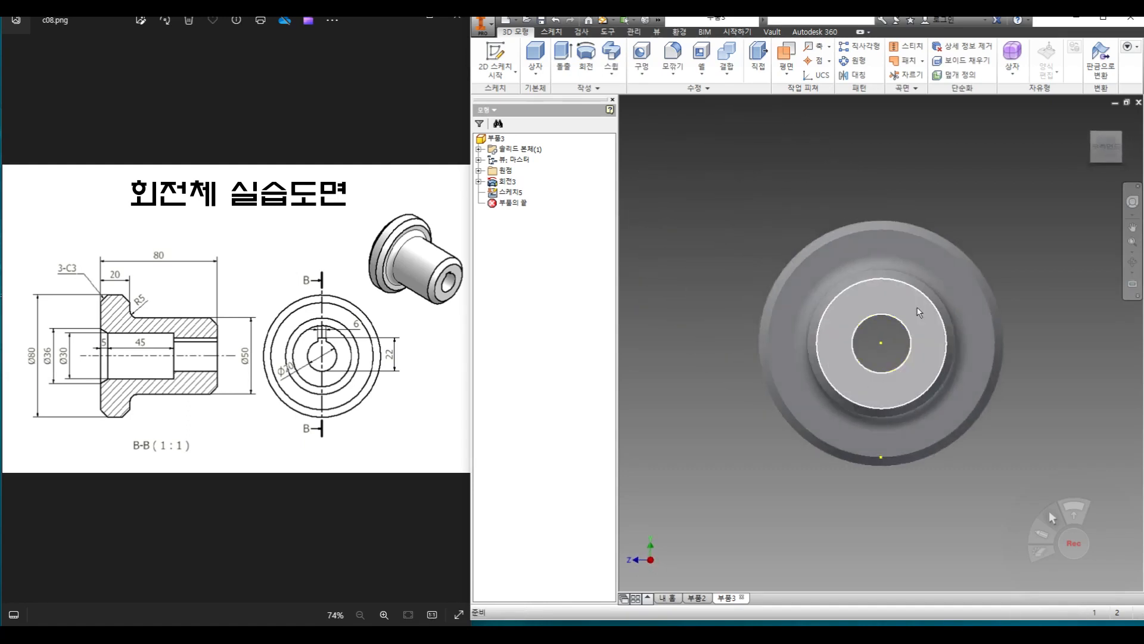
left_click(482, 79)
left_click(497, 93)
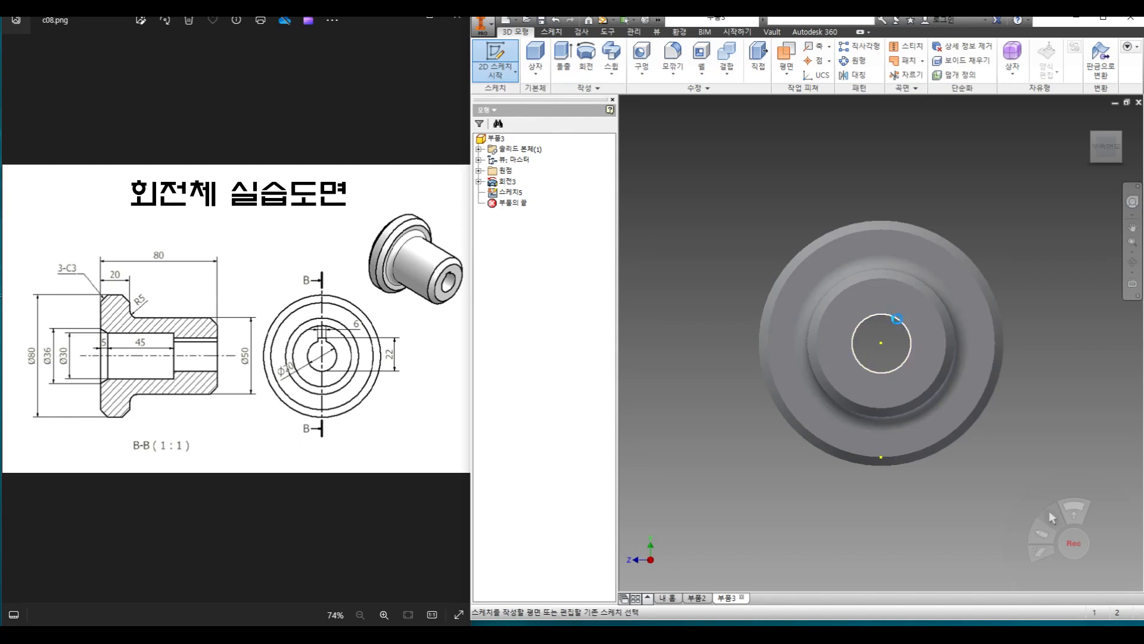
left_click(897, 319)
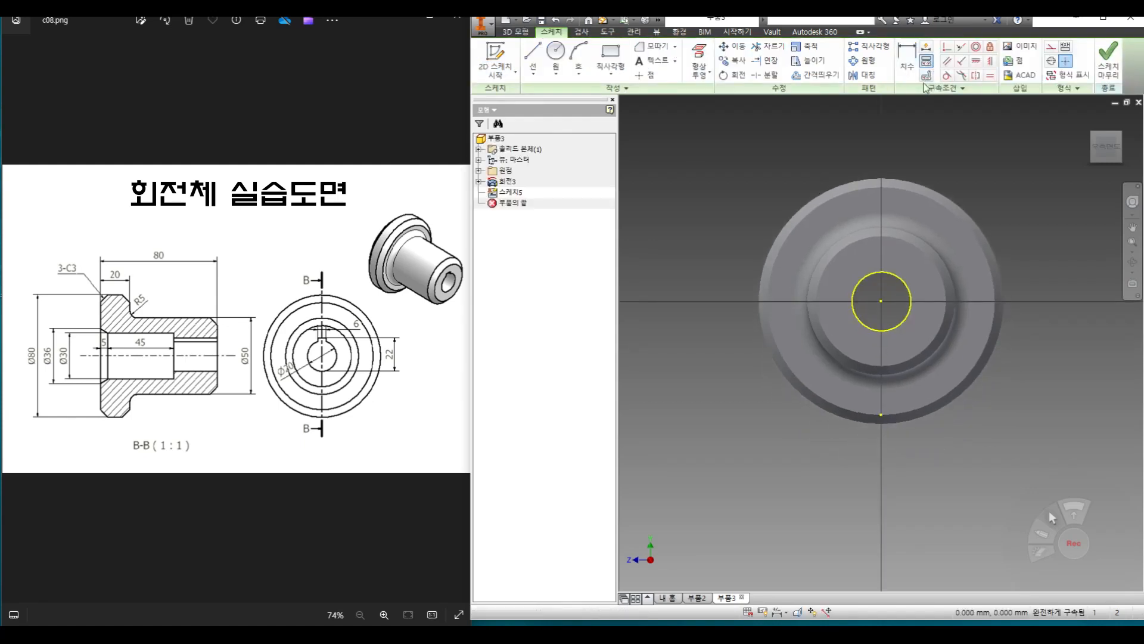
Delete the projection constraint from the projected bore circle so it becomes ordinary sketch geometry
left_click(900, 279)
left_click(910, 267)
key("Delete")
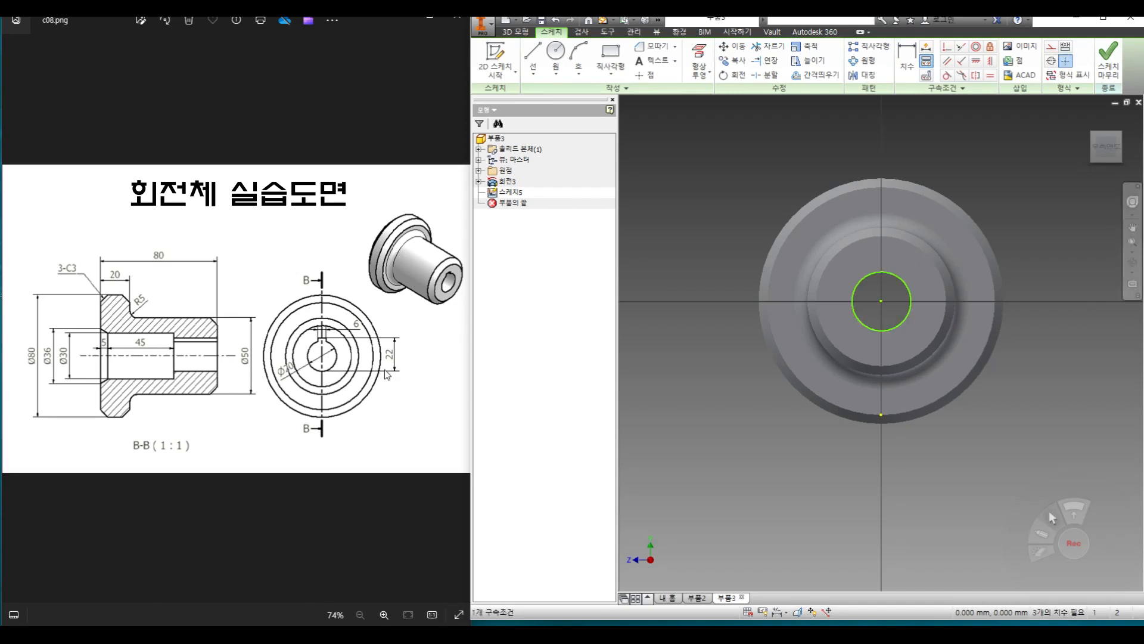
Draw a horizontal line to the right from the lowest point of the bore circle
left_click(532, 57)
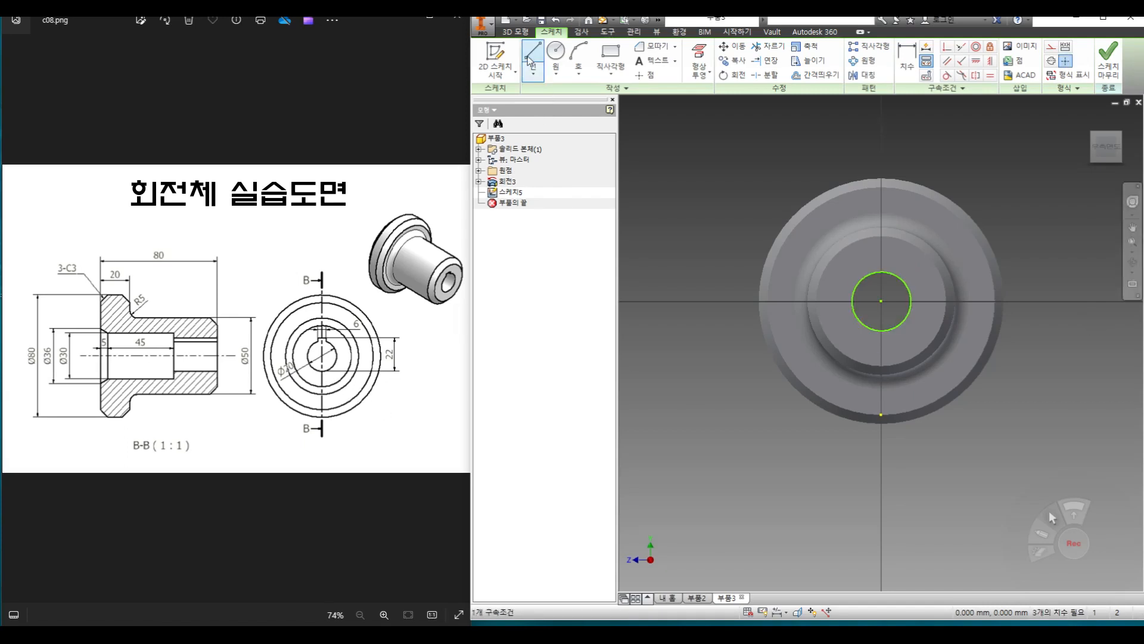
left_click(882, 330)
right_click(1037, 329)
left_click(1078, 332)
Offset the horizontal line upward for the keyway's top and set the distance between the two lines to 22 mm
key("o")
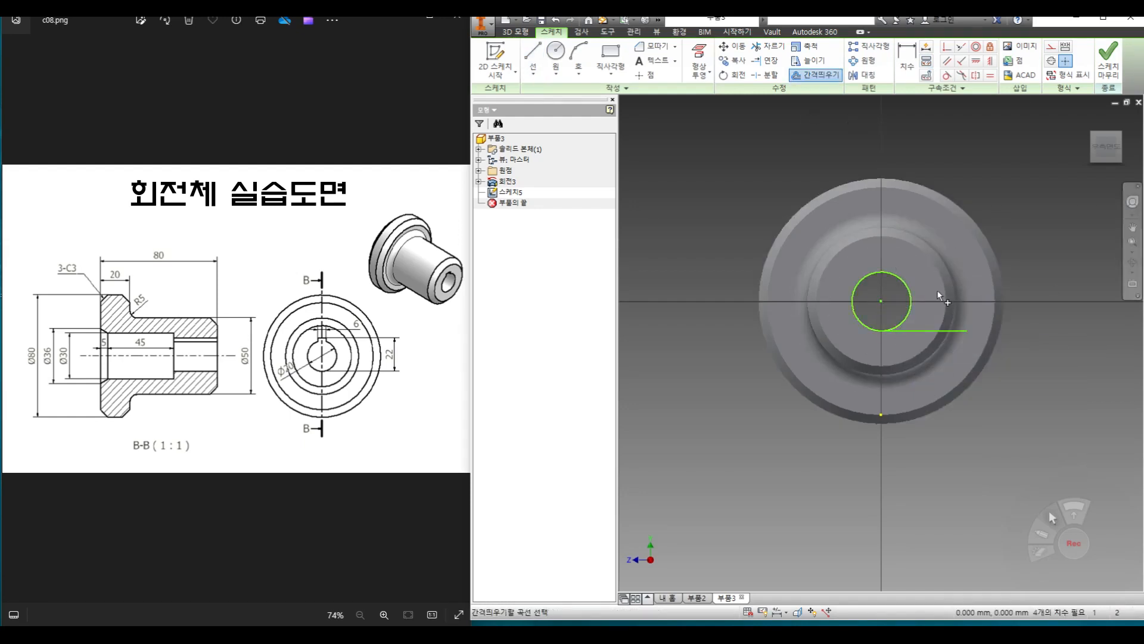
right_click(931, 255)
left_click(969, 255)
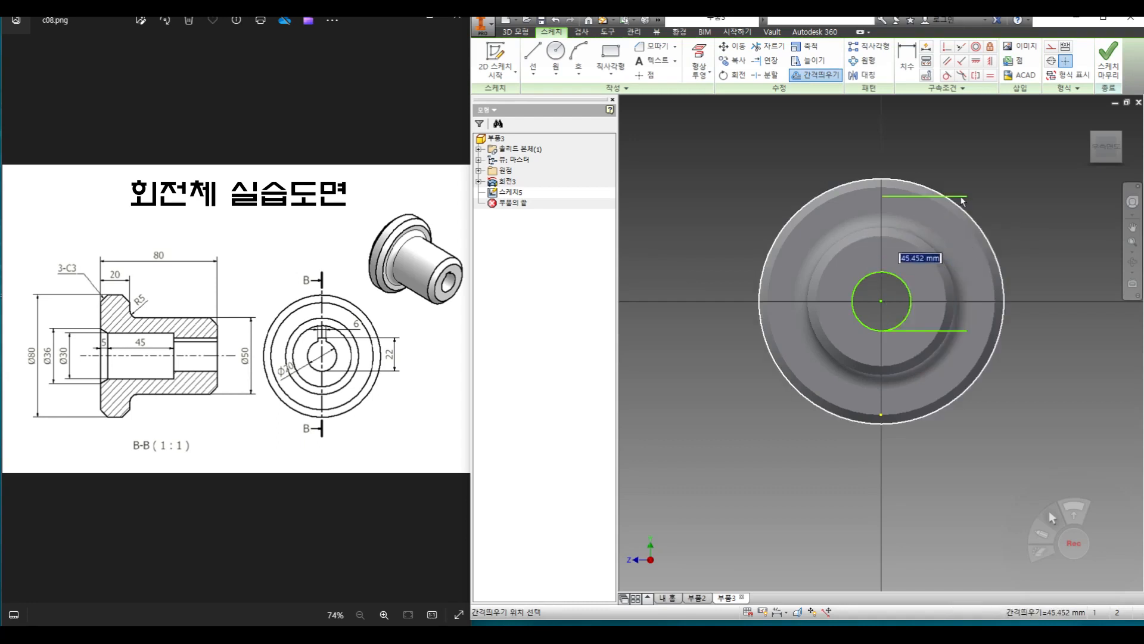
left_click(958, 224)
key("d")
left_click(953, 225)
left_click(959, 332)
left_click(1028, 290)
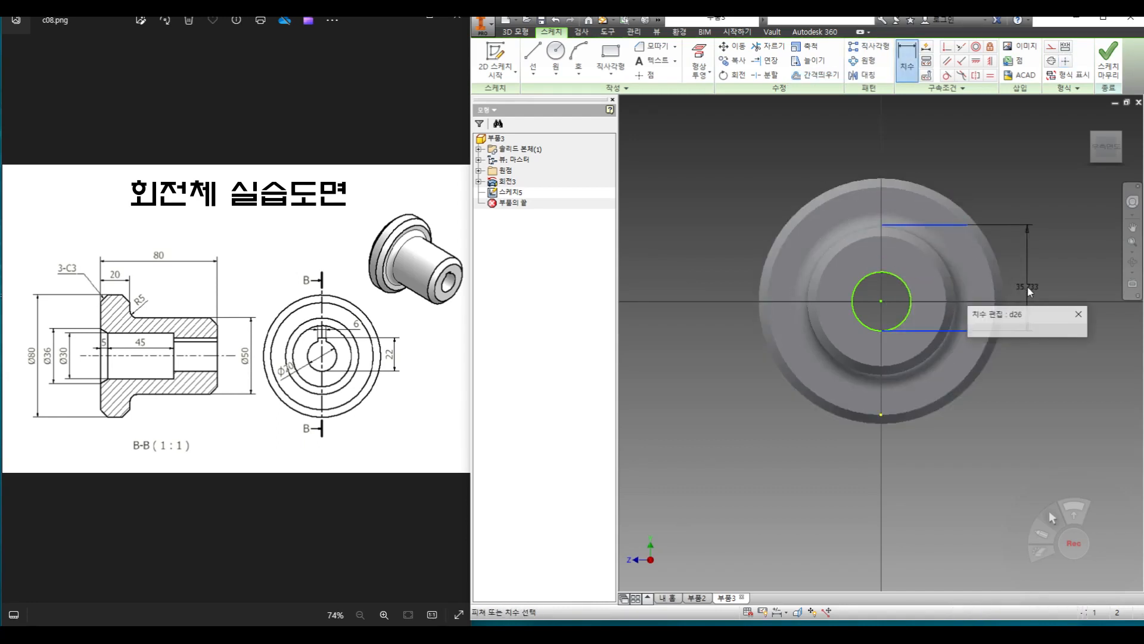
type("22")
key("Return")
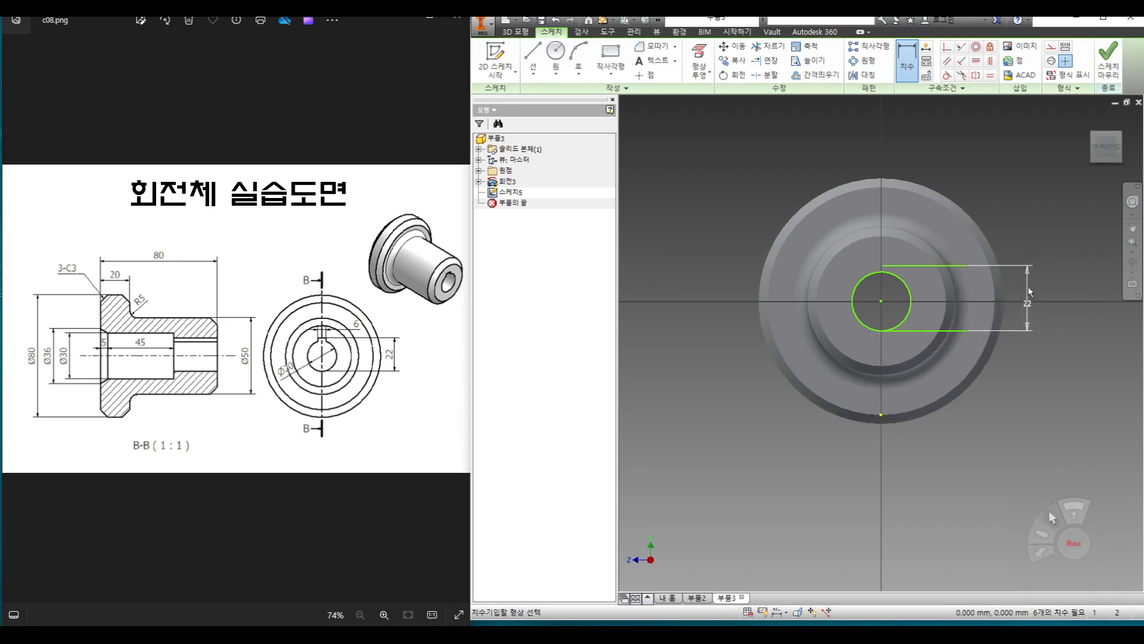
Draw a vertical line from the lowest point of the bore circle up to the upper horizontal line
key("l")
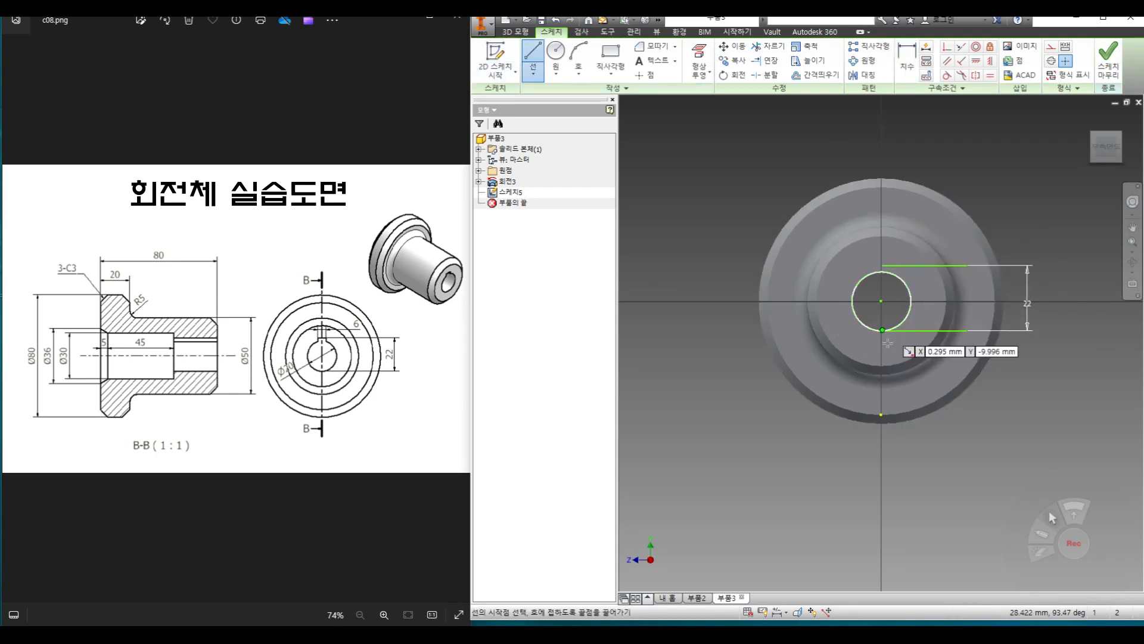
left_click_drag(882, 330, 884, 272)
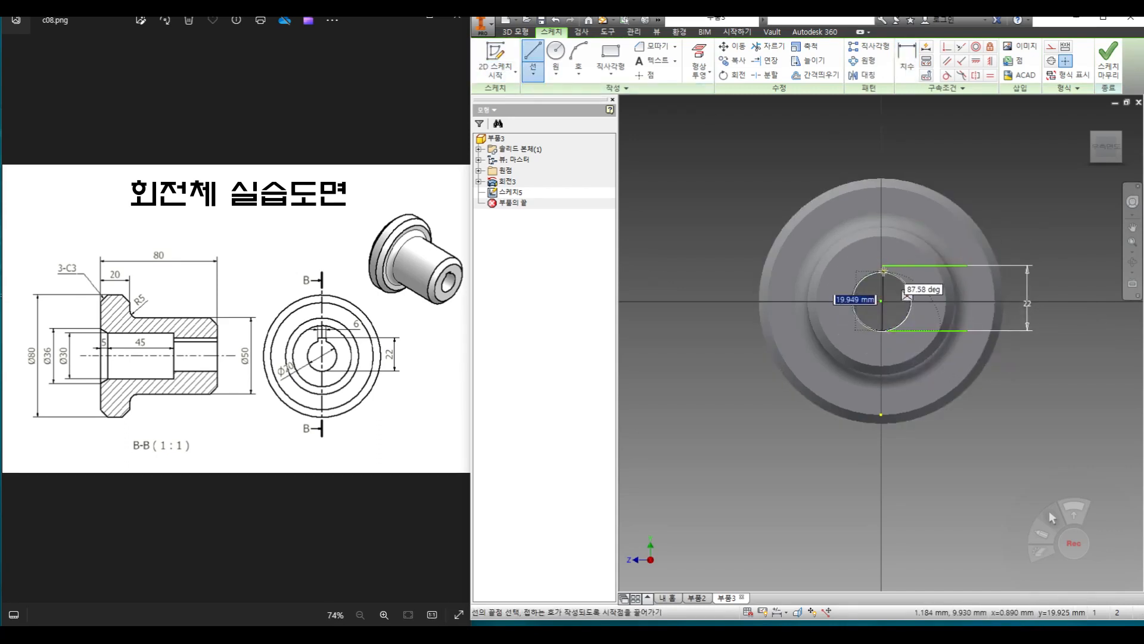
left_click(882, 265)
right_click(958, 181)
left_click(989, 195)
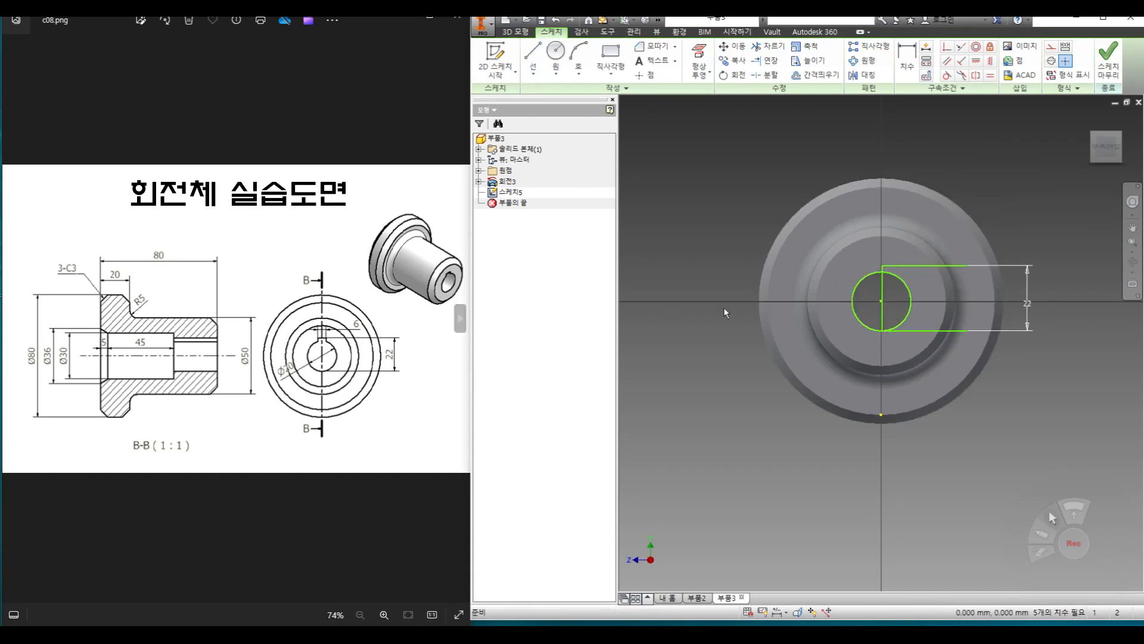
Offset the vertical line to the right for the keyway's side and set the distance between them to 3 mm
scroll(843, 277, "down", 3)
middle_click_drag(843, 277, 728, 276)
key("o")
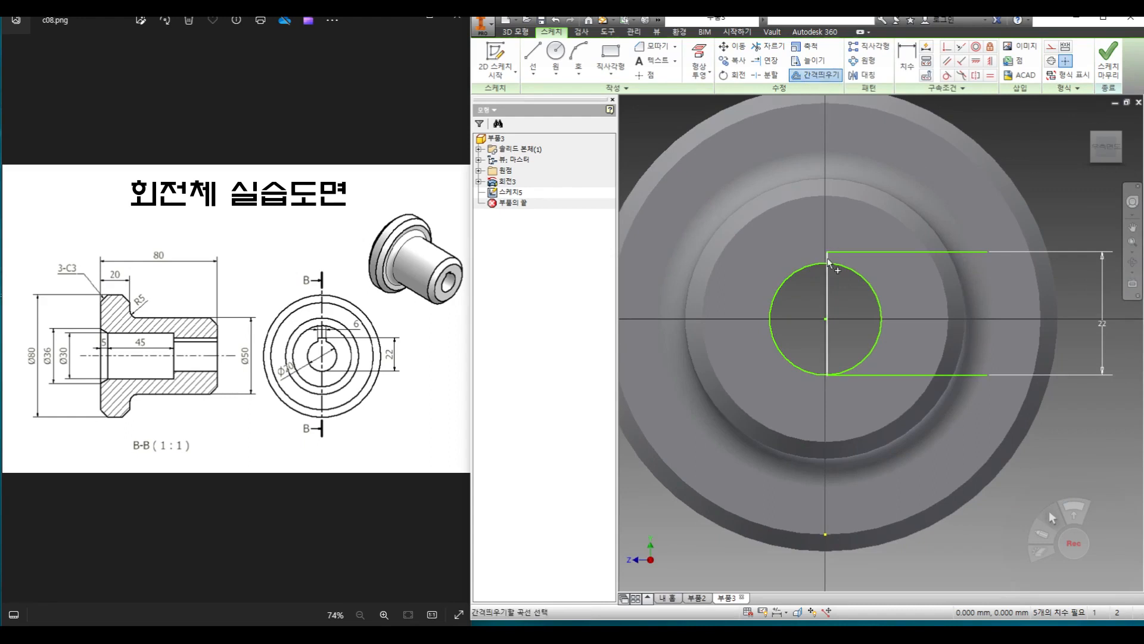
left_click(827, 291)
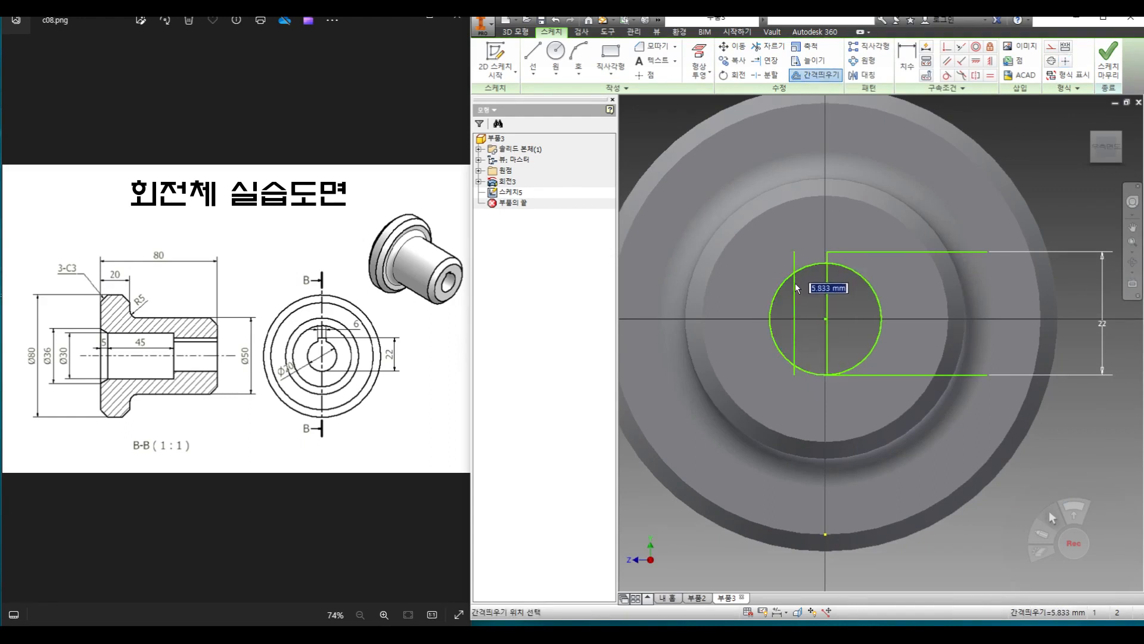
left_click(851, 288)
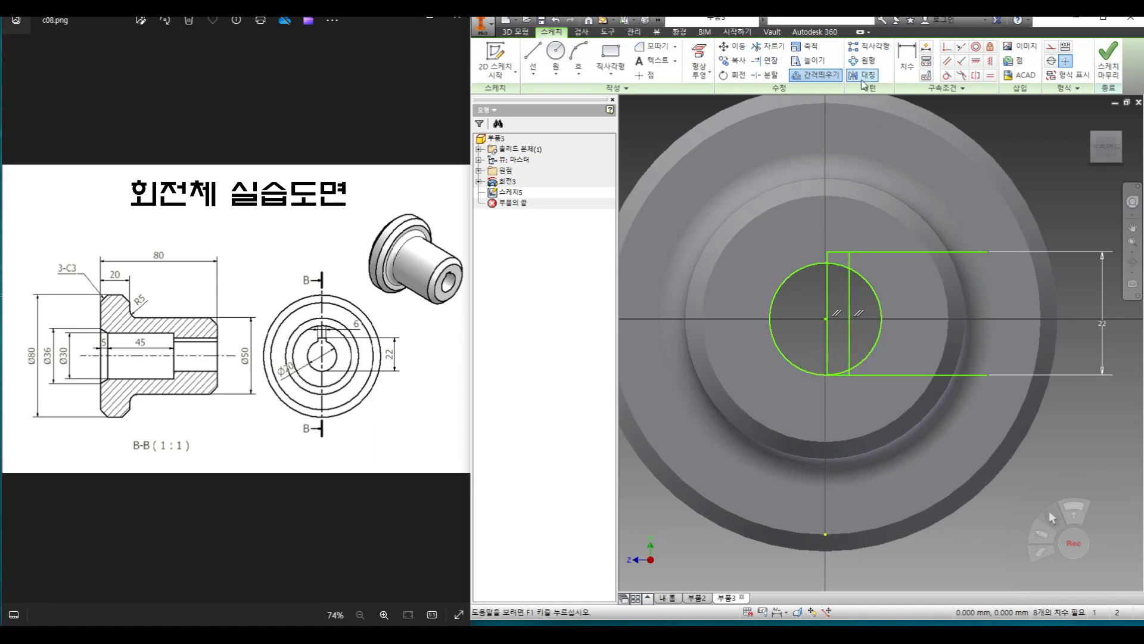
key("d")
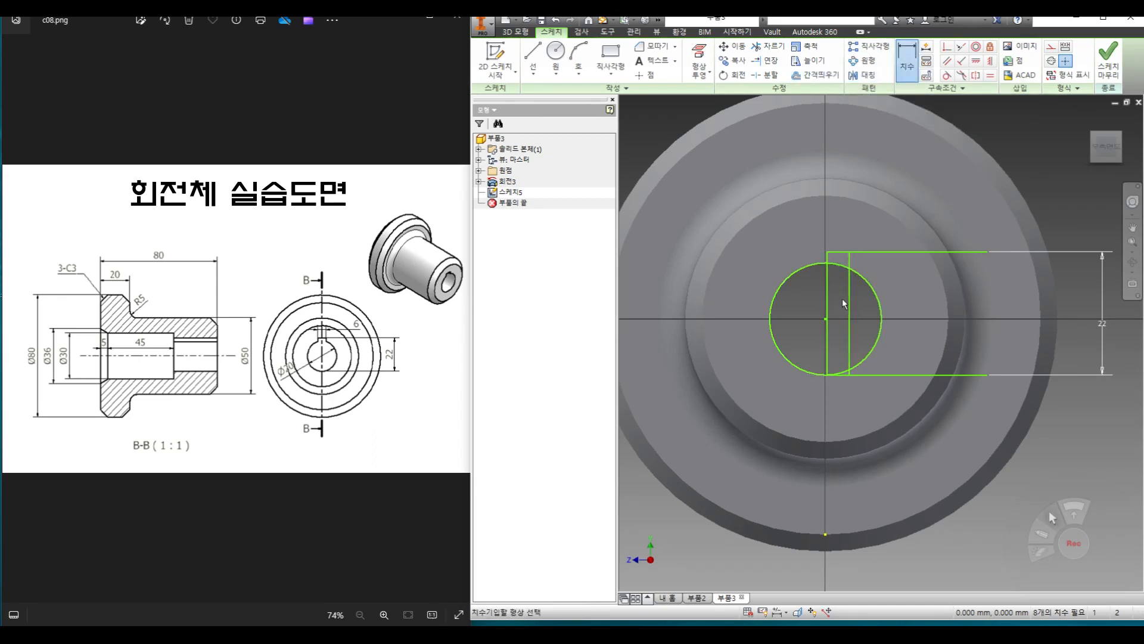
left_click(849, 295)
left_click(827, 295)
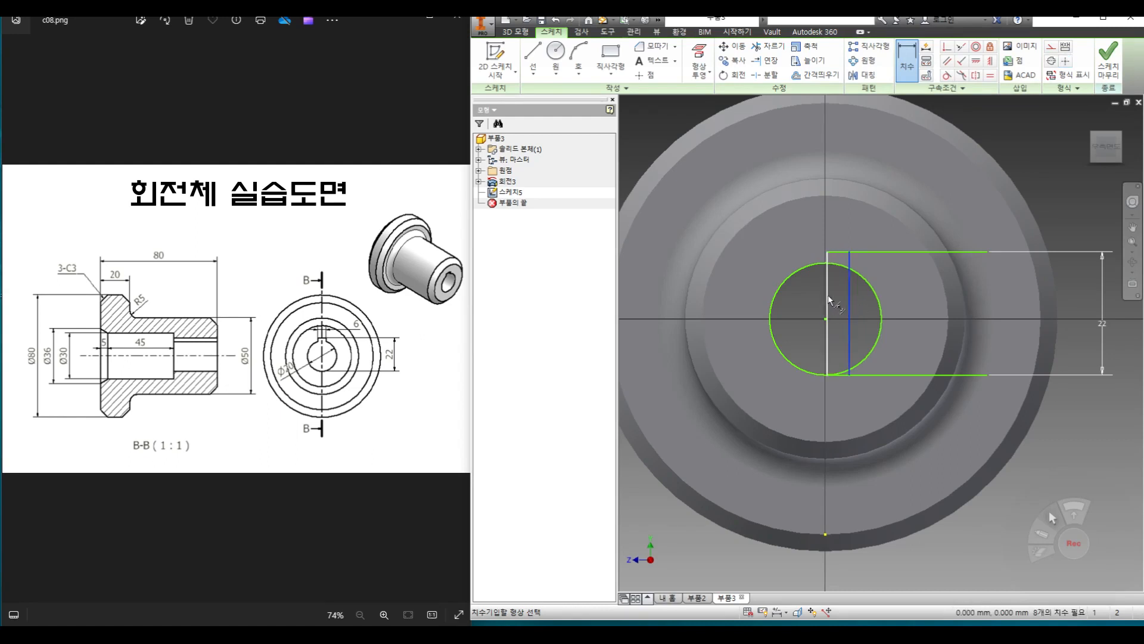
left_click(846, 211)
type("3")
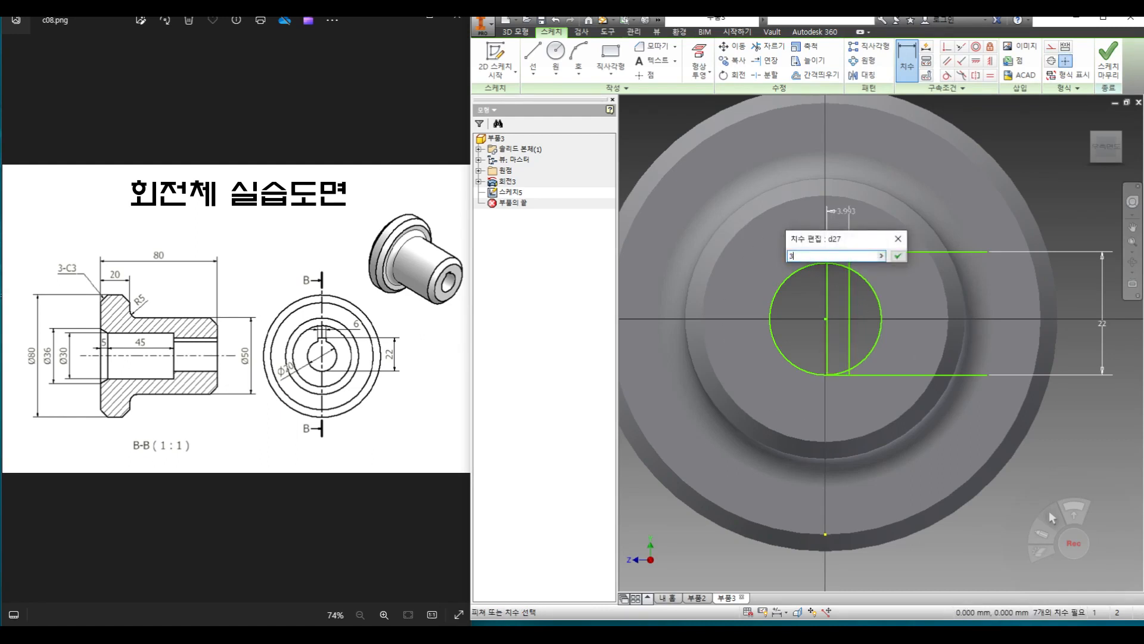
key("Return")
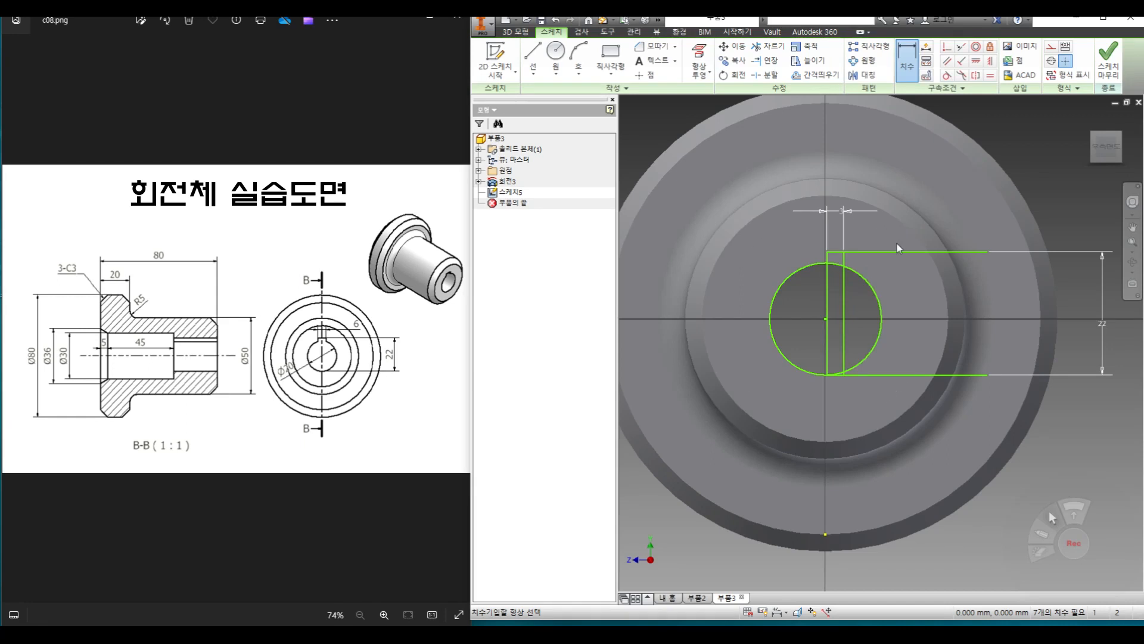
Mirror the keyway's side line about the vertical centre line of the bore
left_click(864, 74)
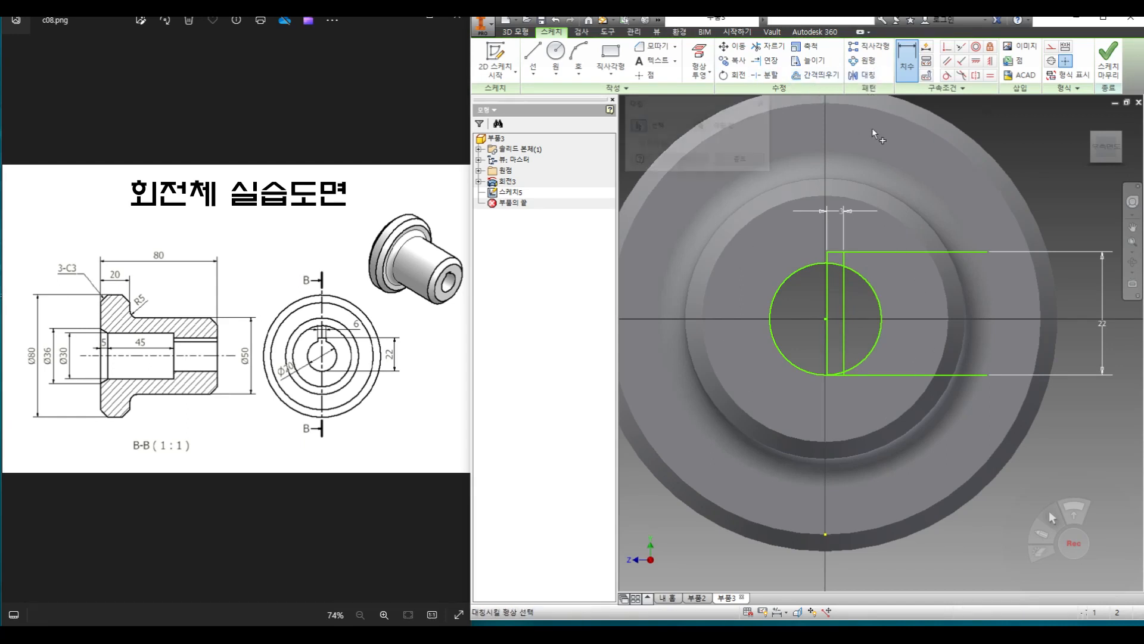
left_click(845, 301)
left_click(701, 126)
left_click(827, 289)
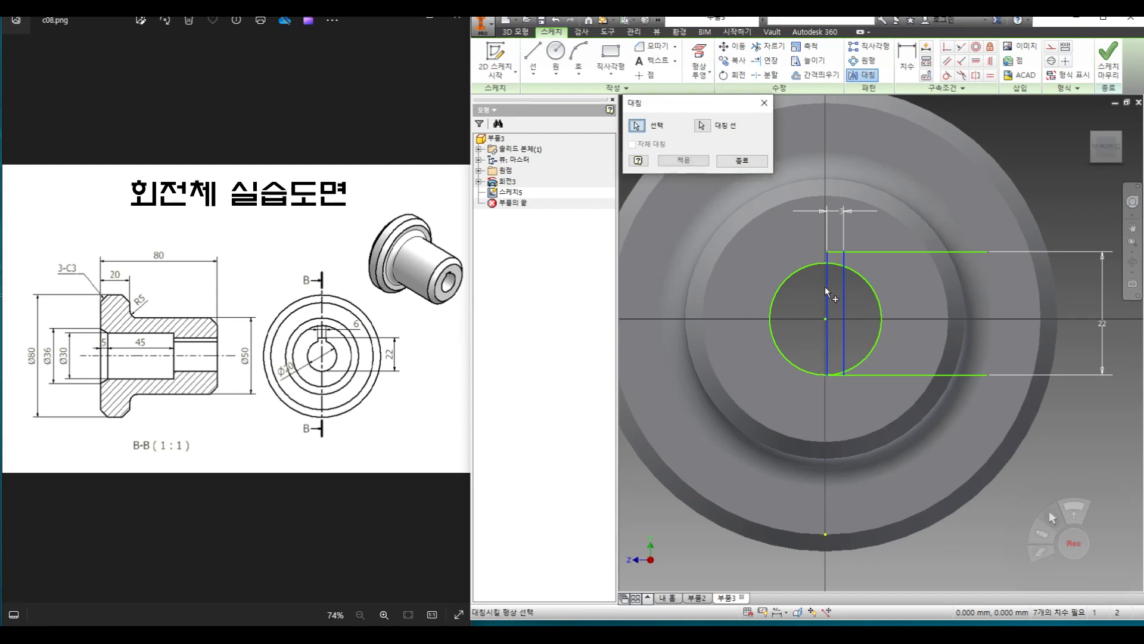
left_click(684, 160)
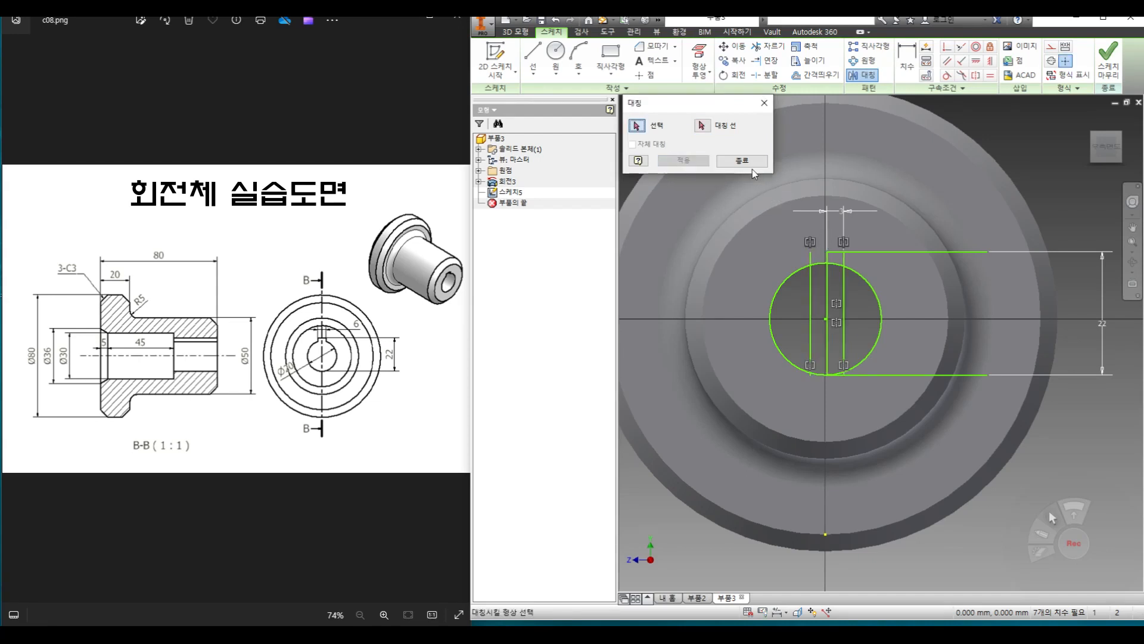
left_click(735, 161)
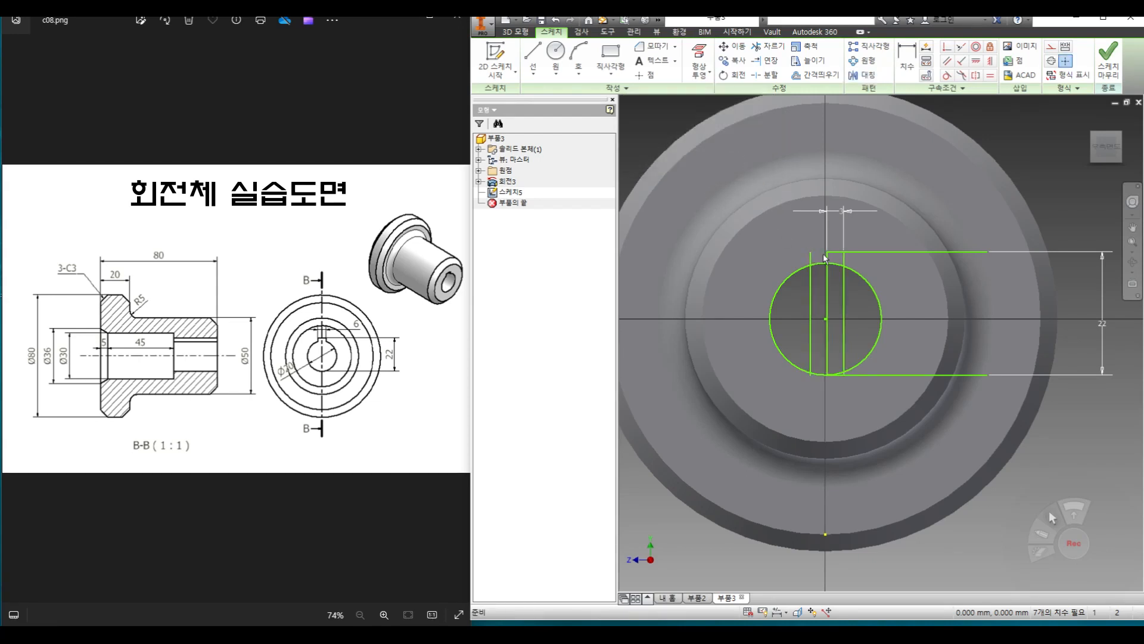
Extend the keyway's top line to the mirrored side line and trim the excess lines outside the keyway
left_click(771, 62)
left_click(834, 252)
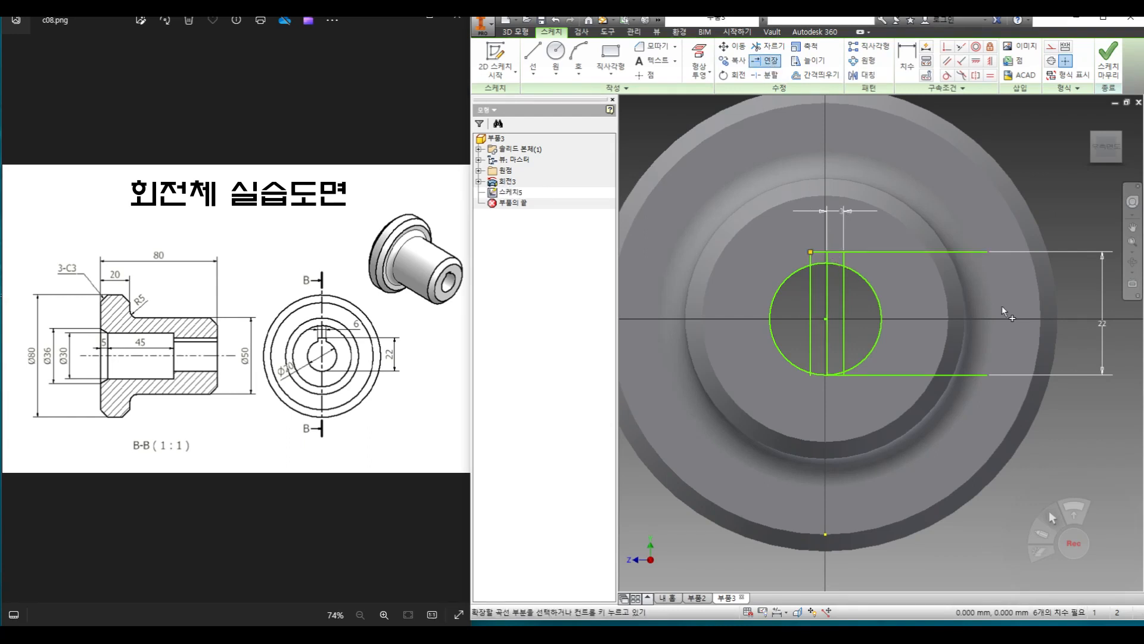
left_click(769, 46)
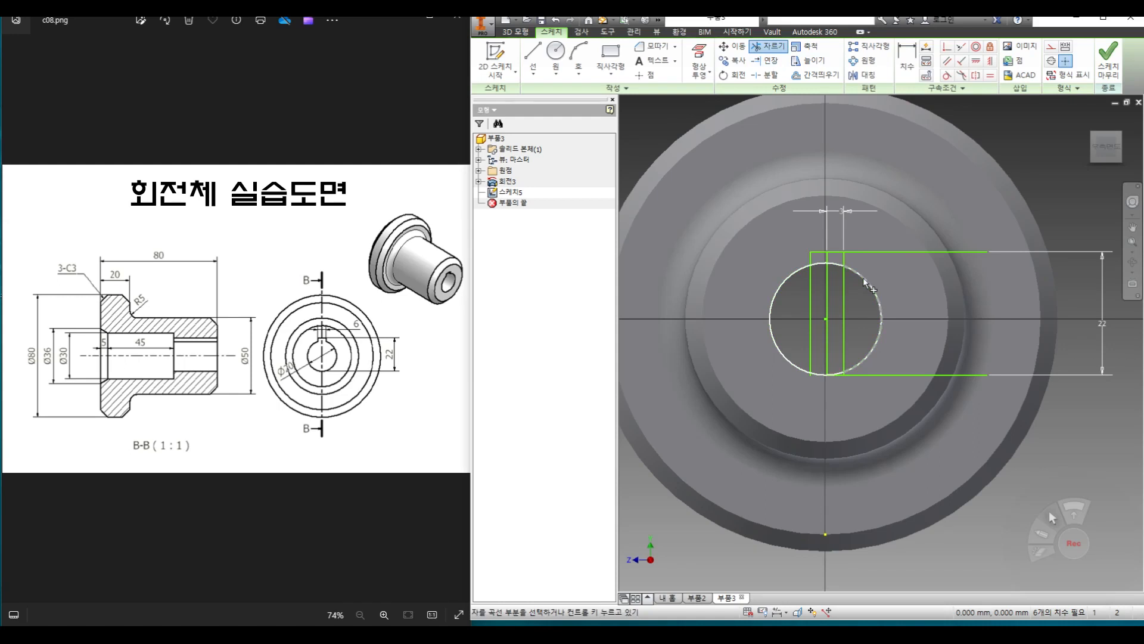
left_click(844, 298)
left_click(811, 305)
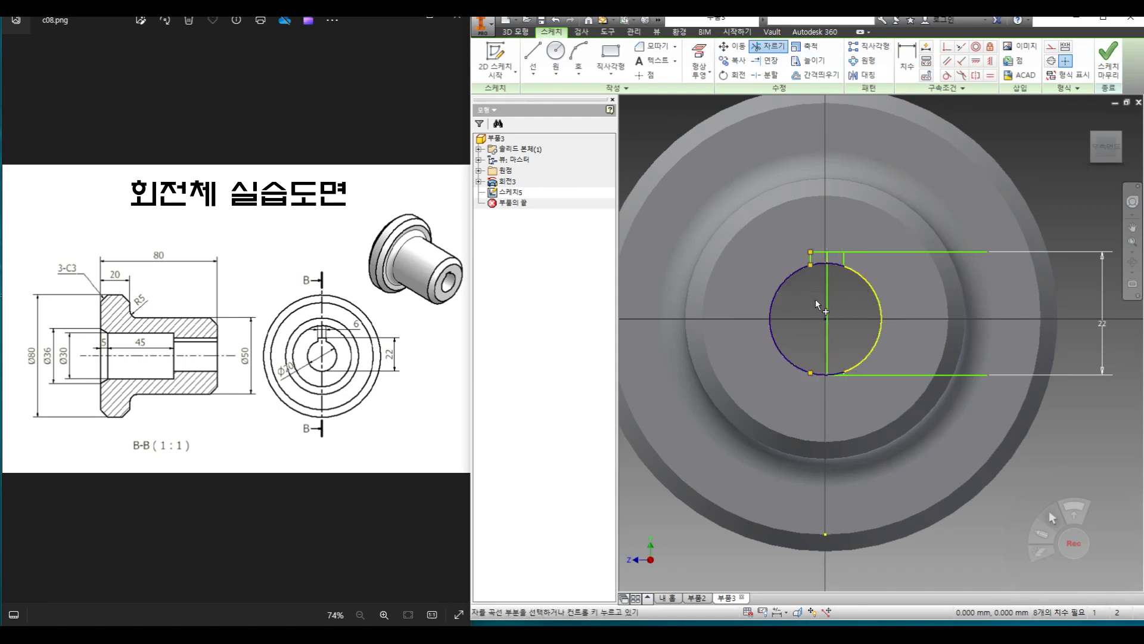
left_click(865, 252)
left_click(924, 375)
left_click(828, 357)
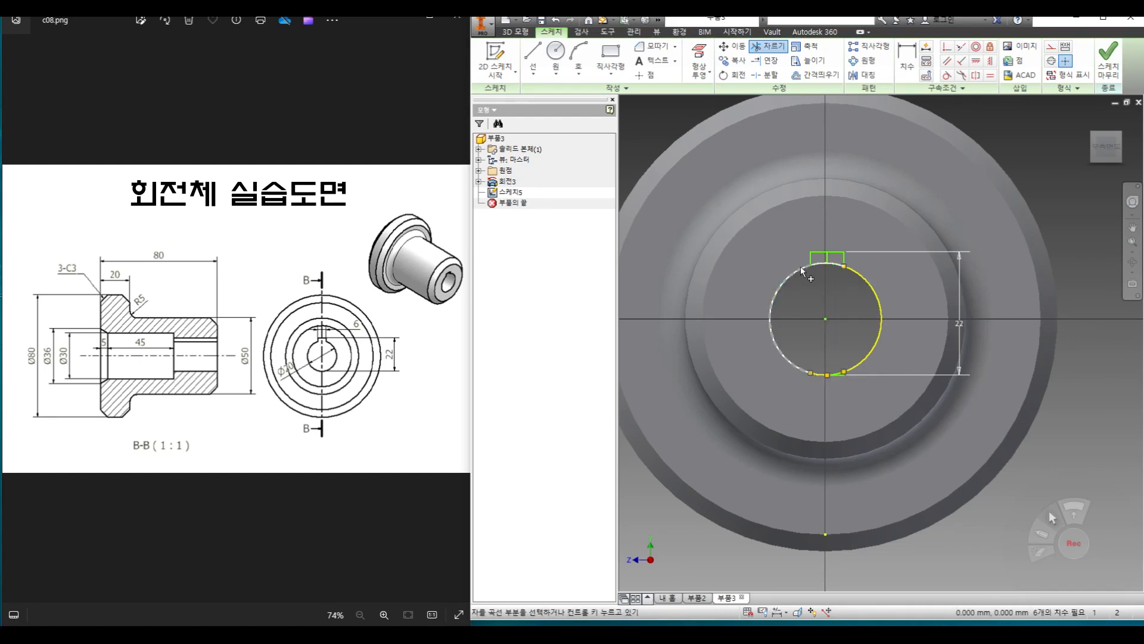
Delete the leftover bore arcs, the 22 mm dimension and the keyway's centre line, and finish the sketch
right_click(844, 307)
key("Escape")
key("Escape")
left_click_drag(913, 313, 758, 397)
key("Delete")
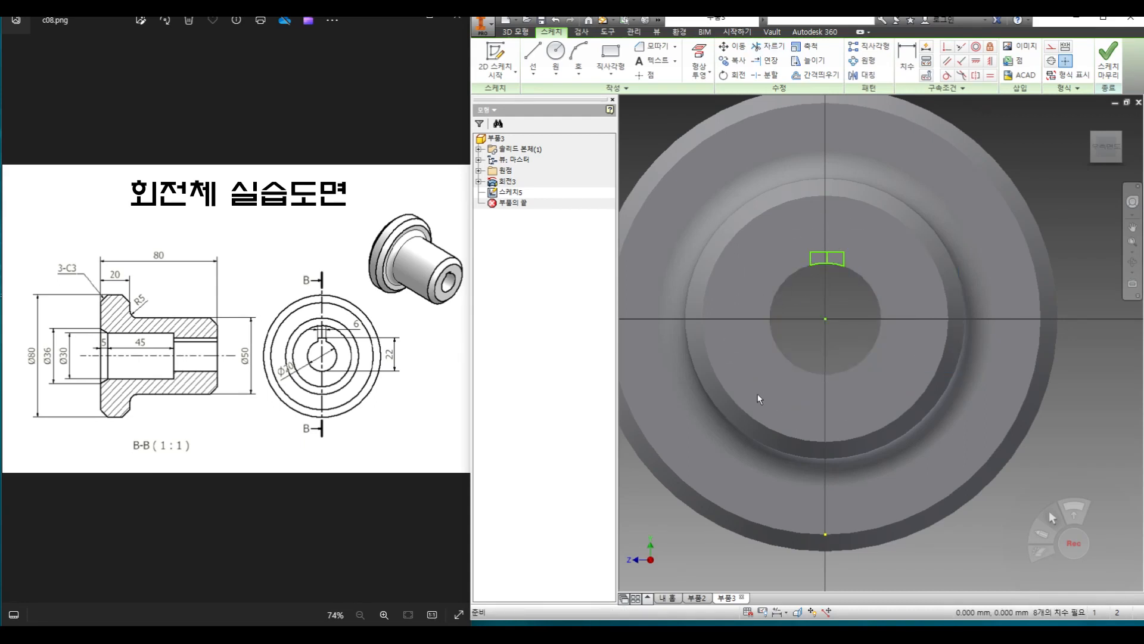
left_click(828, 258)
key("Delete")
left_click(1109, 60)
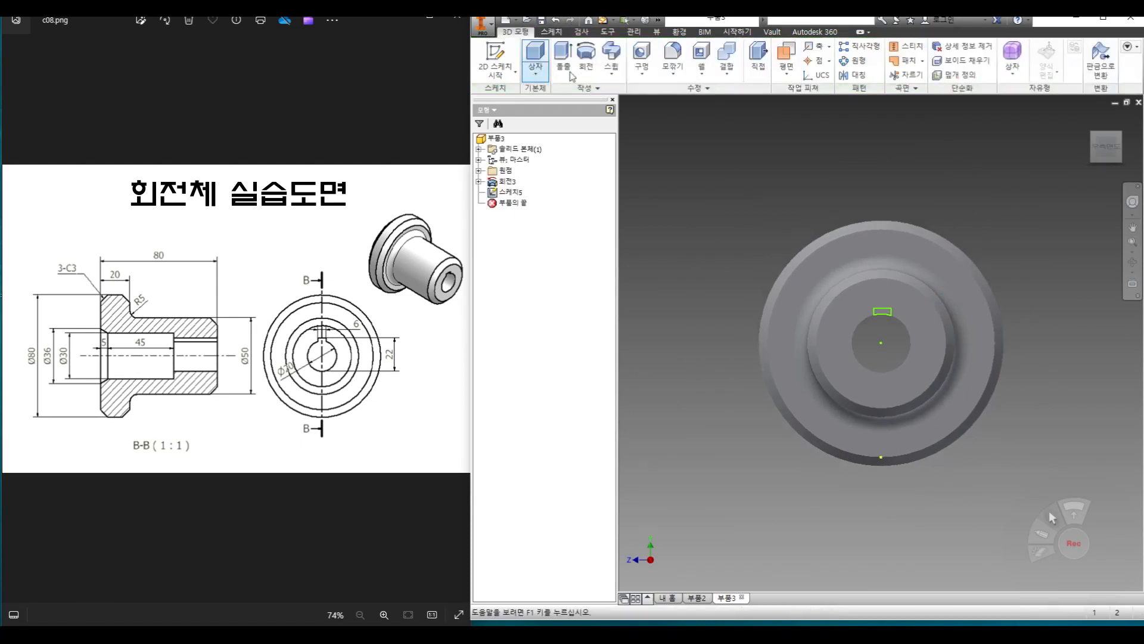
Extrude the keyway profile as a cut back through the whole hub to a distance of 178.750 mm
left_click(1132, 262)
left_click_drag(882, 330, 908, 357)
right_click(935, 270)
left_click(981, 270)
left_click(562, 70)
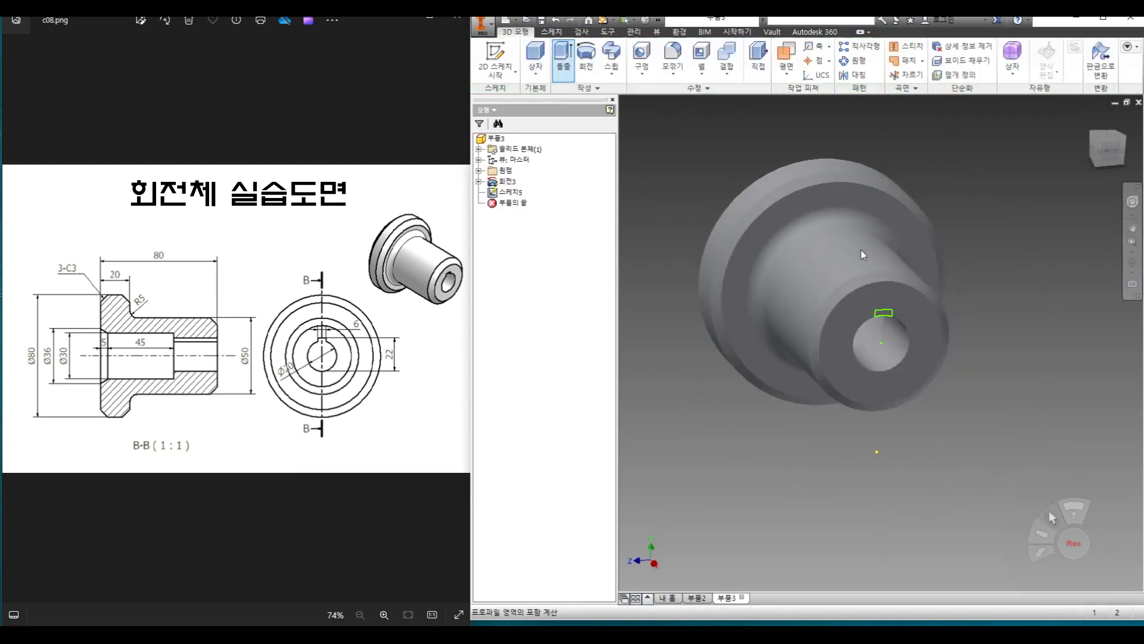
middle_click_drag(921, 359, 920, 487)
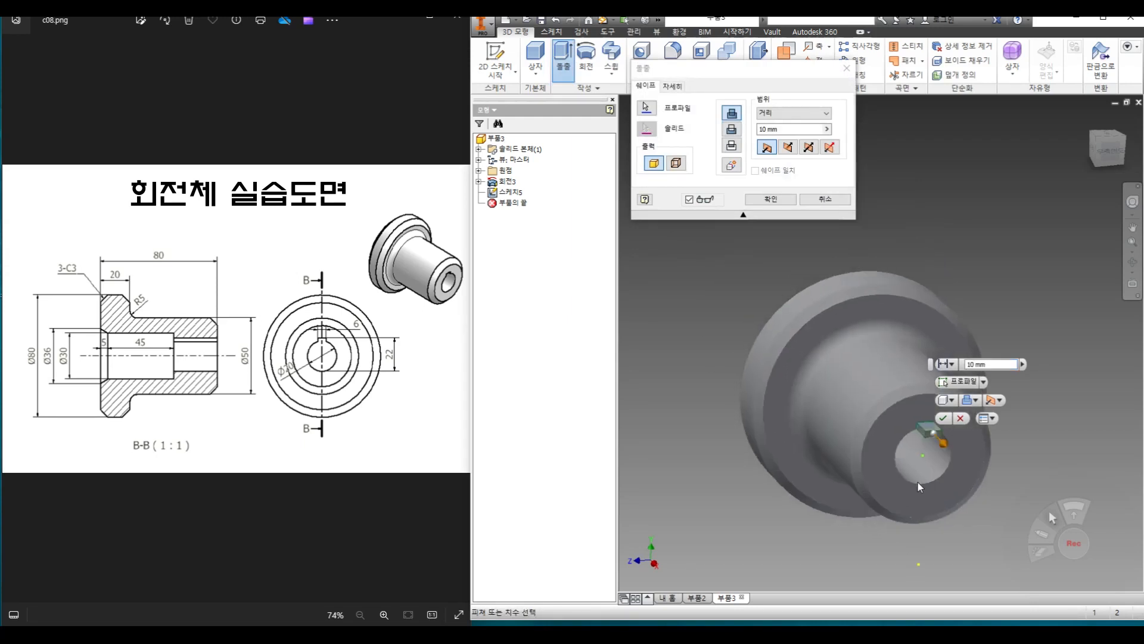
left_click_drag(946, 450, 765, 266)
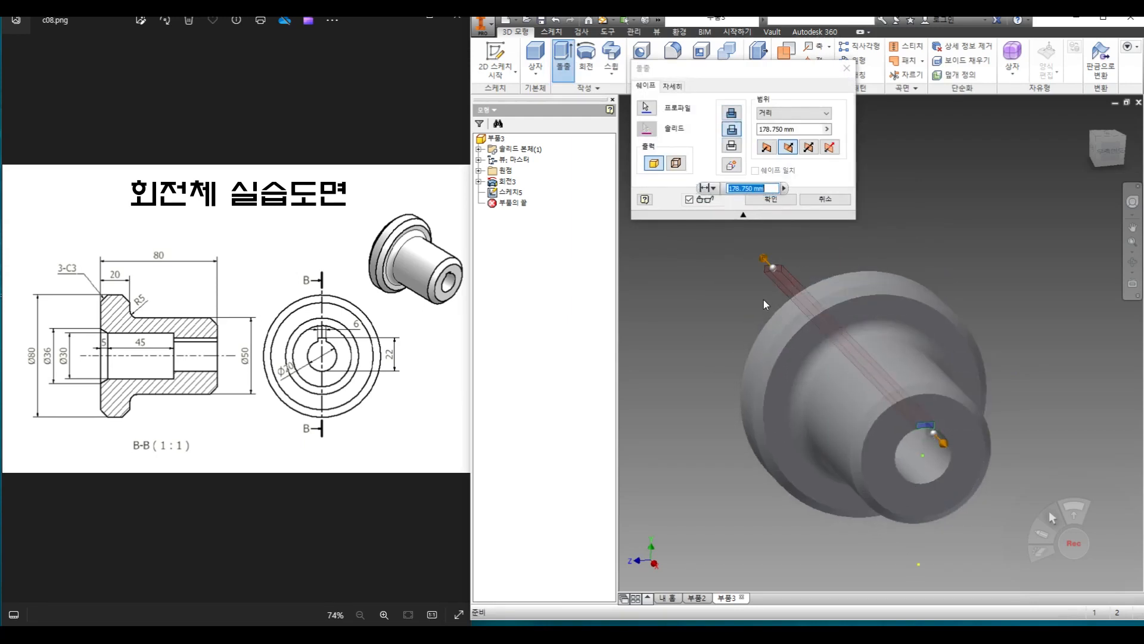
left_click(732, 130)
left_click(759, 198)
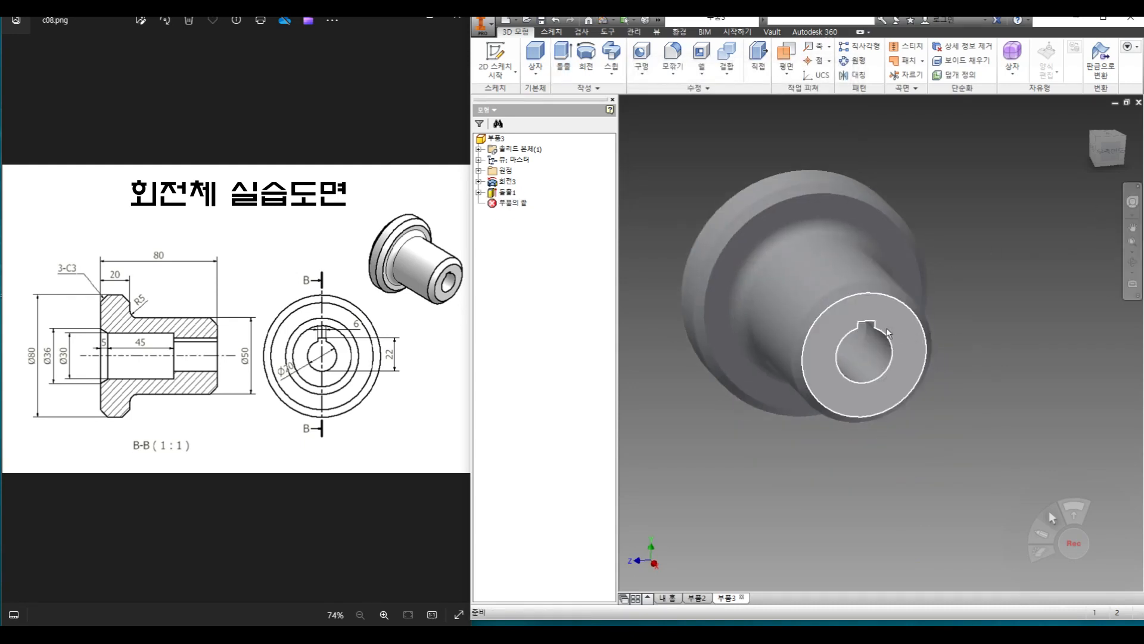
left_click(1133, 264)
left_click_drag(866, 308, 925, 312)
right_click(948, 305)
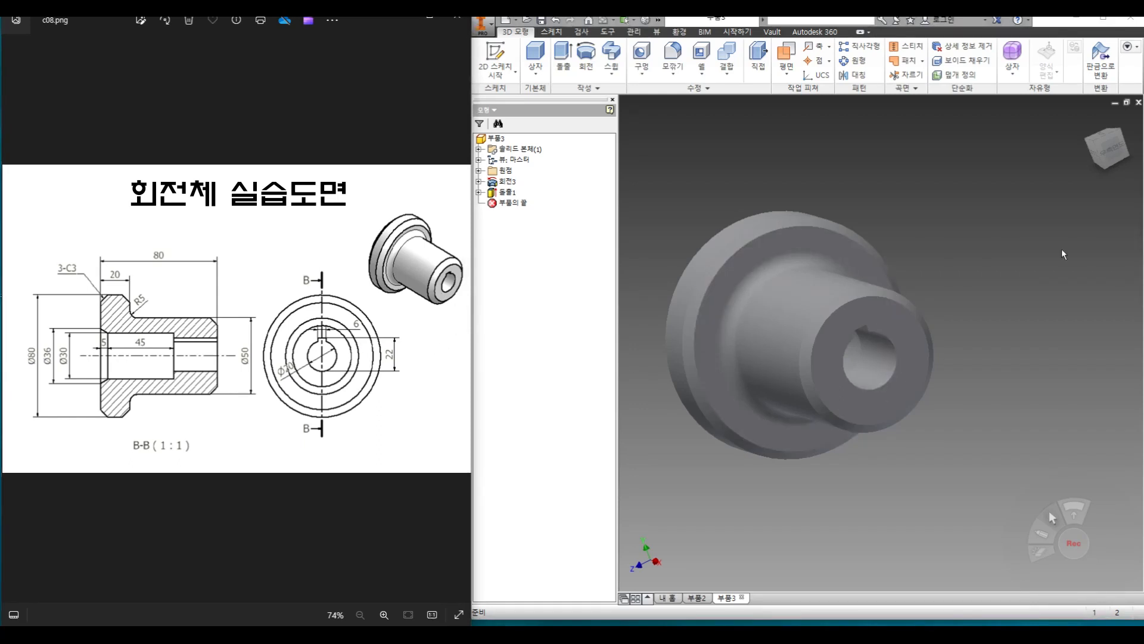
middle_click_drag(869, 330, 915, 327)
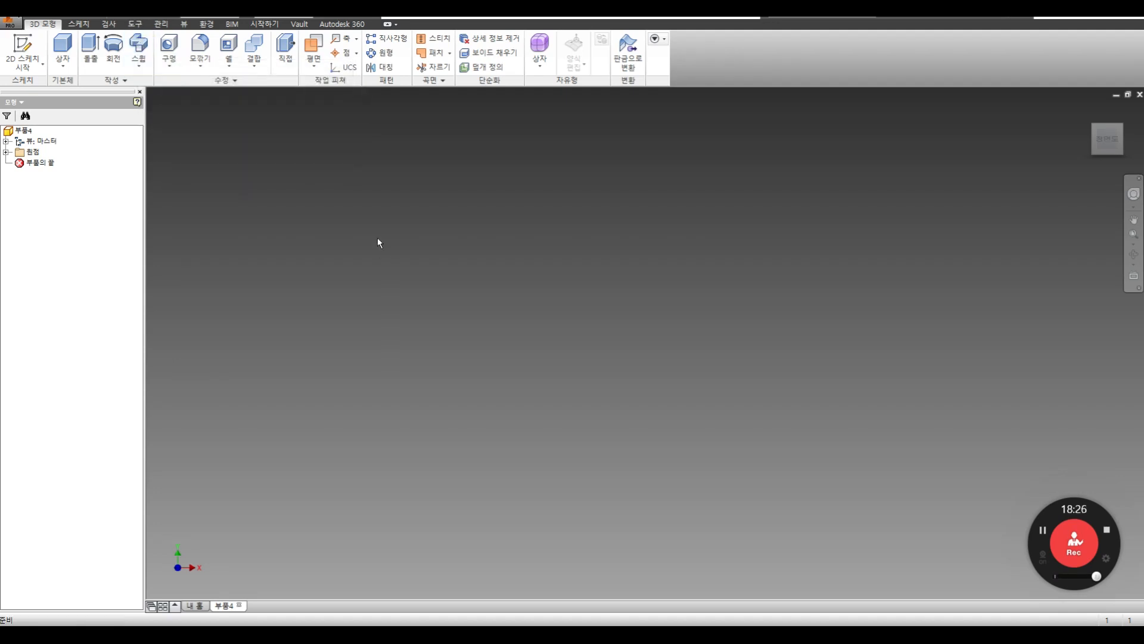
Sketch a rectangle enclosing the origin on the XY plane and extrude it 10 mm into a box
left_click(37, 66)
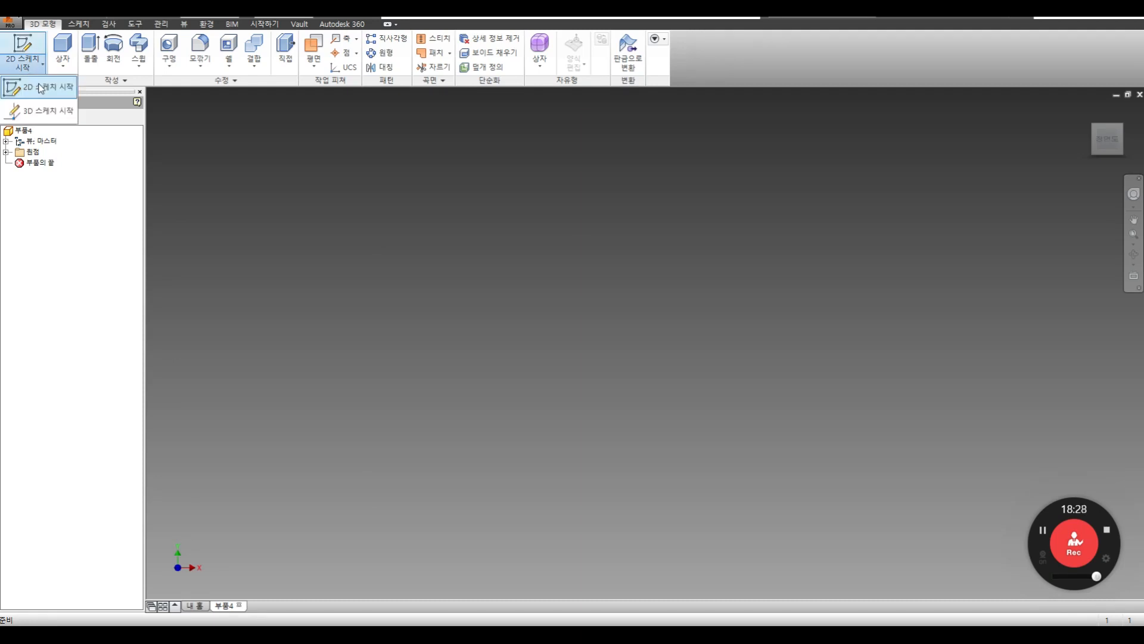
left_click(40, 88)
left_click(502, 307)
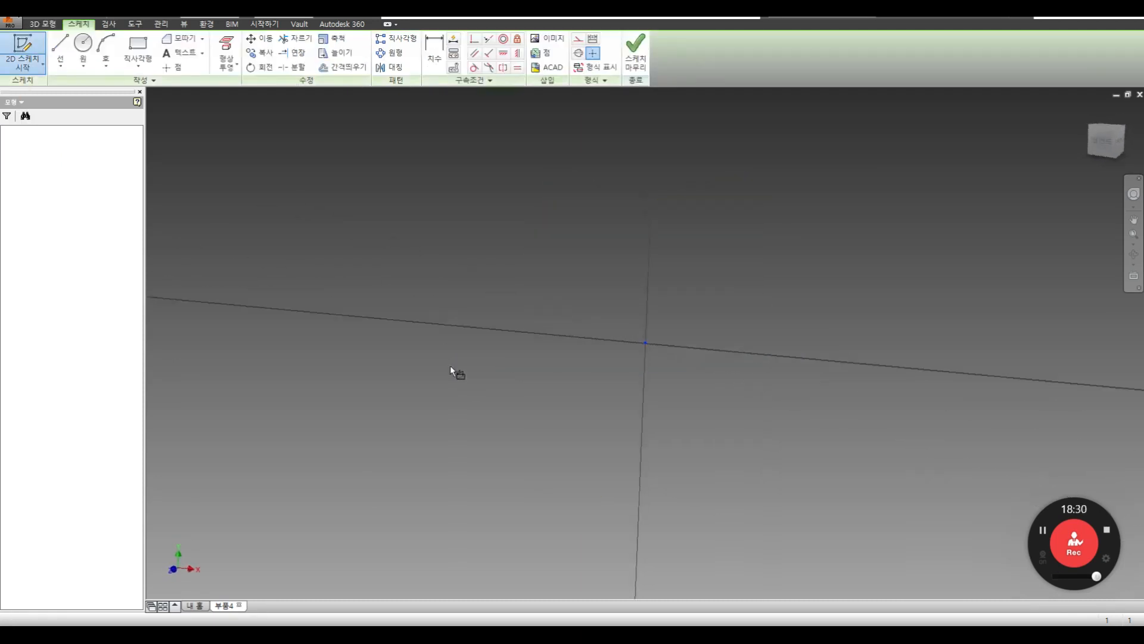
left_click(137, 51)
left_click(320, 192)
left_click(688, 416)
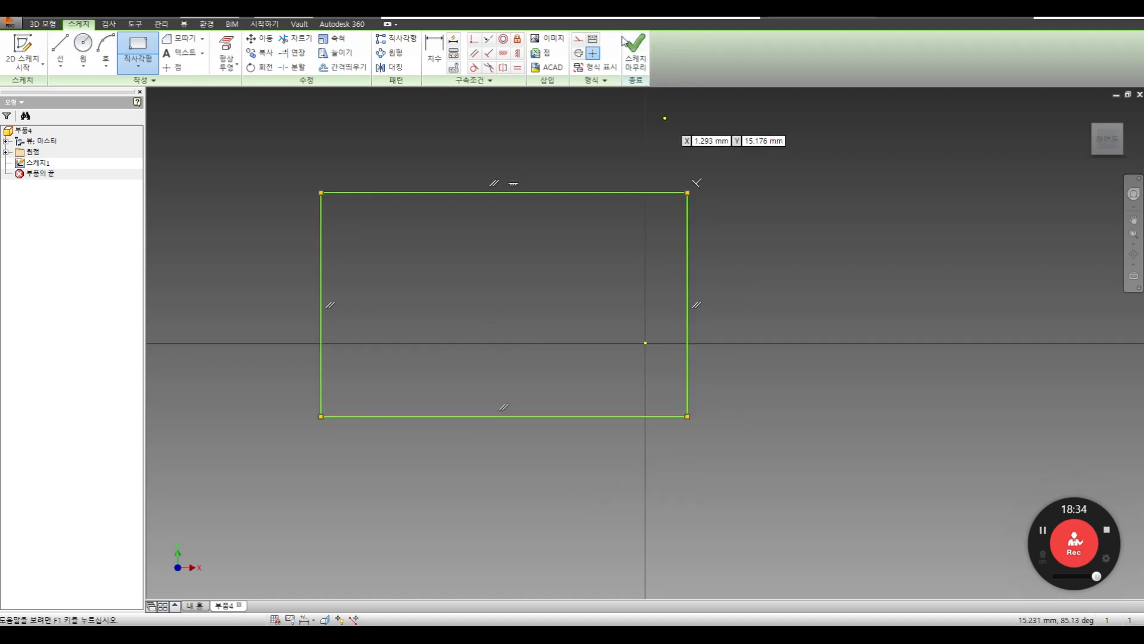
left_click(640, 57)
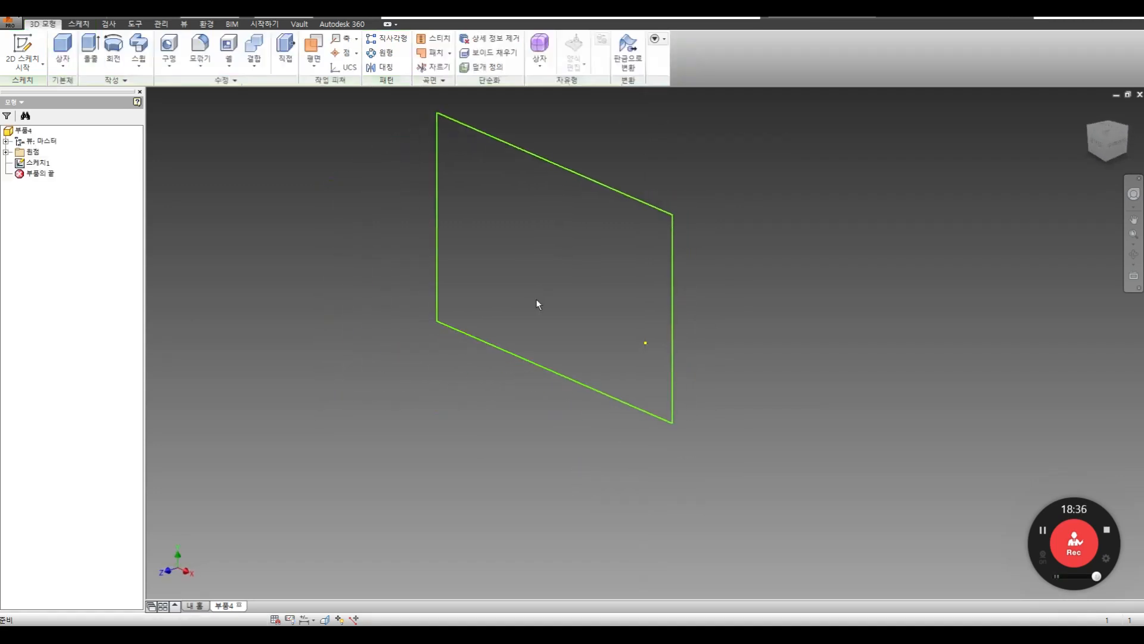
left_click(92, 59)
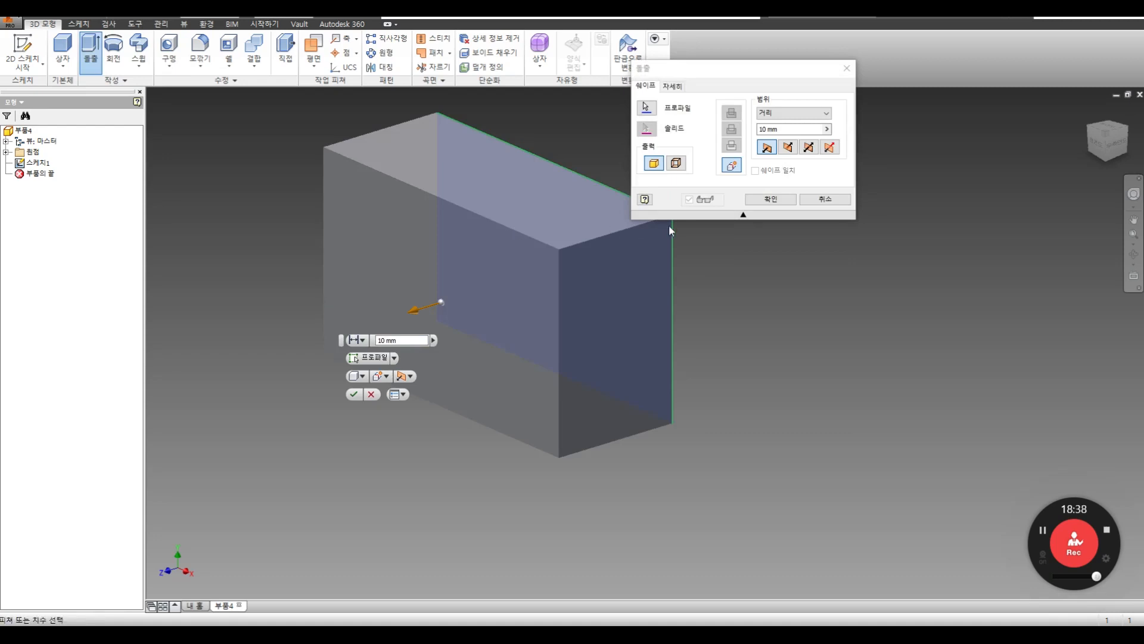
left_click(775, 201)
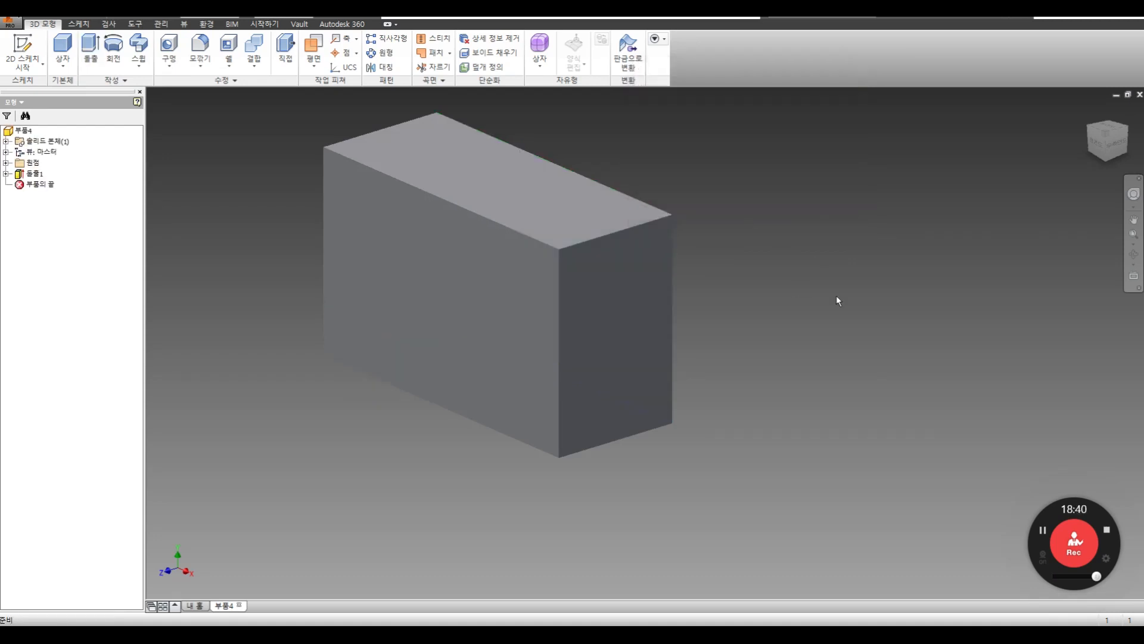
Sketch a wavy four-point spline across the box's top face from one short edge to the other
middle_click_drag(730, 351, 589, 425, "shift")
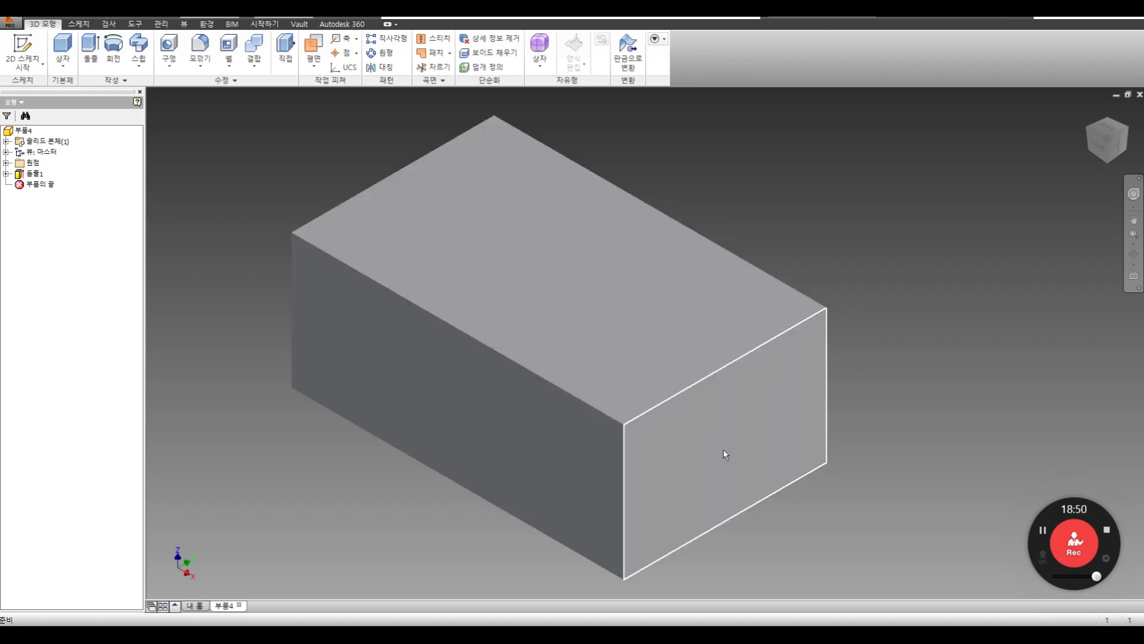
left_click(22, 51)
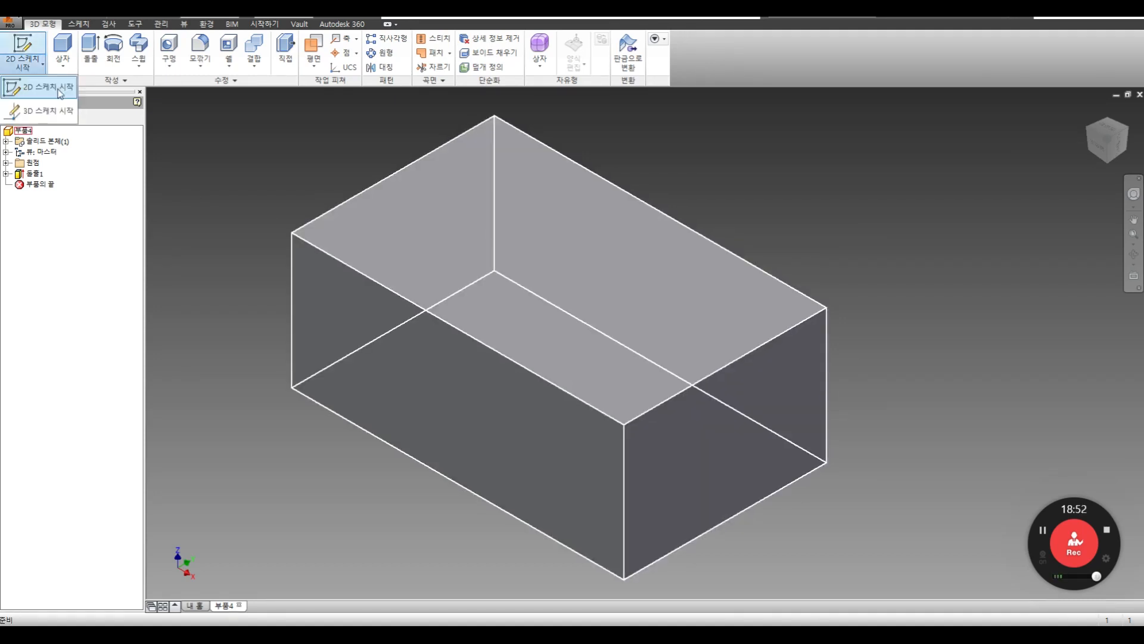
left_click(482, 258)
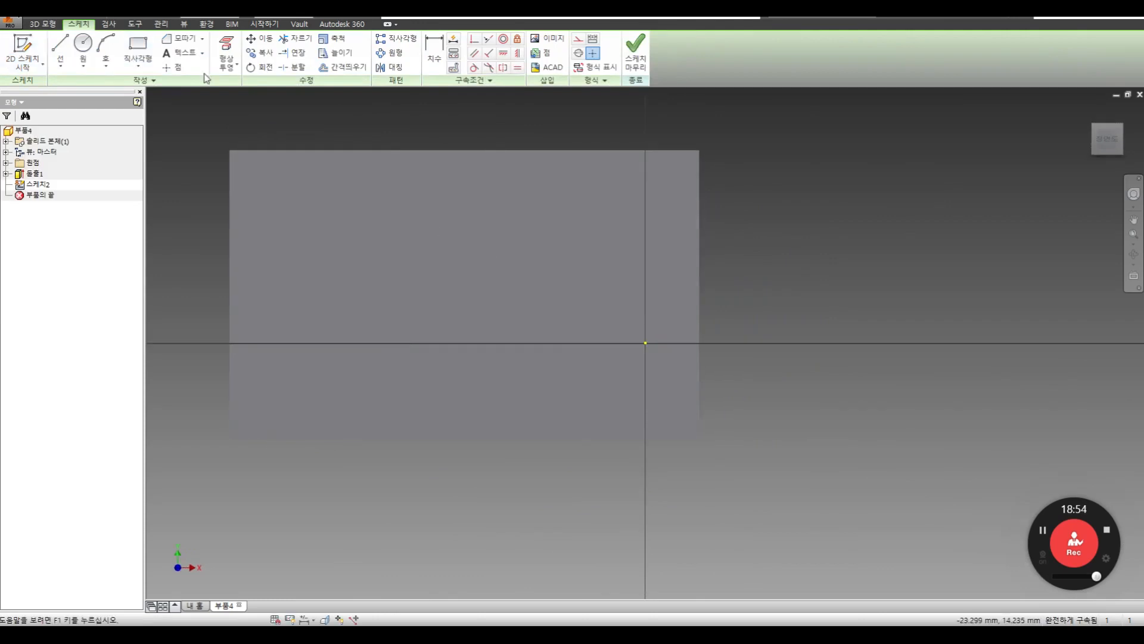
left_click(65, 66)
left_click(79, 134)
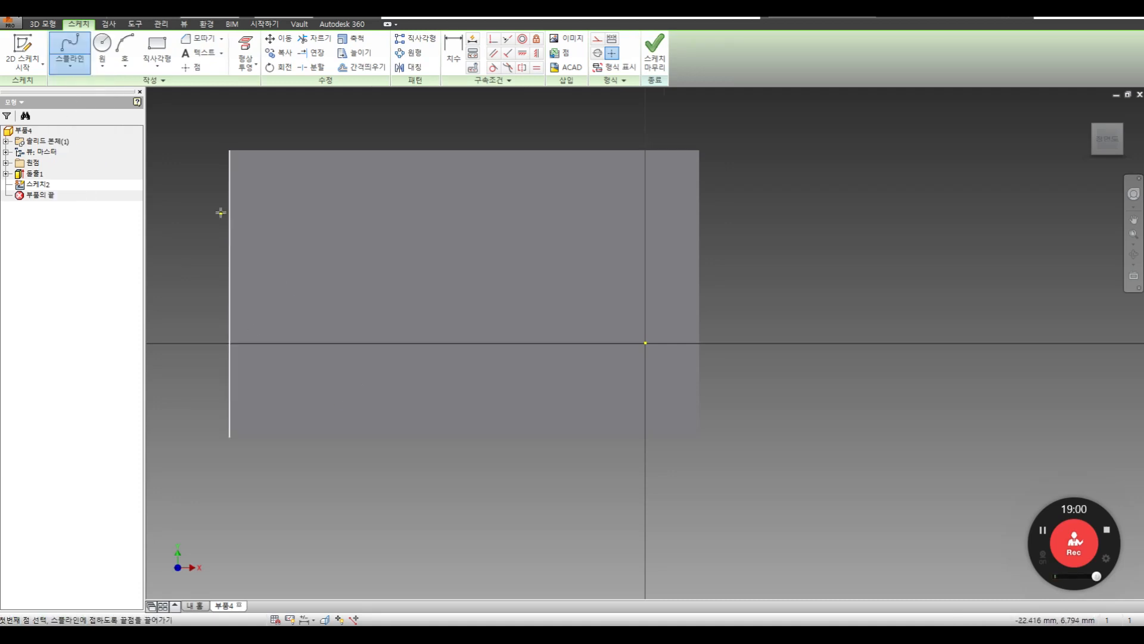
left_click(229, 248)
left_click(310, 238)
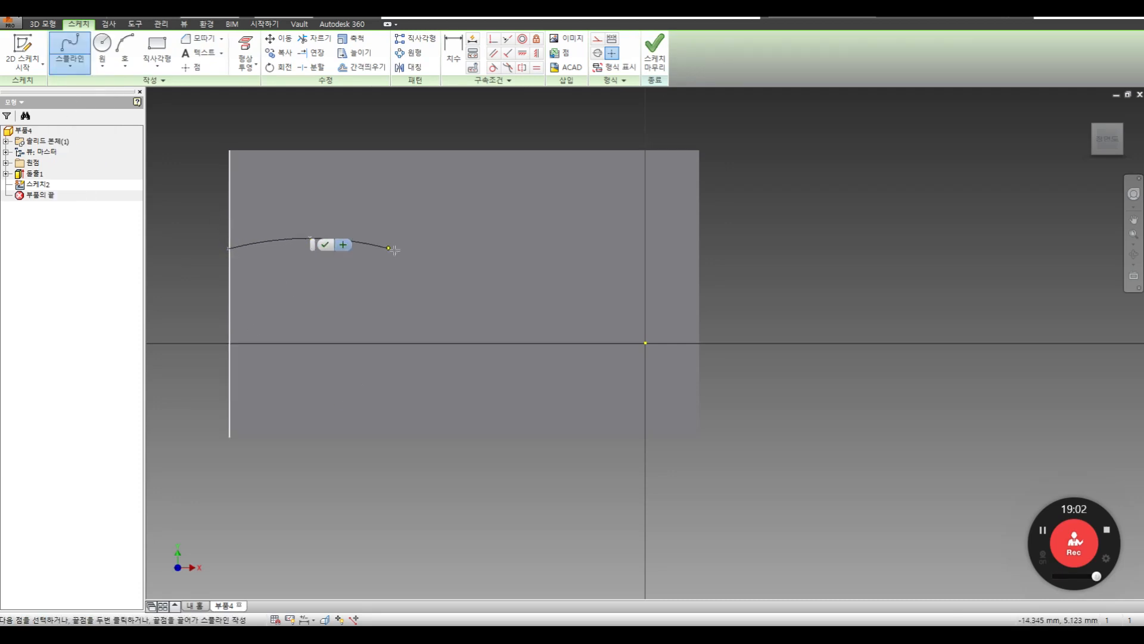
left_click(509, 291)
left_click(697, 292)
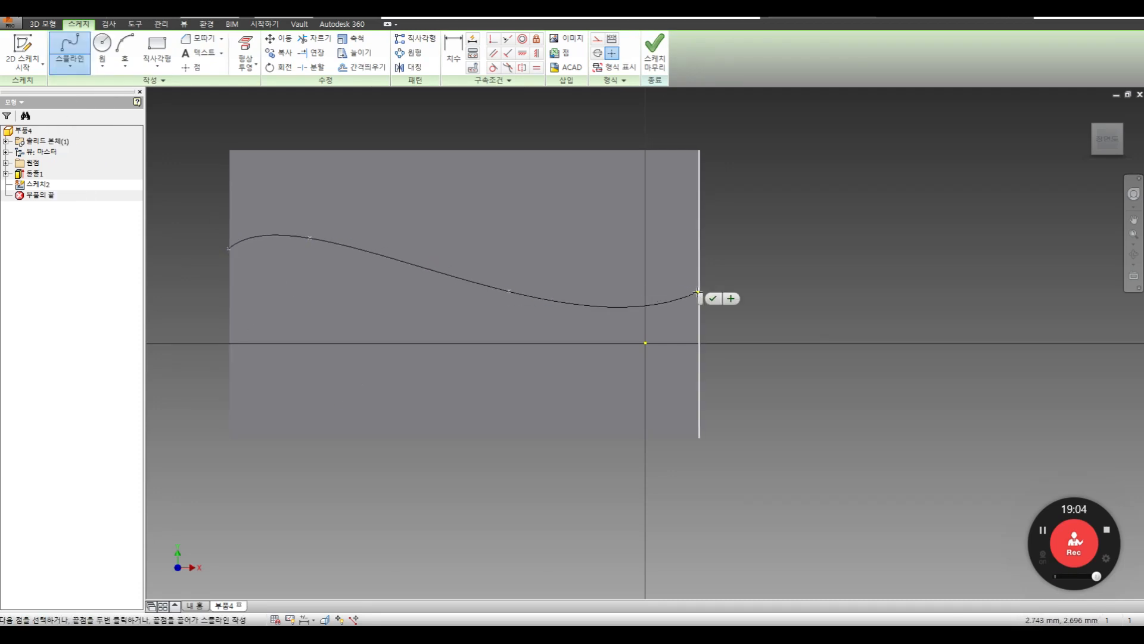
right_click(805, 248)
left_click(851, 250)
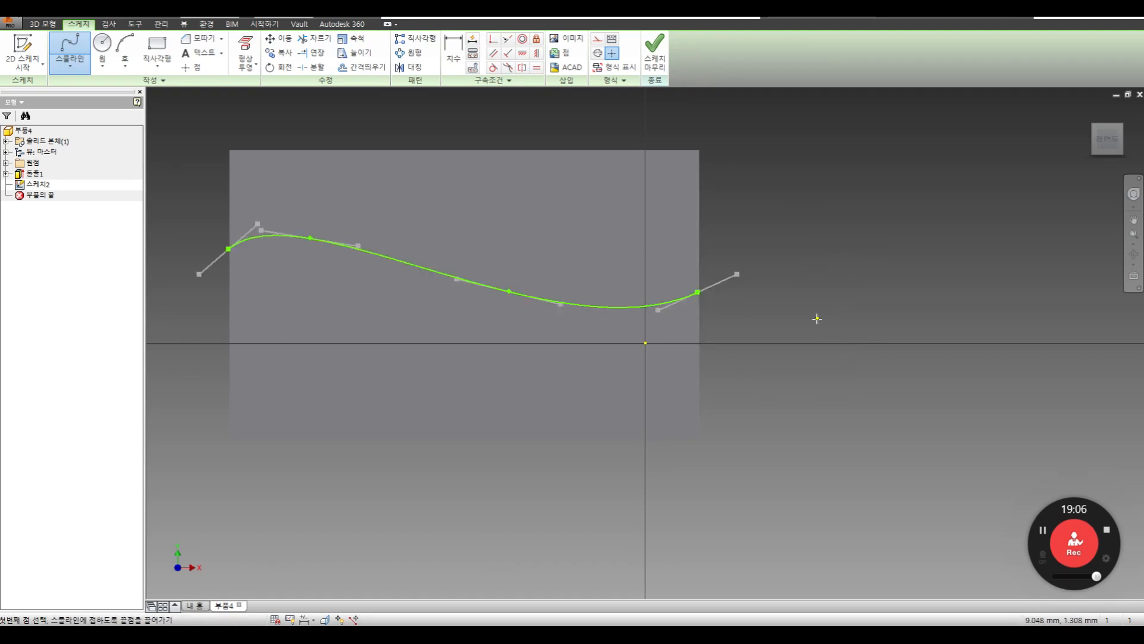
left_click(654, 54)
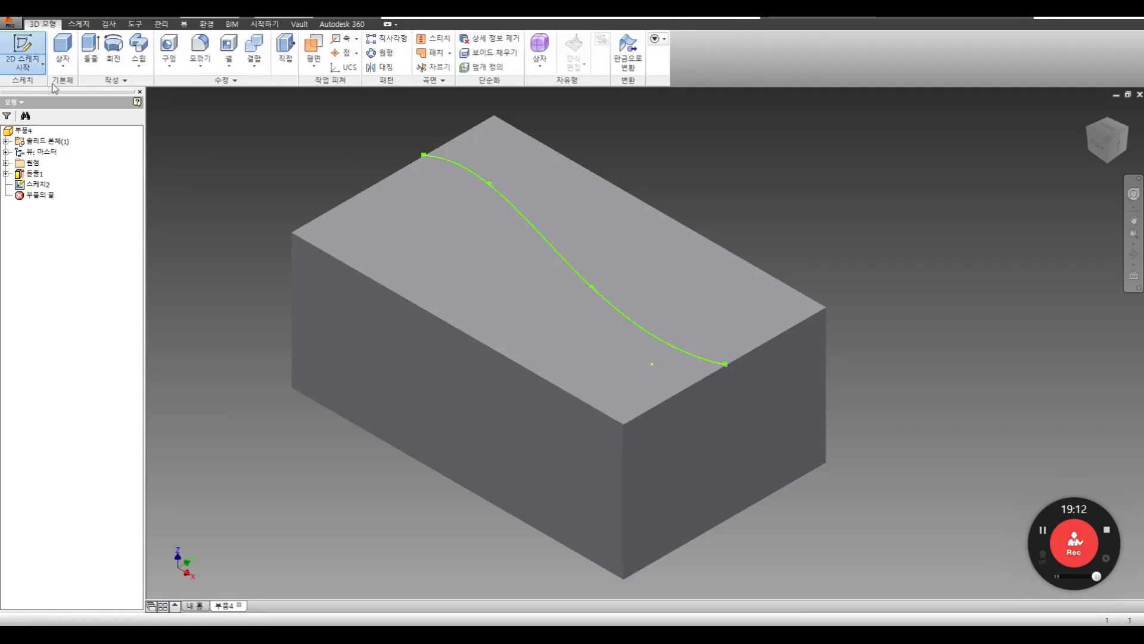
Sketch a small upright rectangle on the box's end face, straddling the top edge where the spline ends
left_click(733, 434)
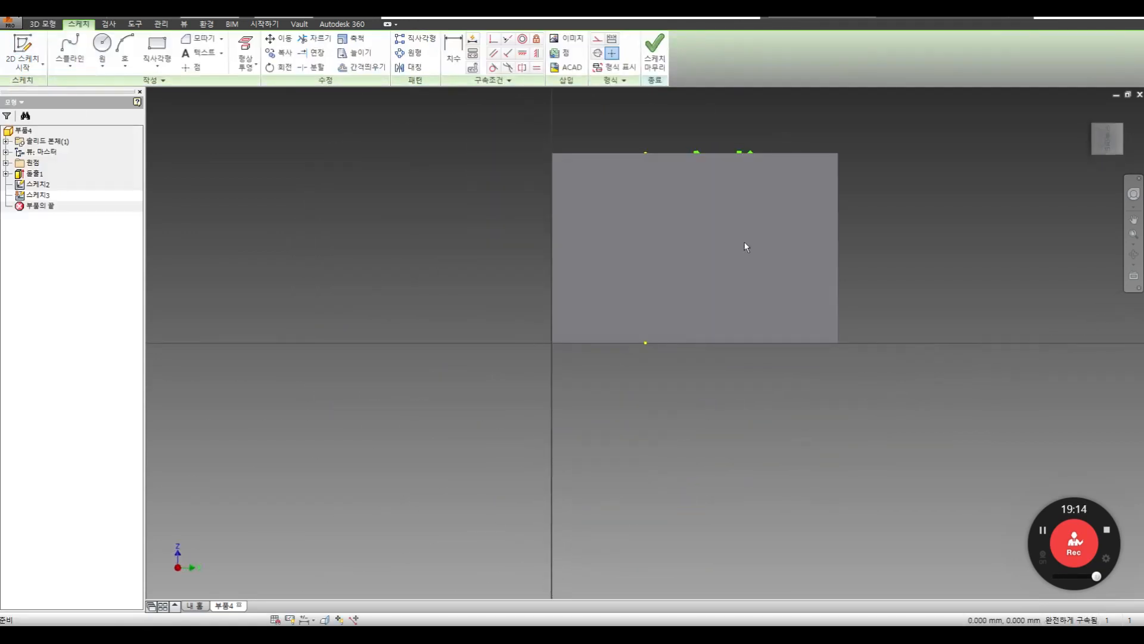
left_click(156, 48)
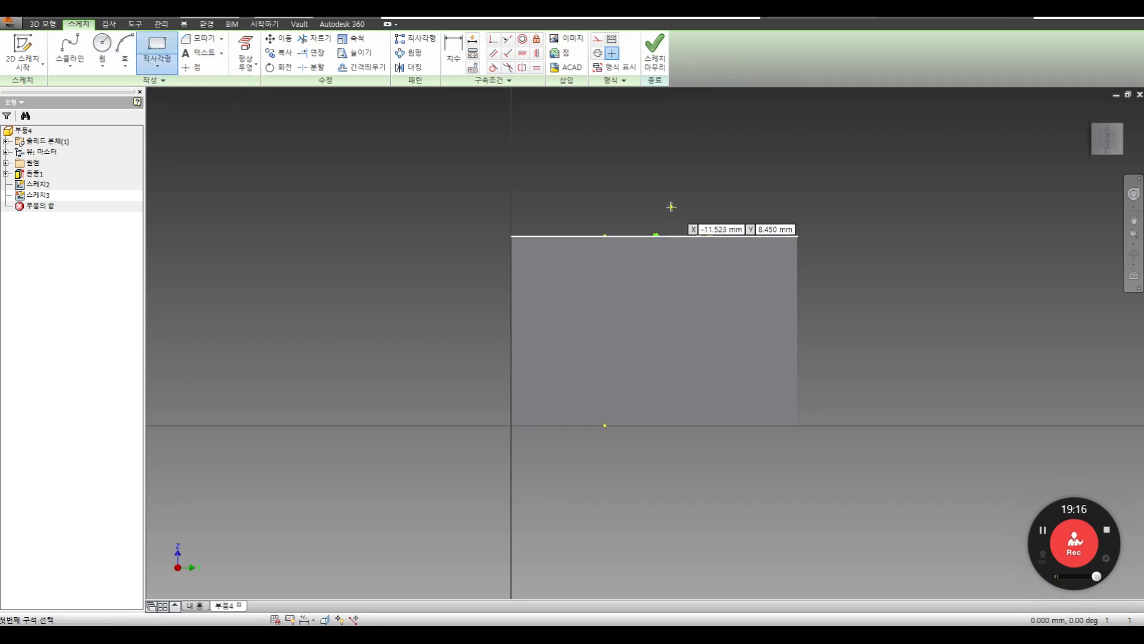
left_click(645, 208)
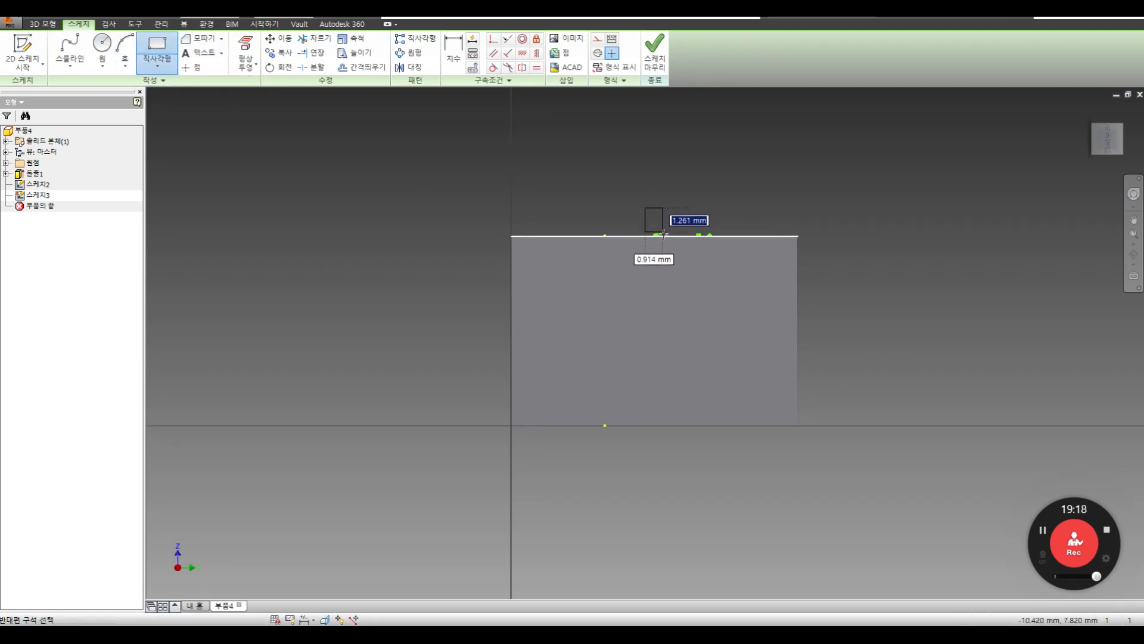
left_click(665, 240)
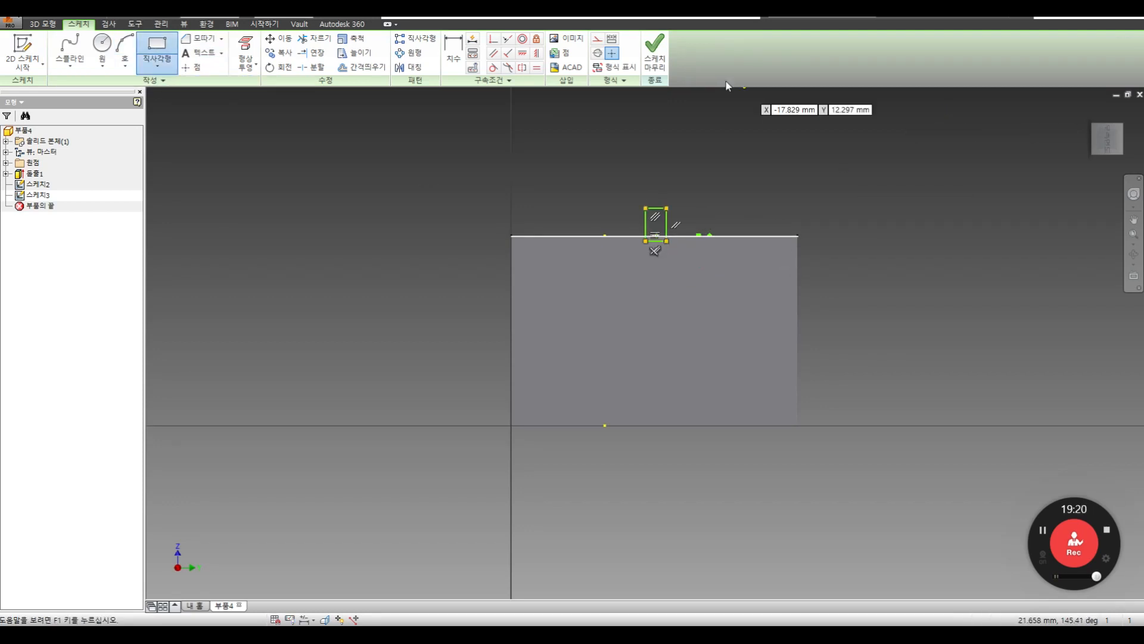
left_click(650, 67)
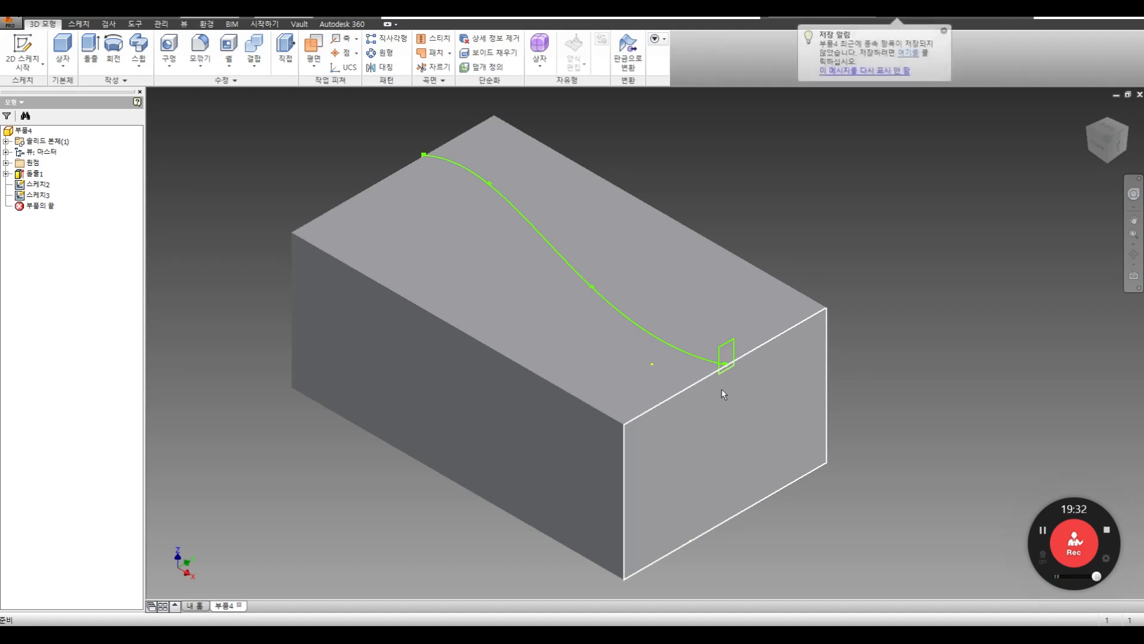
Sweep the small rectangle along the spline as a cut, removing a groove across the box's top face
left_click(141, 48)
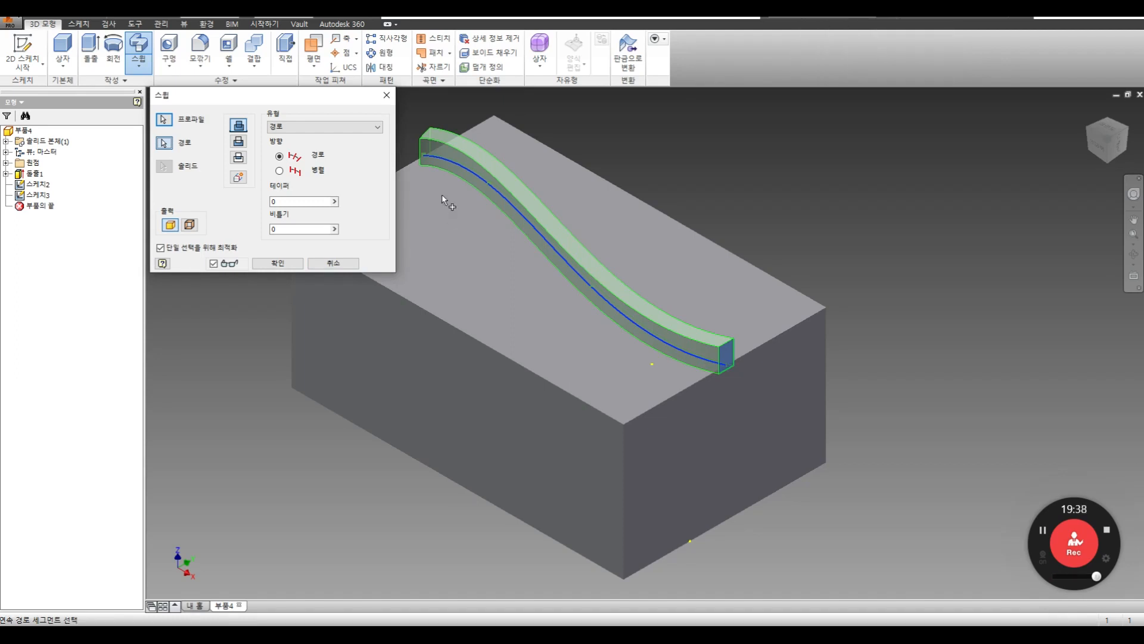
left_click(238, 142)
left_click(238, 158)
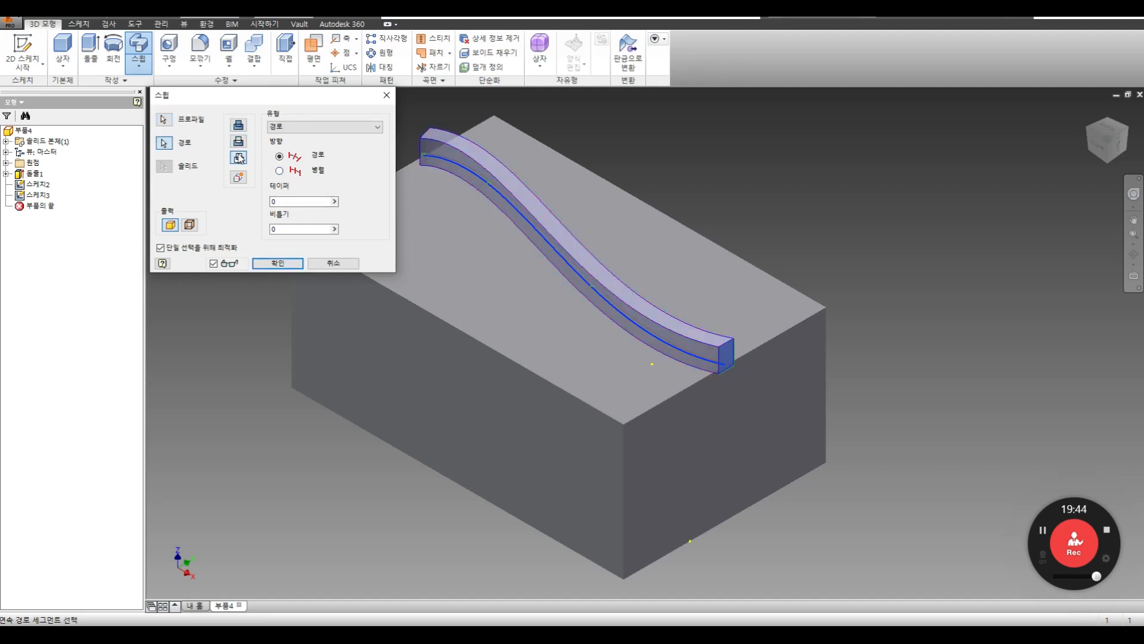
left_click(239, 141)
left_click(277, 263)
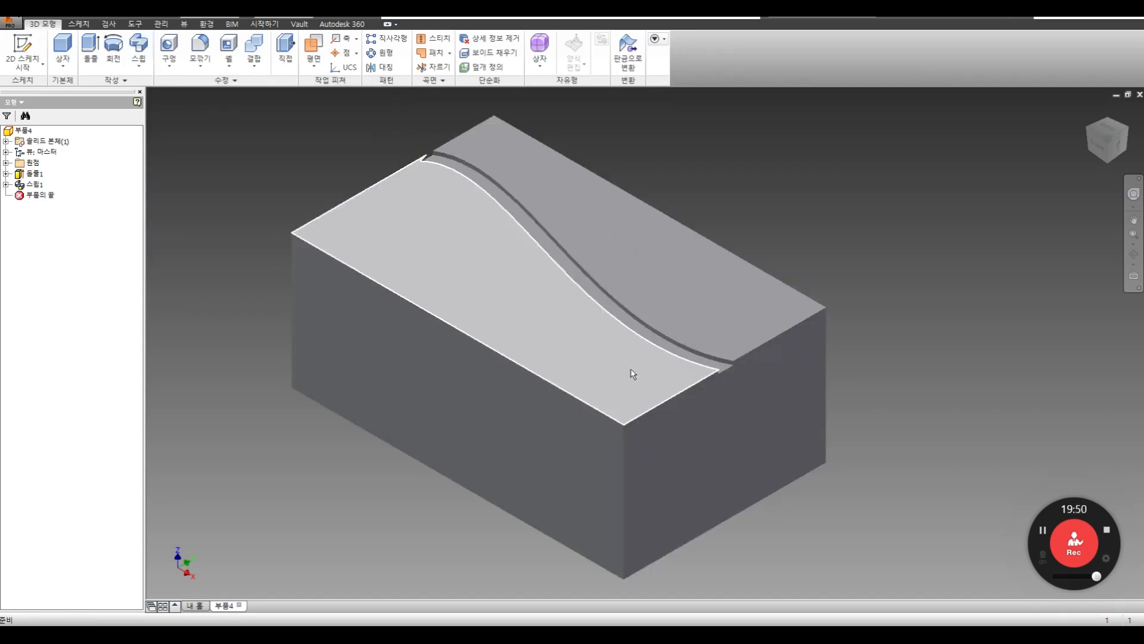
Edit the sweep to join material to the box, keeping the path orientation
double_click(34, 185)
left_click(237, 126)
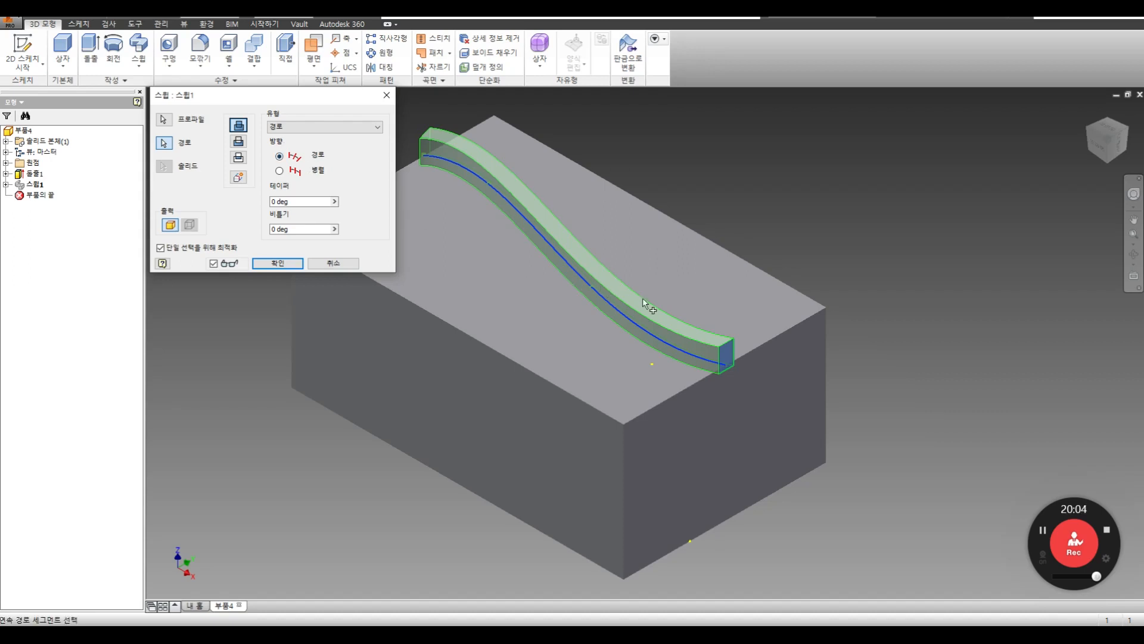
left_click(282, 174)
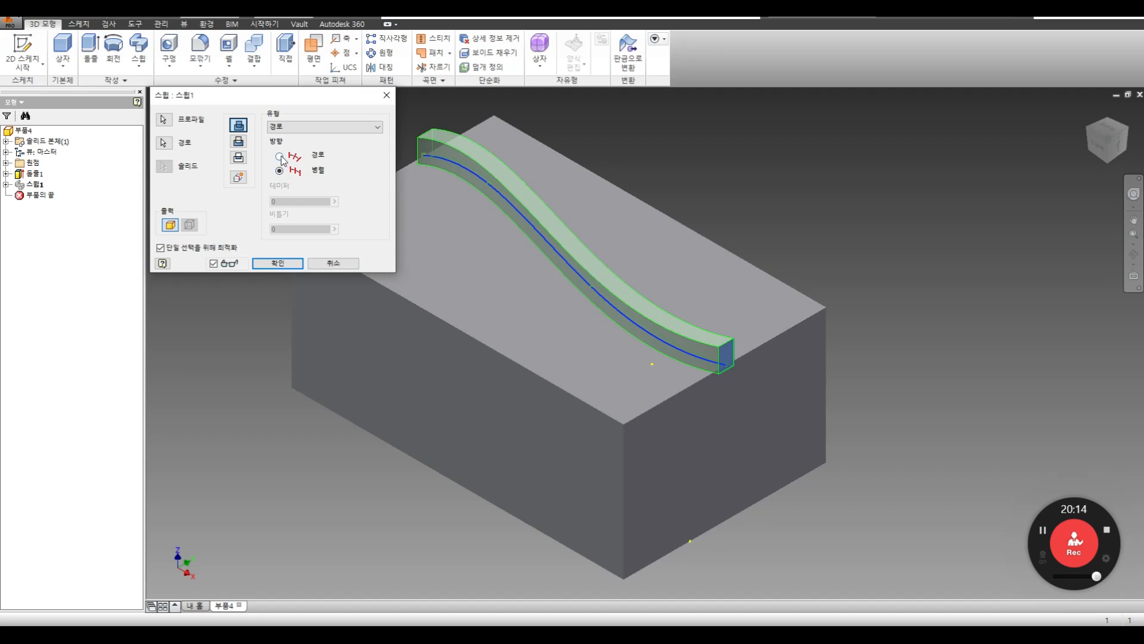
left_click(280, 158)
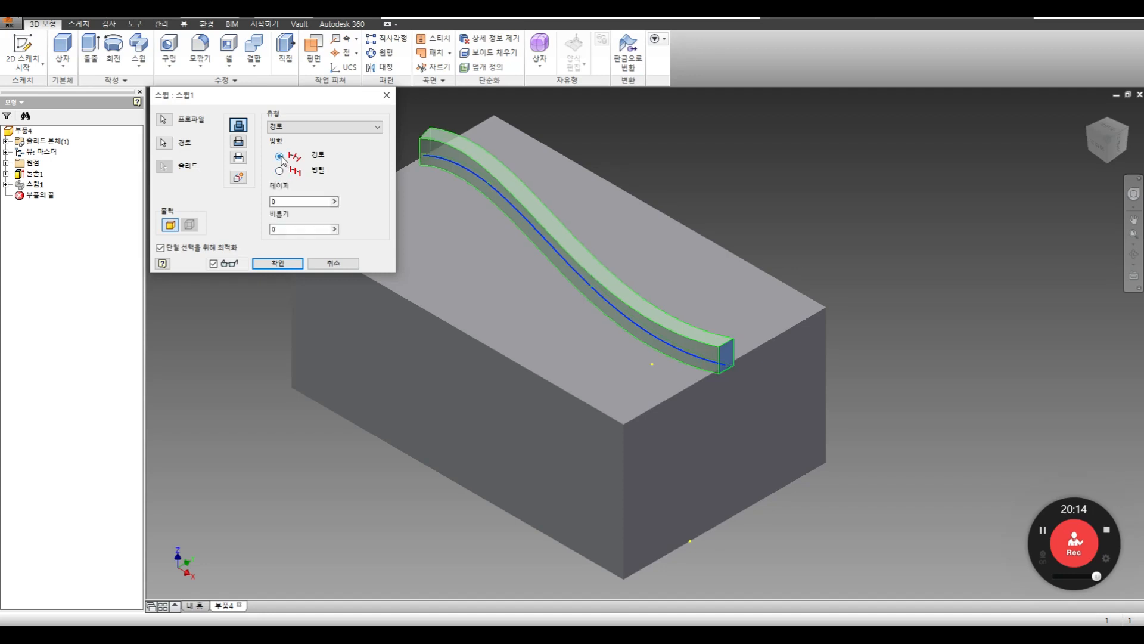
left_click_drag(279, 203, 216, 202)
left_click(272, 230)
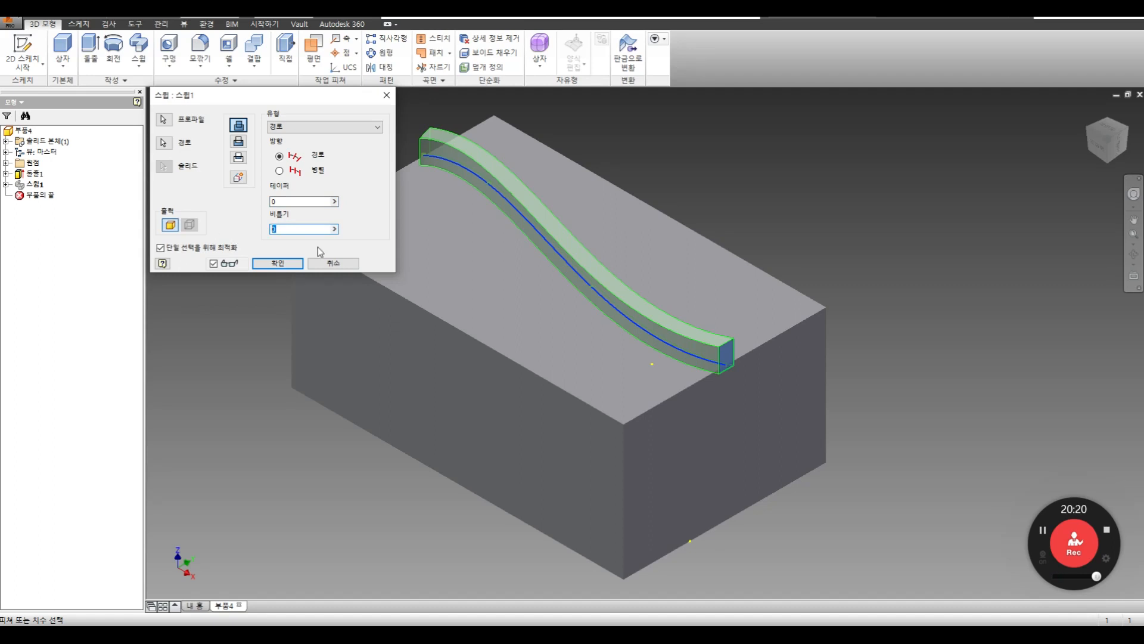
left_click(278, 264)
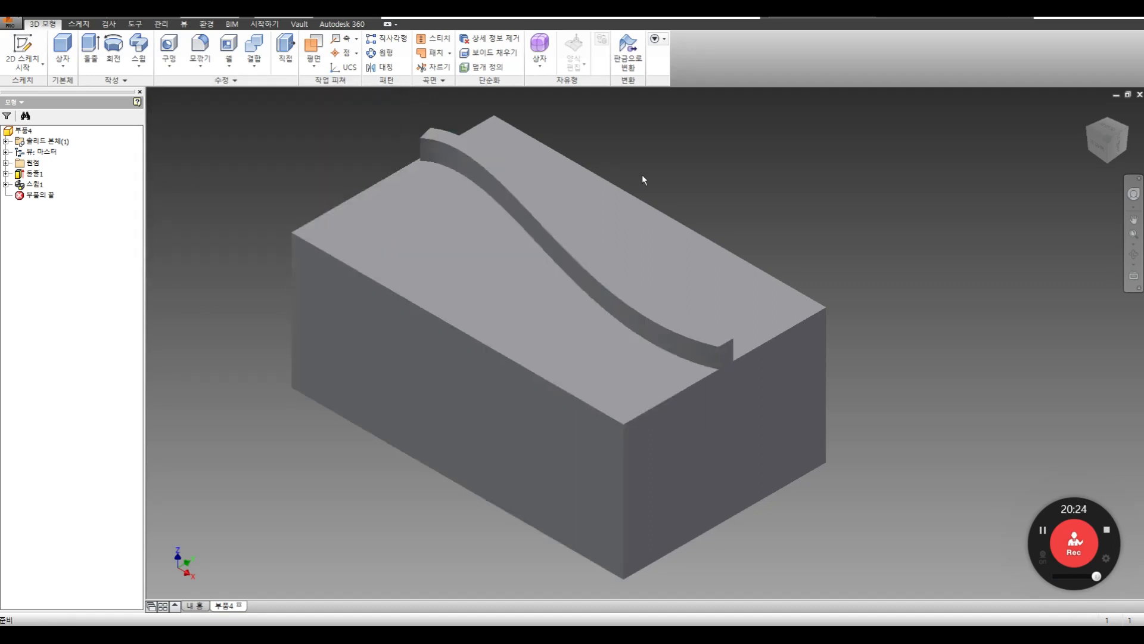
middle_click_drag(529, 350, 479, 384)
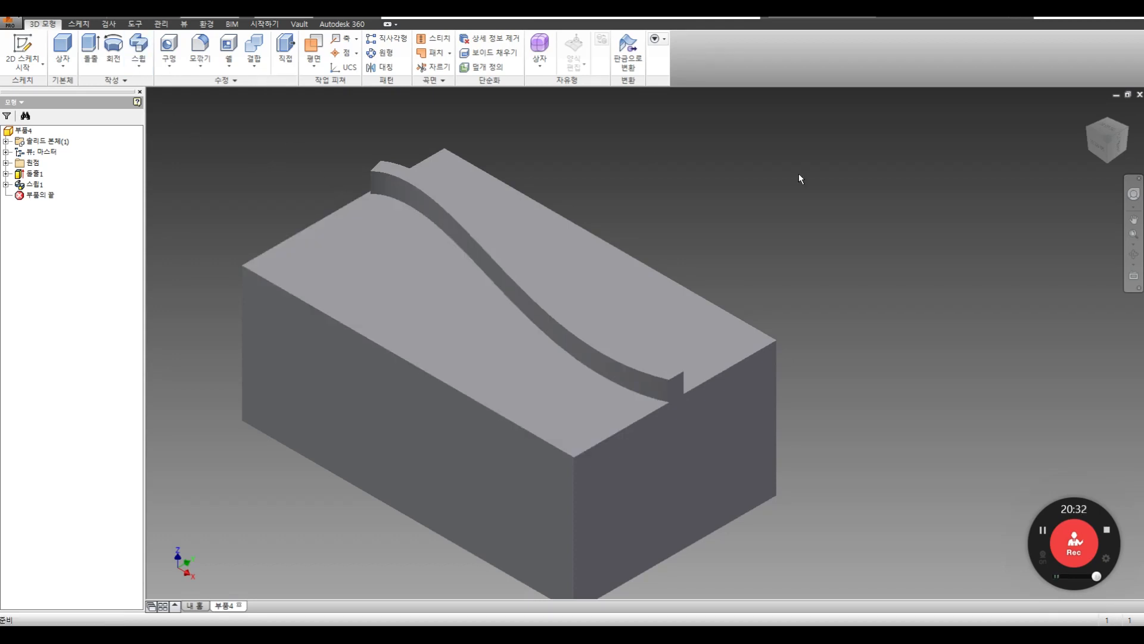
middle_click_drag(782, 335, 846, 312)
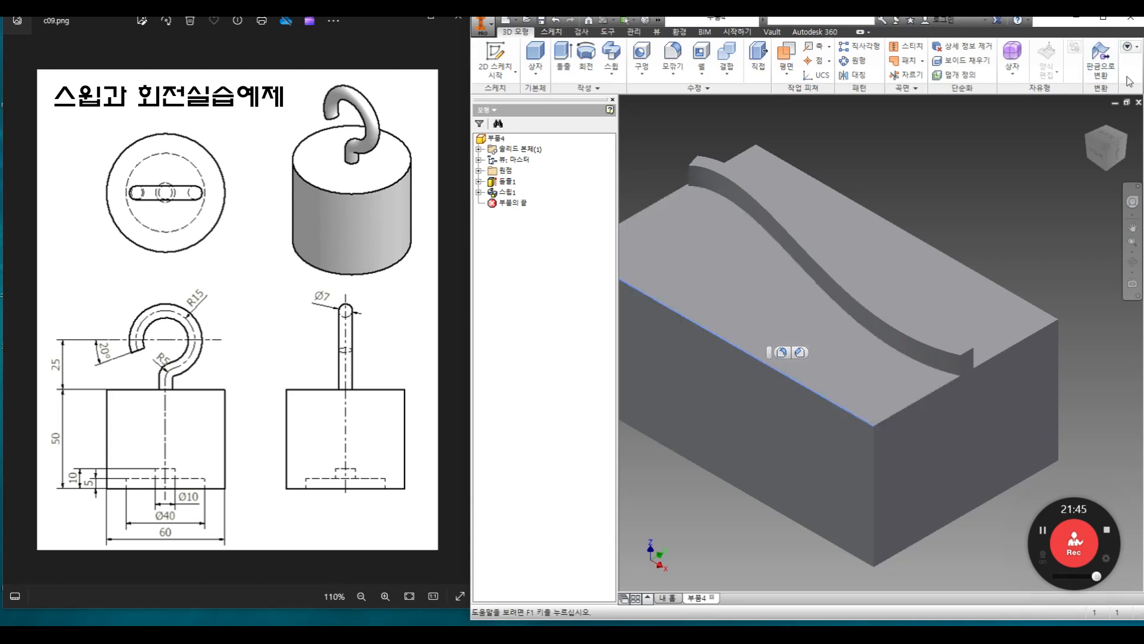
Close the box part without saving and create a new part
left_click(1138, 102)
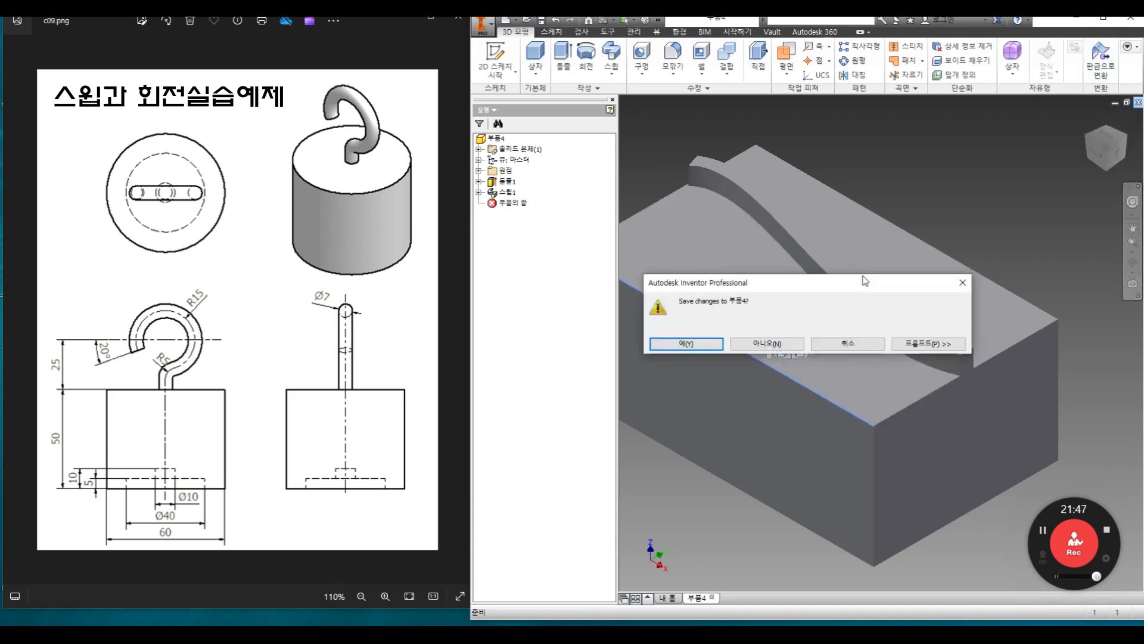
left_click(783, 345)
left_click(493, 56)
left_click(617, 399)
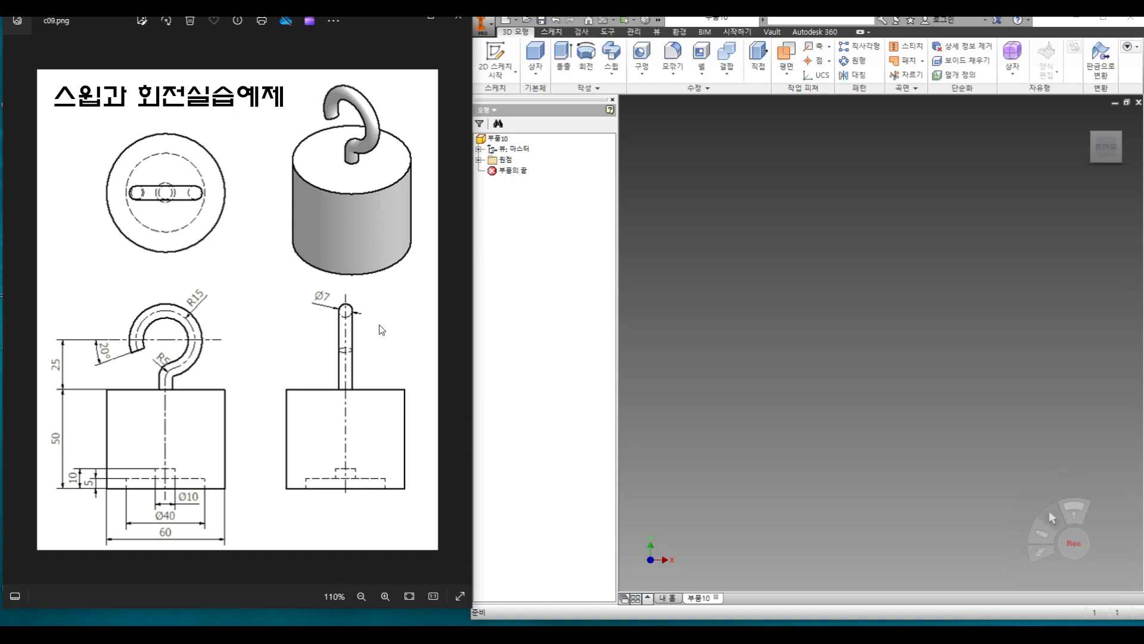
Sketch a rectangle on the XY plane with its lower right corner on the origin, extending up and to the left
left_click(500, 66)
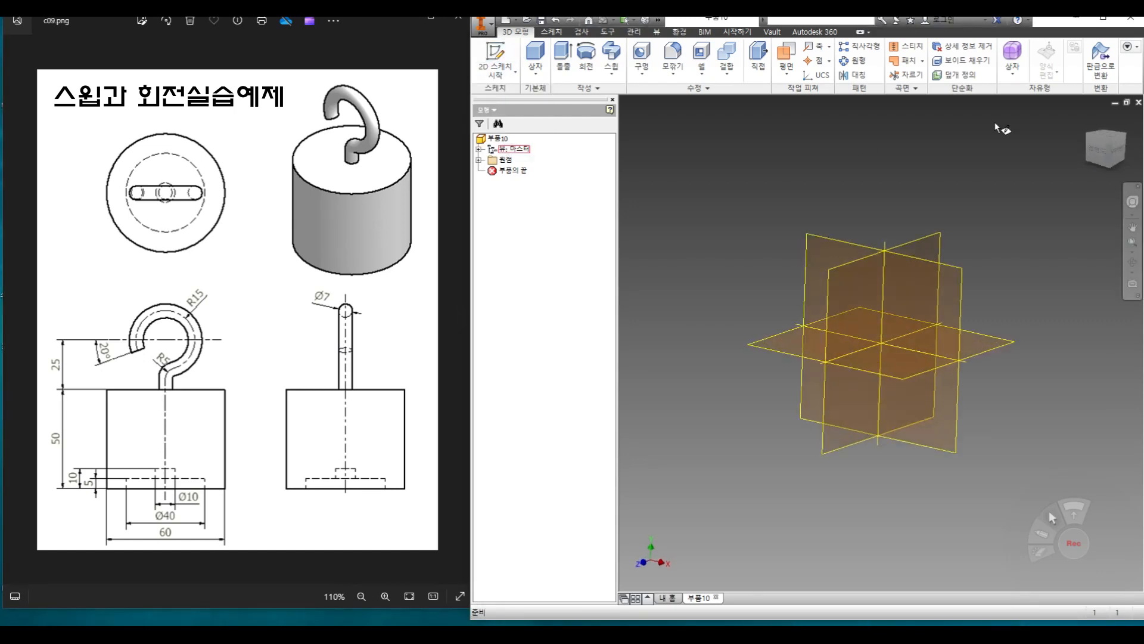
left_click(727, 392)
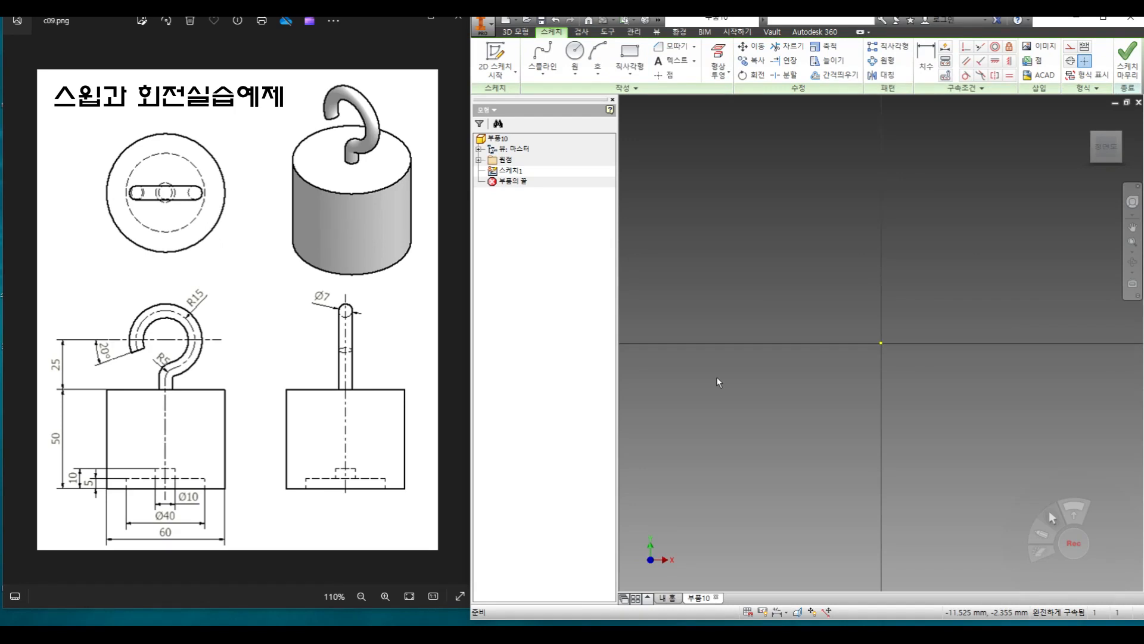
scroll(161, 460, "up", 1)
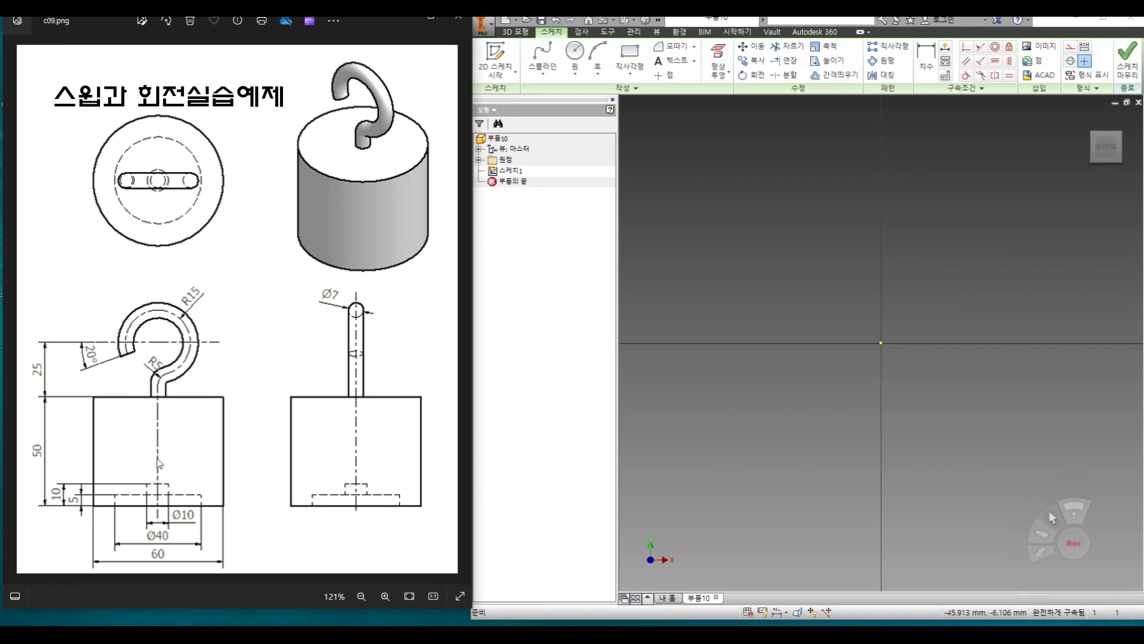
left_click(630, 57)
left_click(881, 342)
left_click(731, 118)
Dimension the rectangle 30 mm wide and 50 mm high
key("d")
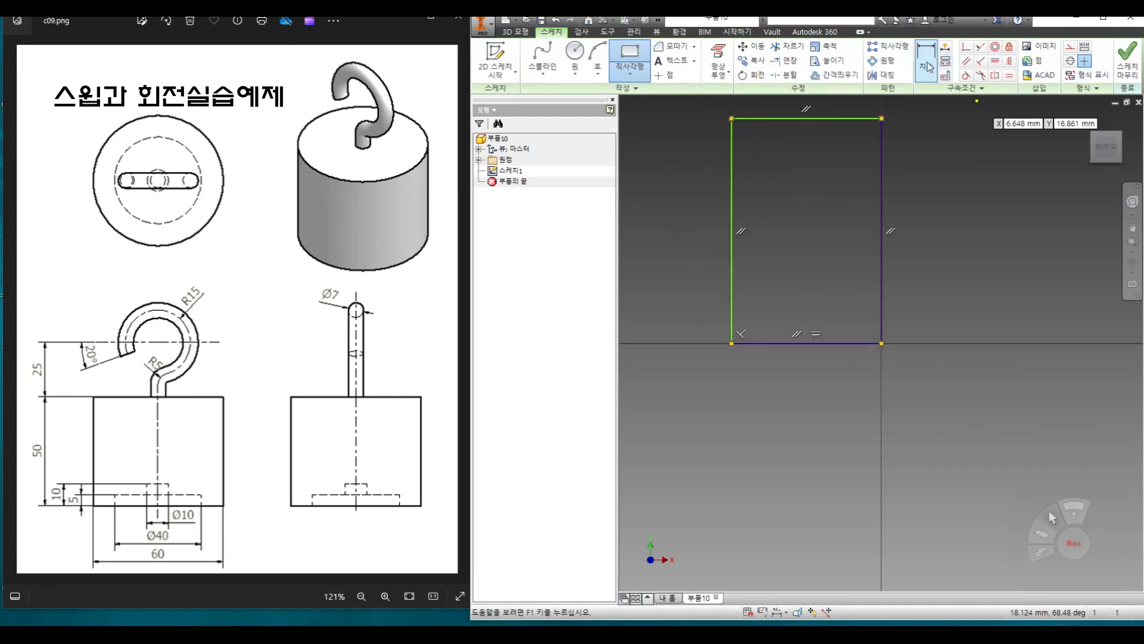
left_click(828, 344)
left_click(824, 393)
type("30")
key("Return")
scroll(846, 246, "down", 2)
middle_click_drag(846, 246, 1116, 382)
left_click(822, 314)
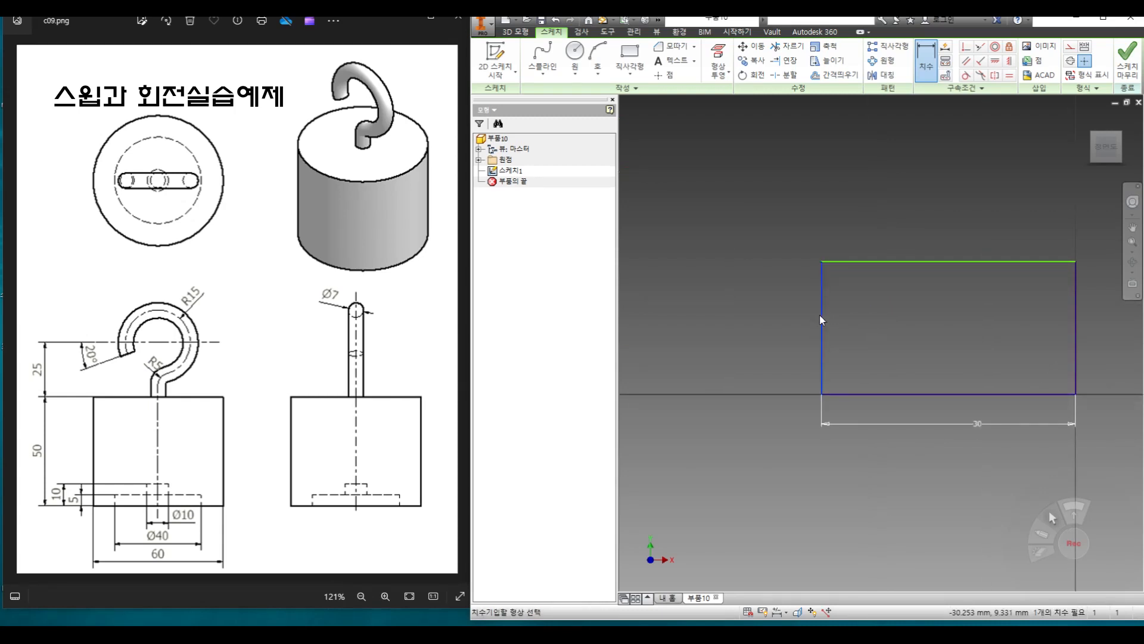
left_click(749, 305)
type("50")
key("Return")
scroll(849, 366, "down", 2)
middle_click_drag(849, 365, 774, 439)
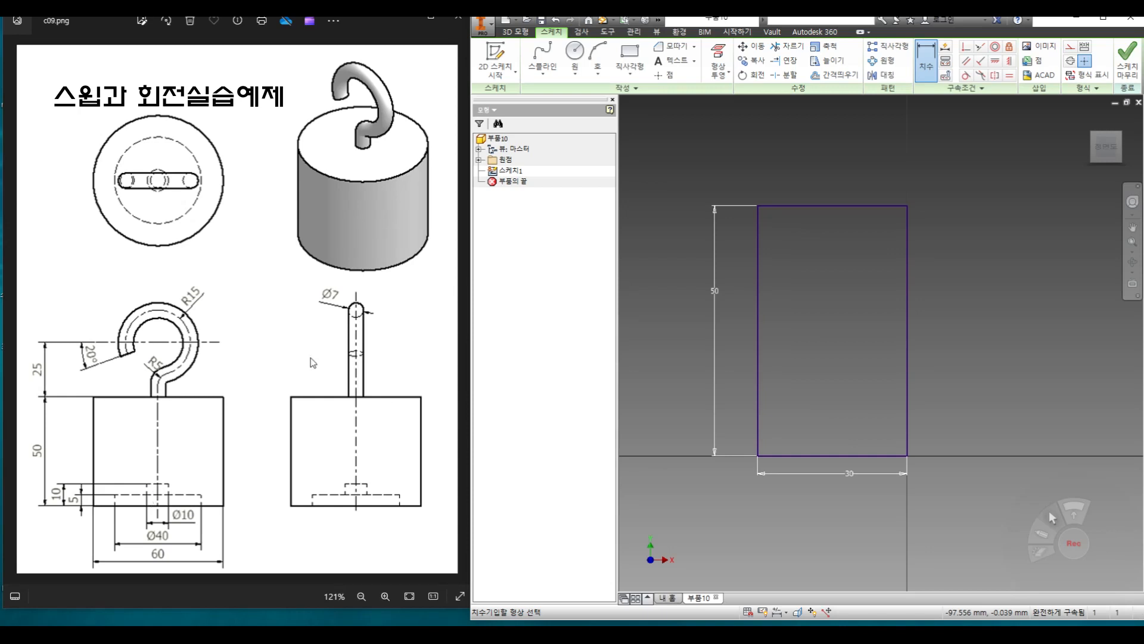
Offset the rectangle's right edge inward twice, placing vertical lines about 9 mm and 19.5 mm from that edge
left_click(835, 75)
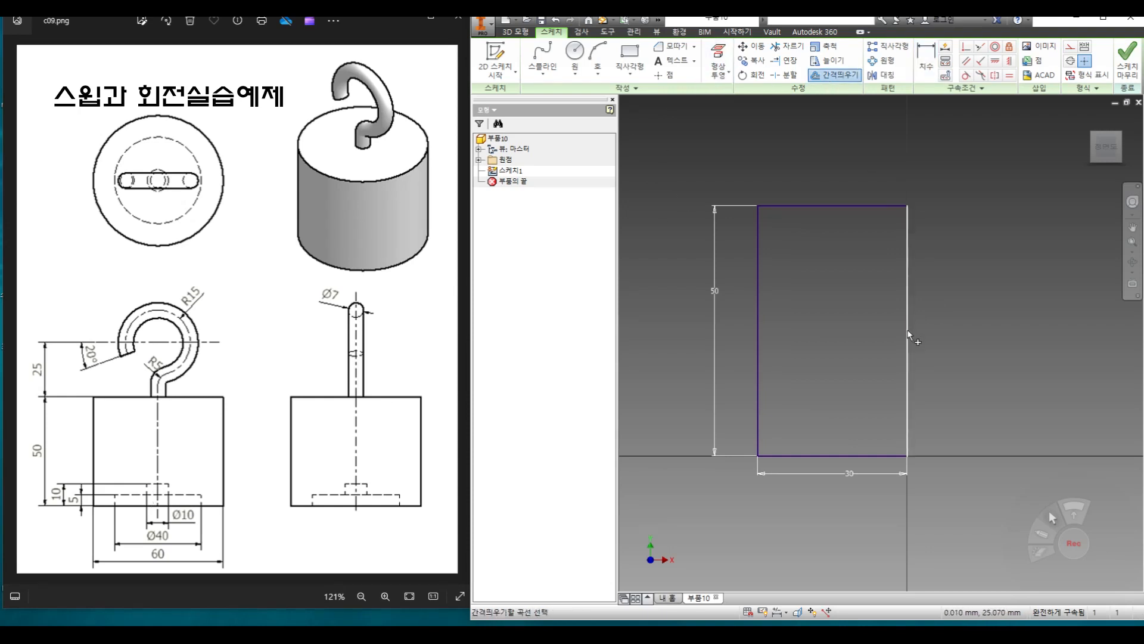
right_click(864, 332)
left_click(900, 335)
left_click(864, 382)
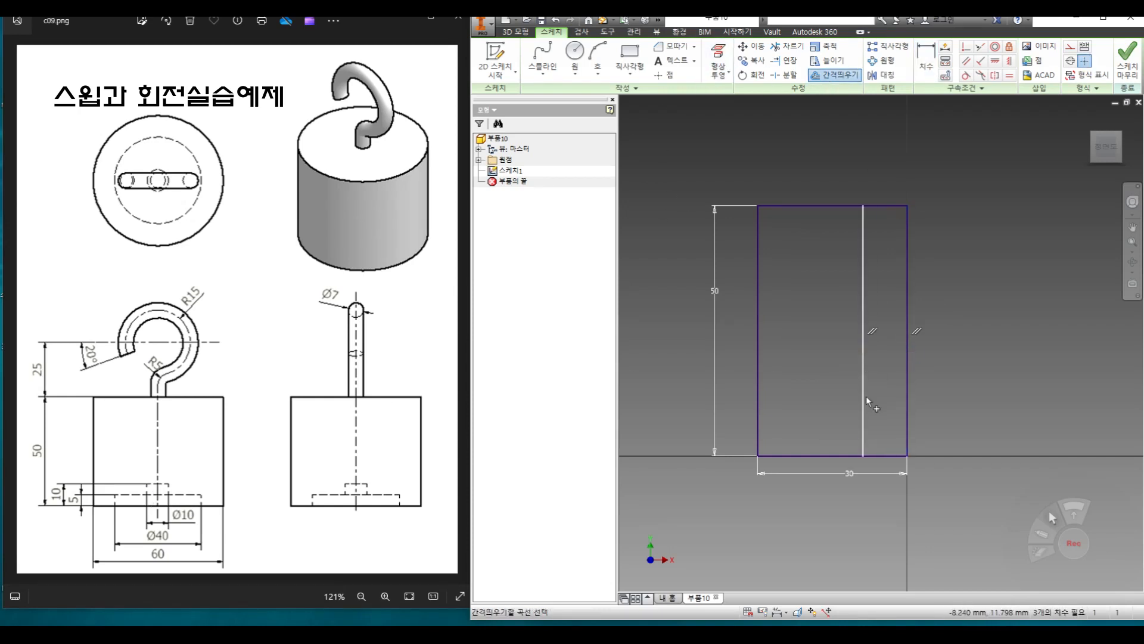
right_click(828, 377)
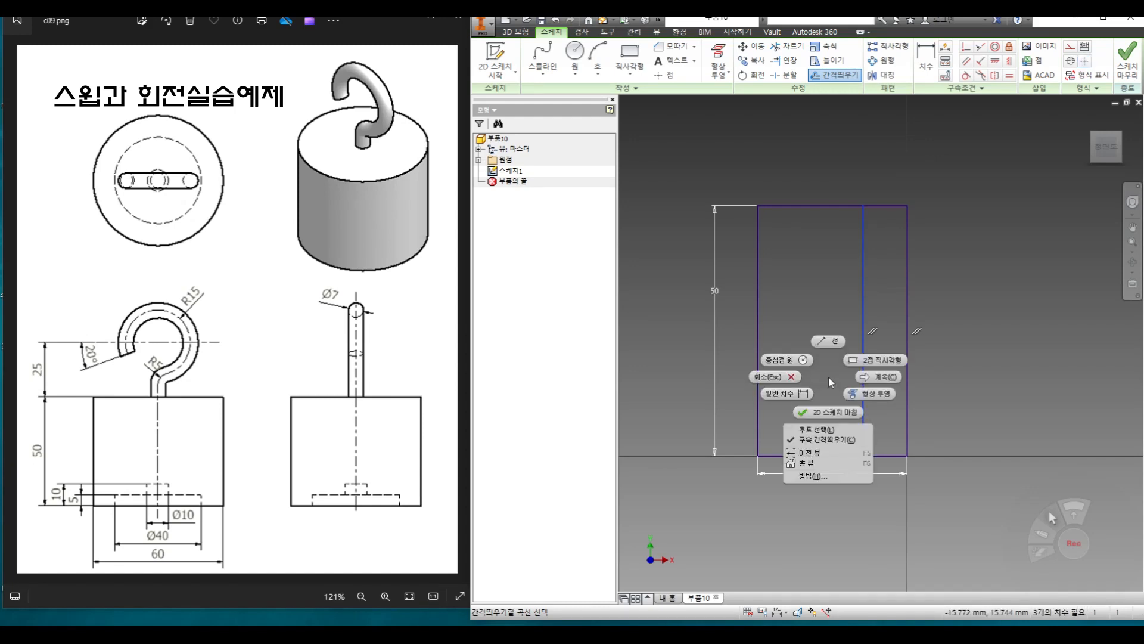
left_click(879, 377)
left_click(810, 383)
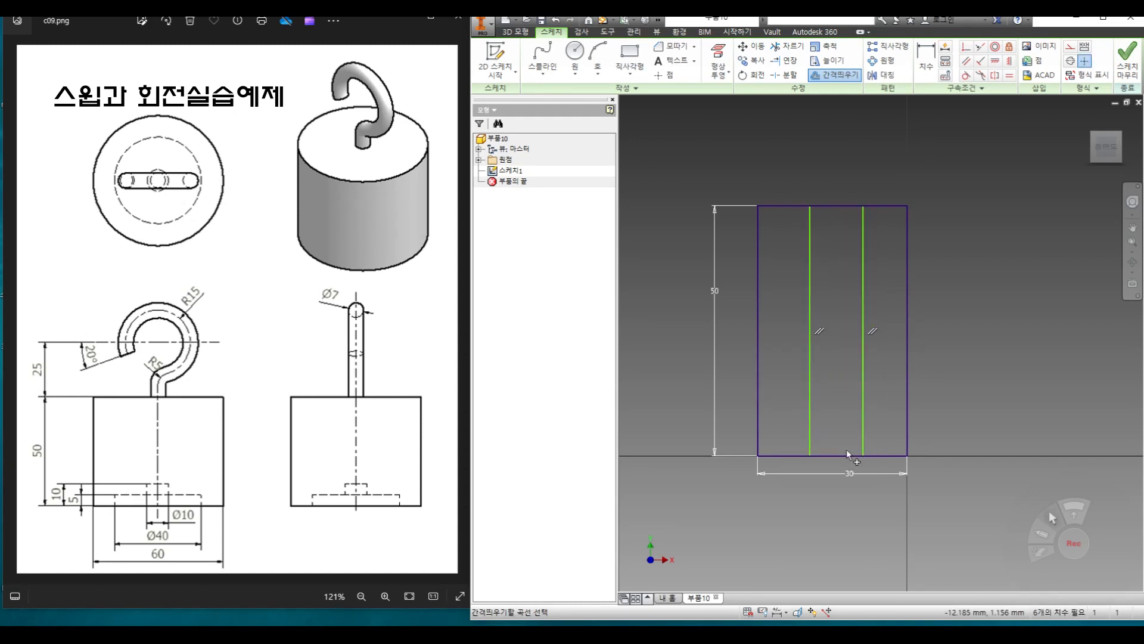
Offset the rectangle's bottom edge upward twice, placing the first horizontal line about 8 mm above it and the second higher
right_click(839, 410)
left_click(881, 410)
left_click(846, 417)
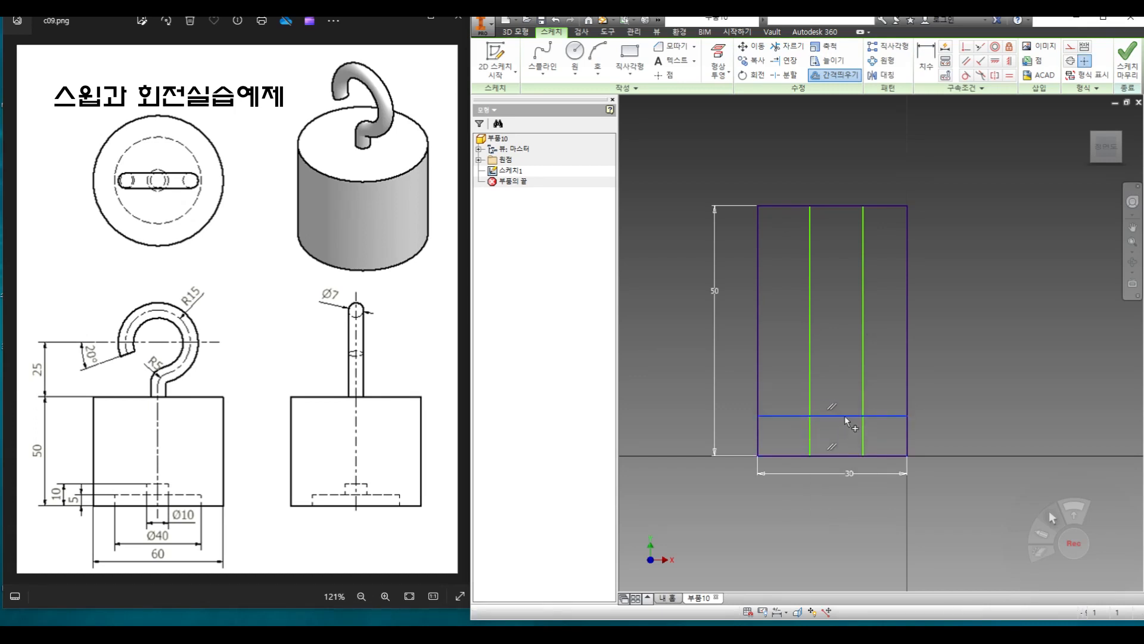
right_click(846, 387)
left_click(887, 388)
left_click(837, 384)
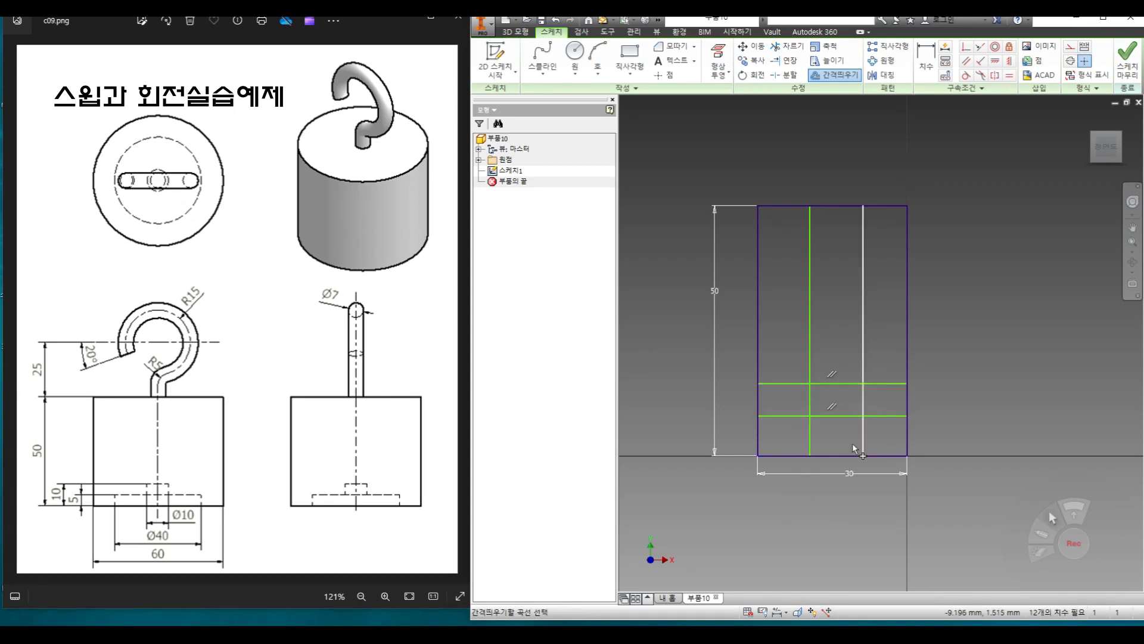
Dimension the two inner vertical lines 5 mm and 20 mm from the rectangle's right edge
key("d")
left_click(864, 433)
left_click(907, 443)
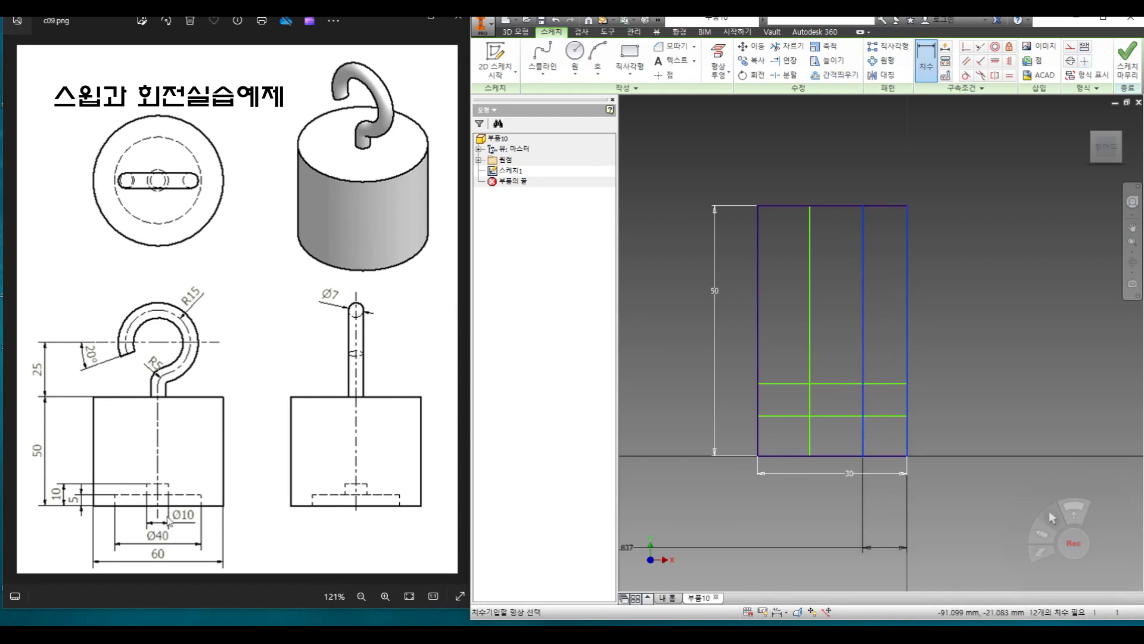
left_click(880, 492)
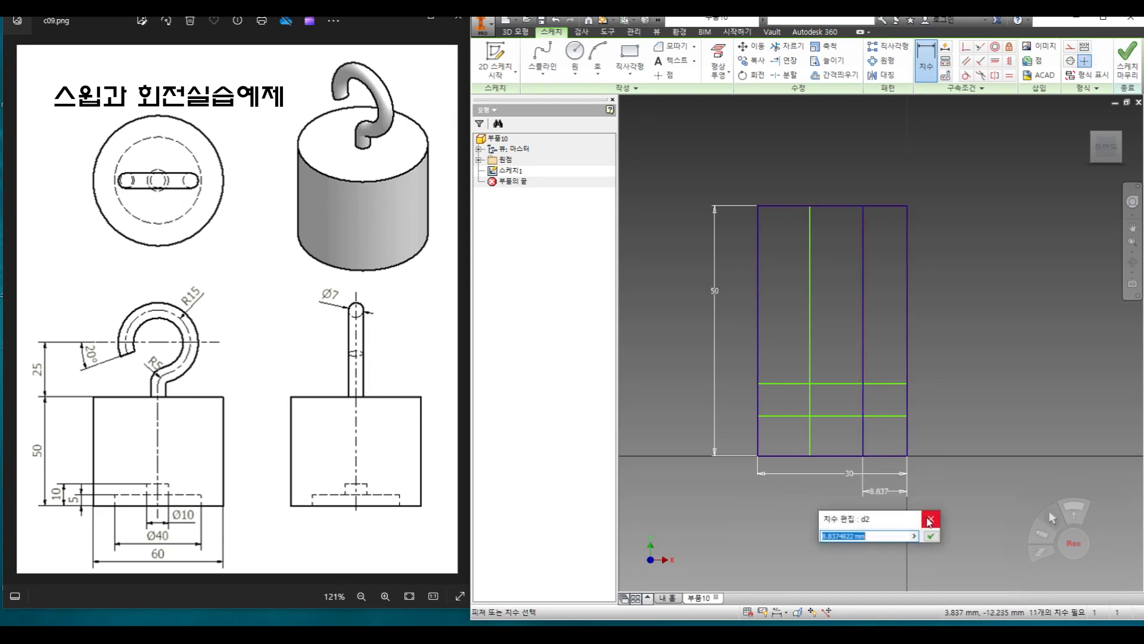
type("5")
key("Return")
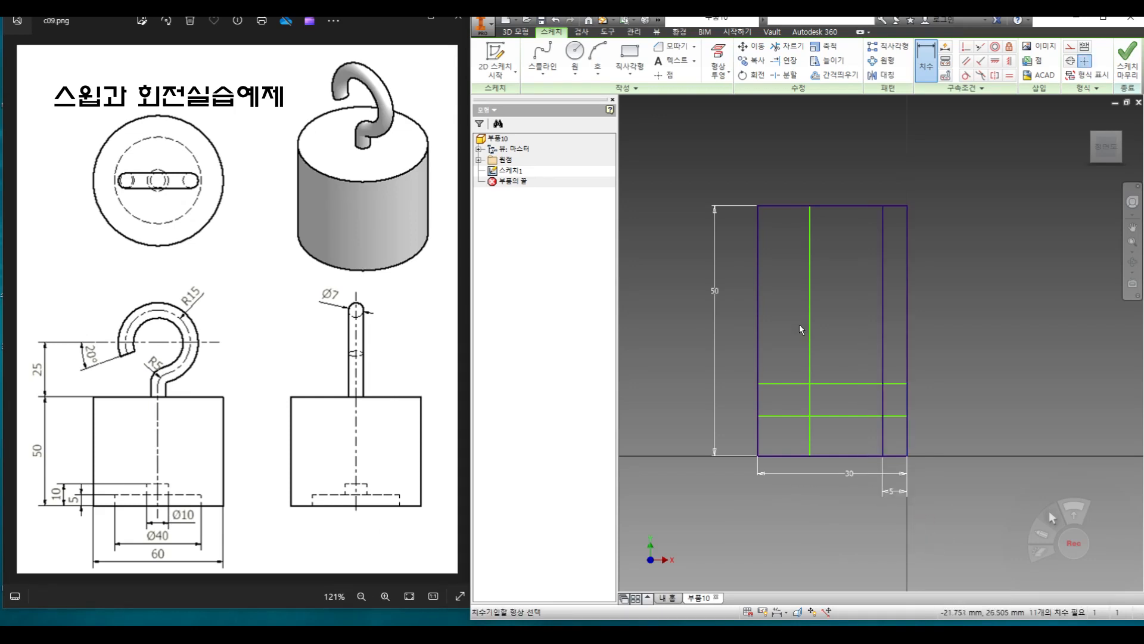
left_click(810, 334)
left_click(907, 333)
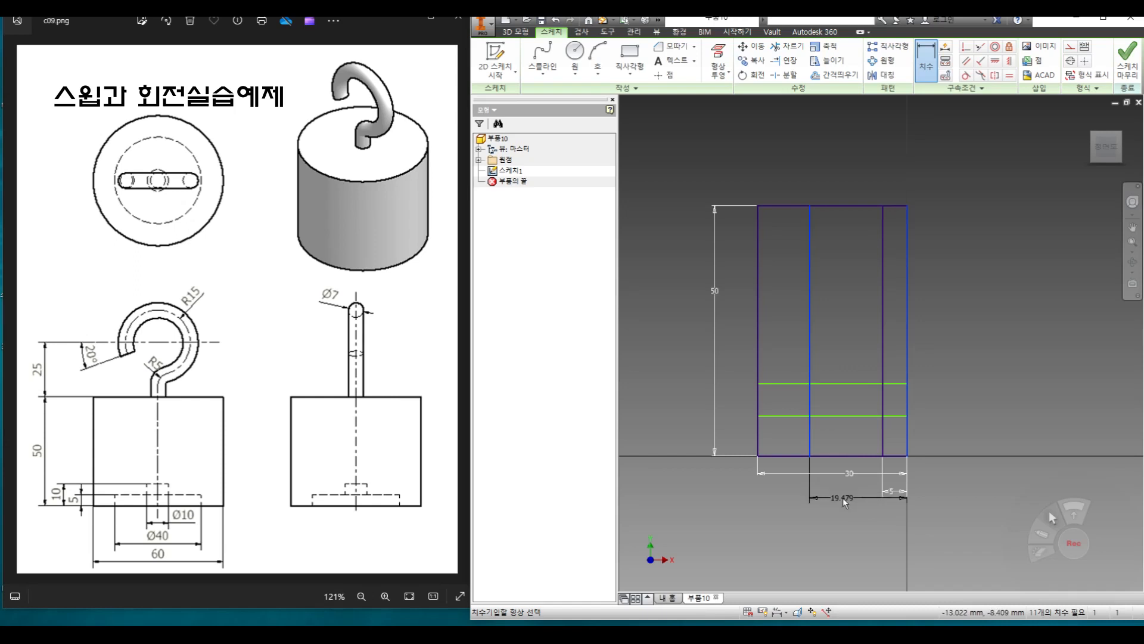
left_click(853, 519)
type("20")
key("Return")
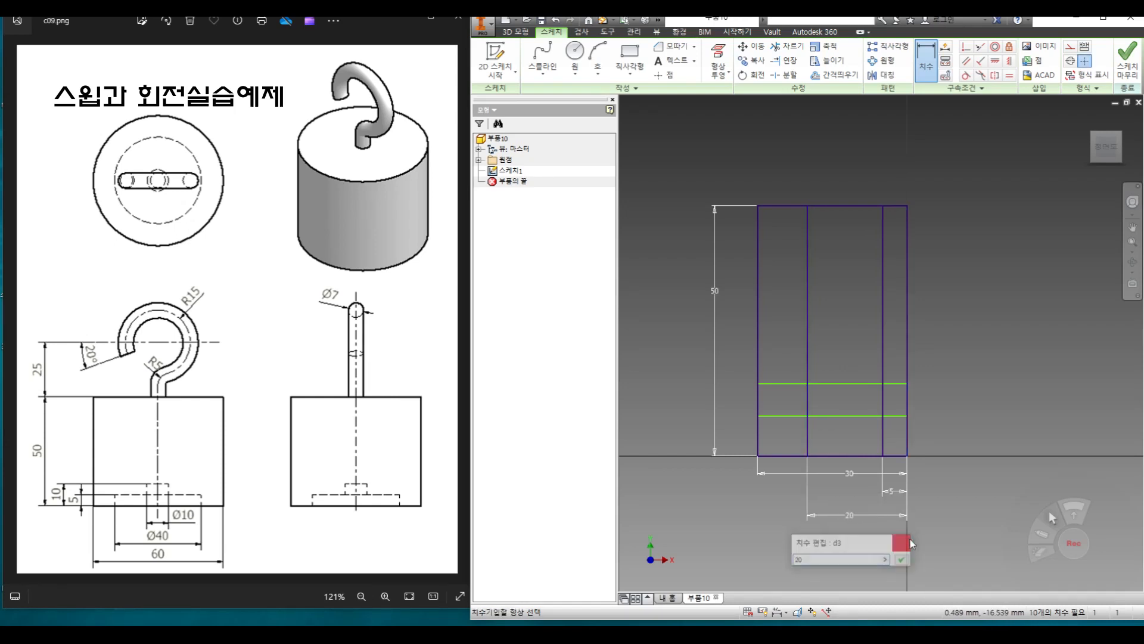
Dimension the lower inner horizontal line 5 mm above the bottom edge and the upper one 5 mm above the lower
left_click(828, 415)
left_click(833, 456)
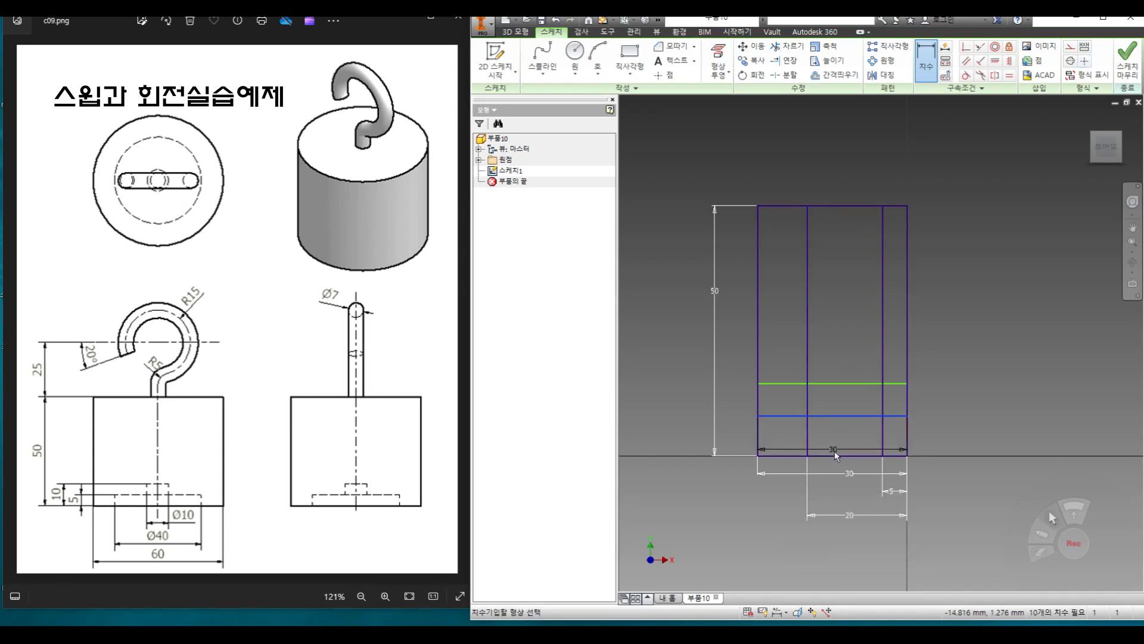
left_click(741, 442)
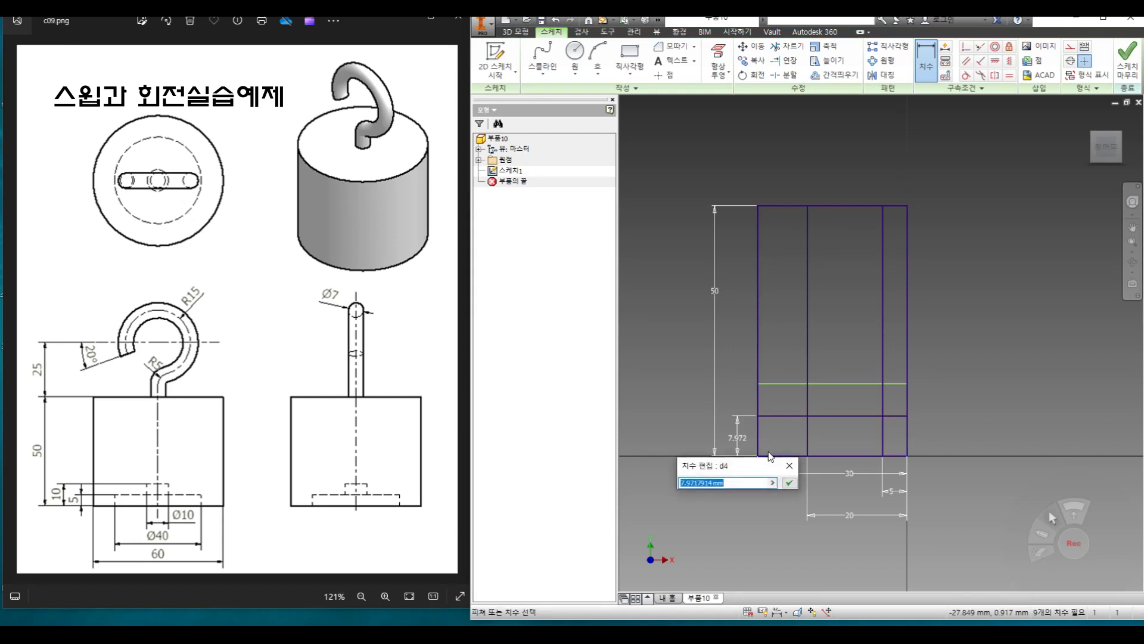
type("5")
key("Return")
left_click(814, 430)
left_click(822, 383)
left_click(736, 412)
type("5")
key("Return")
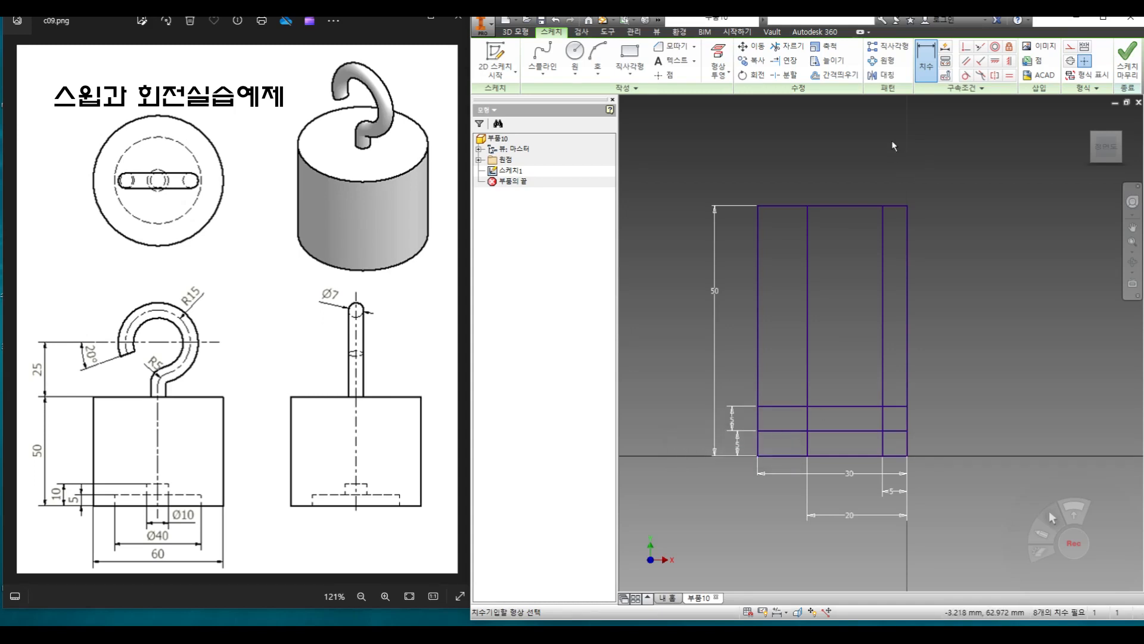
Trim the excess line segments to leave one closed profile with a two-step recess at its lower right corner
left_click(788, 46)
left_click(885, 387)
left_click(875, 406)
left_click(807, 420)
left_click(793, 431)
left_click(792, 407)
left_click(807, 389)
left_click(895, 432)
left_click(883, 443)
left_click(906, 436)
left_click(864, 455)
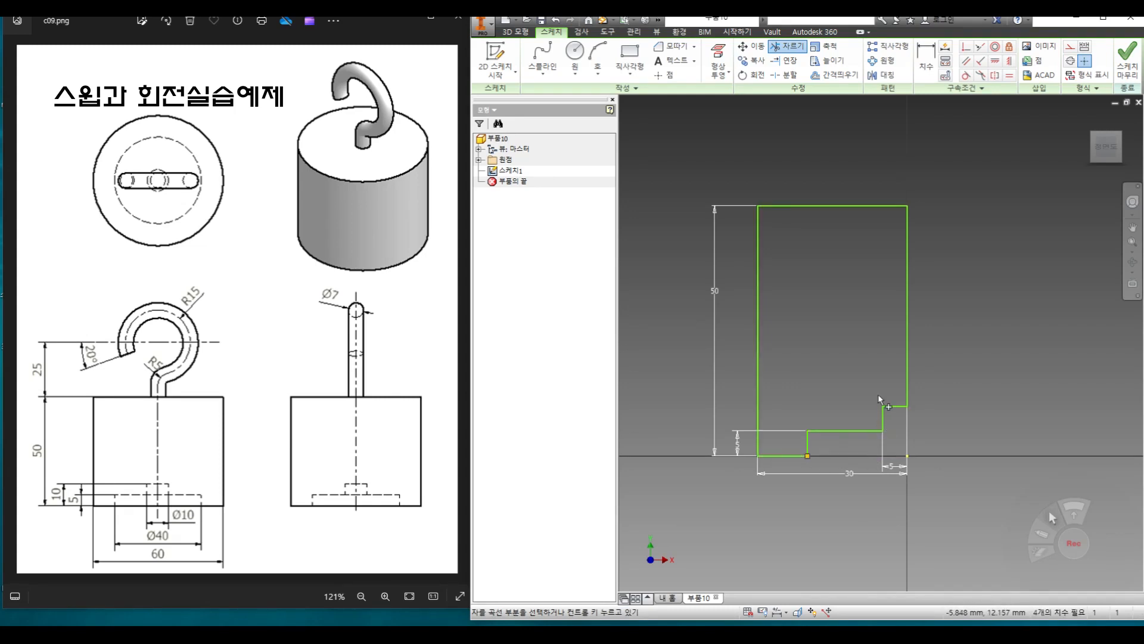
Finish the sketch and revolve the stepped profile a full turn around its right vertical edge
left_click(1128, 60)
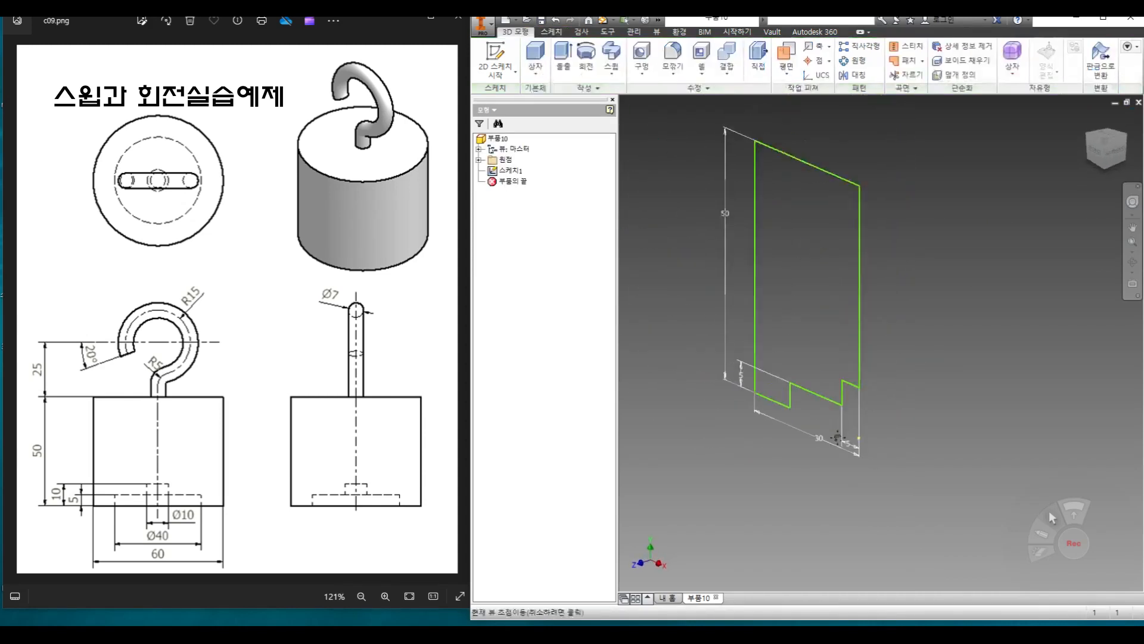
left_click(581, 70)
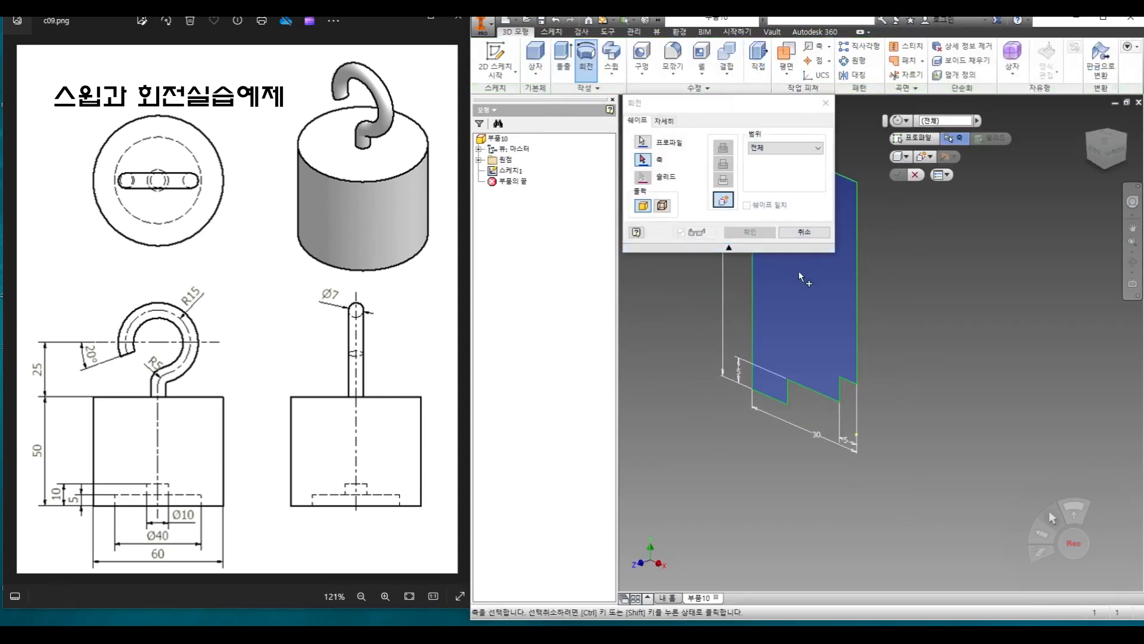
left_click(859, 225)
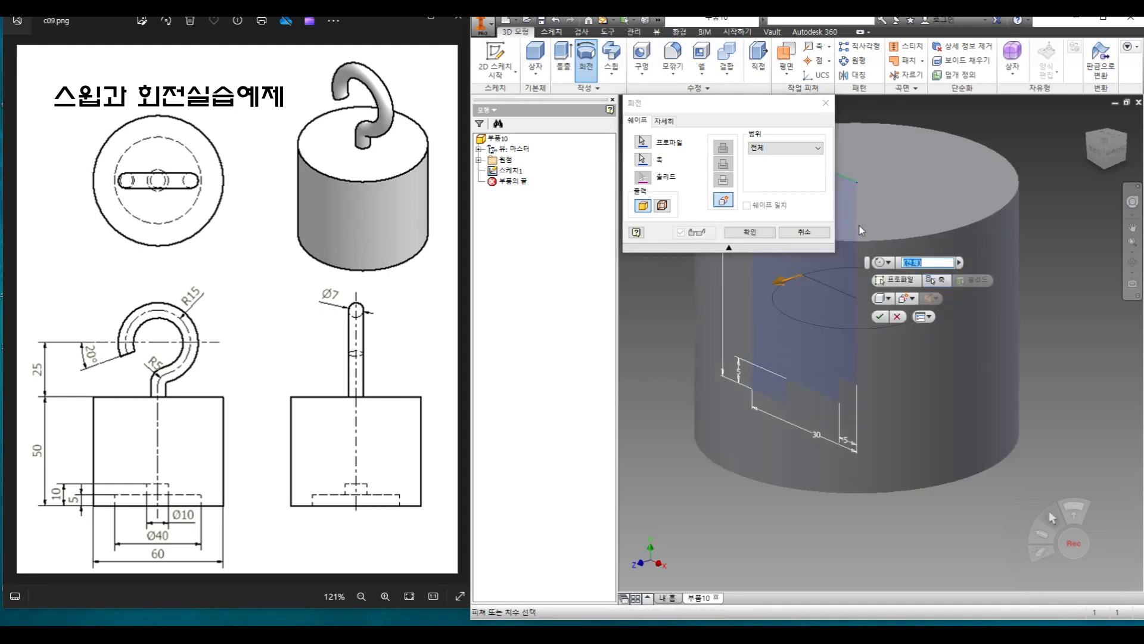
left_click(752, 232)
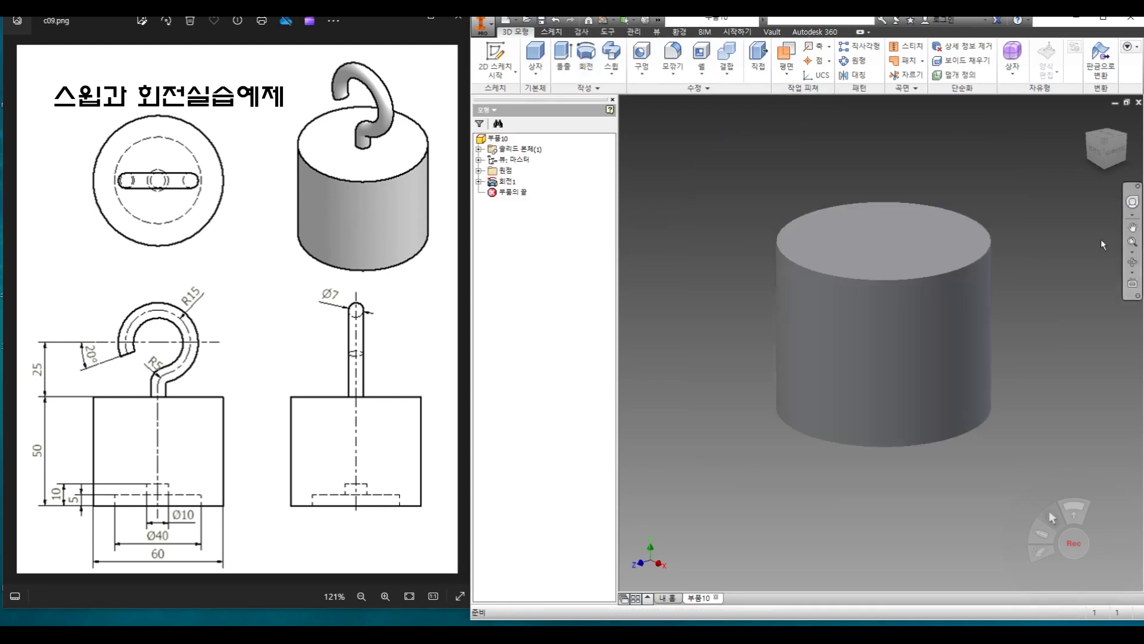
Start a new 2D sketch on the origin YZ plane through the cylinder
left_click(1133, 262)
left_click_drag(886, 357, 871, 399)
right_click(993, 270)
left_click(924, 270)
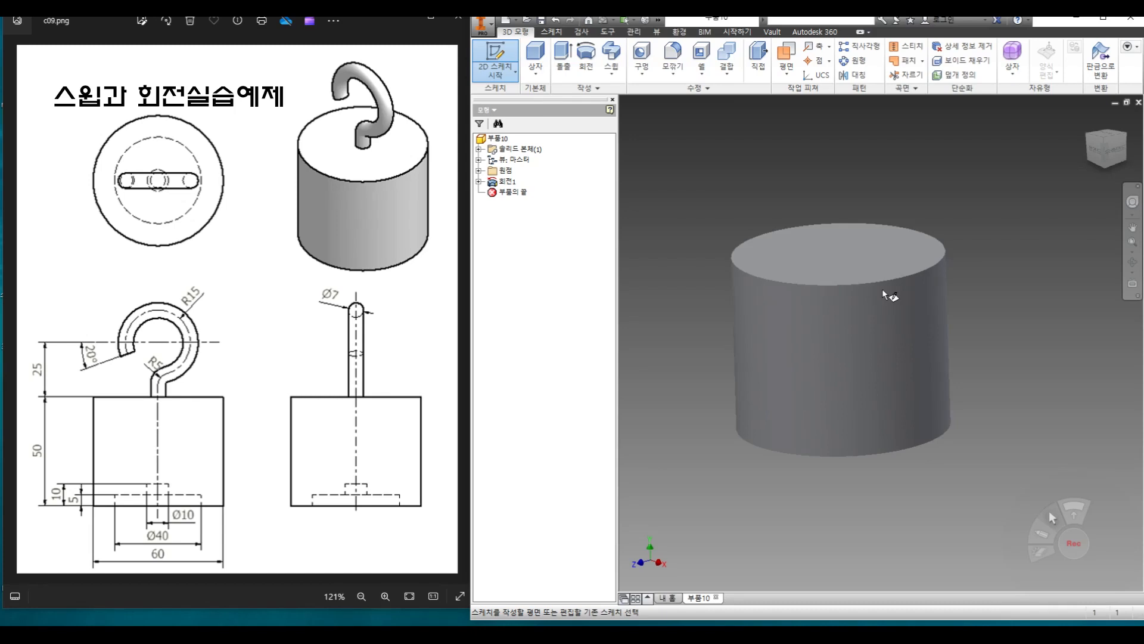
left_click(782, 76)
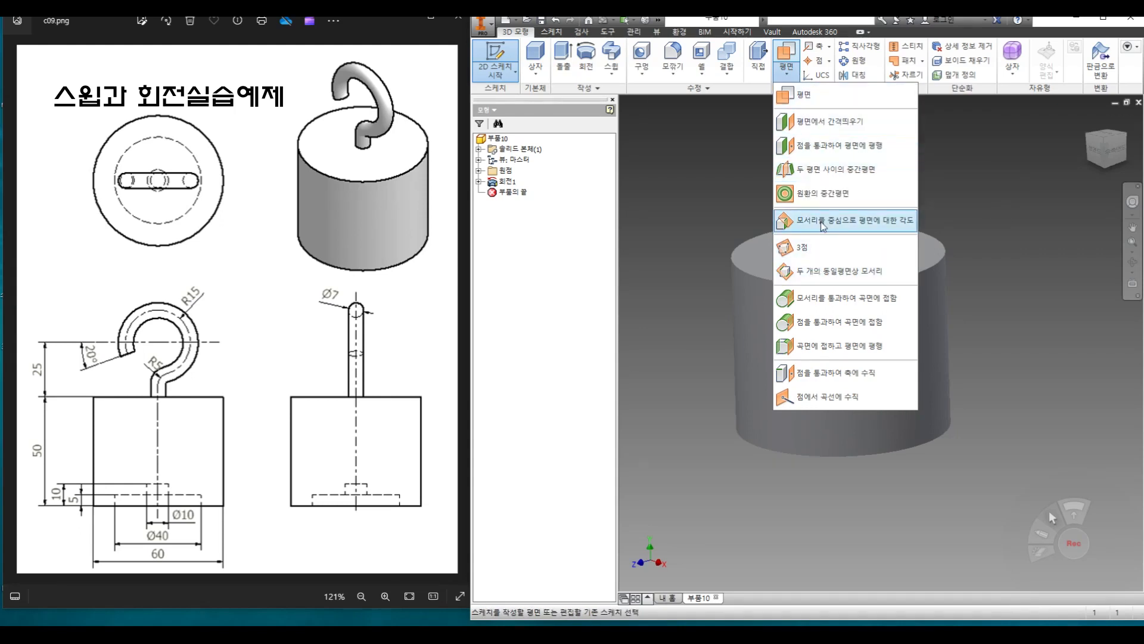
left_click(745, 89)
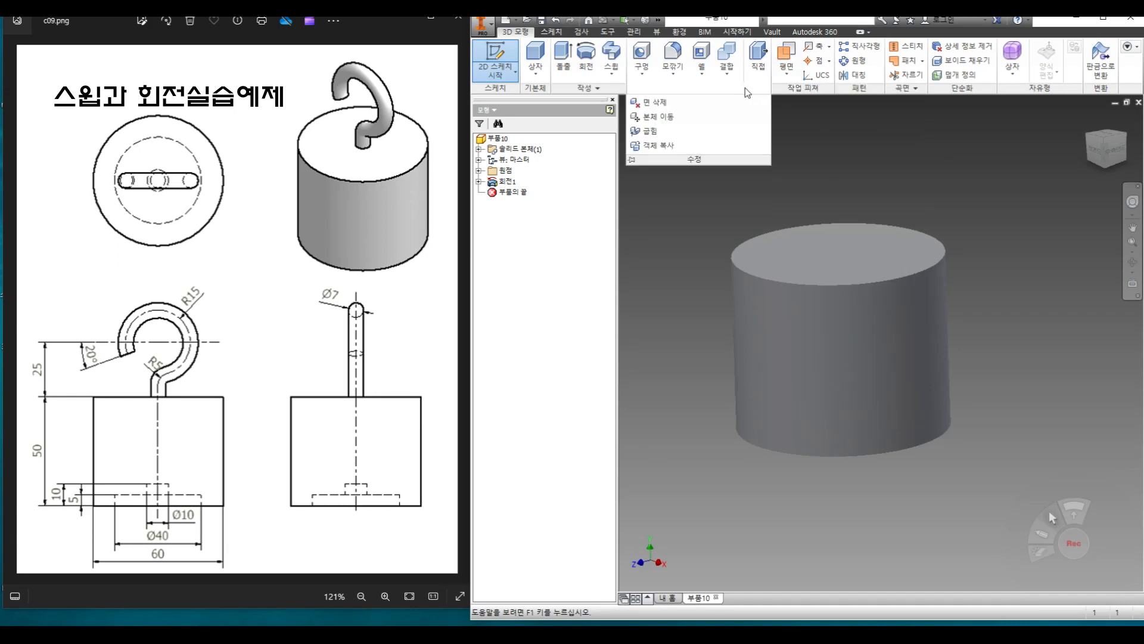
left_click(479, 170)
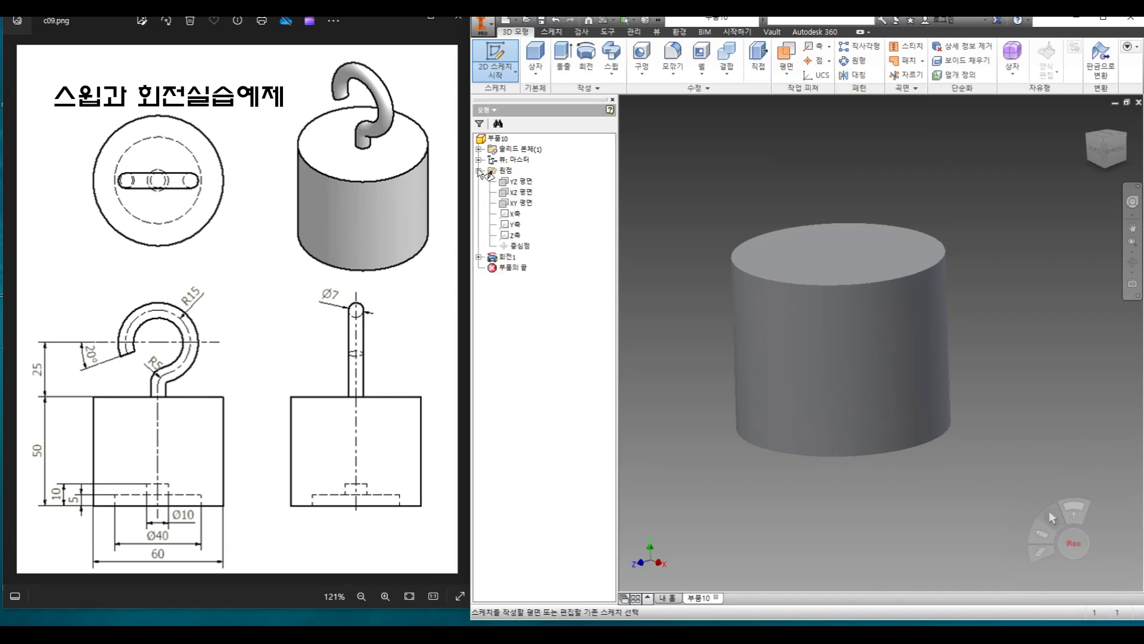
left_click(523, 182)
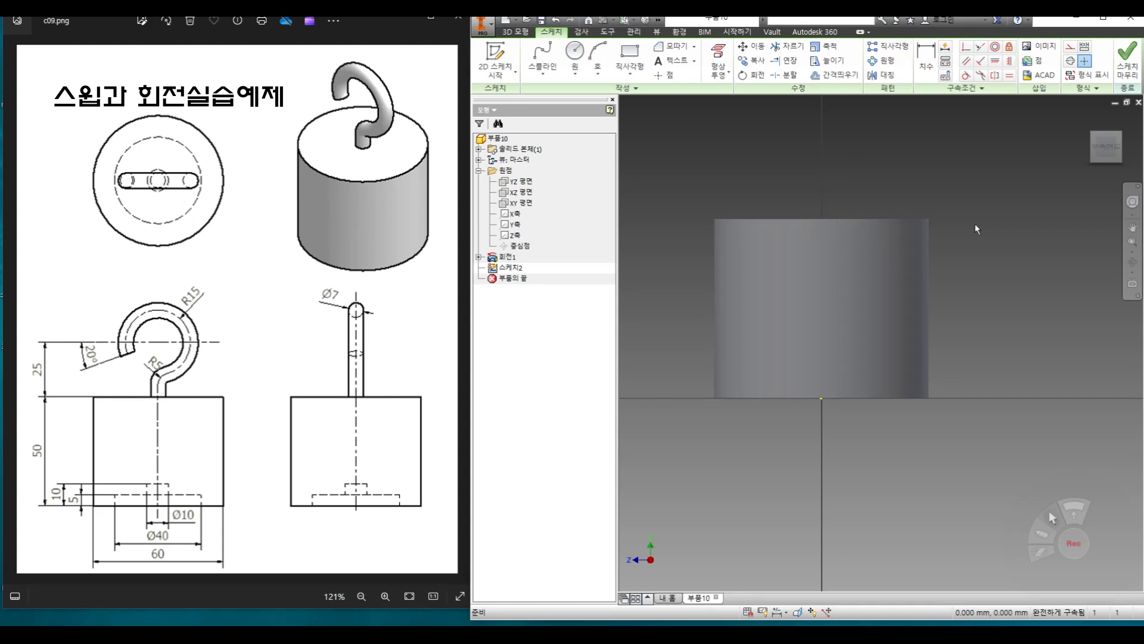
Project the cylinder's top edge into the sketch and slice the model at the sketch plane
left_click(719, 66)
left_click(742, 109)
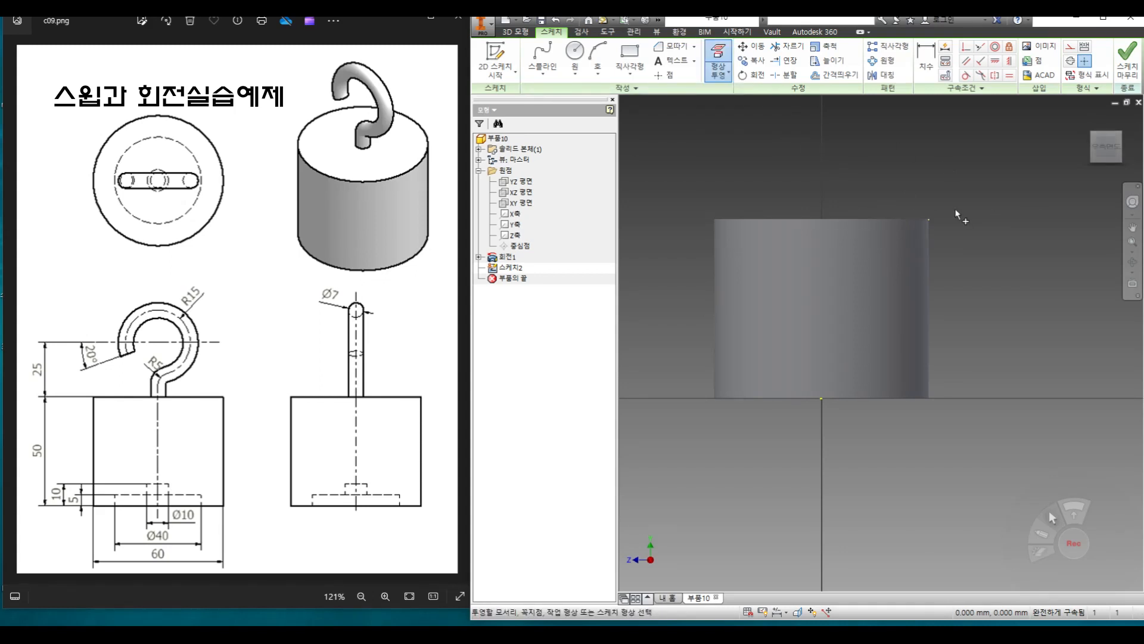
right_click(995, 230)
left_click(1028, 234)
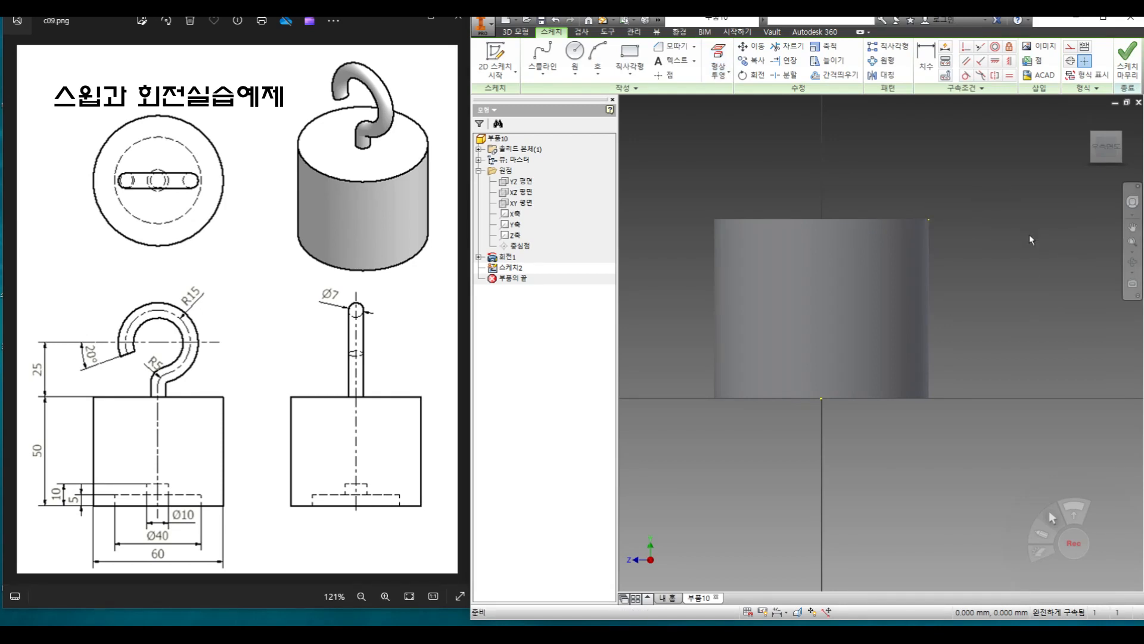
key("F7")
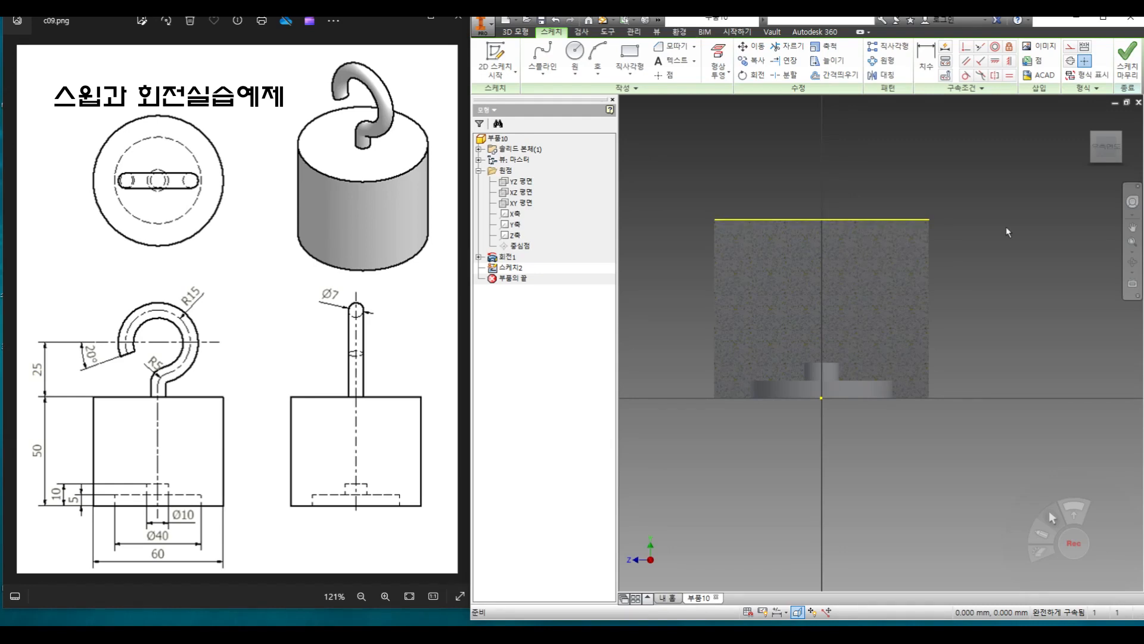
middle_click_drag(1006, 245, 998, 325)
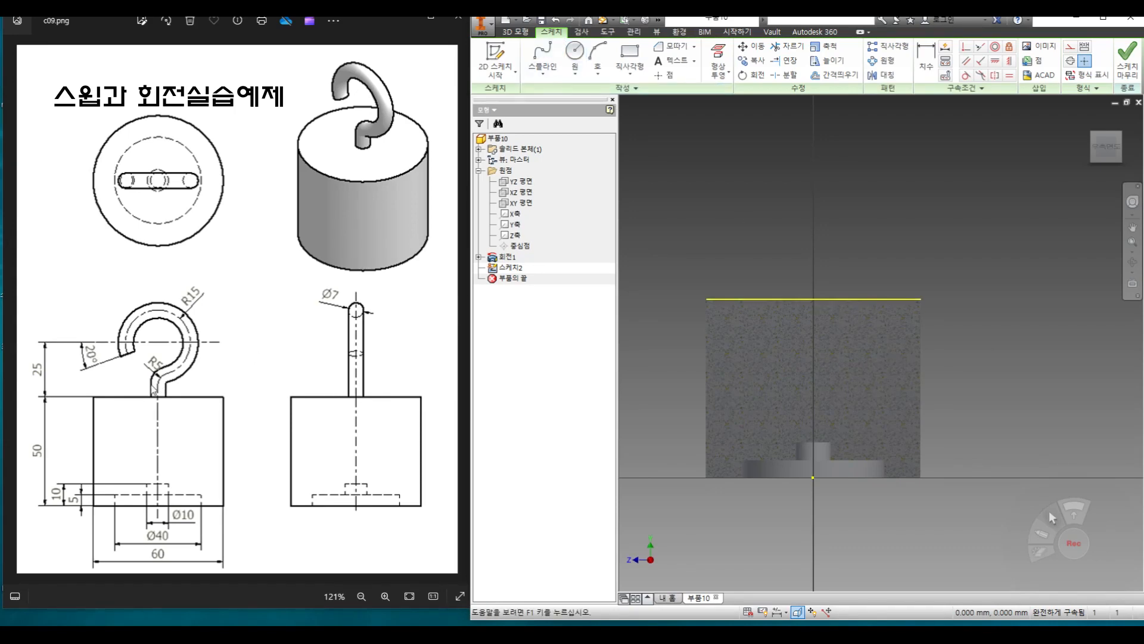
Offset the projected top edge upward by about 21 mm
scroll(81, 361, "down", 2)
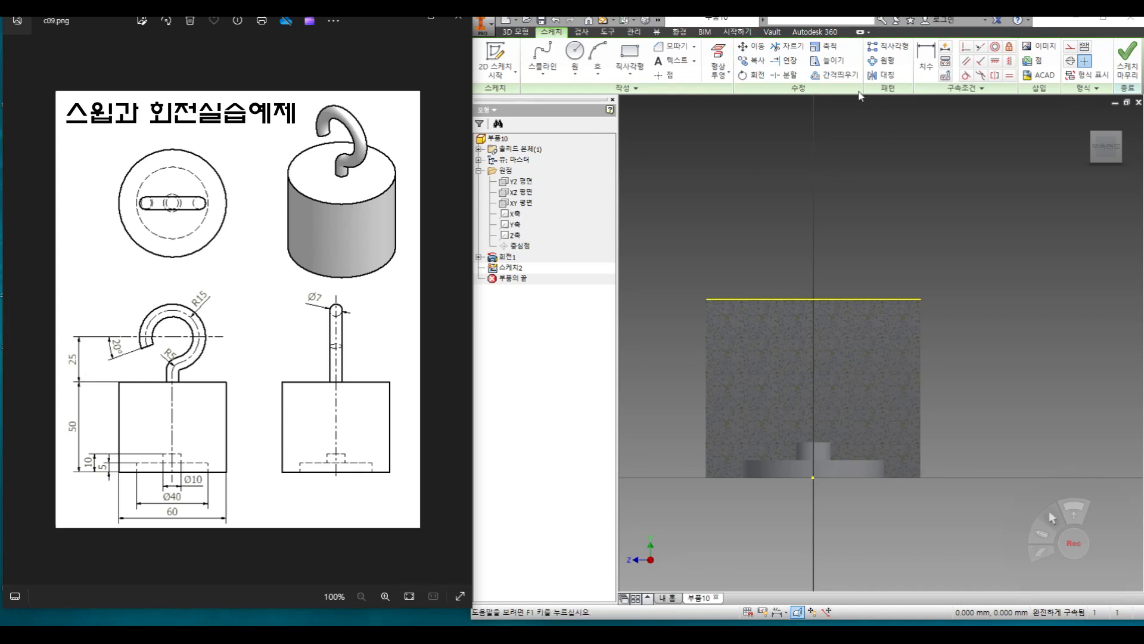
left_click(834, 75)
left_click(888, 298)
right_click(854, 249)
left_click(889, 246)
left_click(870, 224)
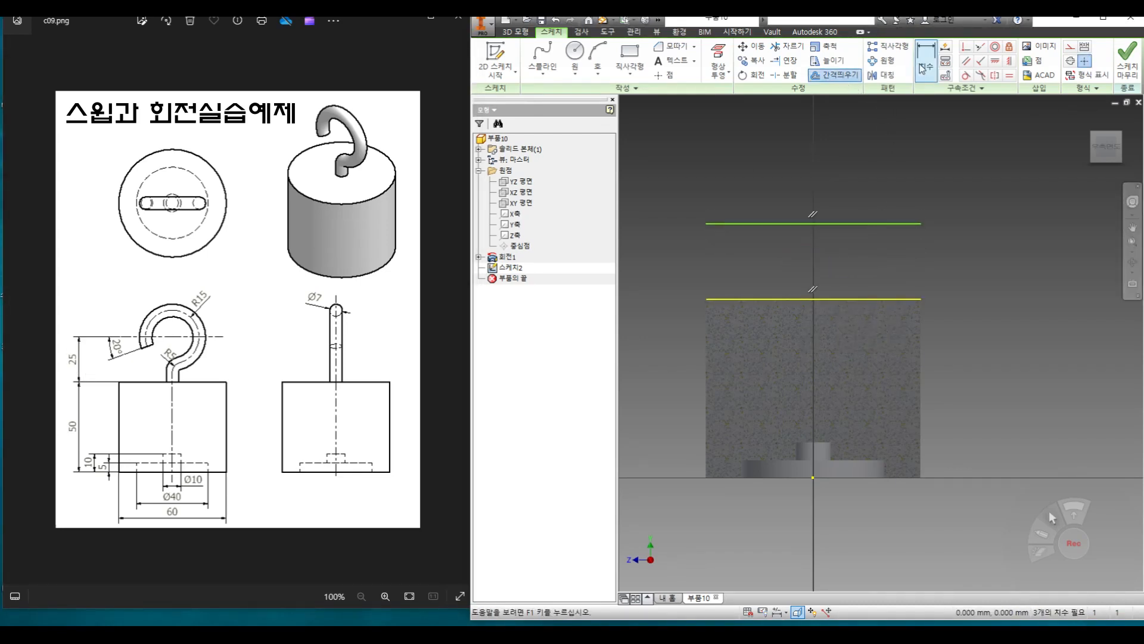
Dimension the offset line 25 mm above the cylinder's top edge
key("d")
left_click(906, 299)
left_click(911, 224)
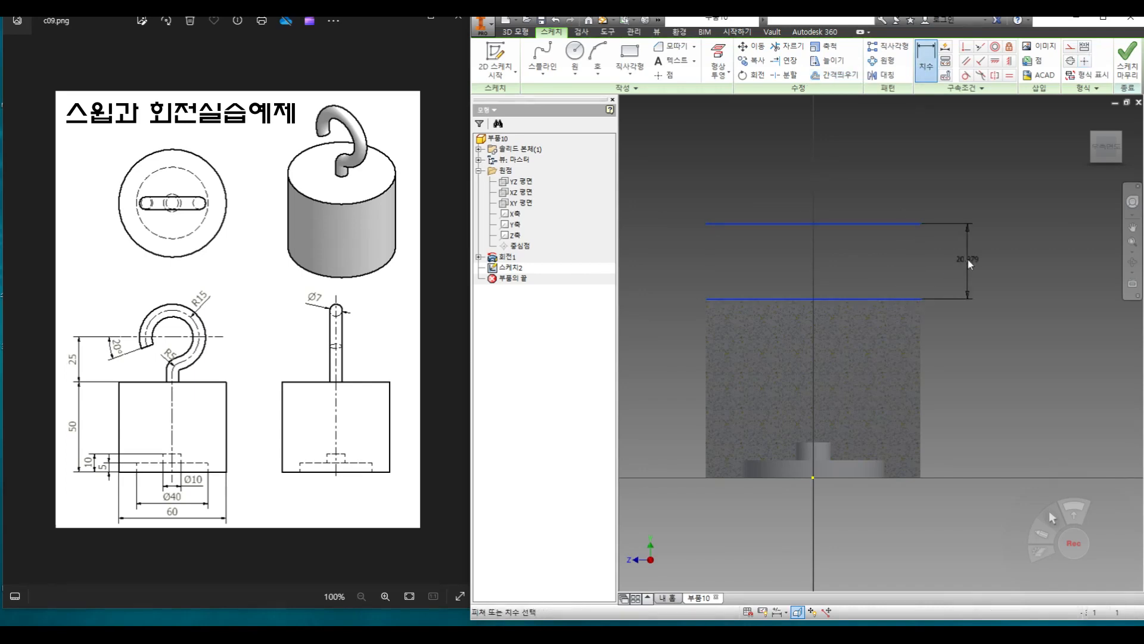
left_click(966, 286)
type("25")
key("Return")
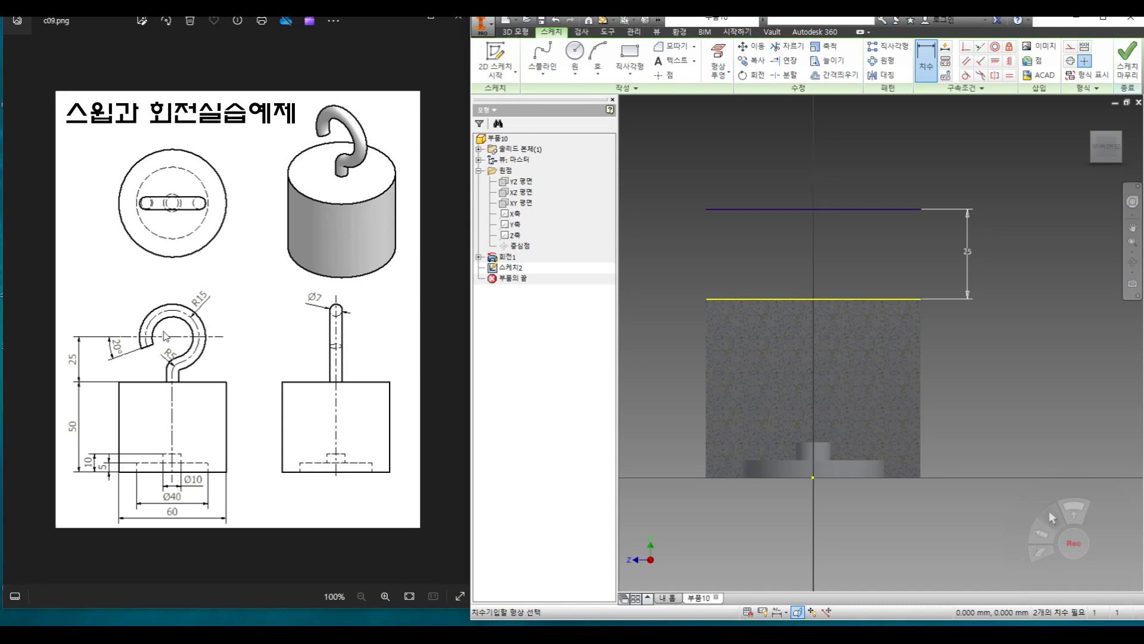
Sketch a circle centred on the midpoint of the offset horizontal line
left_click(575, 52)
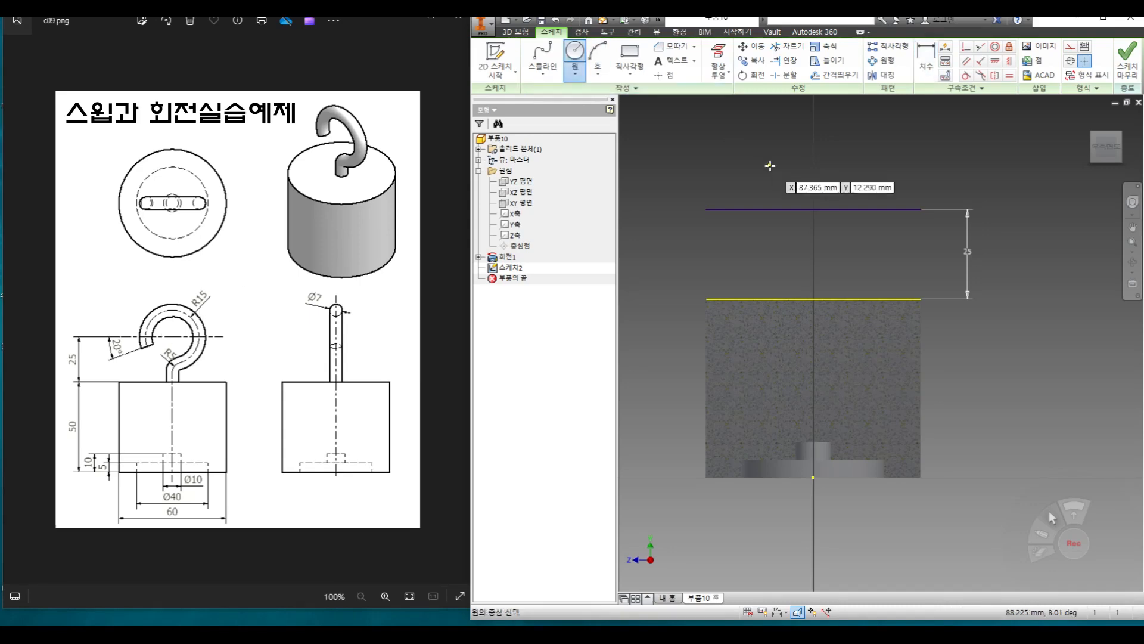
left_click(812, 208)
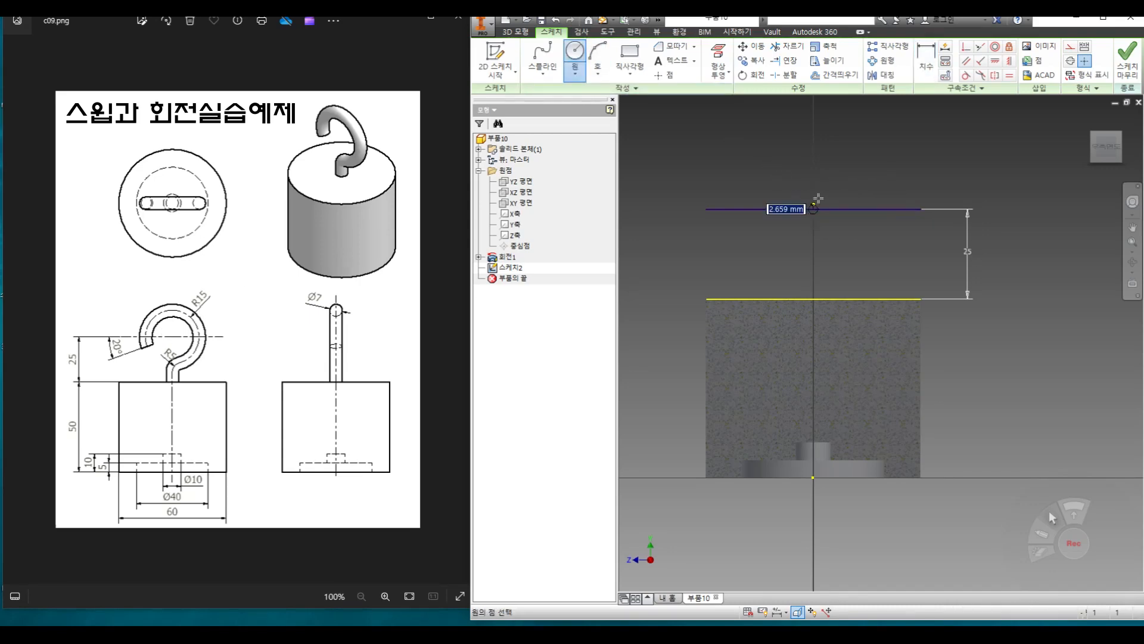
left_click(837, 152)
Add a radius dimension to the circle and set it to 15 mm
left_click(926, 59)
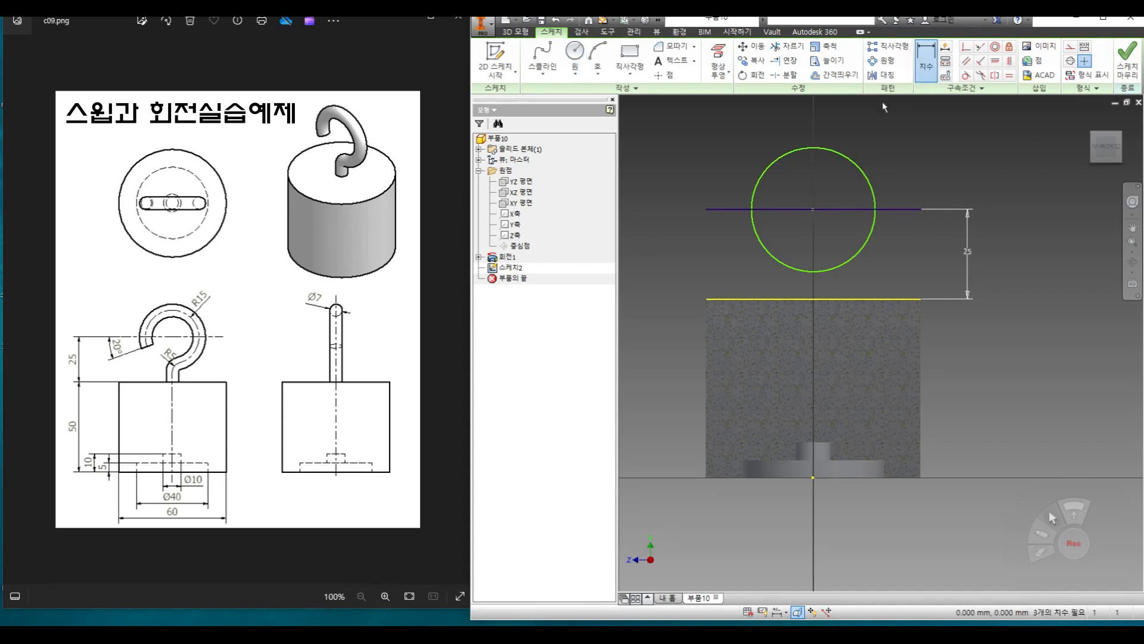
left_click(856, 165)
right_click(884, 144)
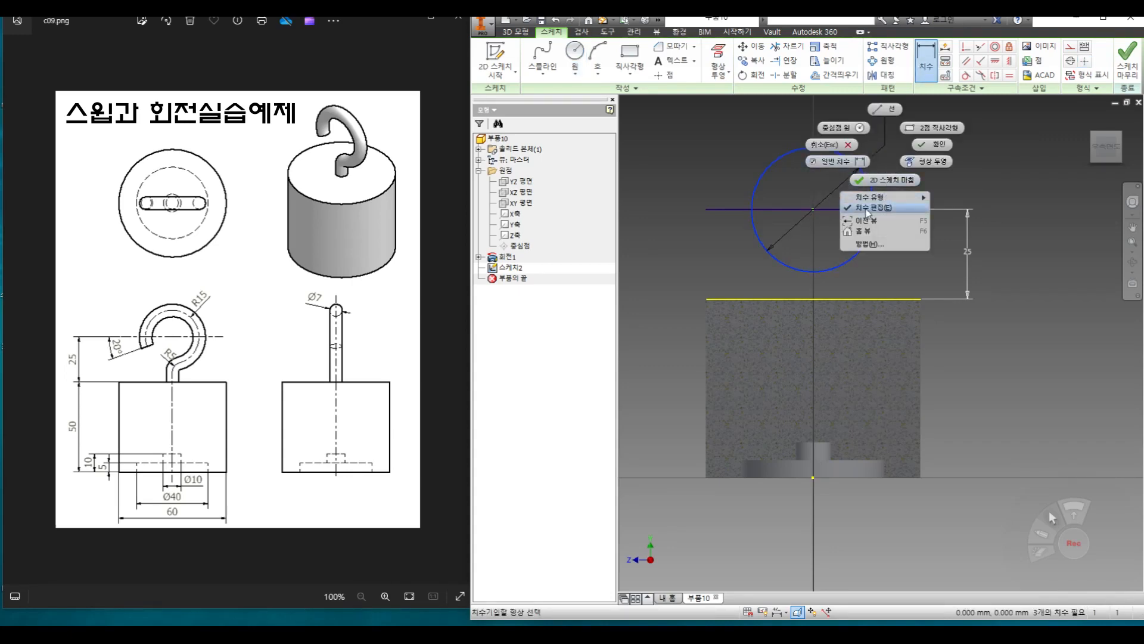
mouse_move(870, 198)
left_click(950, 207)
left_click(916, 194)
type("15")
key("Return")
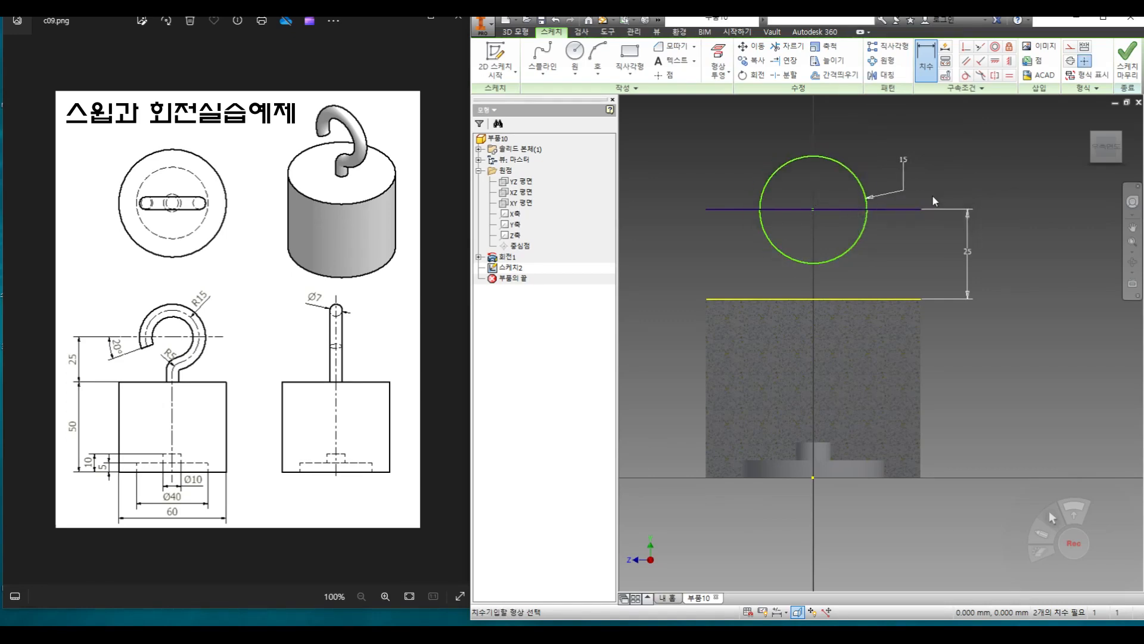
Draw a vertical line from the midpoint of the cylinder's top edge up to the circle's lowest point
left_click(543, 73)
left_click(560, 93)
left_click(814, 299)
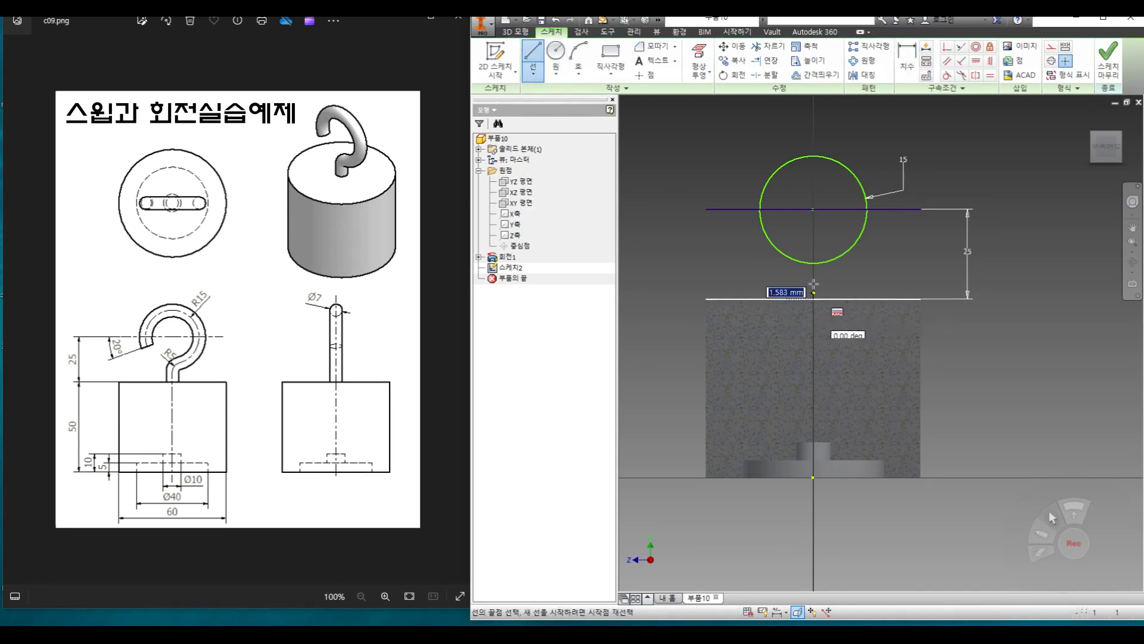
left_click(814, 263)
right_click(907, 247)
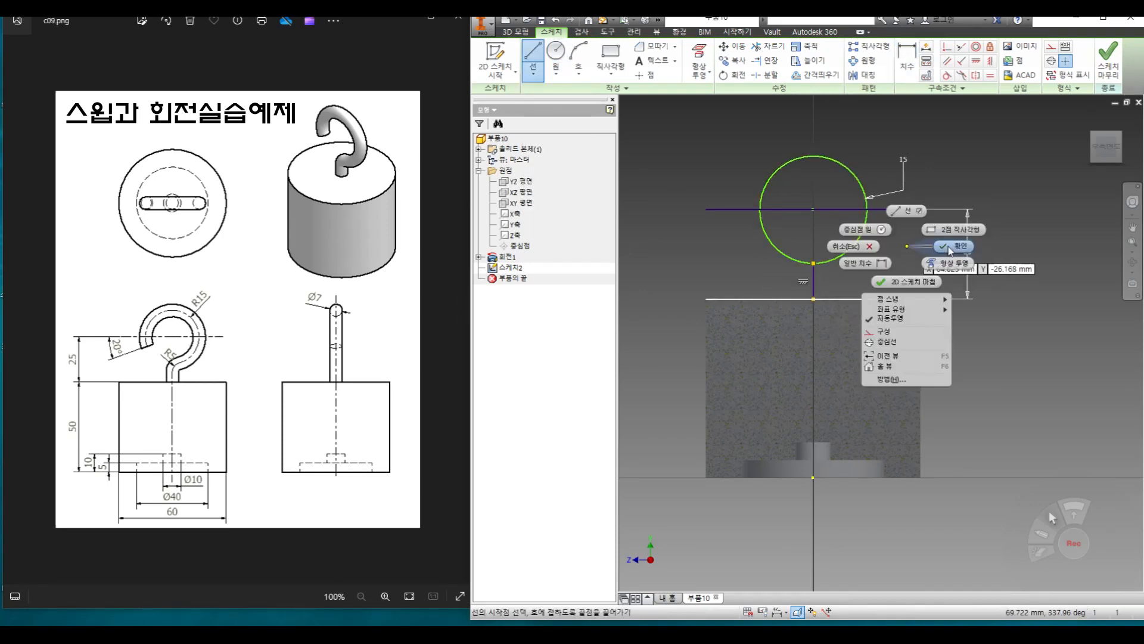
left_click(842, 256)
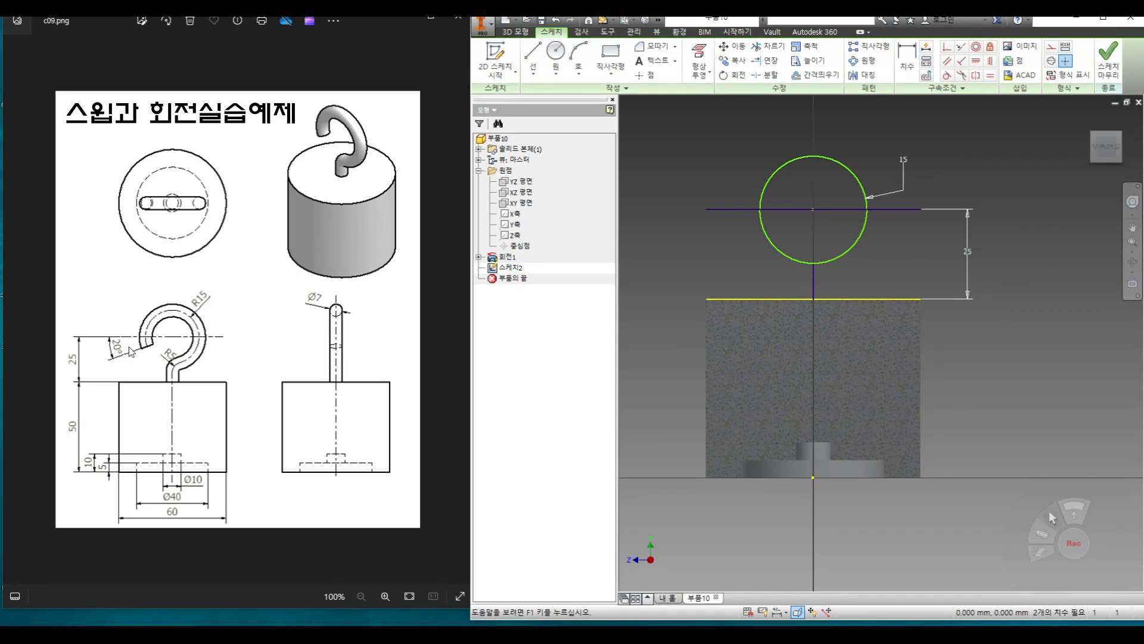
Draw a slanted line from the circle's centre down to the left, ending beyond the circle
left_click(533, 54)
left_click(813, 209)
left_click(713, 249)
right_click(707, 203)
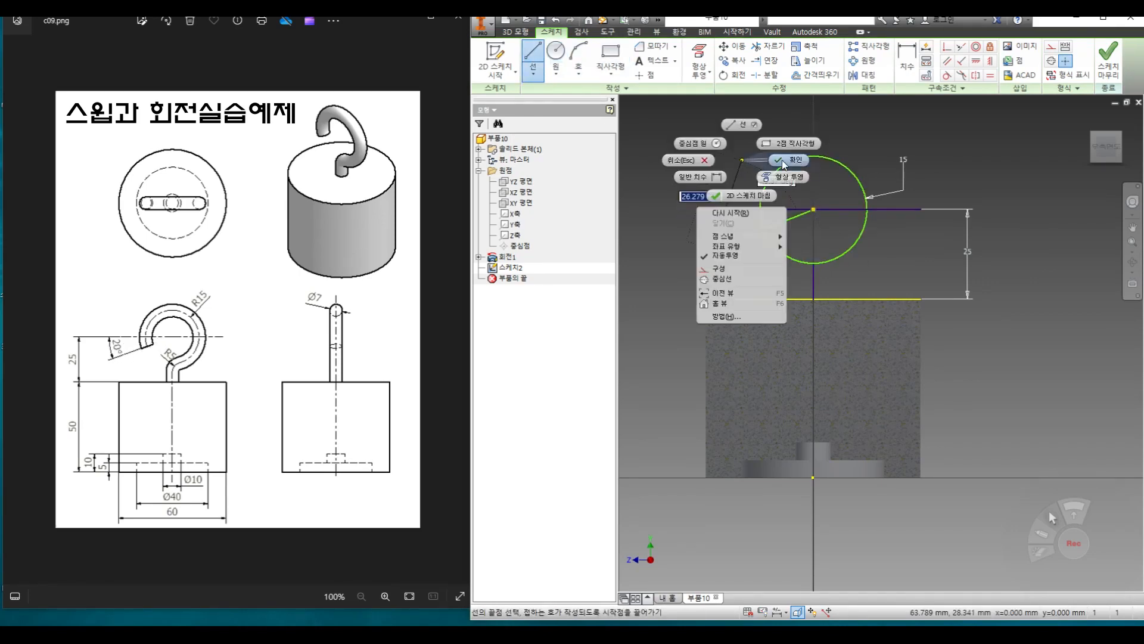
left_click(782, 159)
Dimension the angle between the horizontal line and the slanted line as 20 degrees
left_click(738, 209)
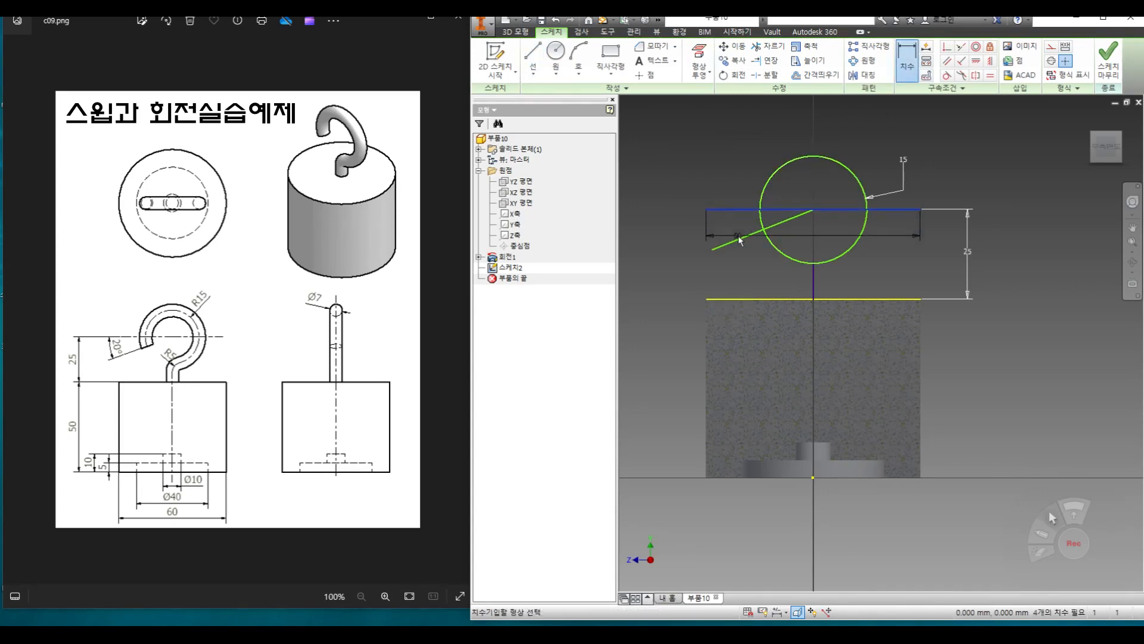
left_click(739, 239)
left_click(685, 237)
type("20")
key("Return")
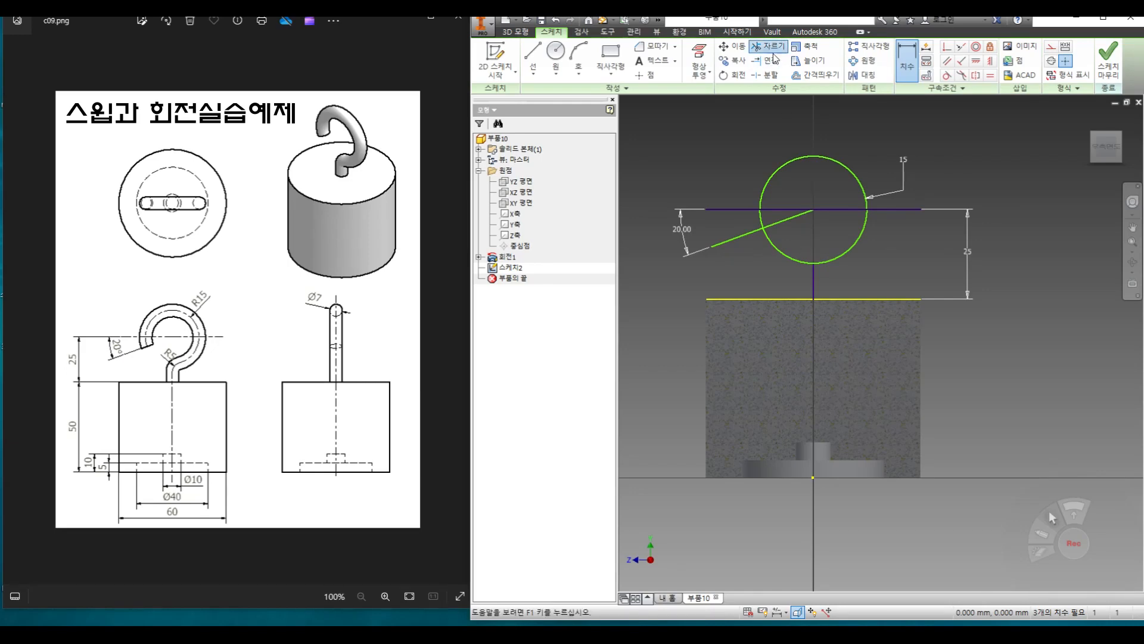
Trim the circle's lower-left arc between the slanted line and the vertical line to open the hook
left_click(768, 46)
left_click(786, 262)
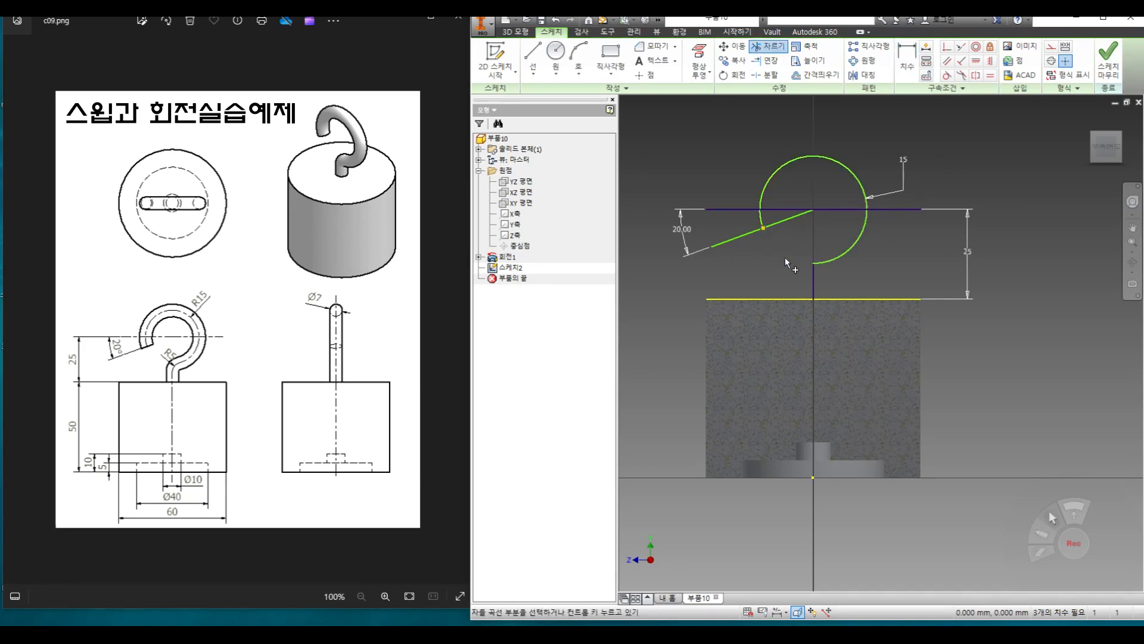
right_click(785, 258)
left_click(821, 260)
Delete the slanted line and the horizontal line through the circle's centre
left_click_drag(733, 255, 725, 233)
key("Delete")
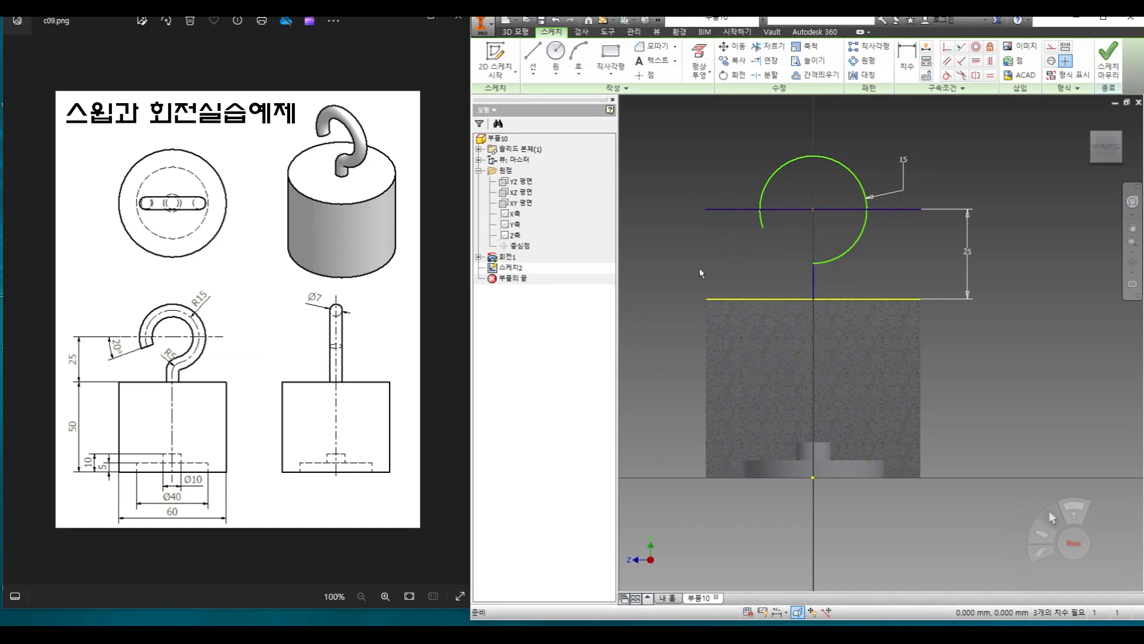
left_click_drag(807, 203, 807, 210)
key("Delete")
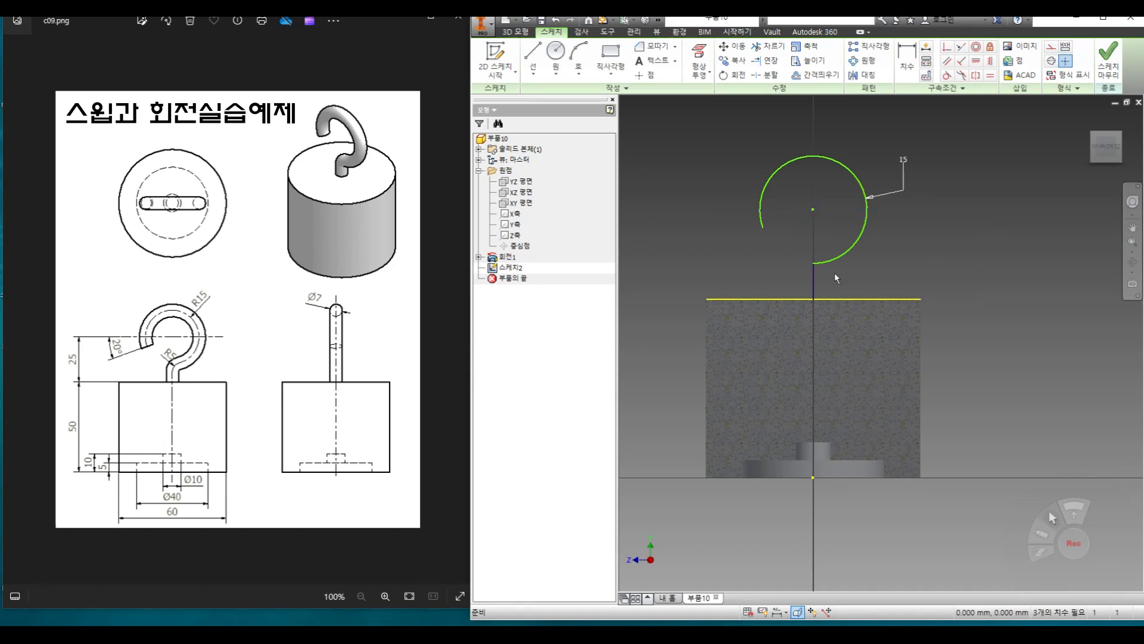
Fillet the corner between the vertical line and the hook arc with a 5 mm radius
left_click(675, 46)
left_click(655, 66)
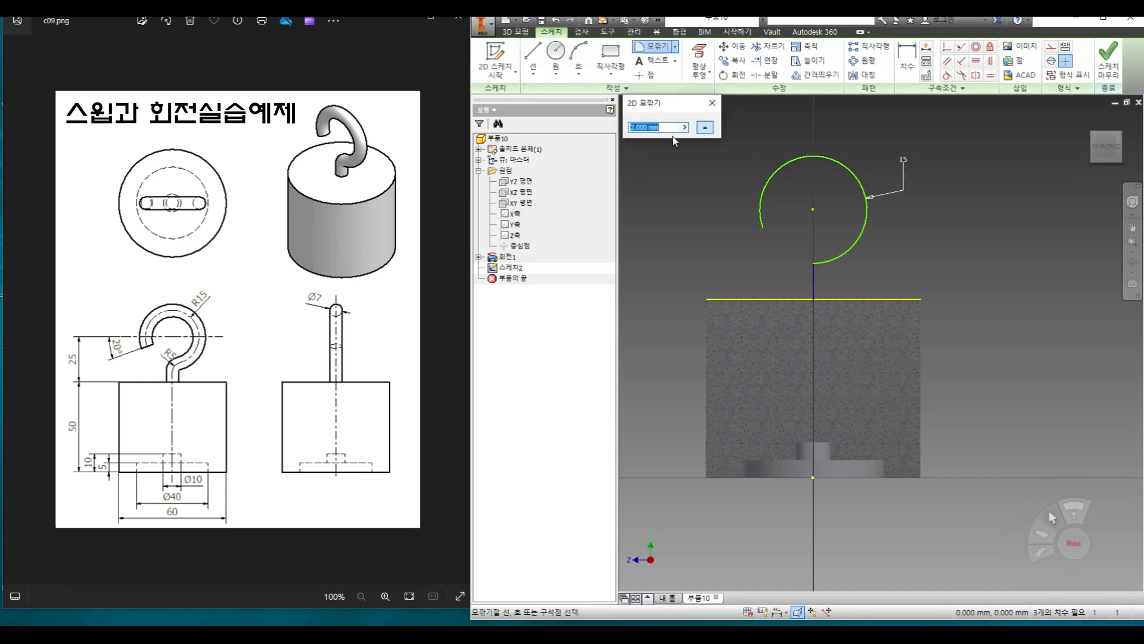
type("5")
left_click(813, 278)
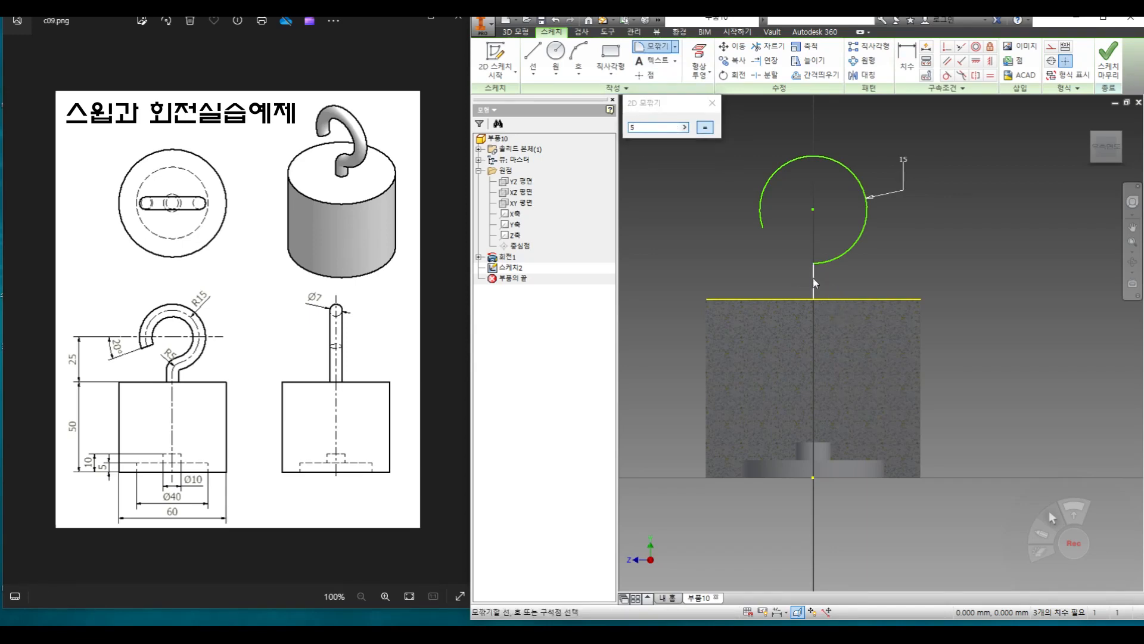
left_click(838, 261)
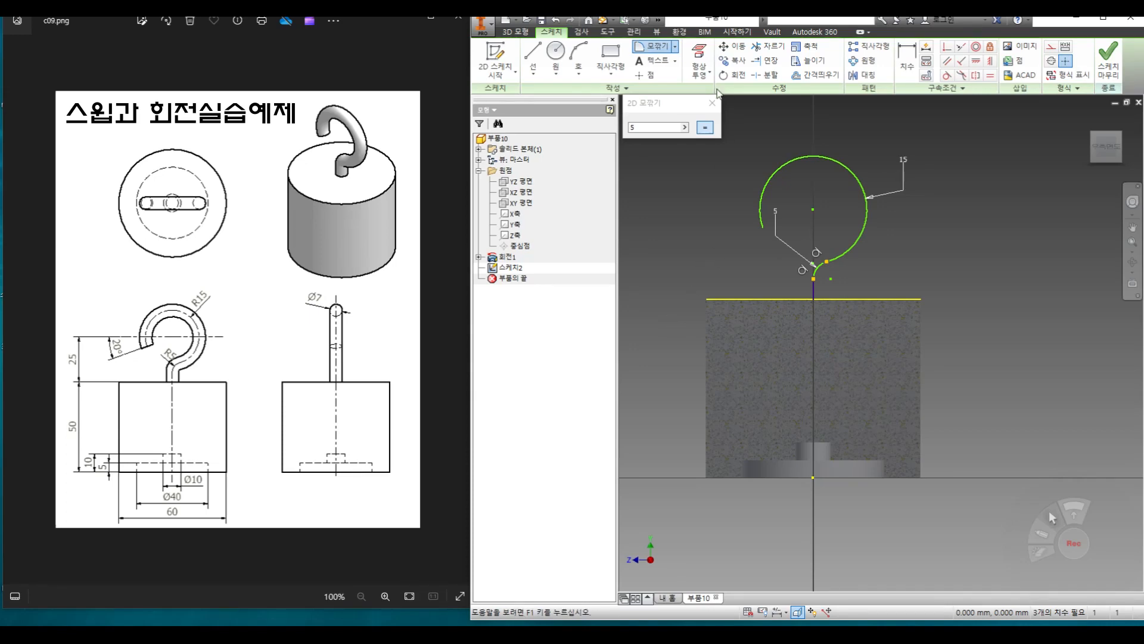
key("Escape")
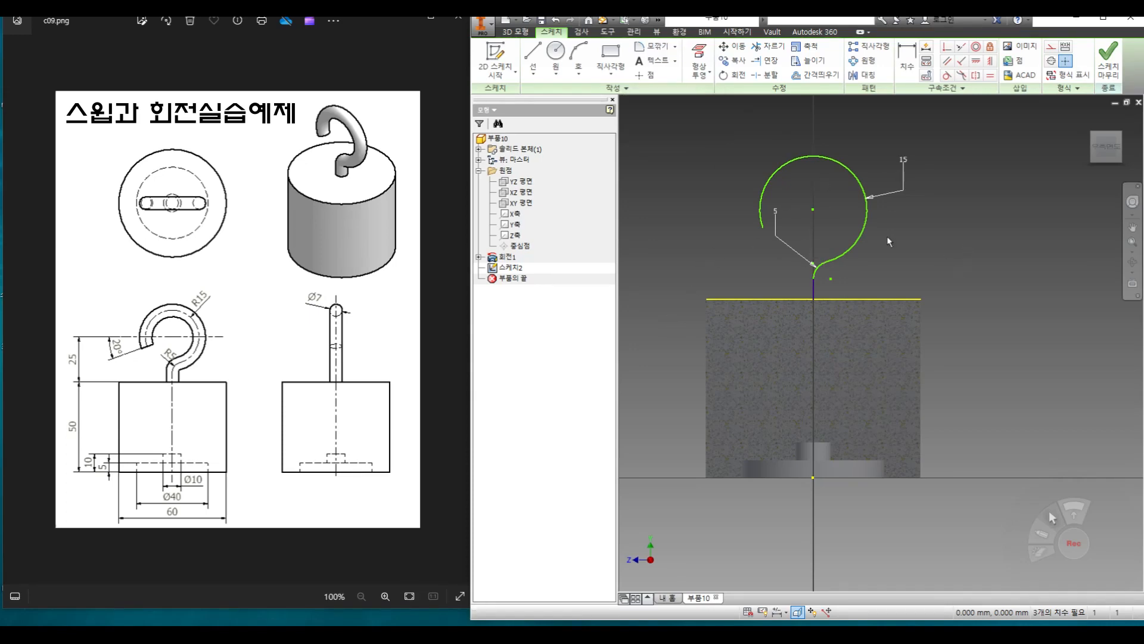
Delete the horizontal projected line along the body's top edge and finish the hook path sketch
left_click_drag(937, 278, 870, 357)
key("Delete")
left_click(1112, 66)
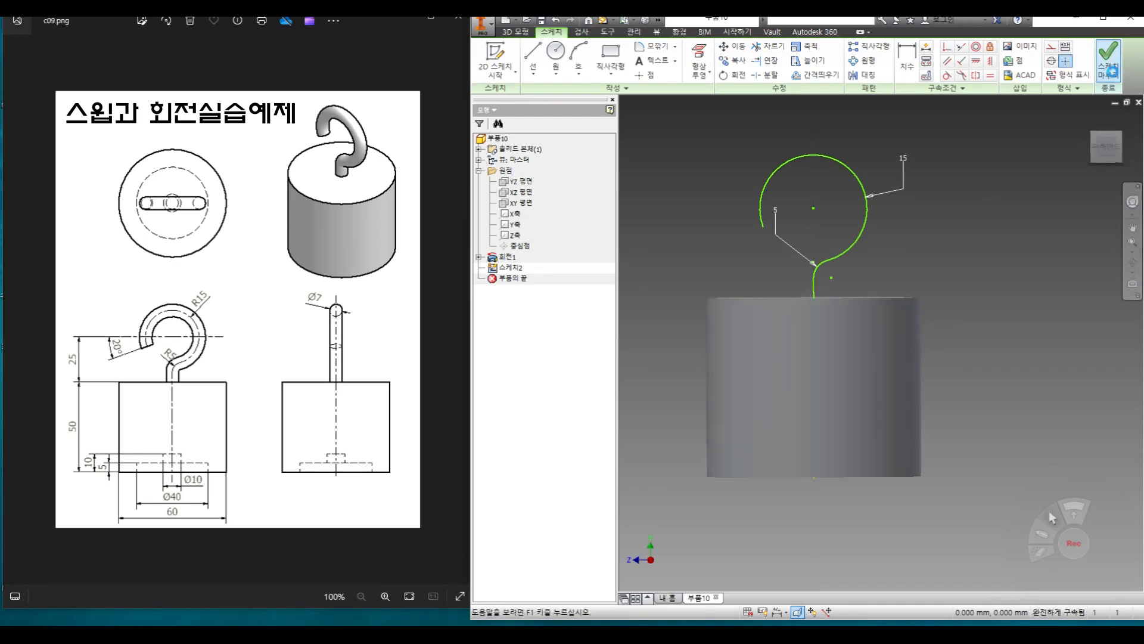
Start a sketch on the cylinder's top face and draw a small circle centred on the lower end of the hook path
left_click(495, 57)
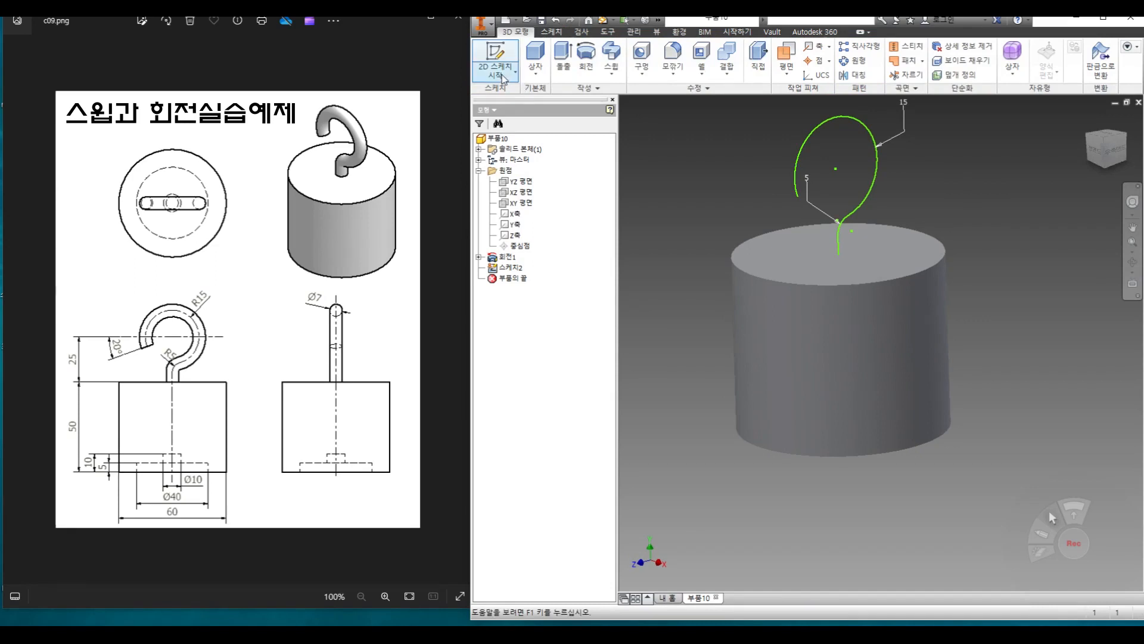
left_click(769, 244)
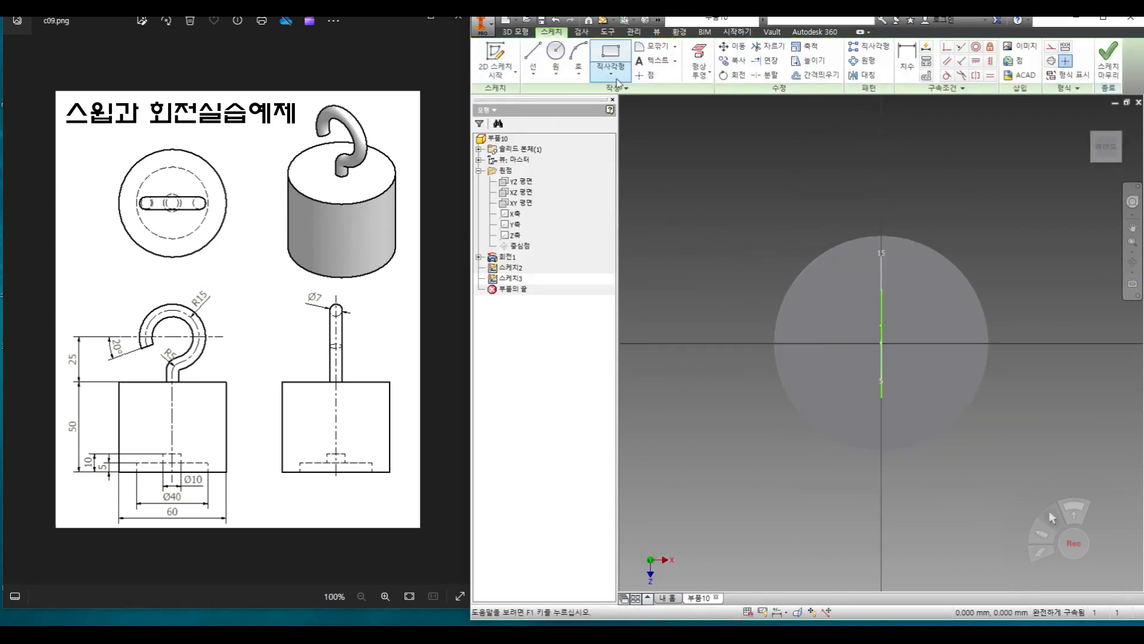
left_click(700, 69)
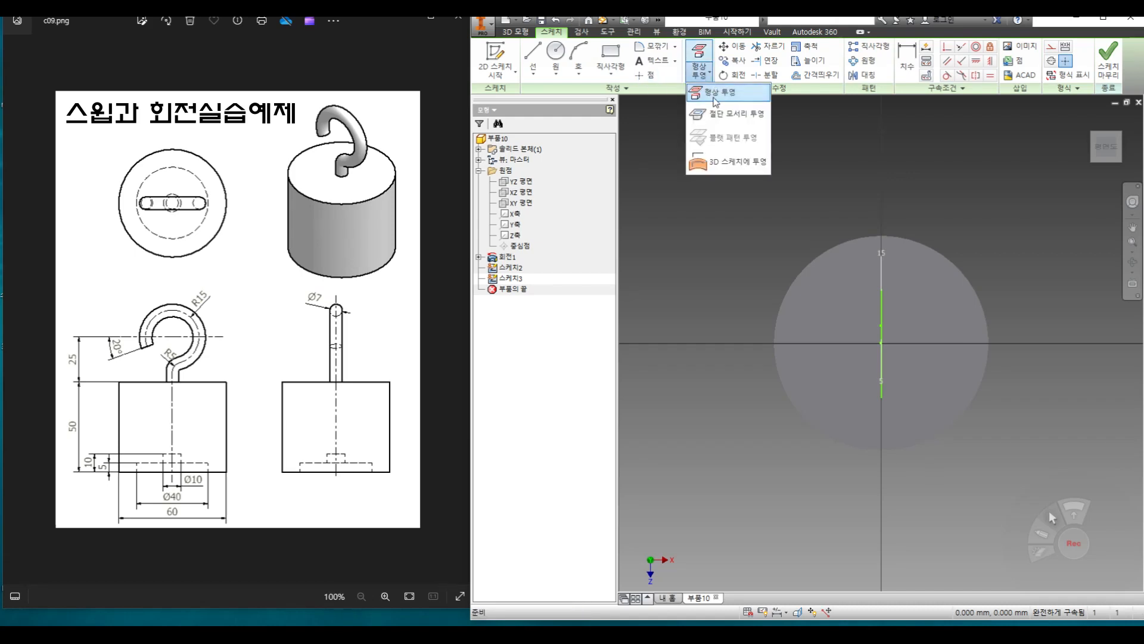
left_click(716, 95)
left_click(1132, 262)
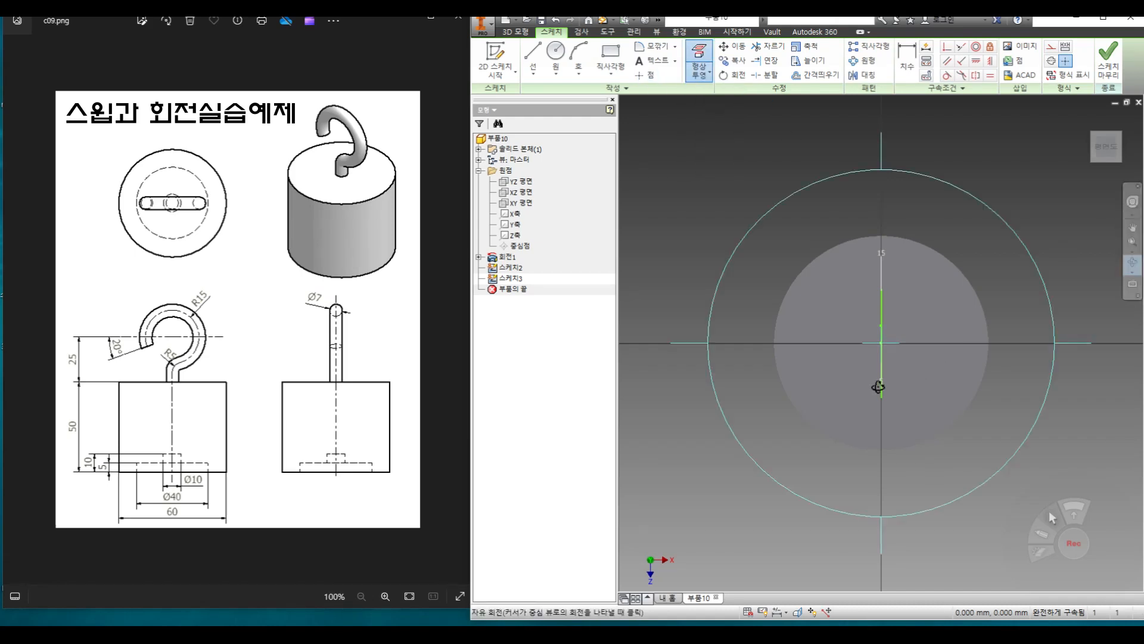
mouse_move(843, 378)
left_mouse_down()
mouse_move(825, 401)
mouse_move(799, 322)
left_mouse_up()
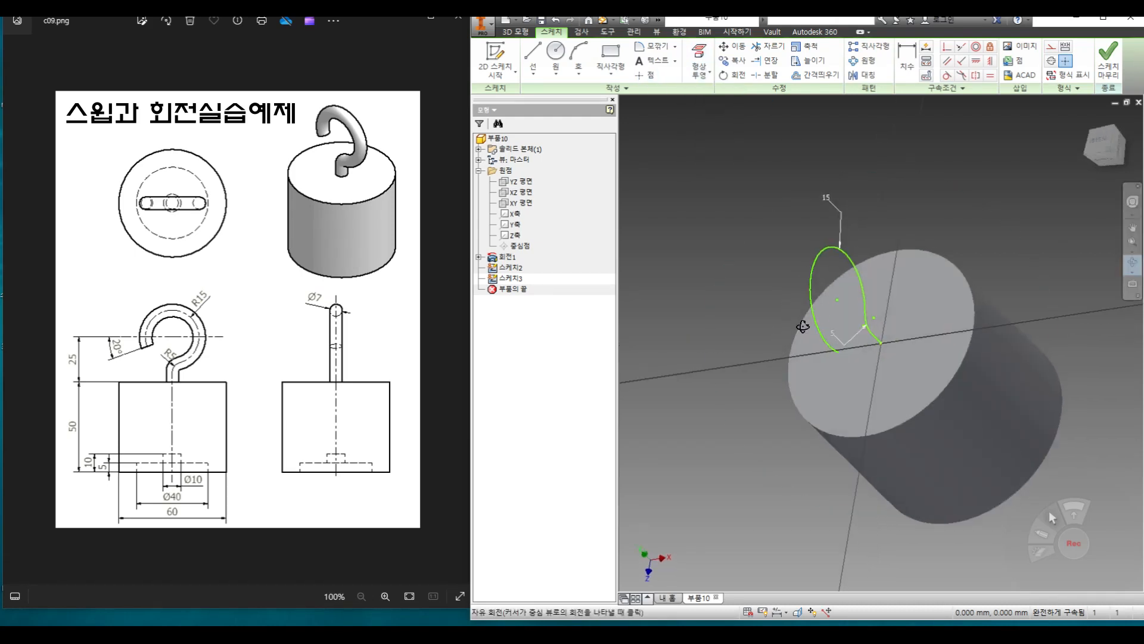
left_click(1134, 266)
left_click(700, 69)
left_click(710, 95)
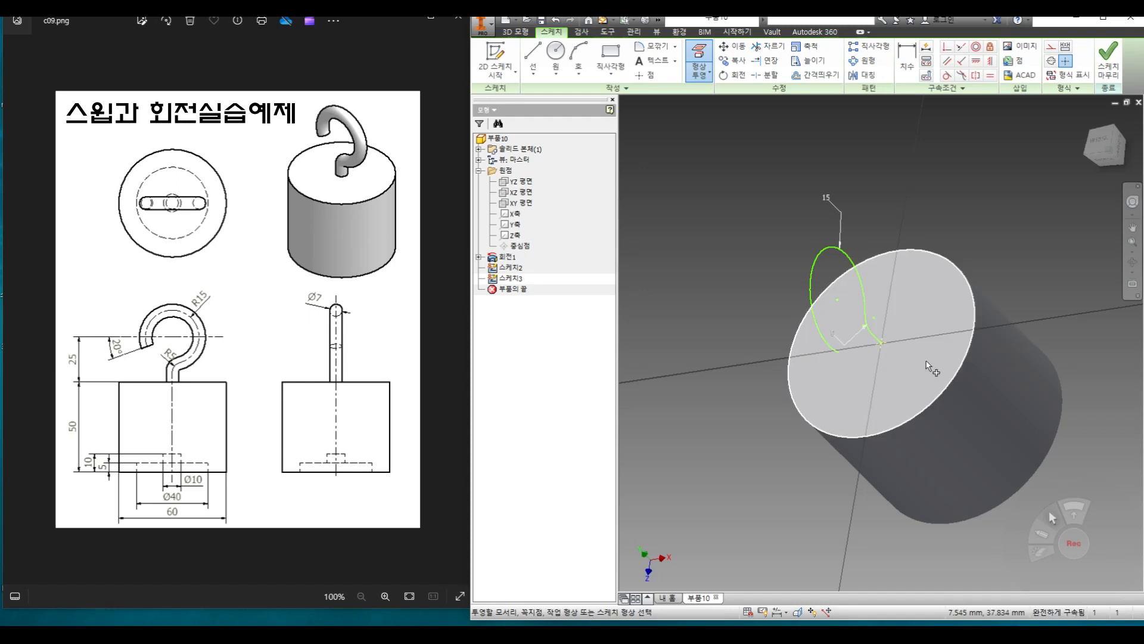
key("c")
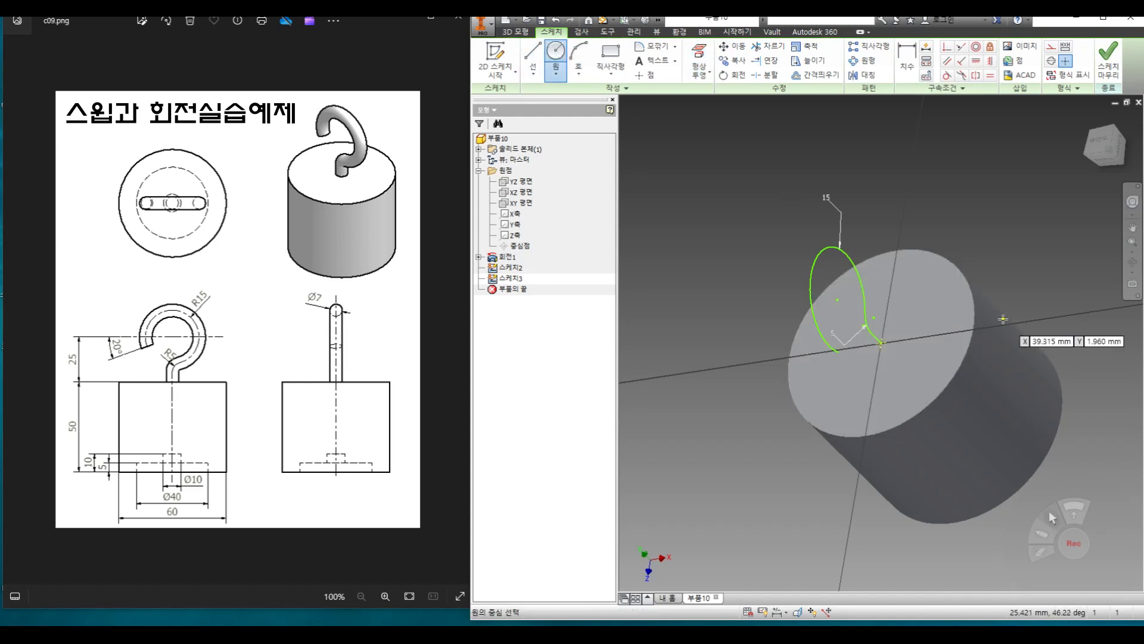
left_click(881, 343)
left_click(894, 335)
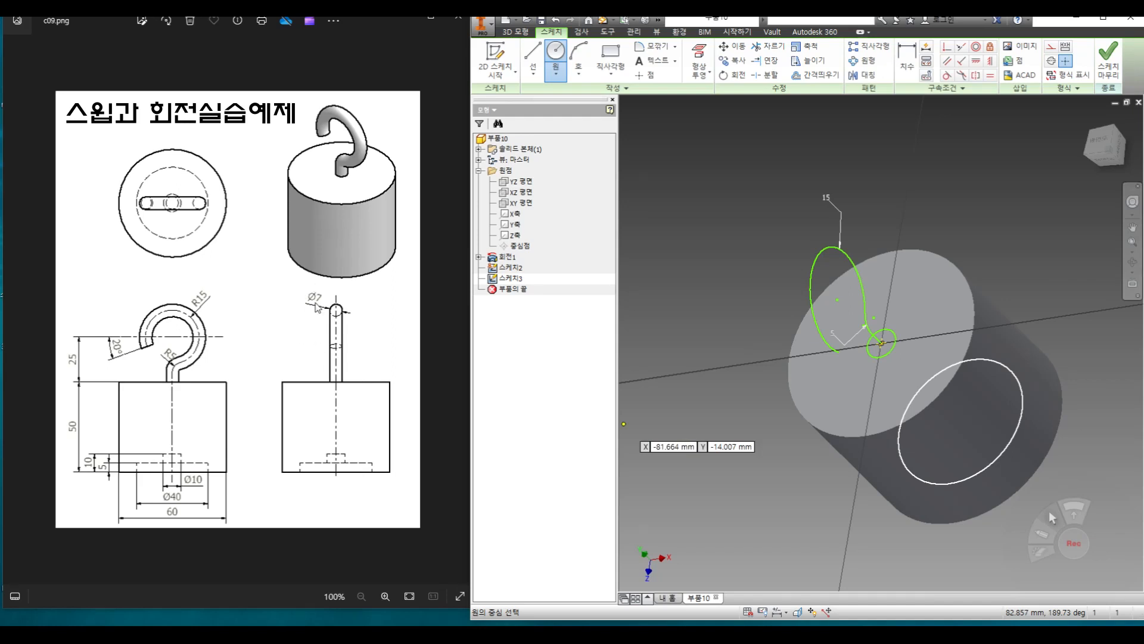
Dimension the small circle's diameter as 7 mm and finish the sketch
left_click(907, 60)
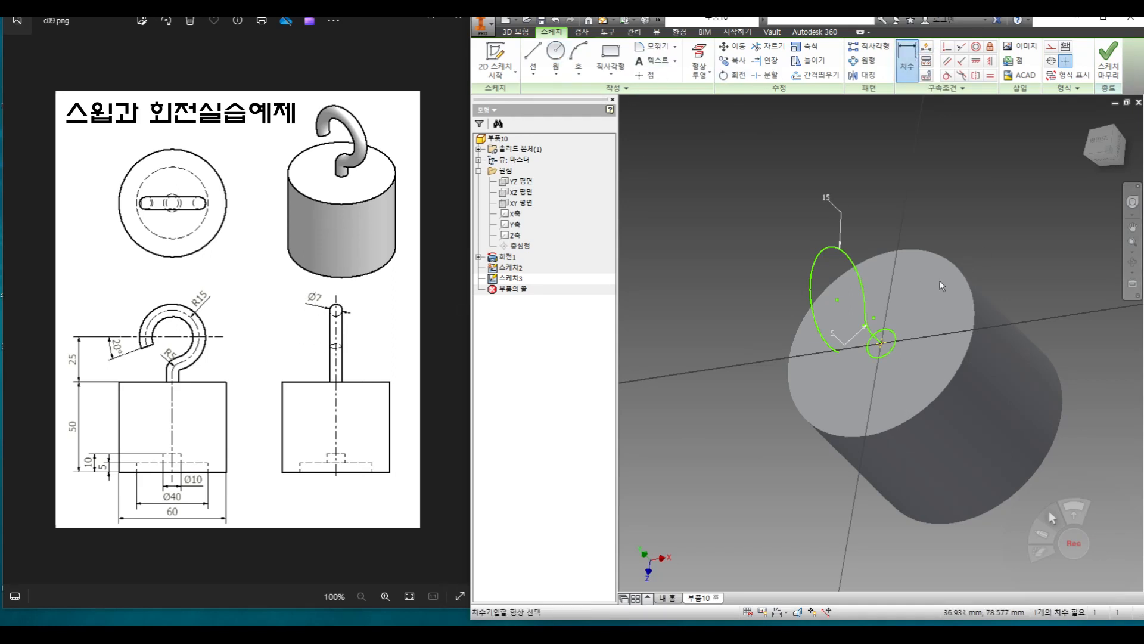
left_click(888, 341)
left_click(936, 311)
type("ㄱ")
key("Return")
right_click(1017, 268)
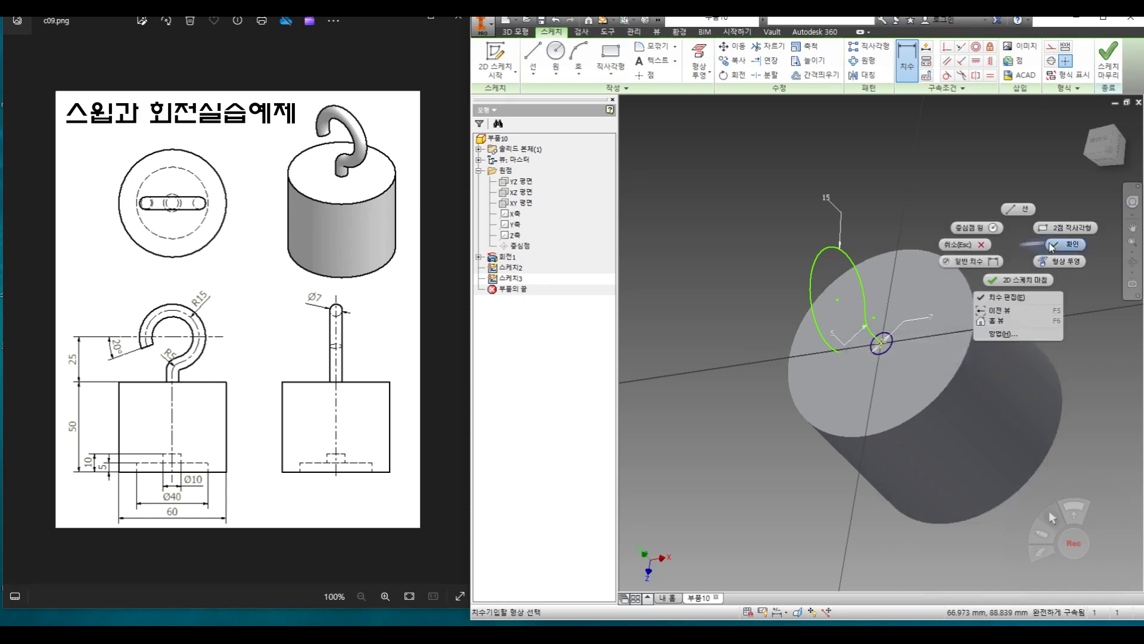
left_click(1062, 244)
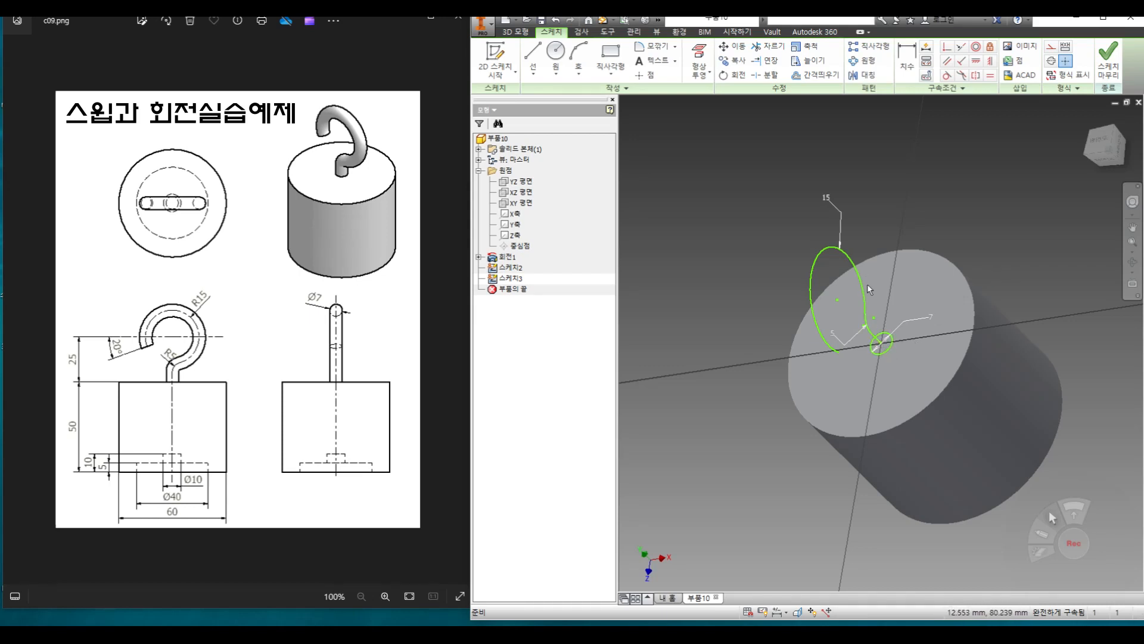
left_click(1107, 63)
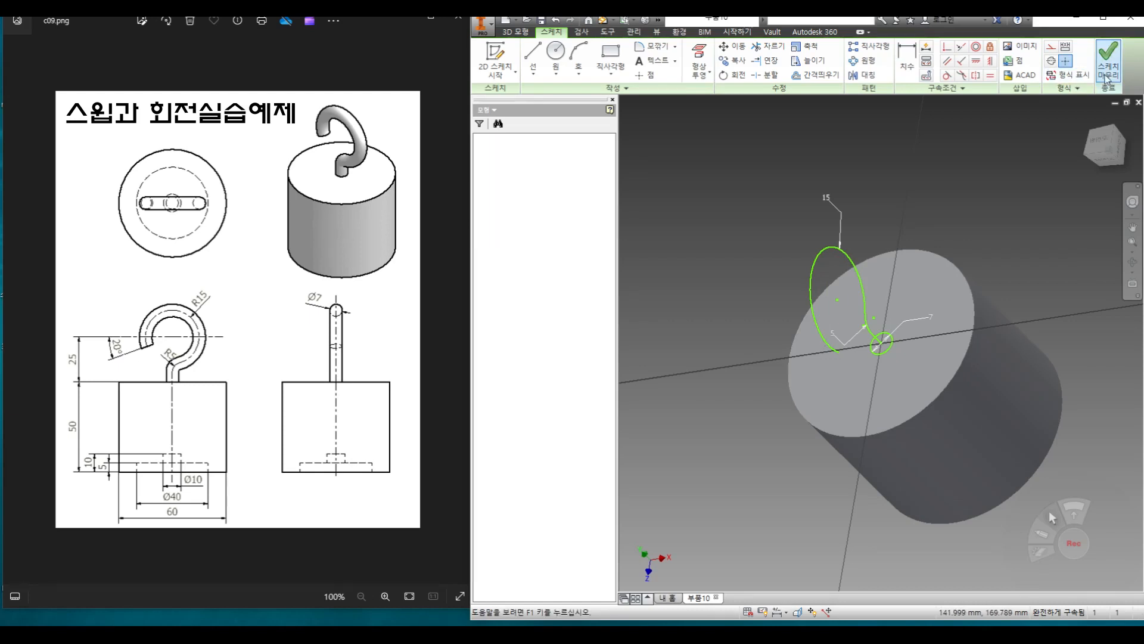
Sweep the 7 mm circle along the hook path as a solid to form the hook
left_click(611, 59)
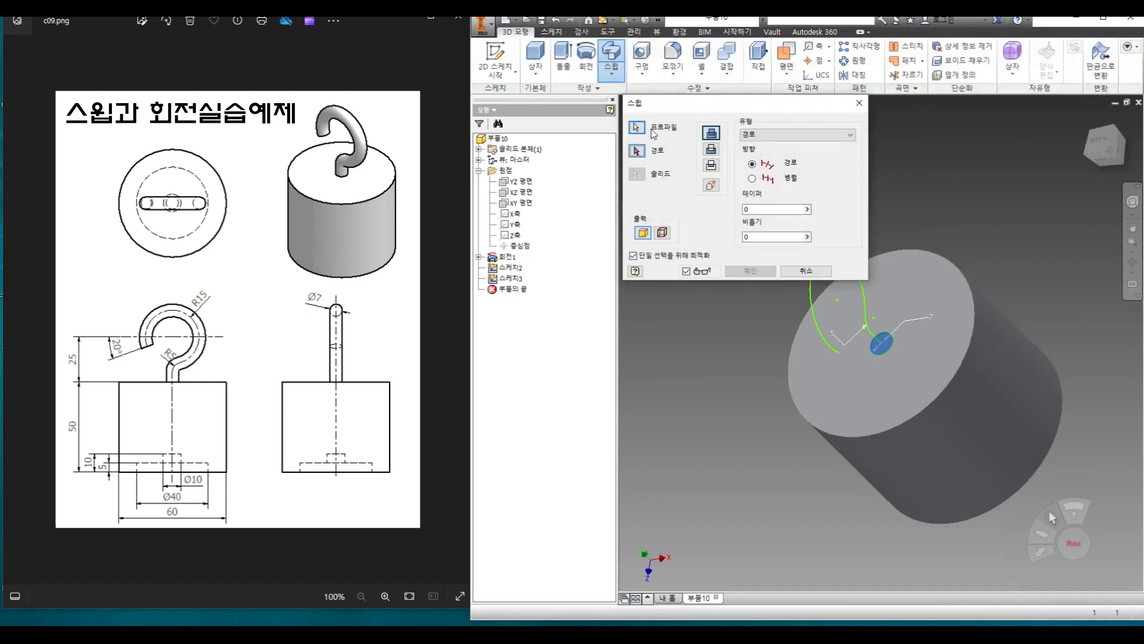
left_click(827, 316)
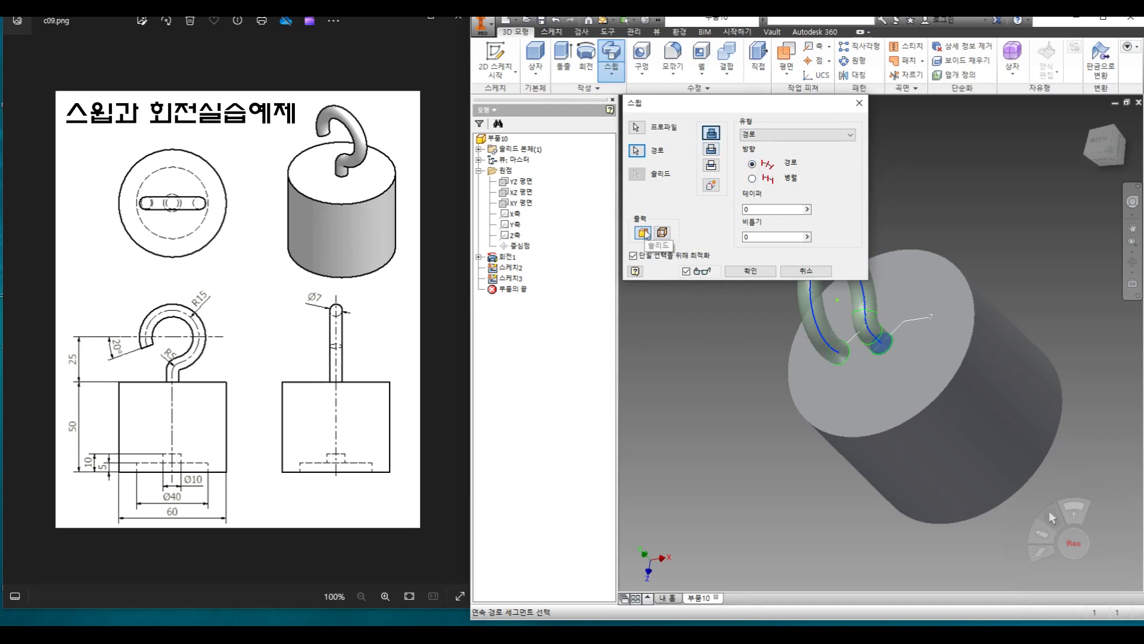
left_click(750, 271)
left_click(1130, 266)
left_click_drag(855, 376, 807, 471)
left_click_drag(1055, 294, 1045, 390)
left_click_drag(902, 403, 887, 416)
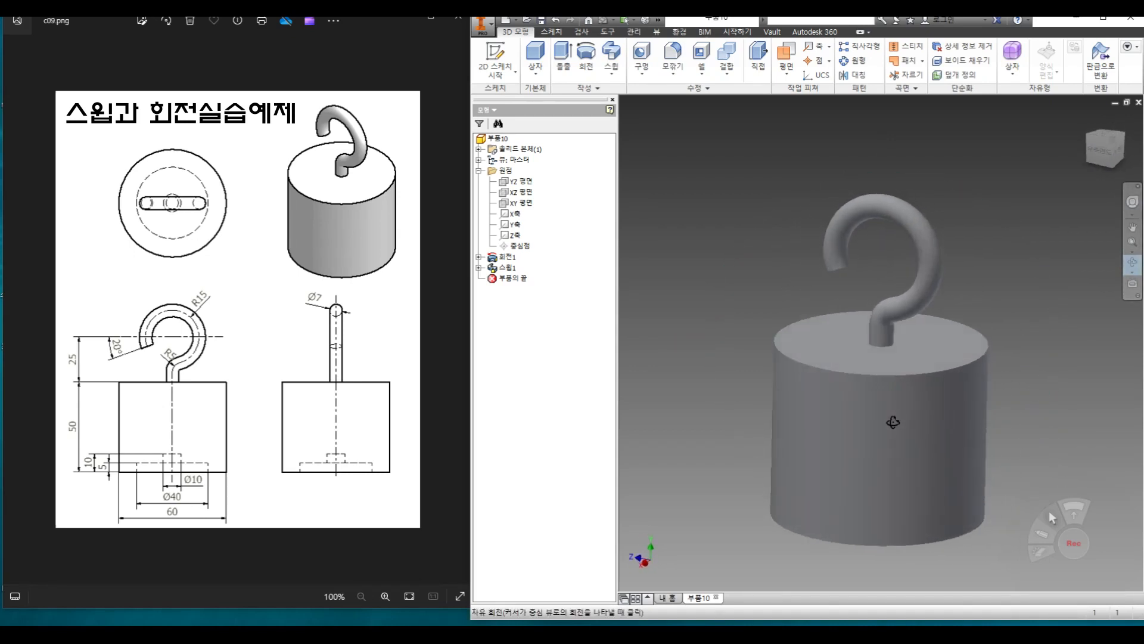
key("Escape")
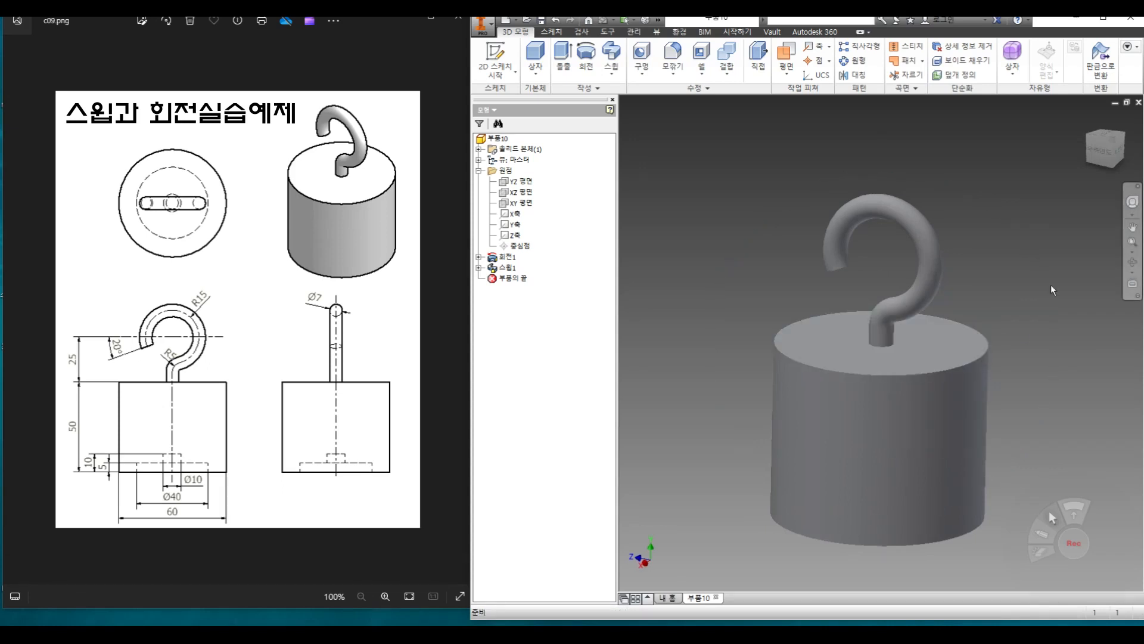
left_click(1074, 547)
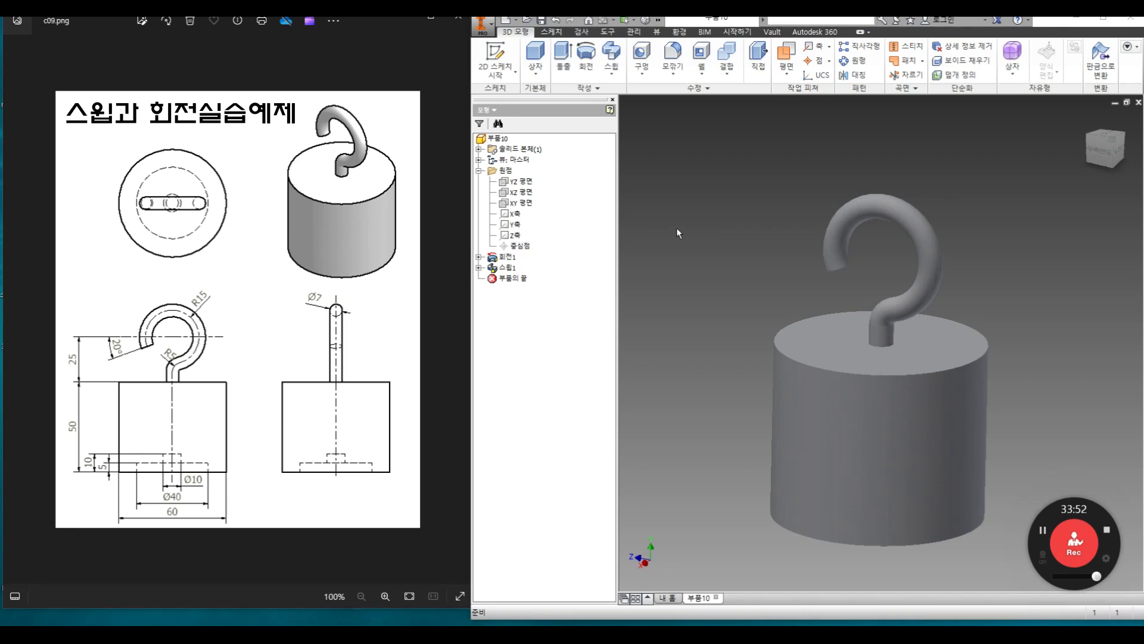
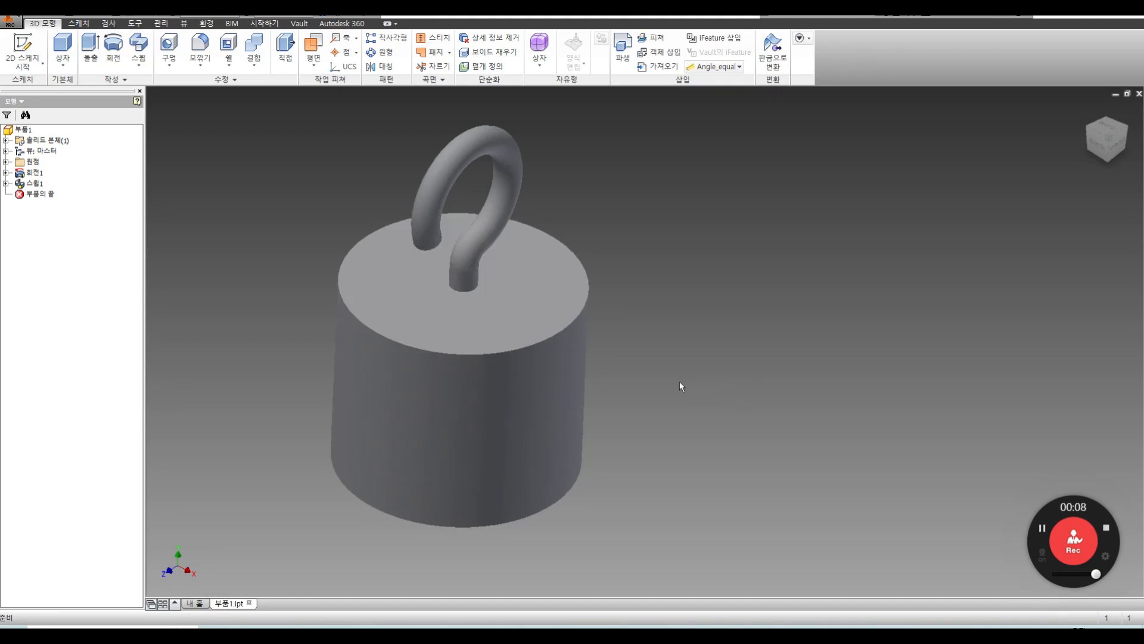
middle_click_drag(641, 417, 591, 436)
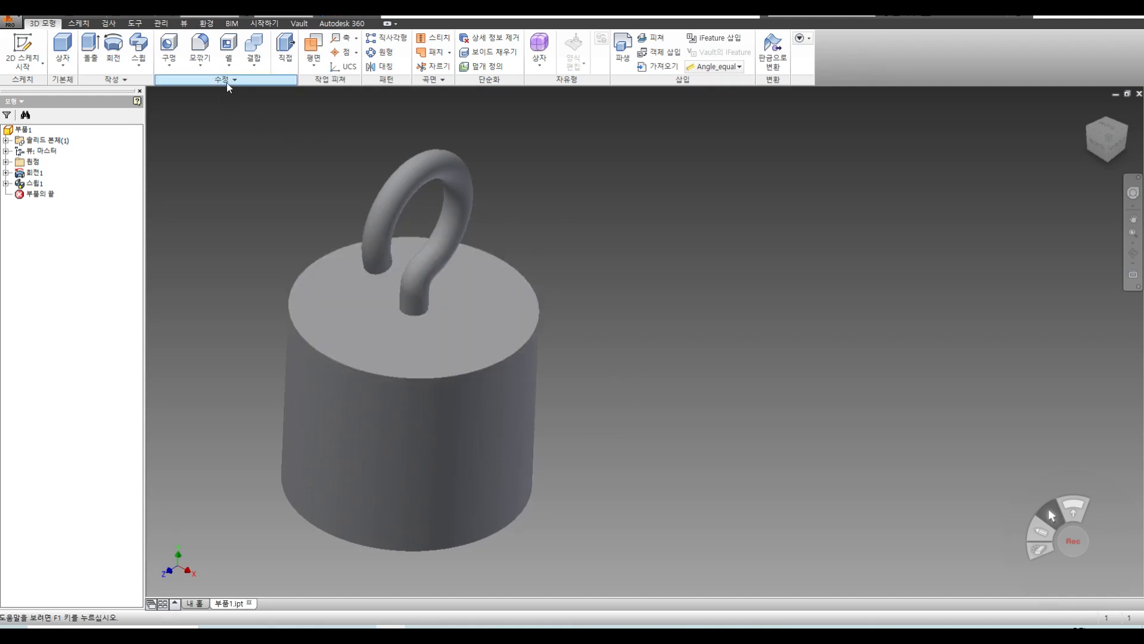
left_click(199, 68)
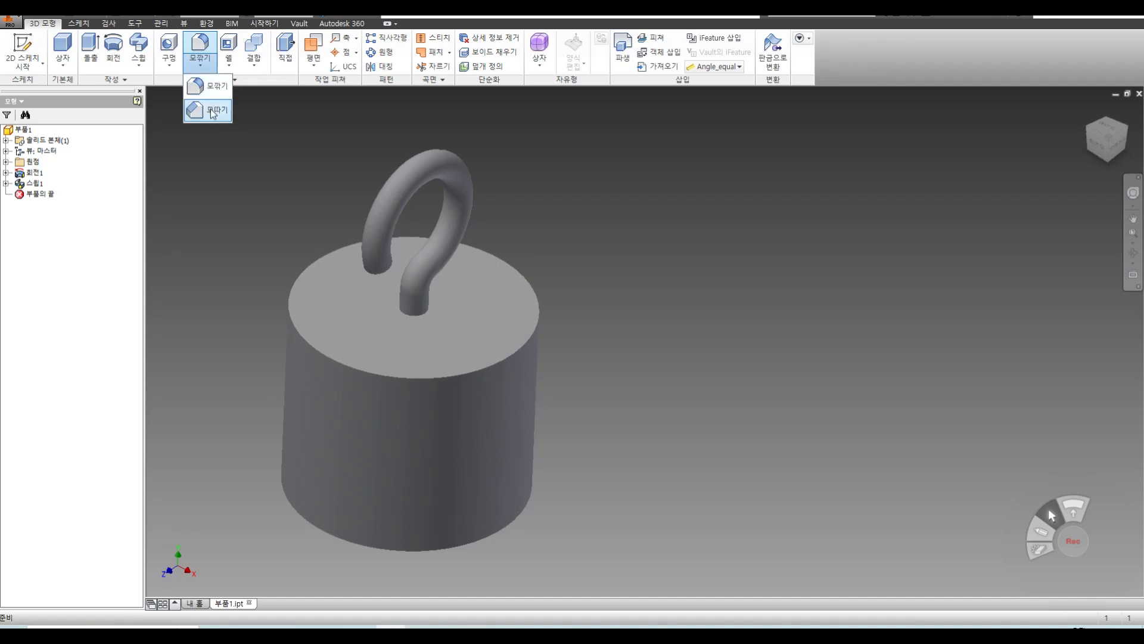
left_click(230, 203)
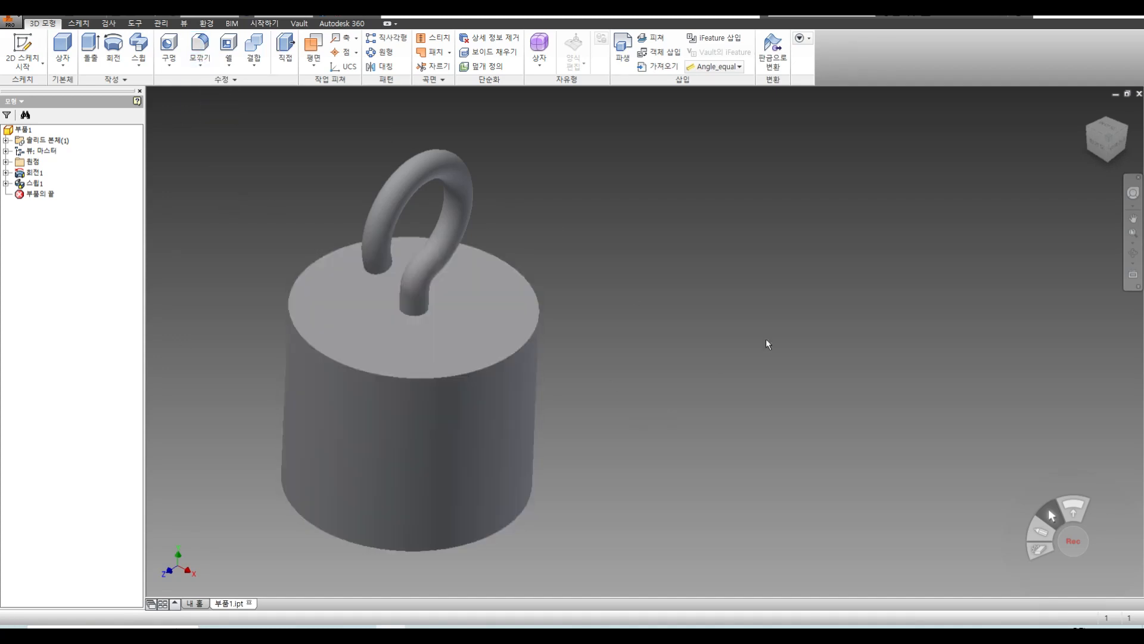
middle_click_drag(704, 371, 687, 368)
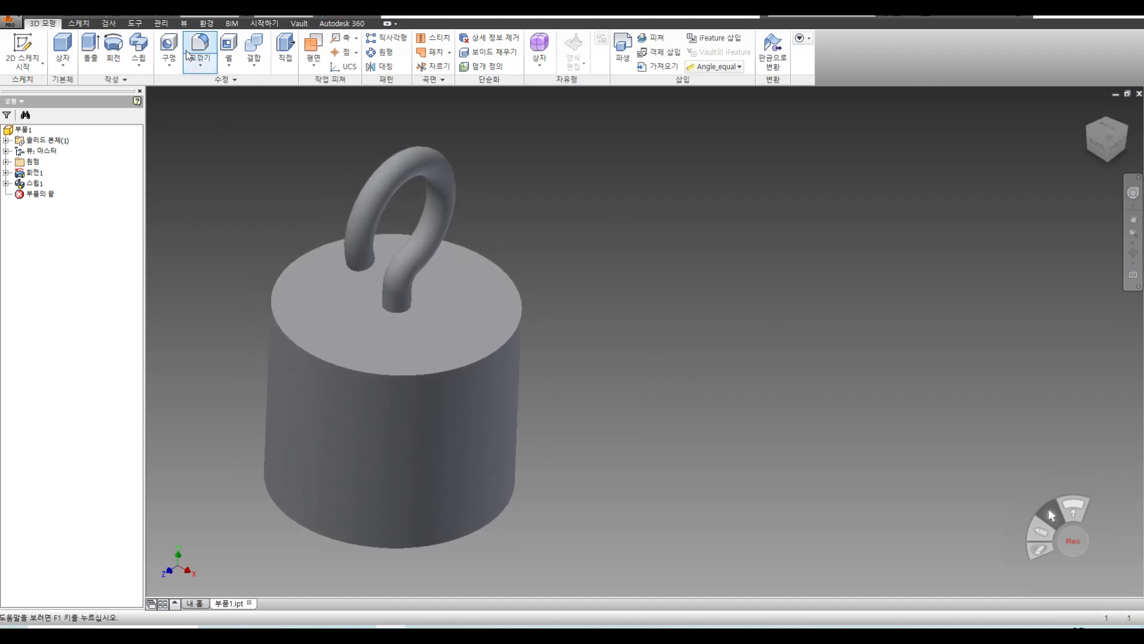
left_click(202, 71)
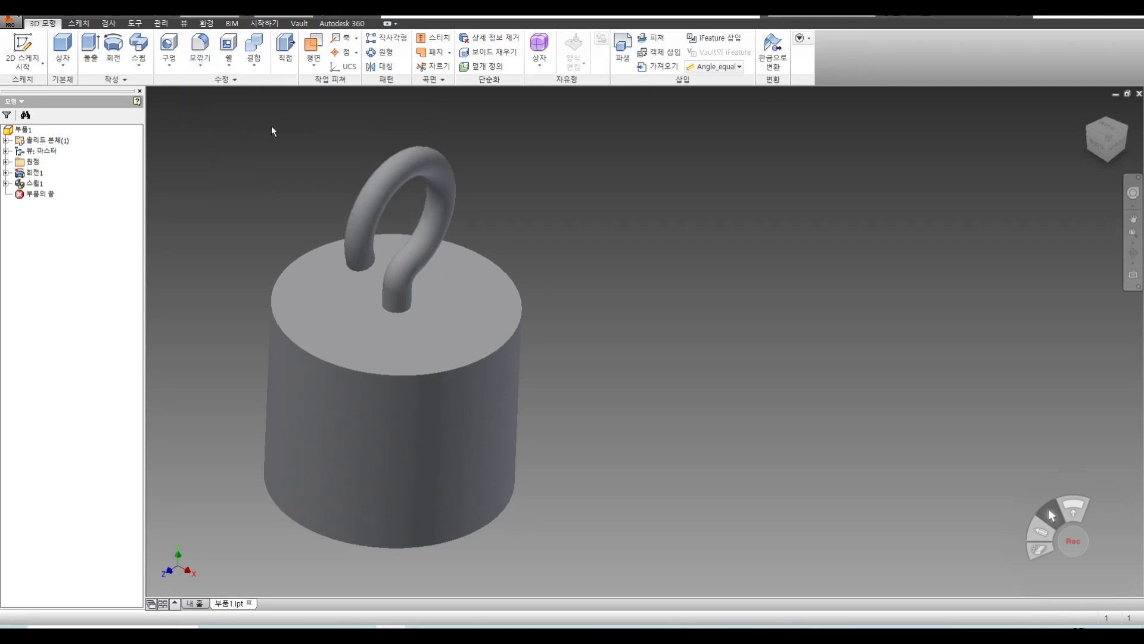
Chamfer the outer edge of the cylinder's top face with the single-distance option and a 2 mm distance
left_click(201, 66)
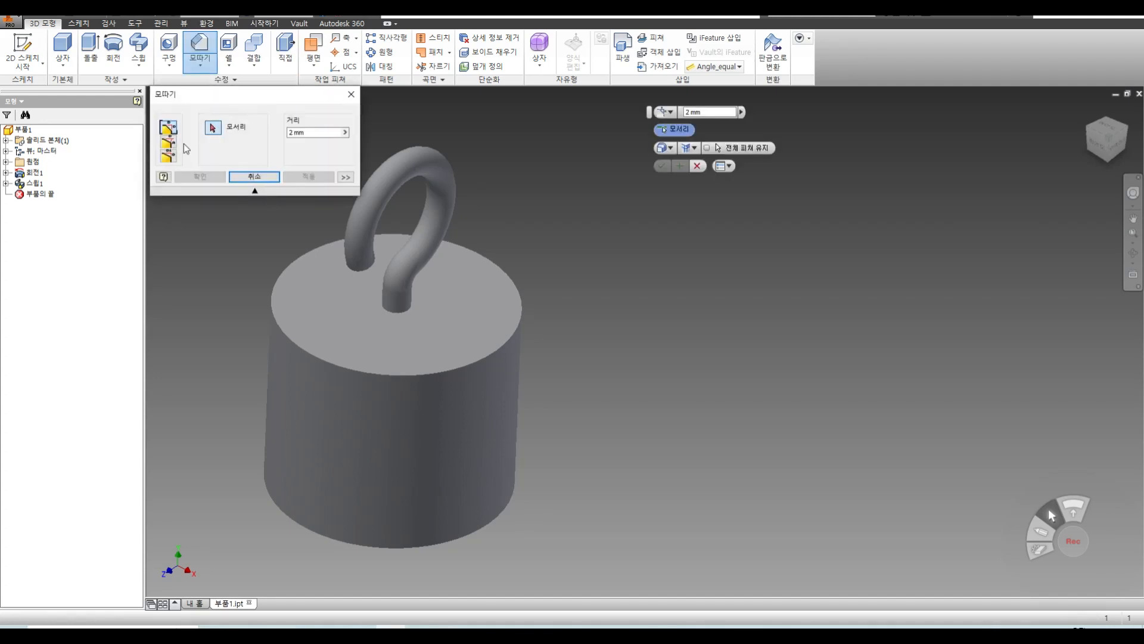
left_click(169, 142)
left_click(169, 156)
left_click(169, 130)
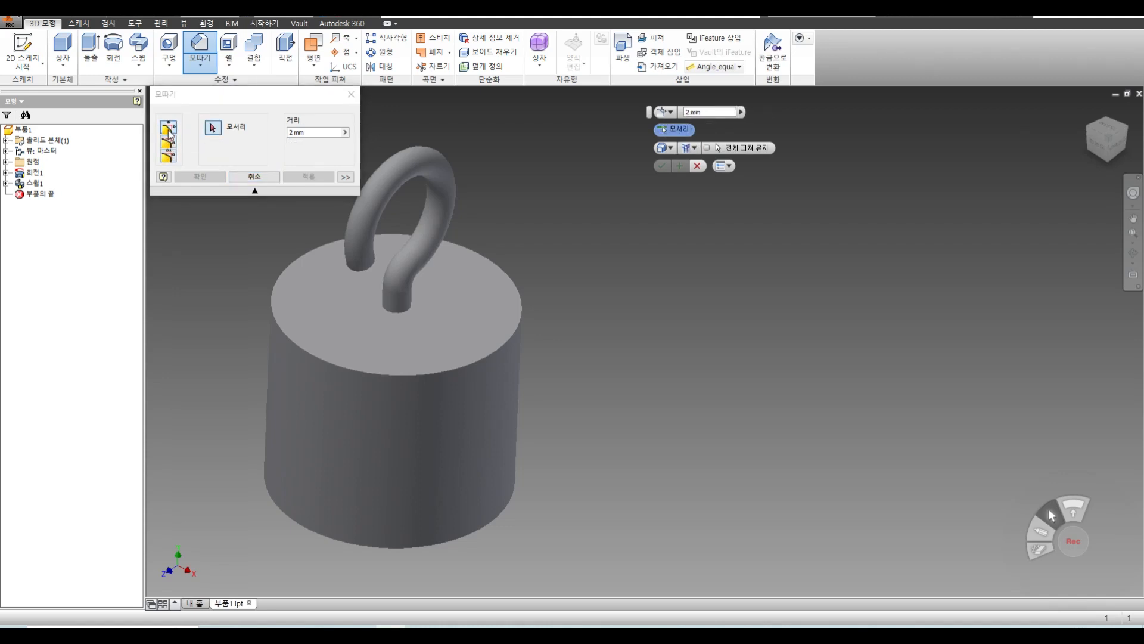
left_click(314, 134)
left_click(217, 131)
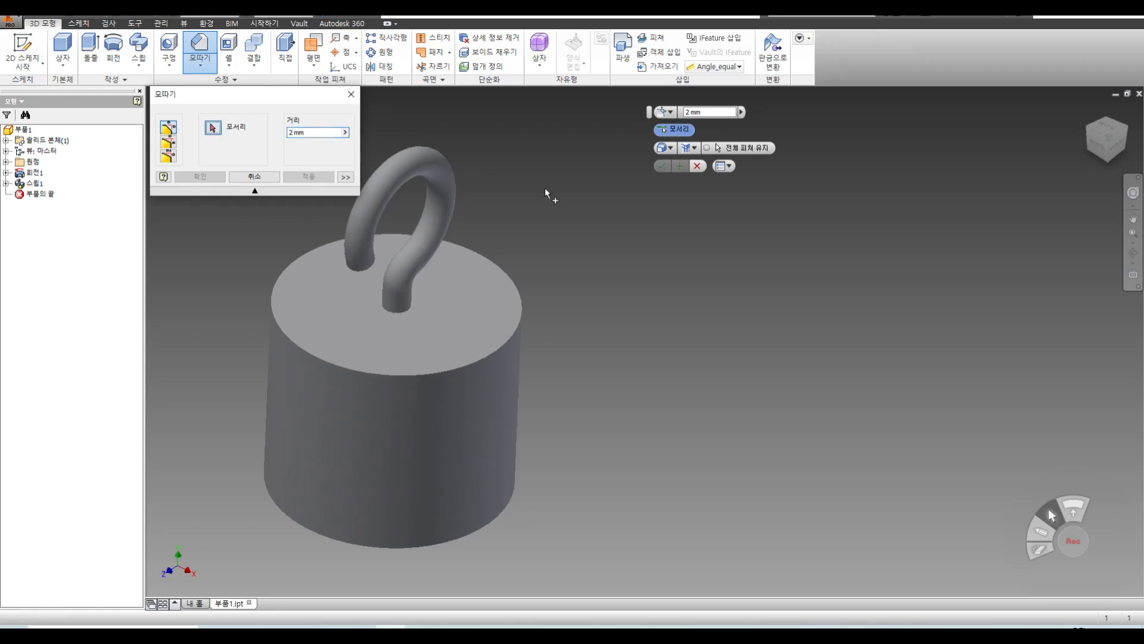
left_click(507, 270)
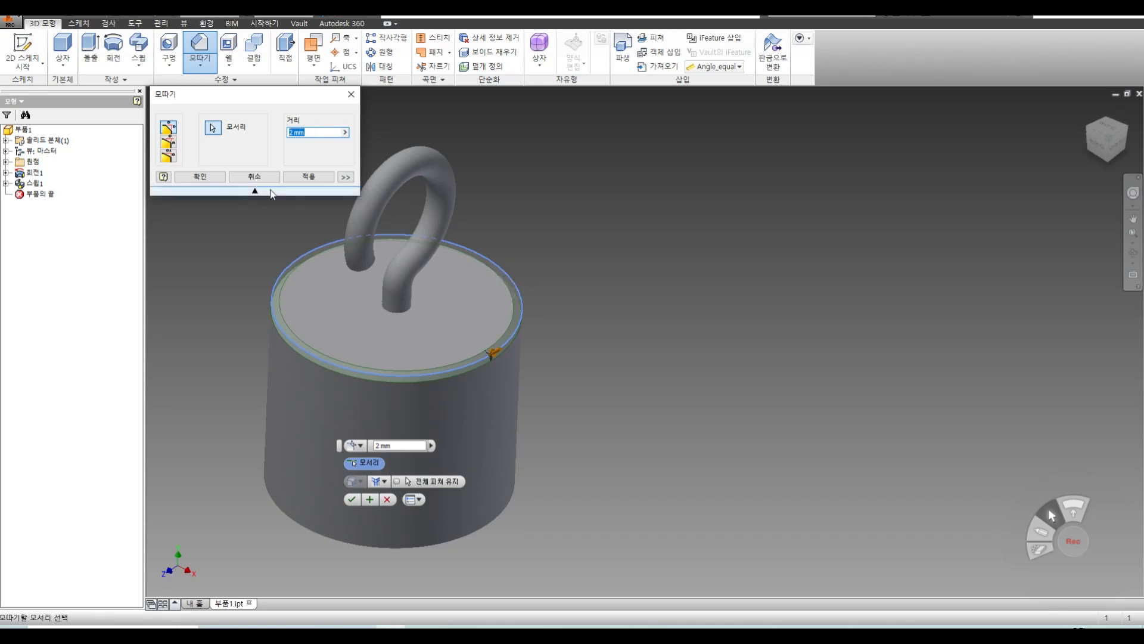
left_click(203, 177)
Fillet the outer edge of the cylinder's bottom face with a 3 mm radius
middle_click_drag(548, 377, 628, 345)
scroll(580, 347, "down", 6)
scroll(579, 348, "up", 5)
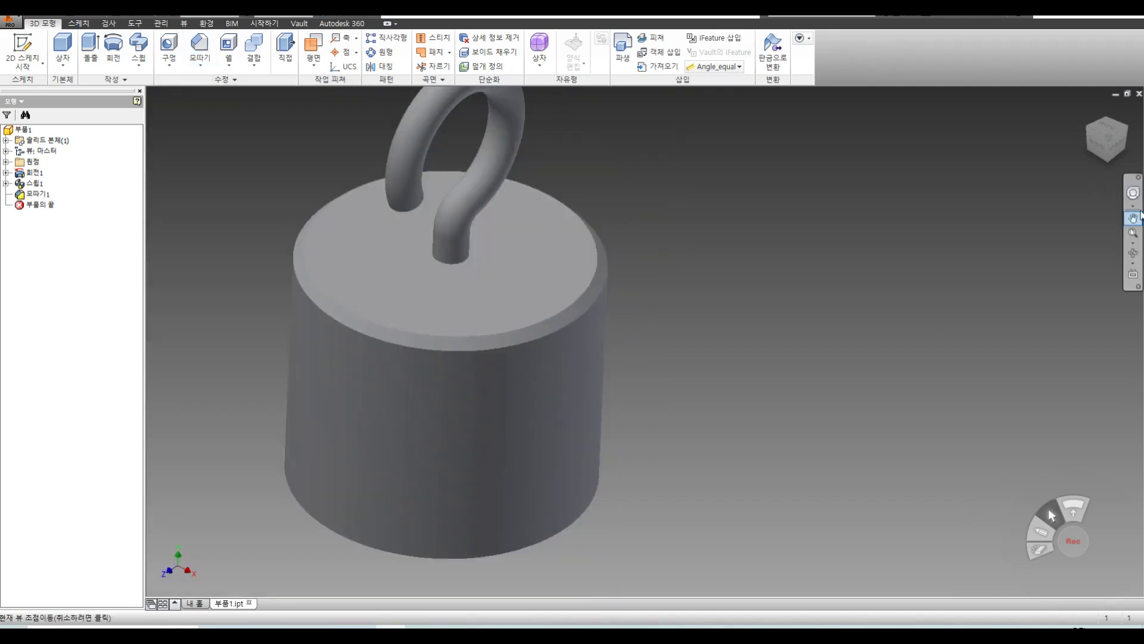
left_click(1133, 253)
left_click_drag(594, 327, 685, 256)
right_click(719, 256)
left_click(662, 309)
left_click(205, 68)
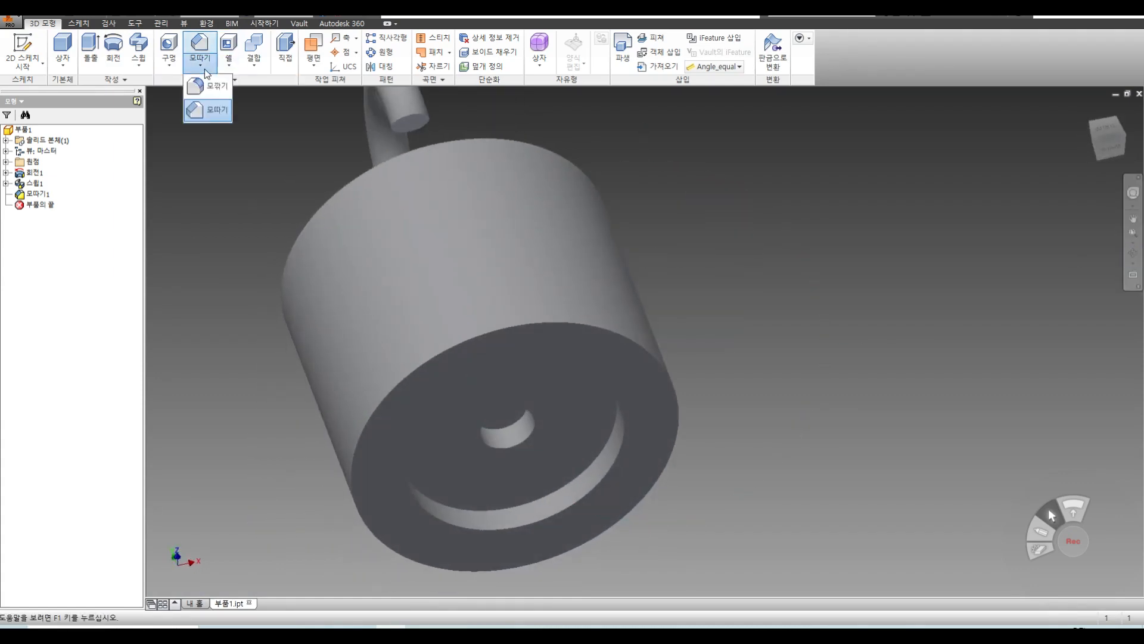
left_click(210, 89)
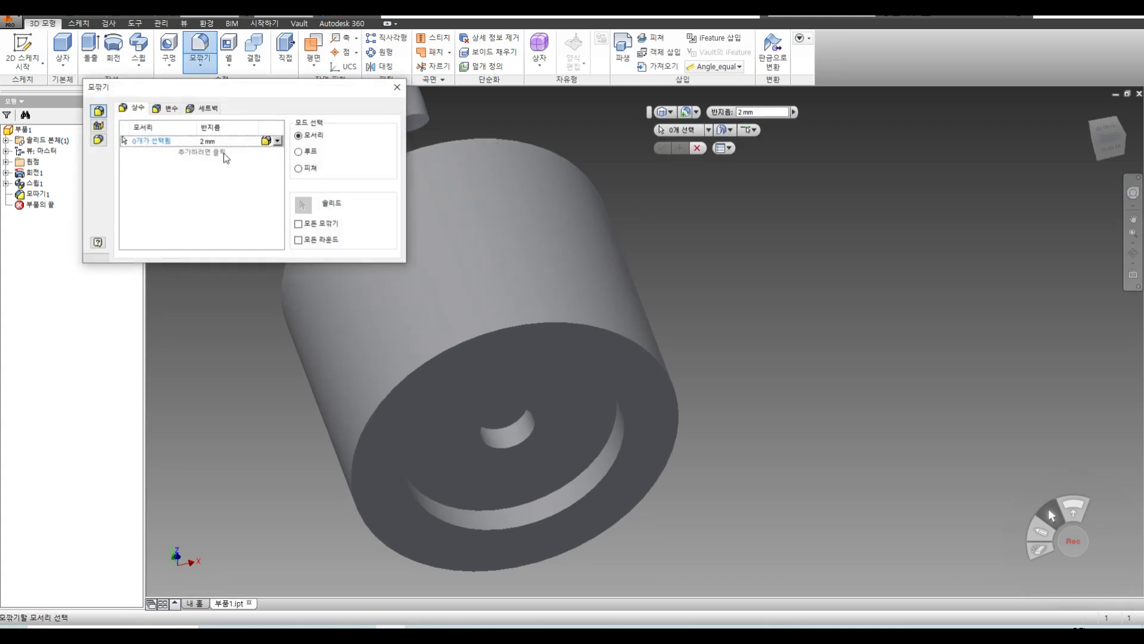
left_click(215, 141)
left_click(145, 141)
left_click(665, 387)
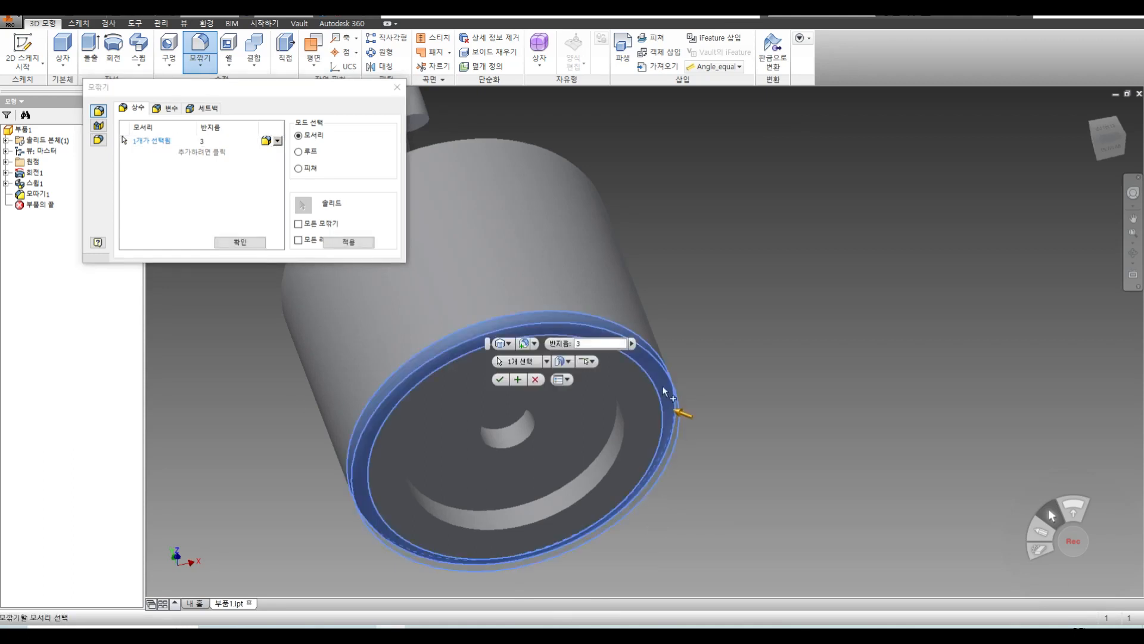
left_click(241, 241)
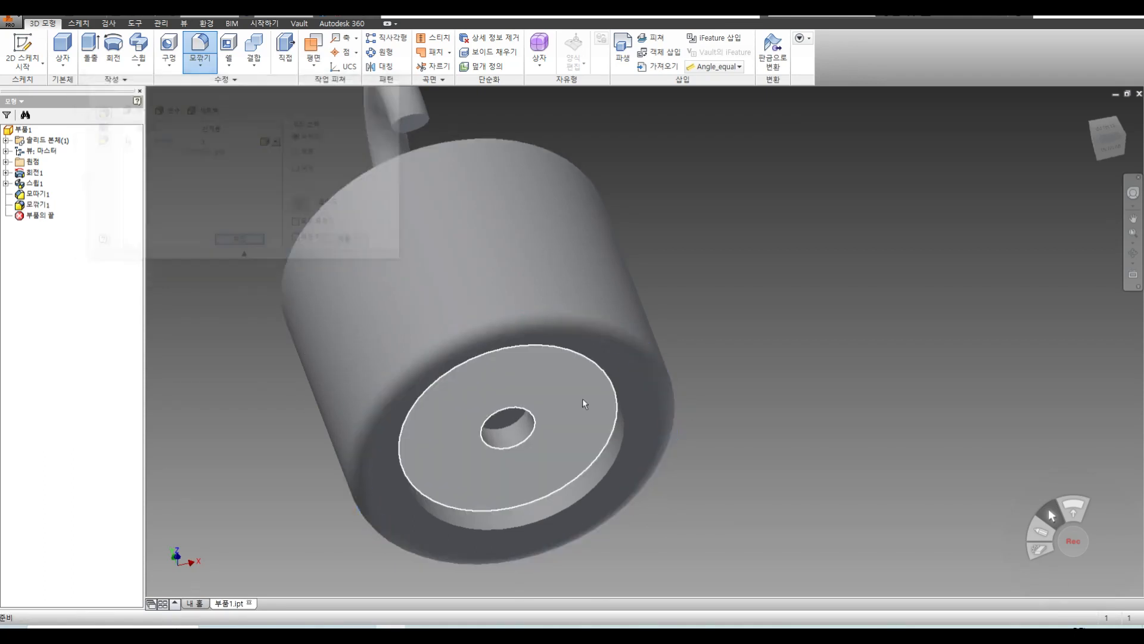
Examine the chamfered top edge and the filleted bottom edge of the weight from several angles
left_click(1130, 257)
left_click_drag(667, 314, 498, 366)
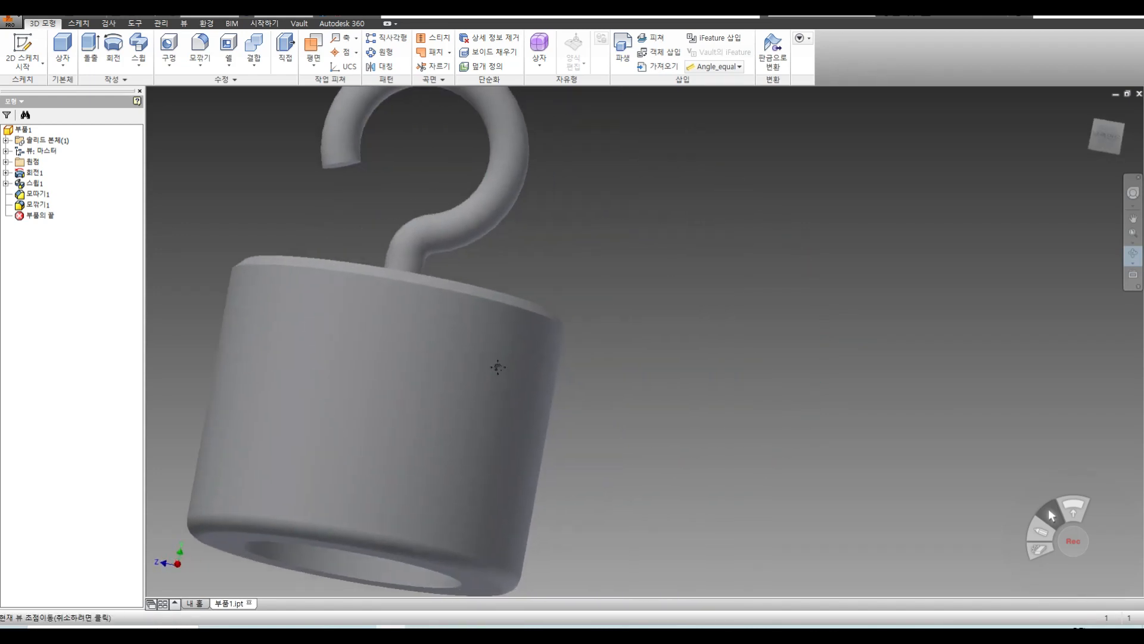
left_click_drag(516, 310, 508, 409)
middle_click_drag(509, 409, 484, 474)
right_click(618, 264)
left_click(553, 264)
middle_click_drag(695, 318, 629, 361)
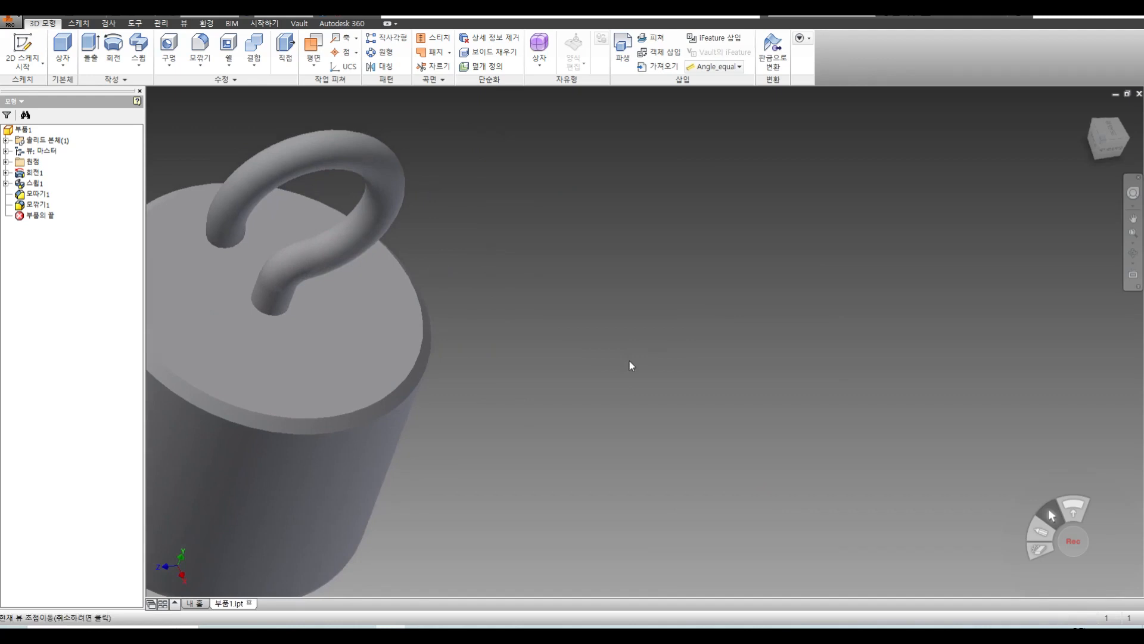
Start a 2D sketch on the weight's flat top face and draw a rectangle beside the weight
left_click(29, 69)
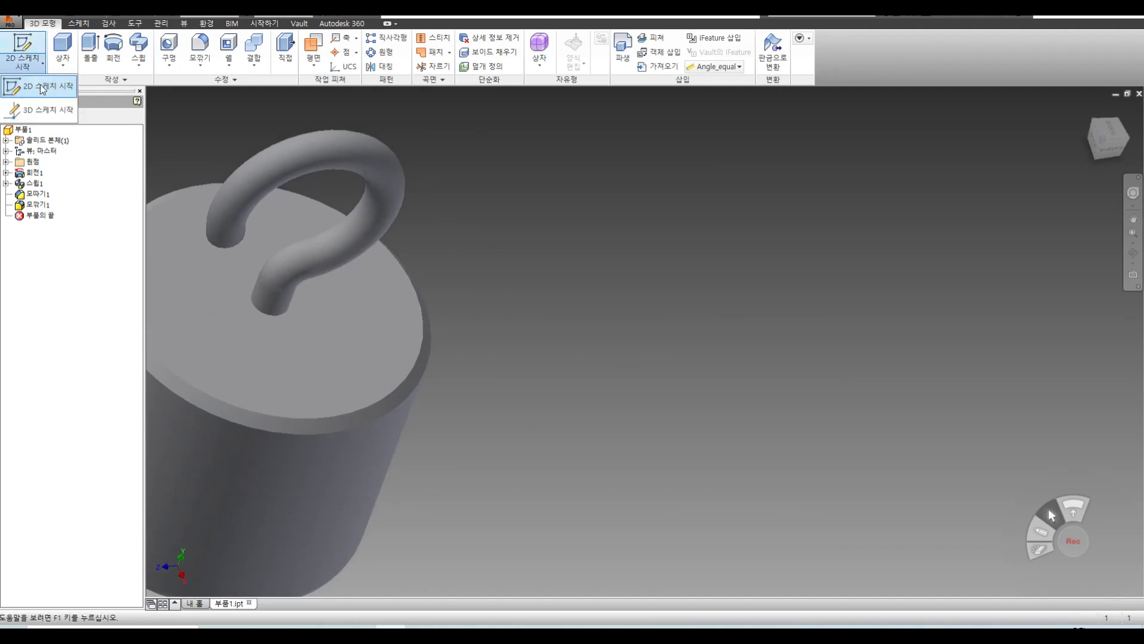
left_click(37, 84)
left_click(316, 347)
middle_click_drag(880, 291, 260, 298)
left_click(137, 45)
left_click(446, 155)
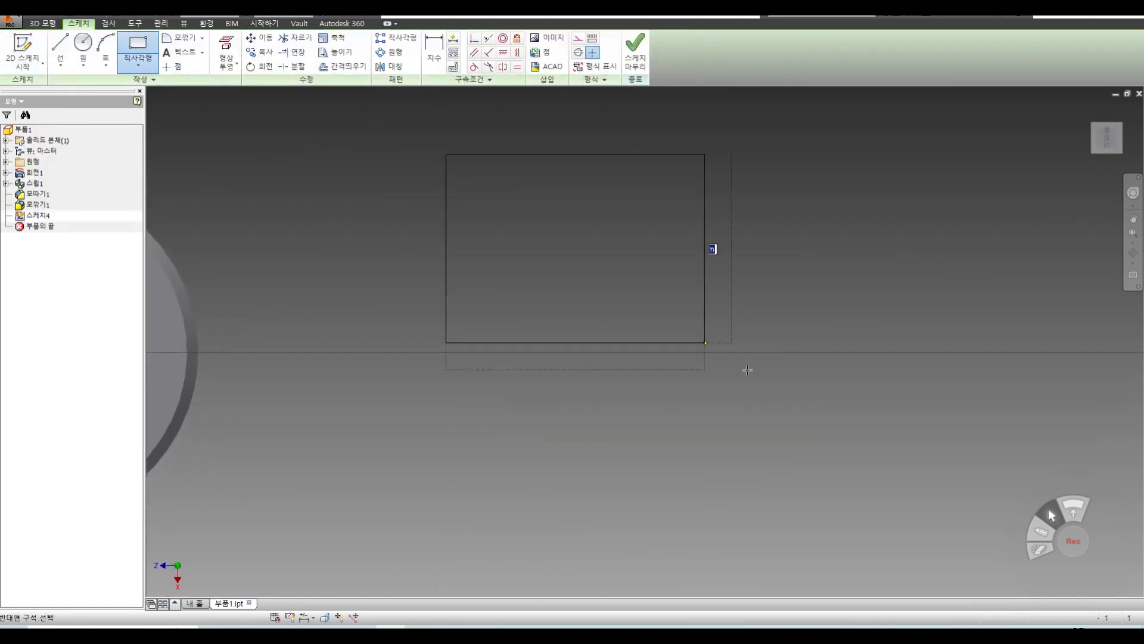
left_click(917, 462)
Sketch a circle inside the rectangle near one corner and finish the sketch
left_click(82, 45)
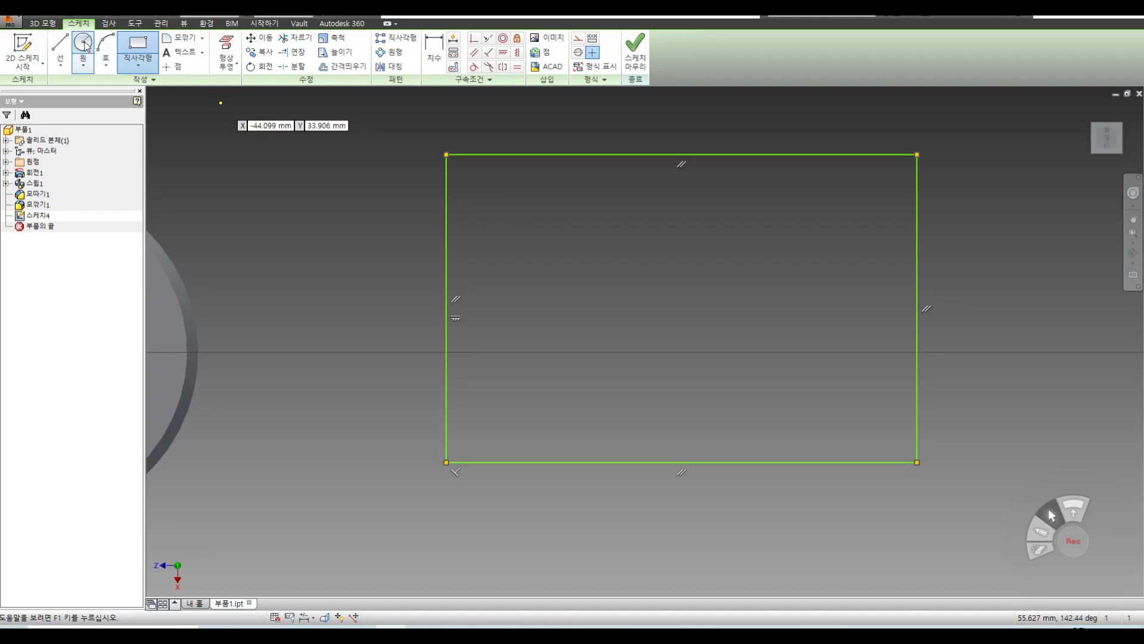
left_click(566, 255)
left_click(596, 287)
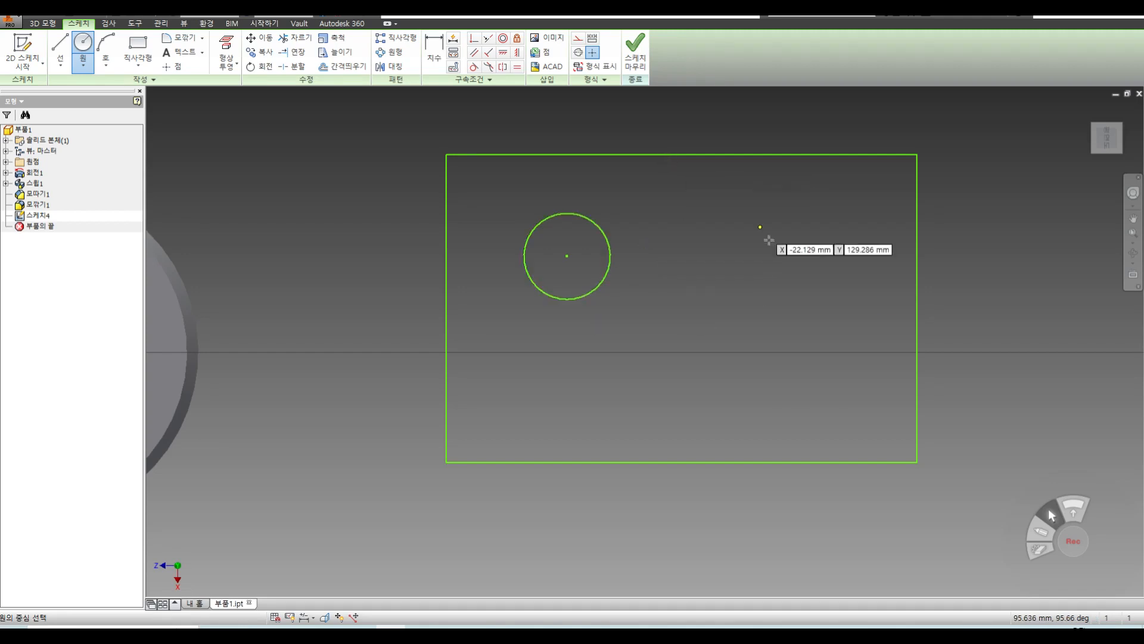
left_click(635, 60)
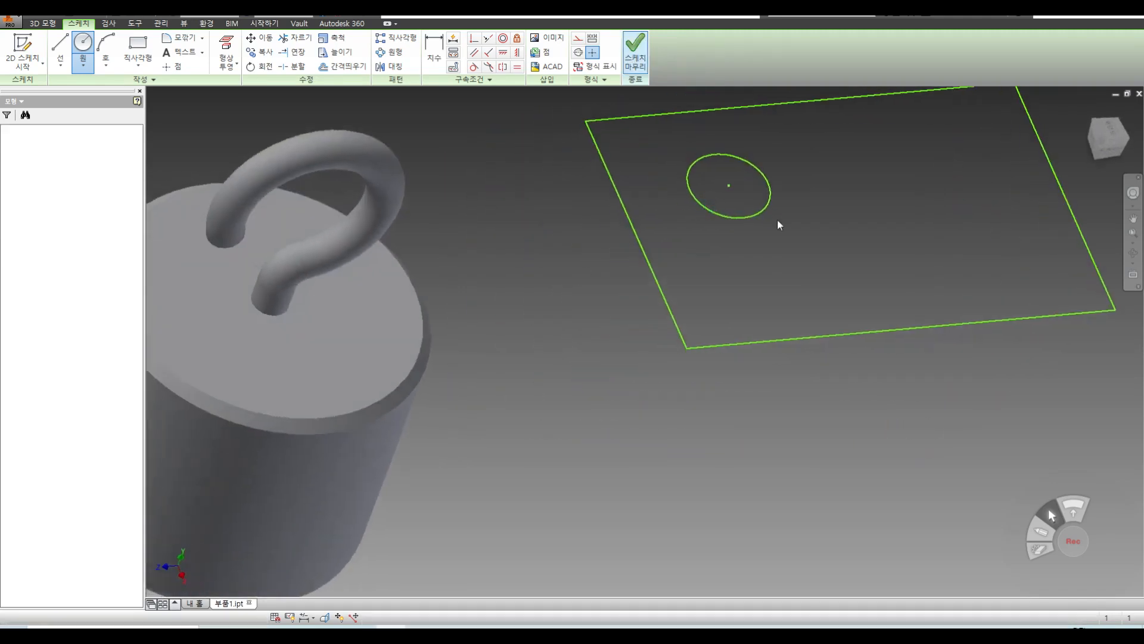
Extrude the area between the rectangle and the circle into a solid block with a through hole
left_click(90, 47)
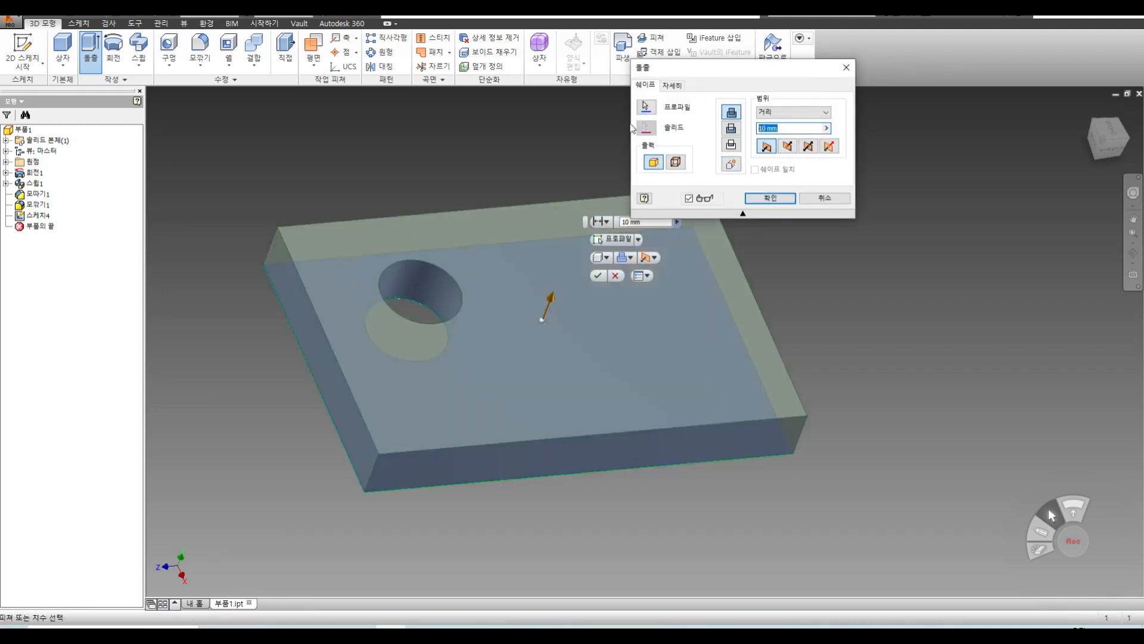
left_click(770, 198)
middle_click_drag(834, 241, 861, 256)
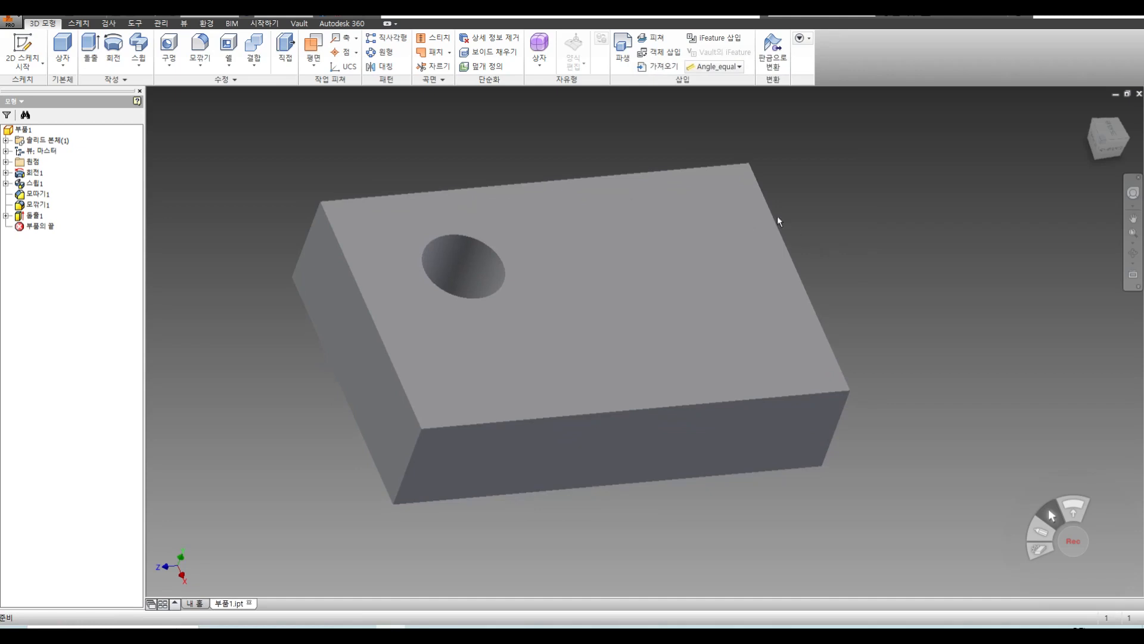
Fillet the three edges meeting at the block's front top corner in edge mode with a 3 mm radius, and undo it
left_click(200, 65)
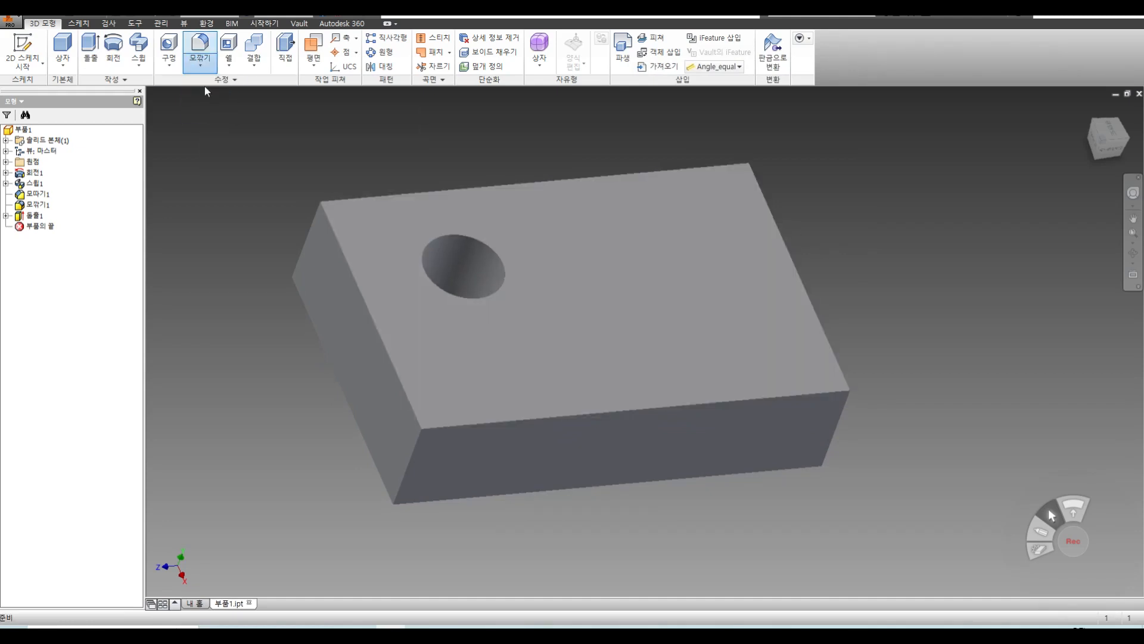
left_click(208, 86)
middle_click_drag(536, 147, 610, 173)
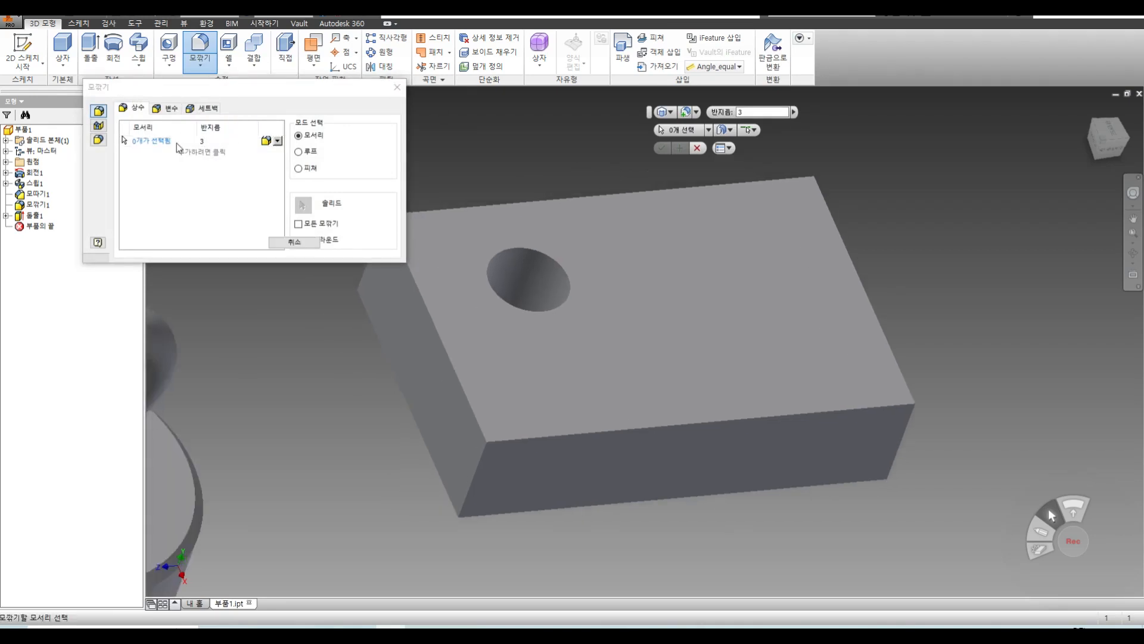
left_click(146, 143)
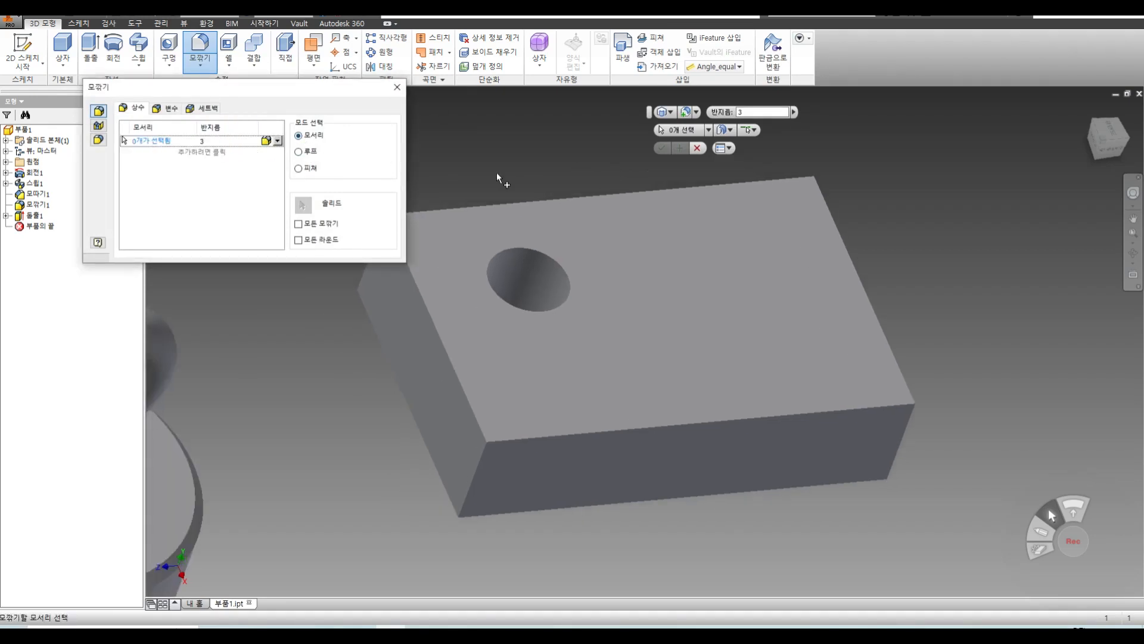
left_click(463, 386)
left_click(686, 425)
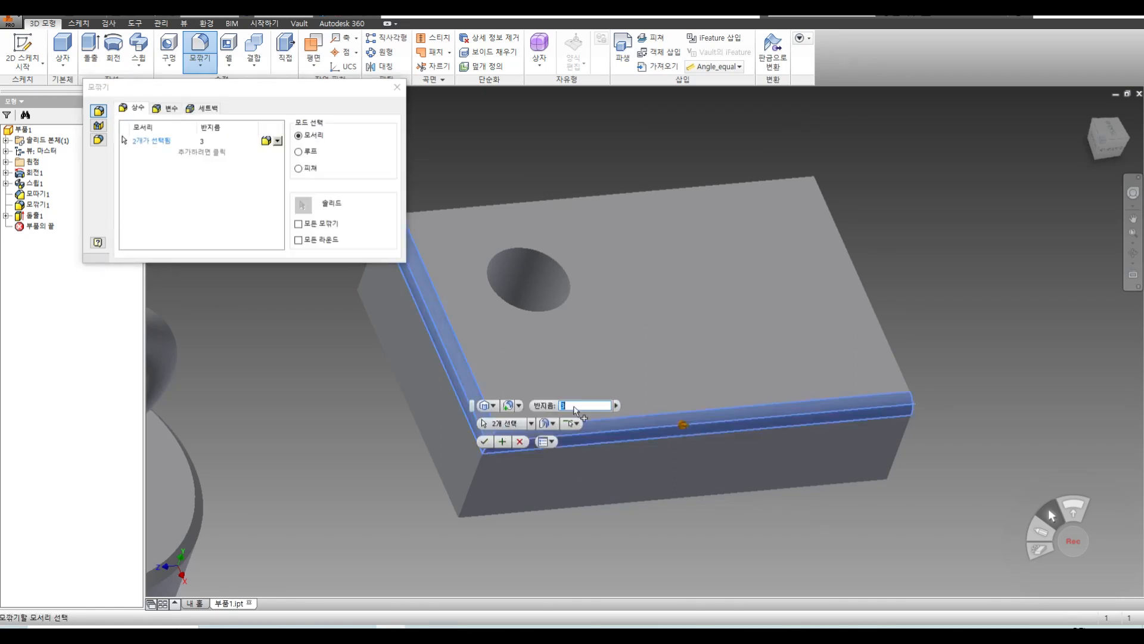
left_click(473, 468)
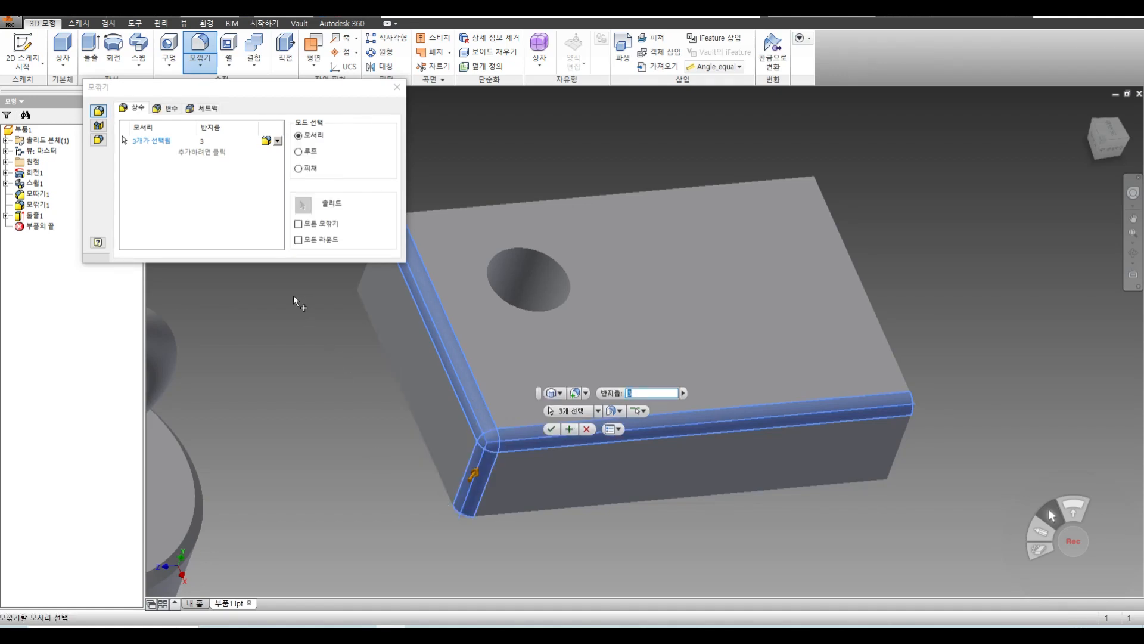
left_click(231, 242)
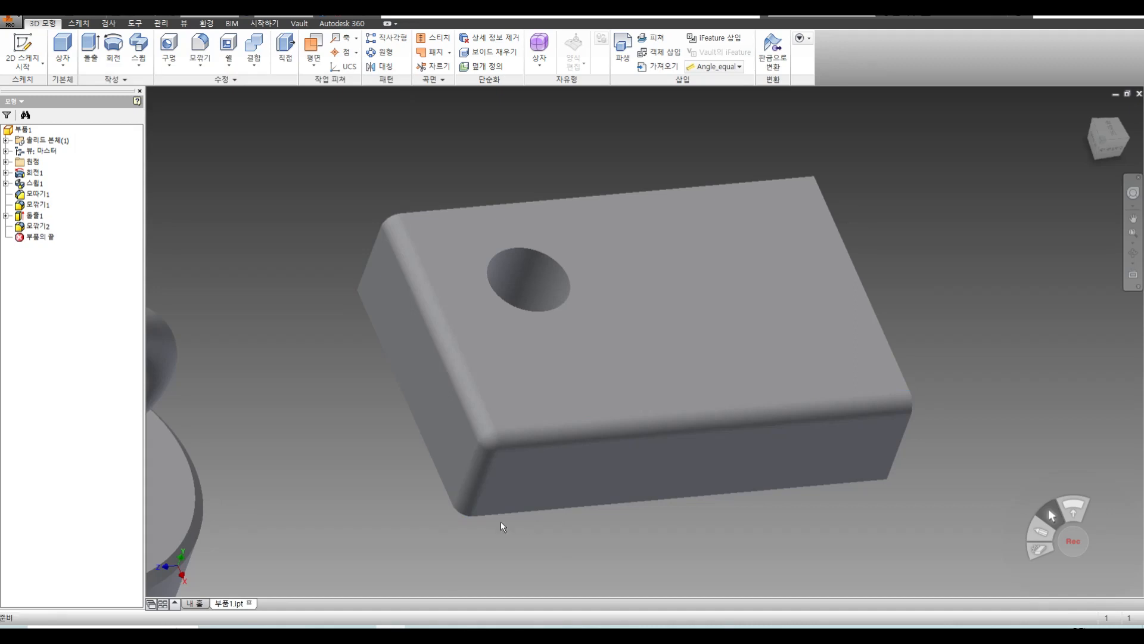
key("ctrl+z")
Start a 3 mm fillet in loop mode and select the outer edge loop of the block's top face
key("f")
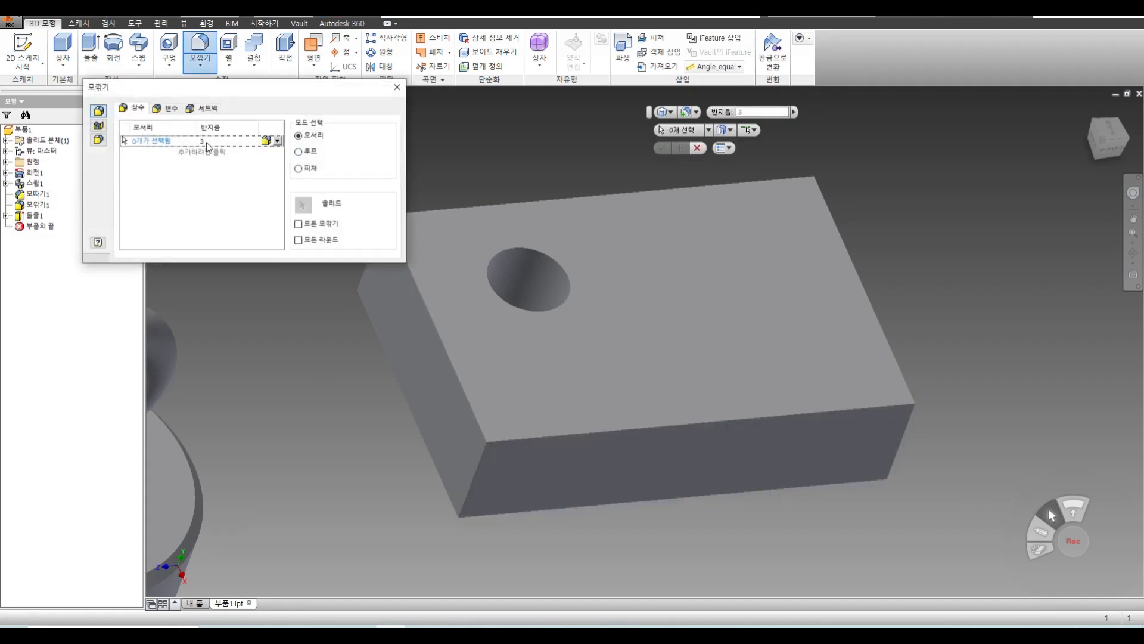
left_click(299, 152)
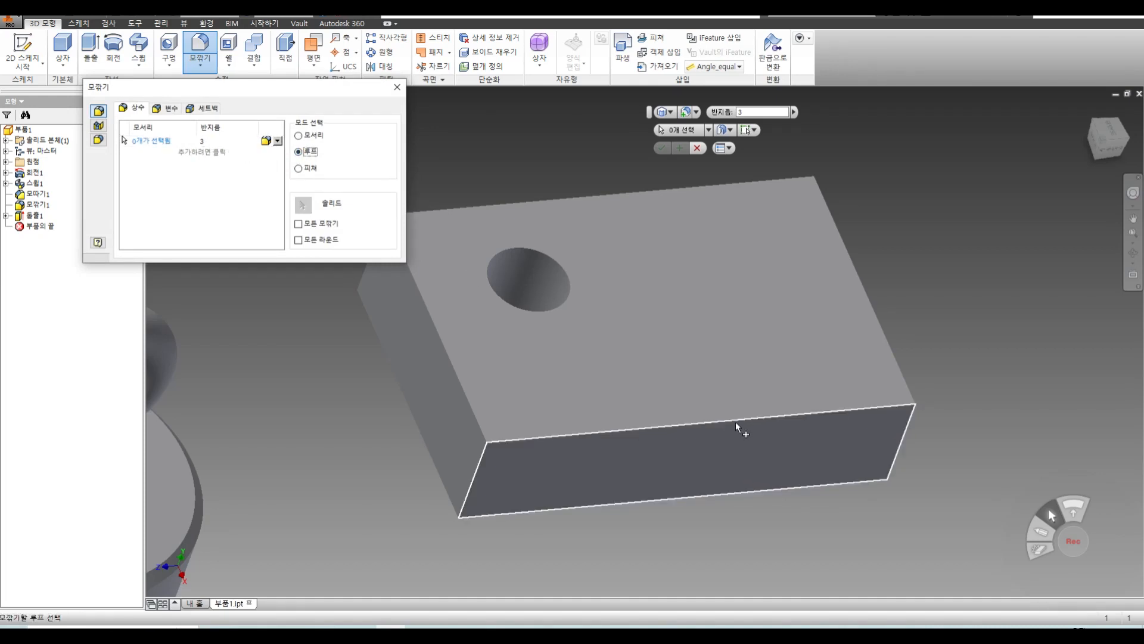
left_click(463, 386)
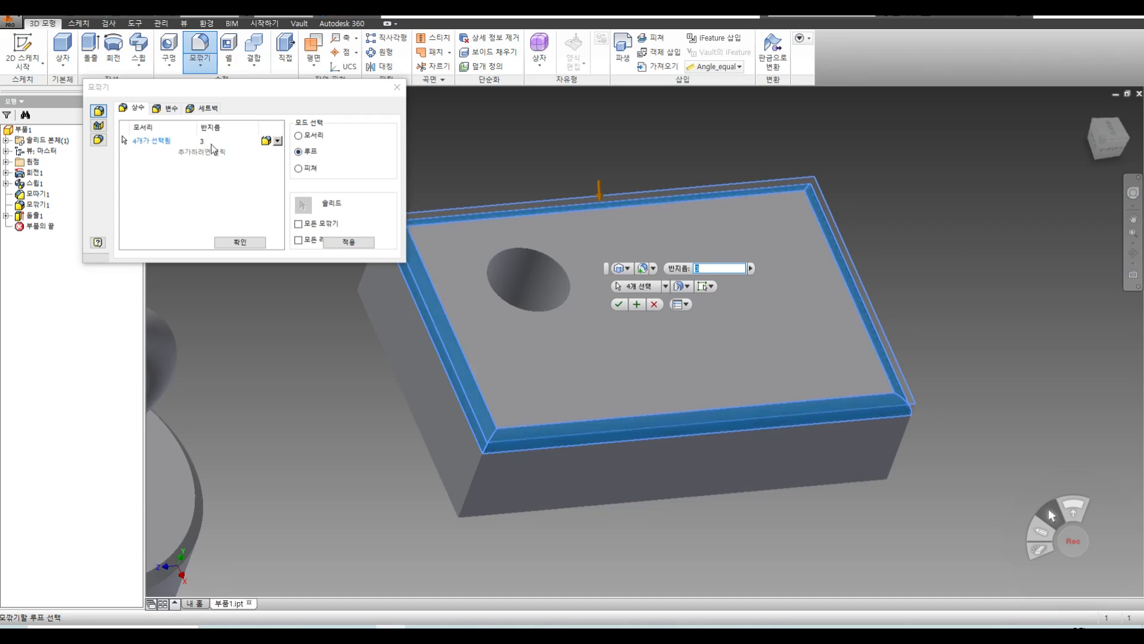
Fillet all edges of the block and its hole in feature mode with a 3 mm radius, and undo it
left_click(299, 168)
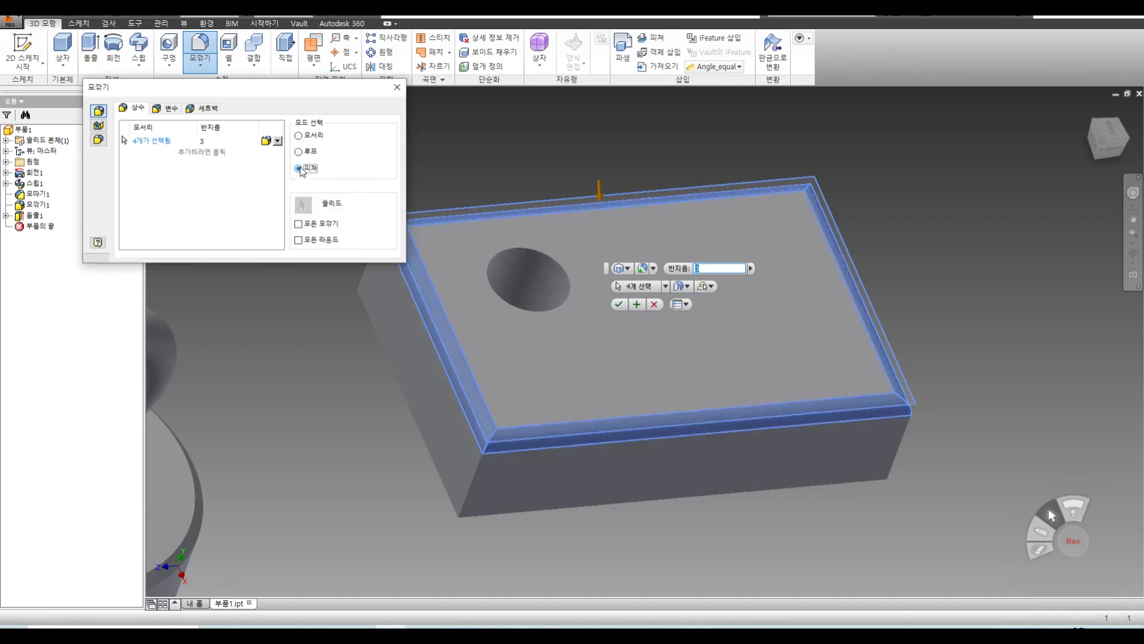
left_click(504, 252)
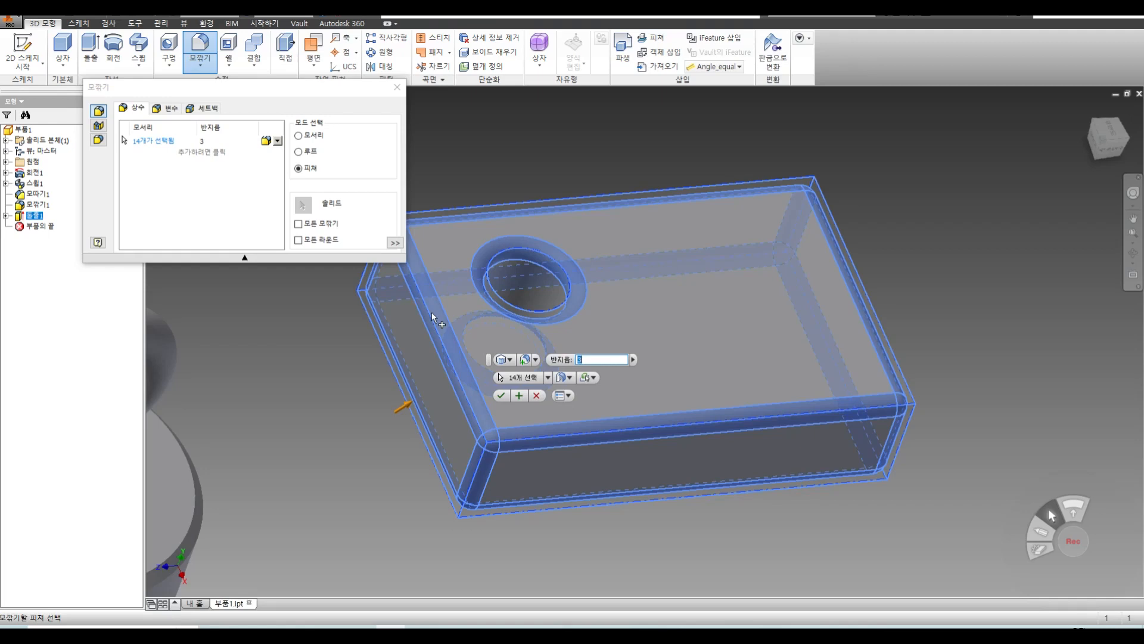
left_click(238, 242)
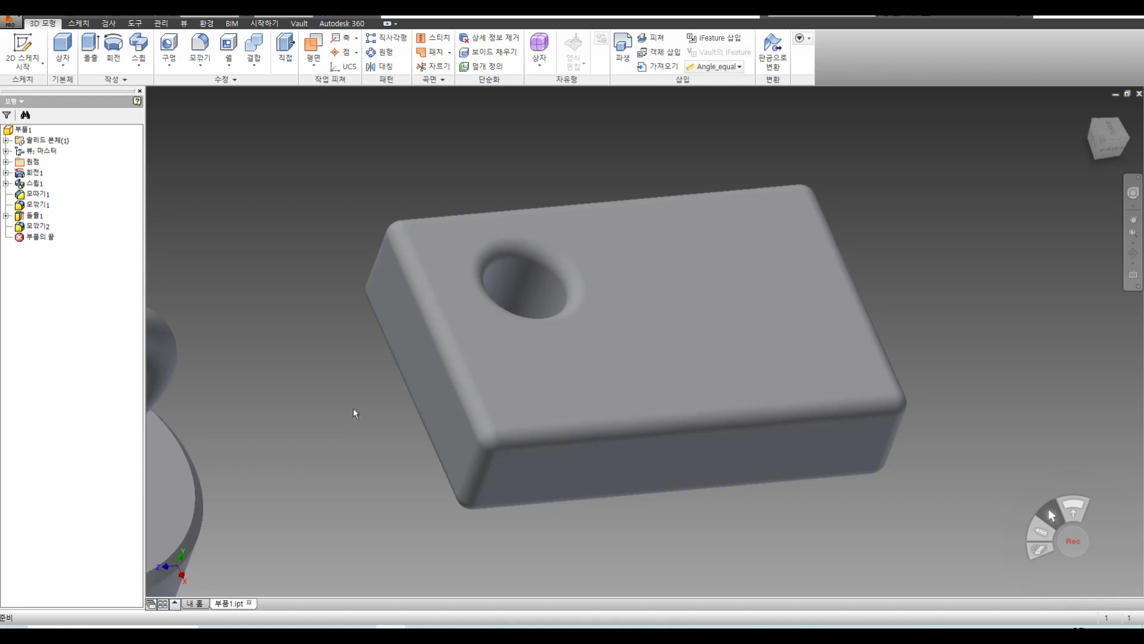
key("ctrl+z")
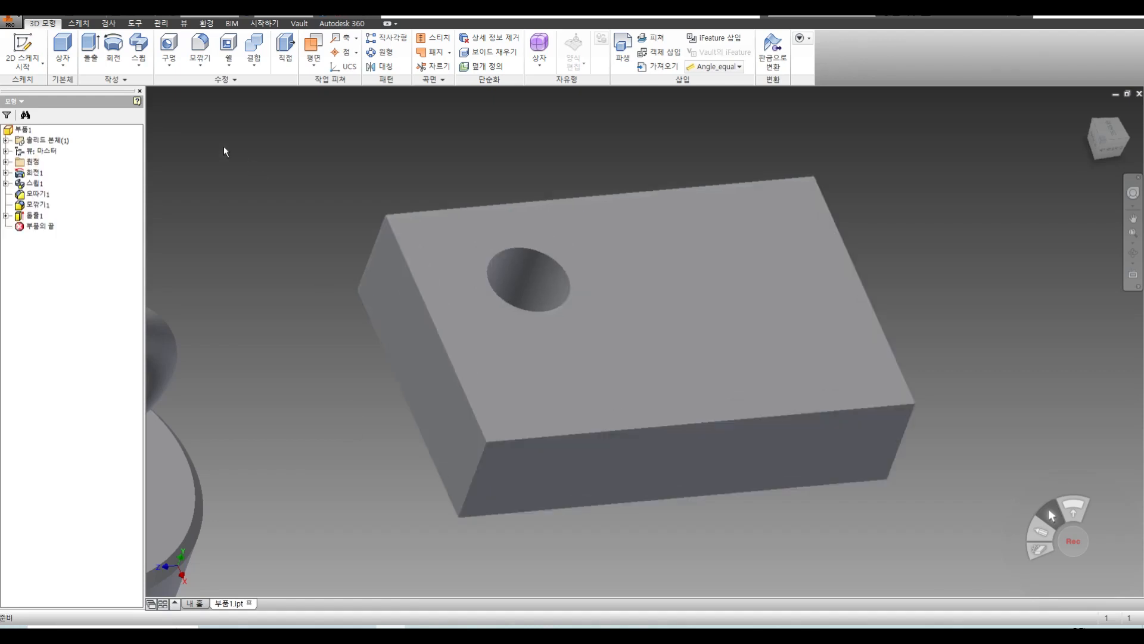
Set up a distance-and-angle chamfer with a 5 mm distance and a 20 degree angle
left_click(201, 64)
left_click(206, 110)
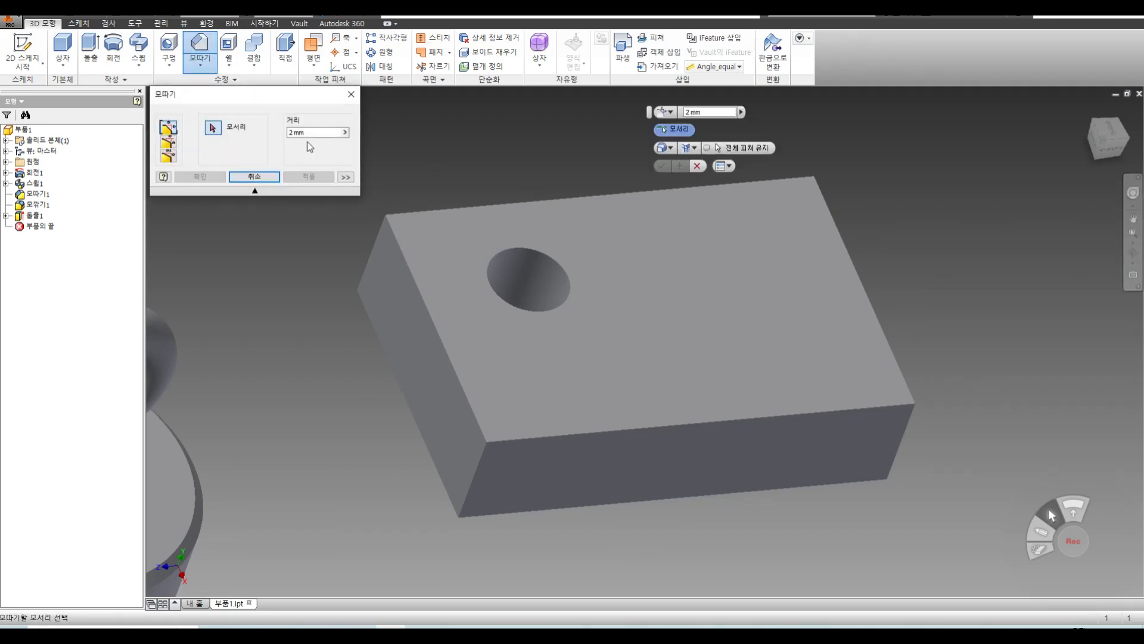
left_click_drag(308, 136, 191, 138)
left_click(169, 143)
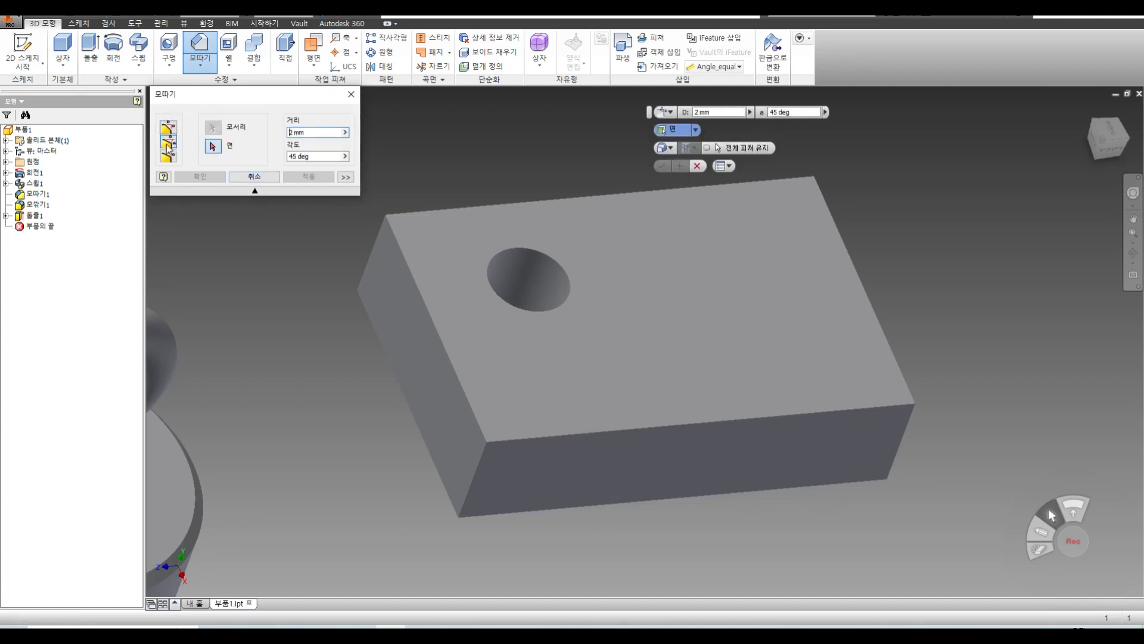
left_click(317, 133)
type("5")
key("Tab")
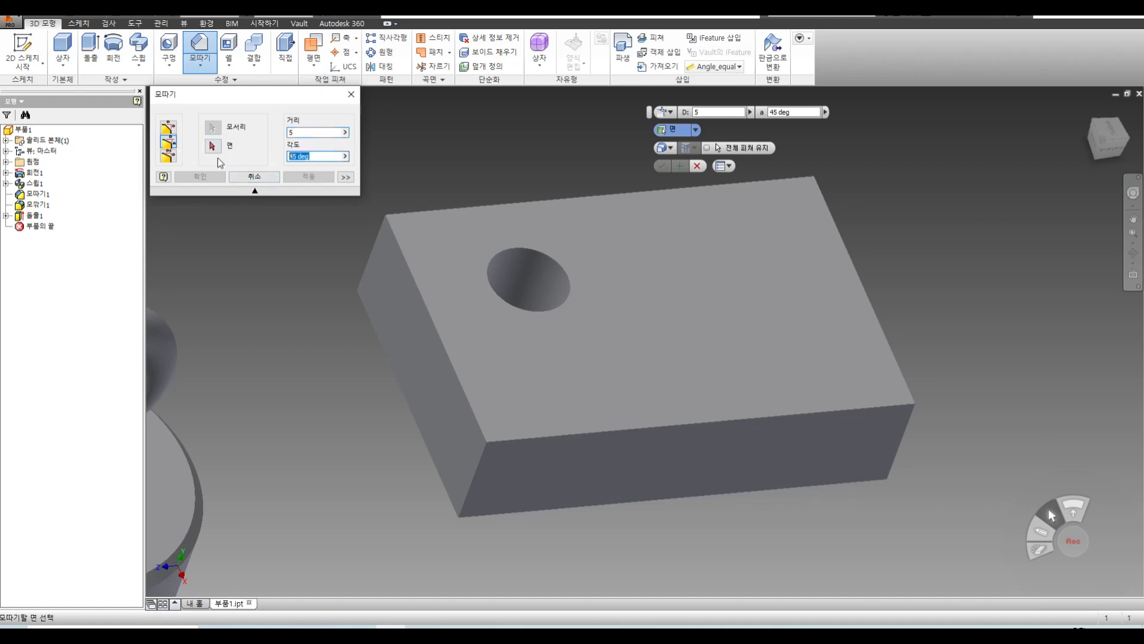
type("20")
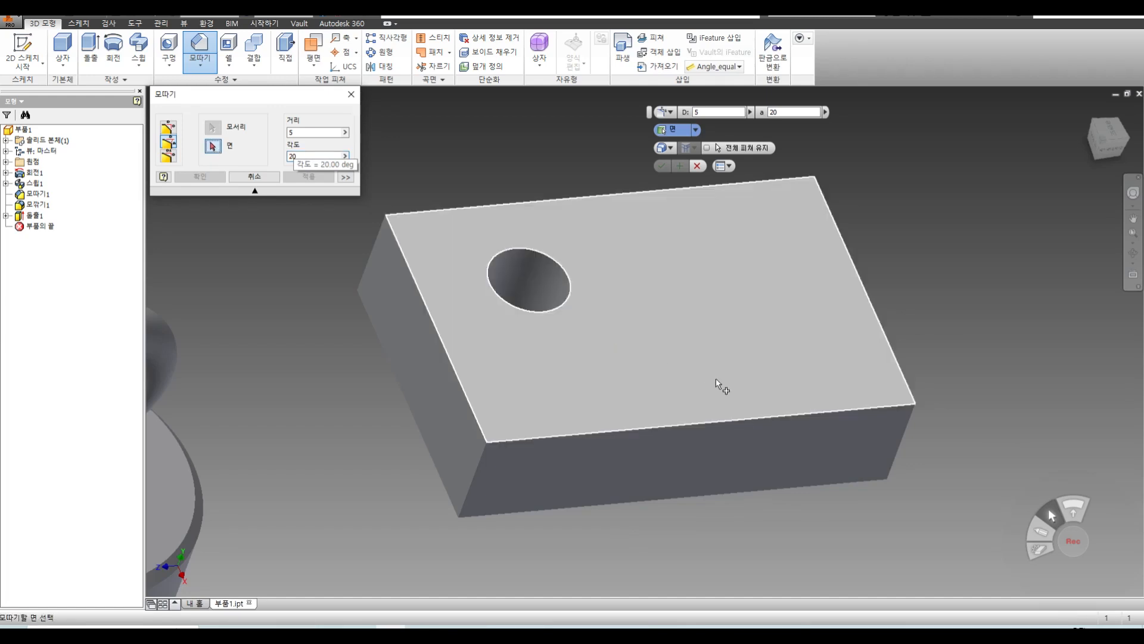
Apply the chamfer to the block's long front top edge with the top face as reference, inspect it, and undo it
left_click(716, 378)
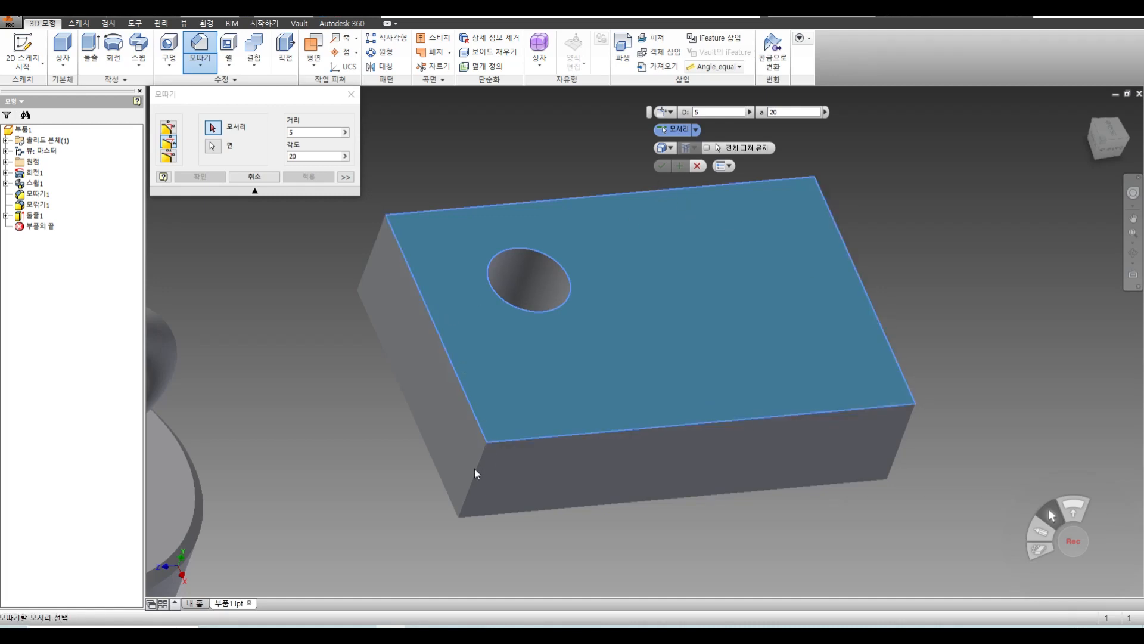
left_click(565, 435)
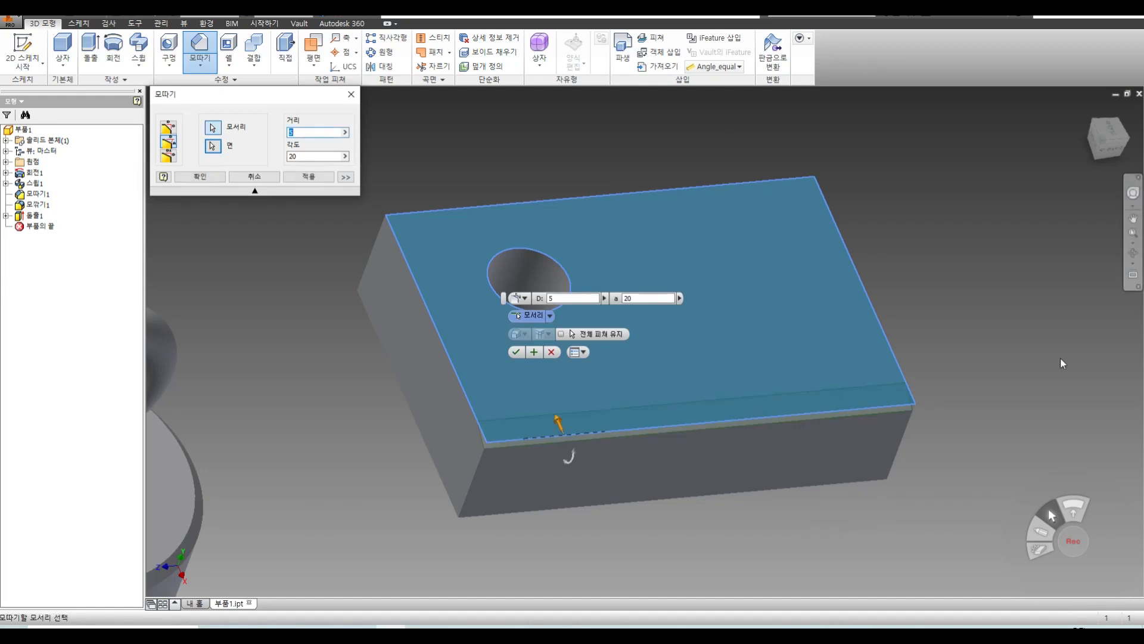
scroll(465, 469, "down", 3)
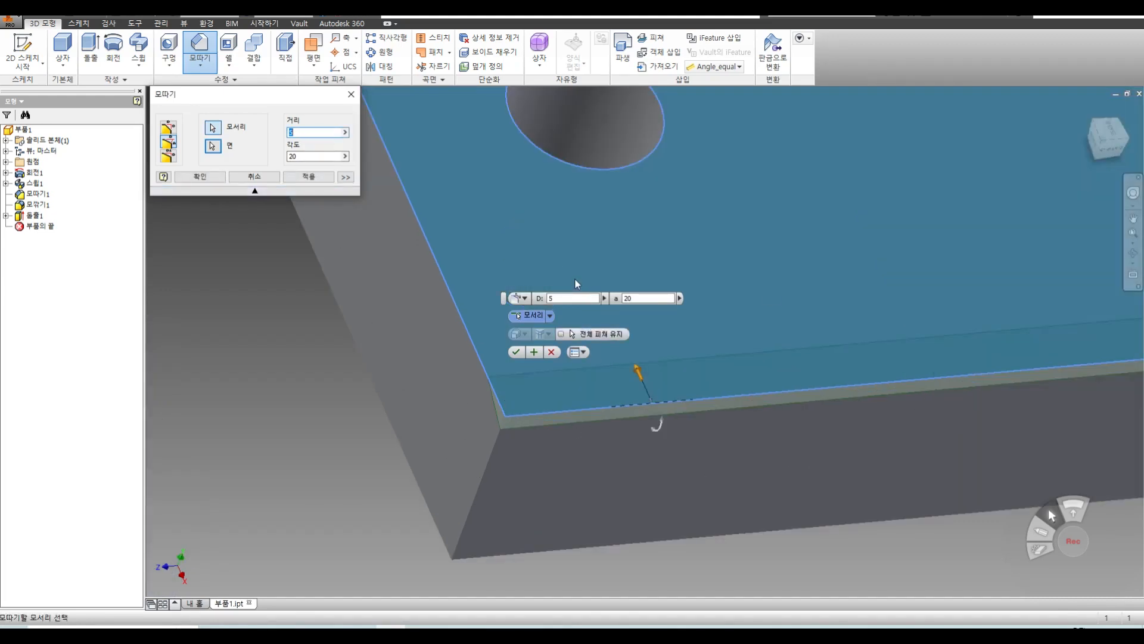
scroll(500, 410, "down", 2)
left_click(500, 410)
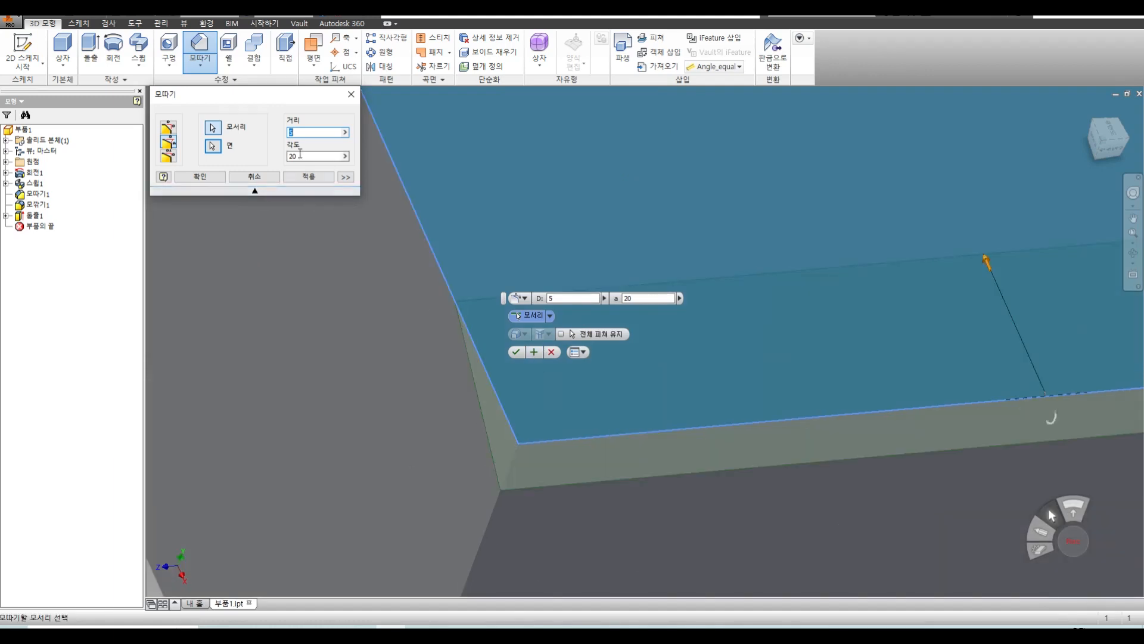
left_click(203, 177)
scroll(527, 441, "up", 3)
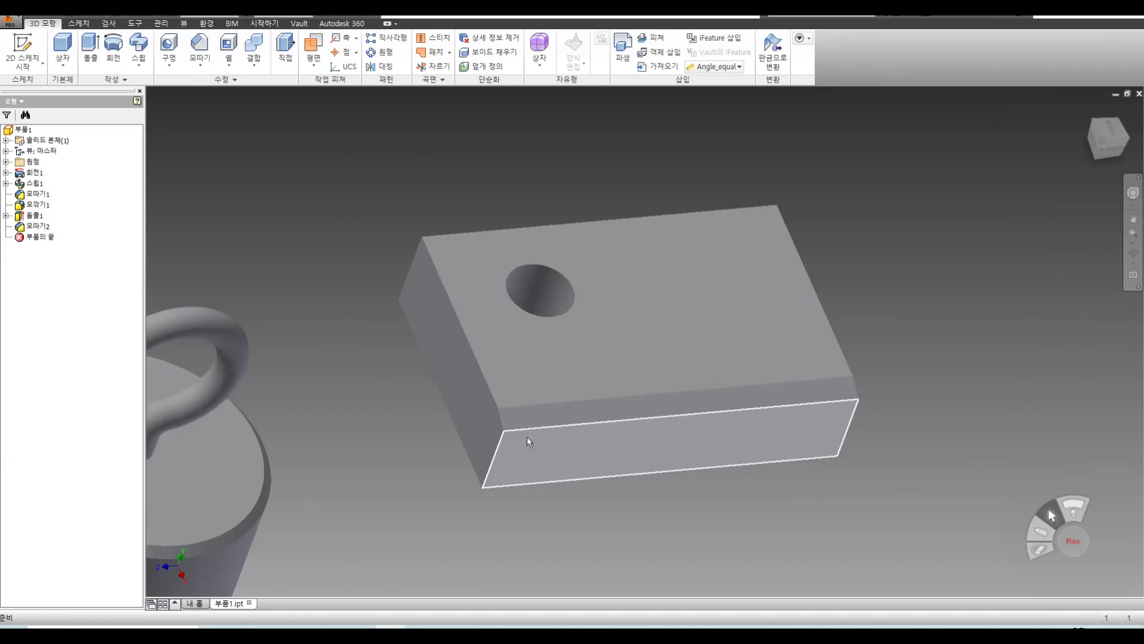
scroll(527, 436, "down", 4)
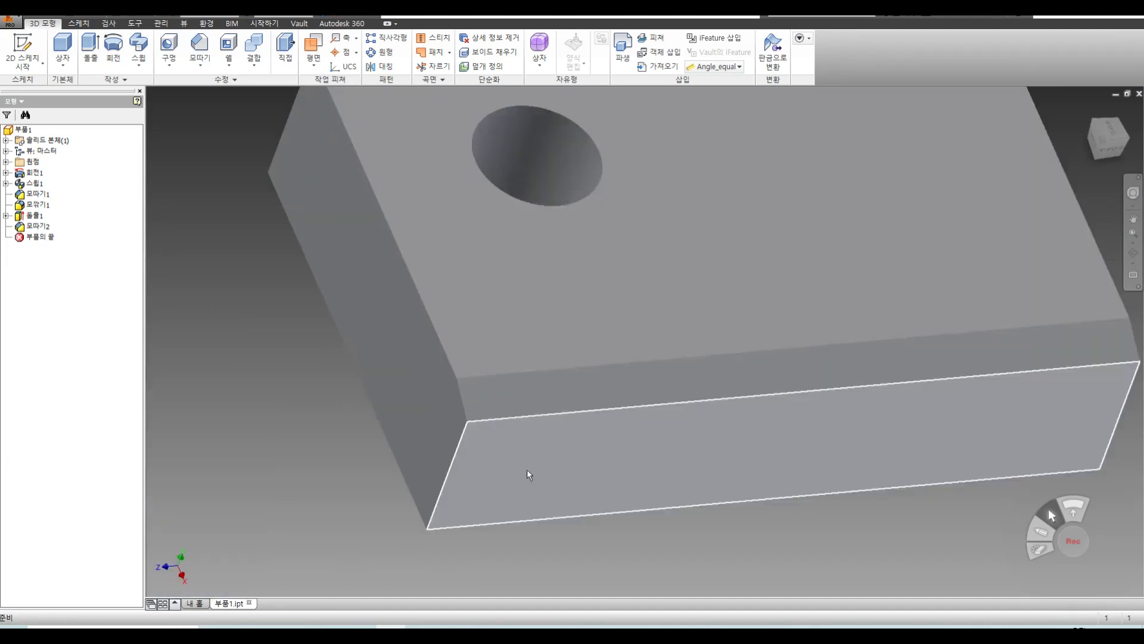
middle_click_drag(526, 470, 538, 520)
key("ctrl+z")
Set up a two-distance chamfer with a first distance of 5 mm and a second distance of 10 mm
scroll(519, 375, "up", 3)
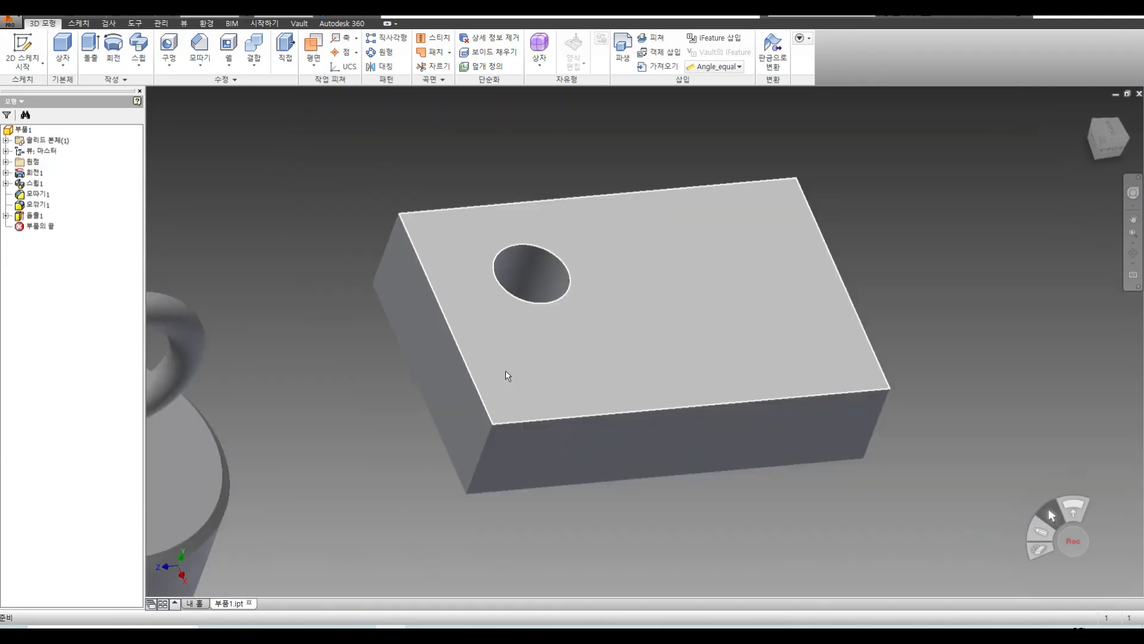
middle_click_drag(511, 378, 459, 363)
left_click(201, 53)
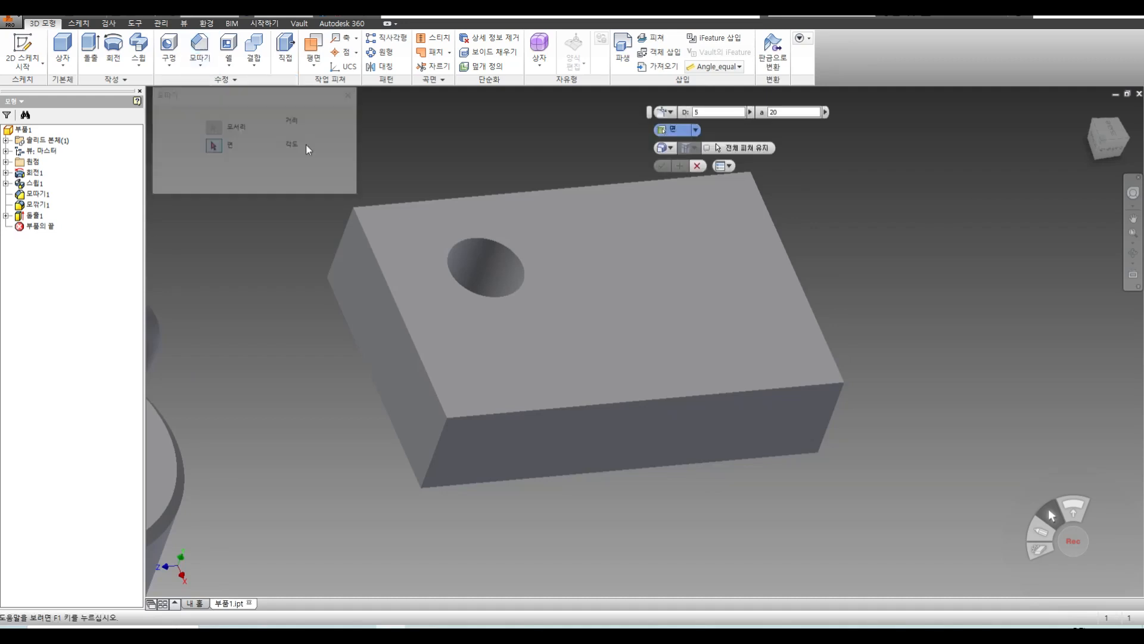
left_click(168, 157)
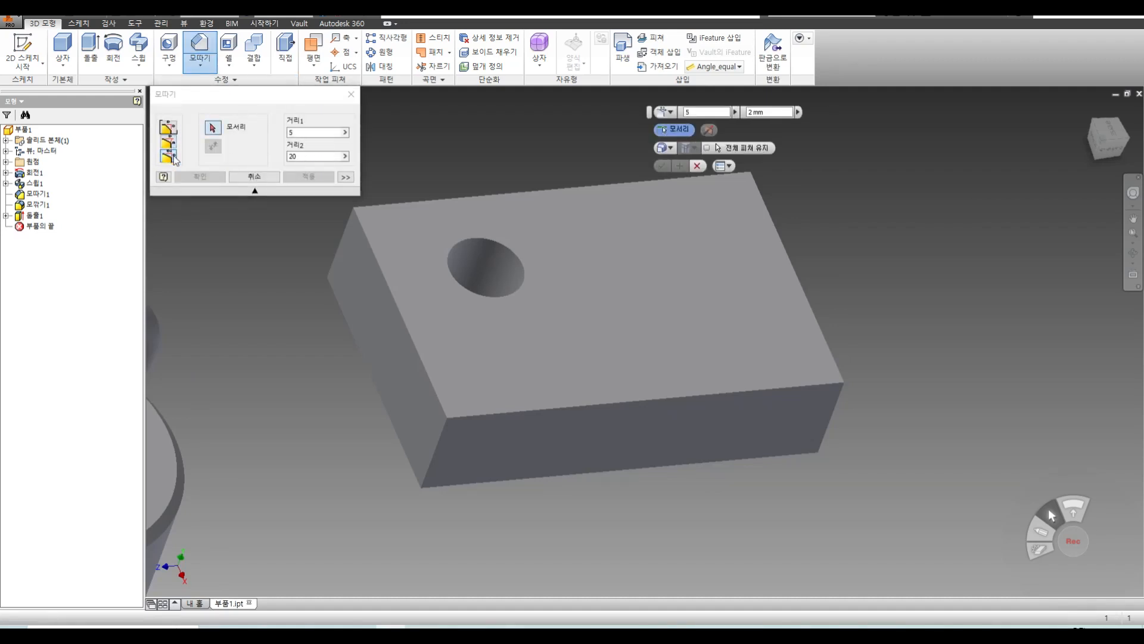
left_click(307, 132)
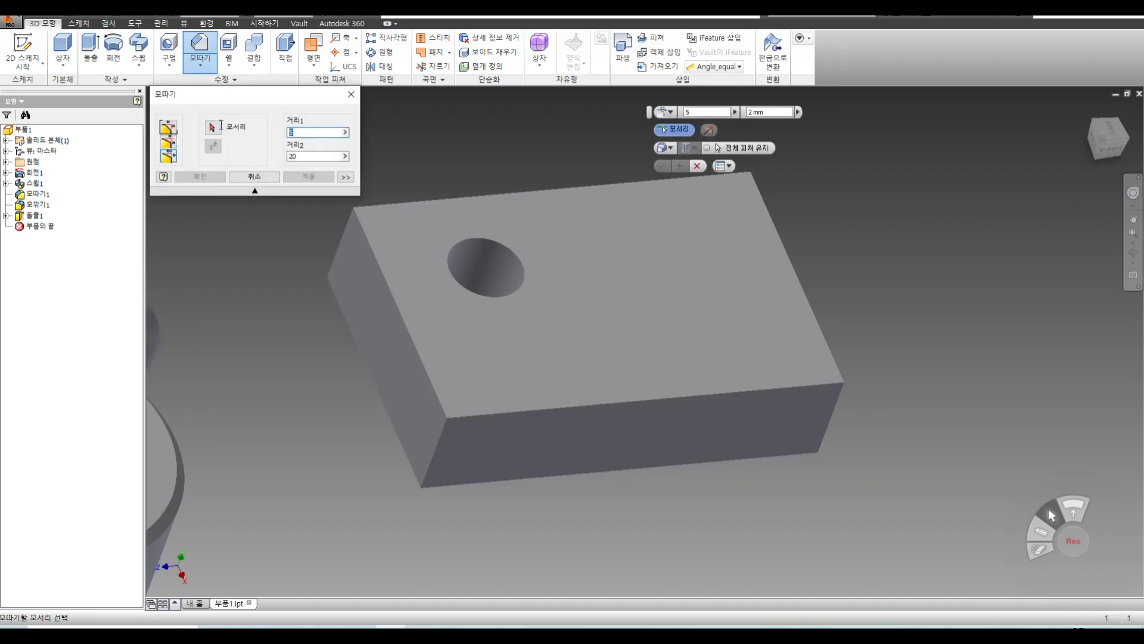
left_click(304, 156)
type("10")
Chamfer the block's short top edge nearest the hole, flipping the distances so 10 mm runs along the top face
left_click(397, 314)
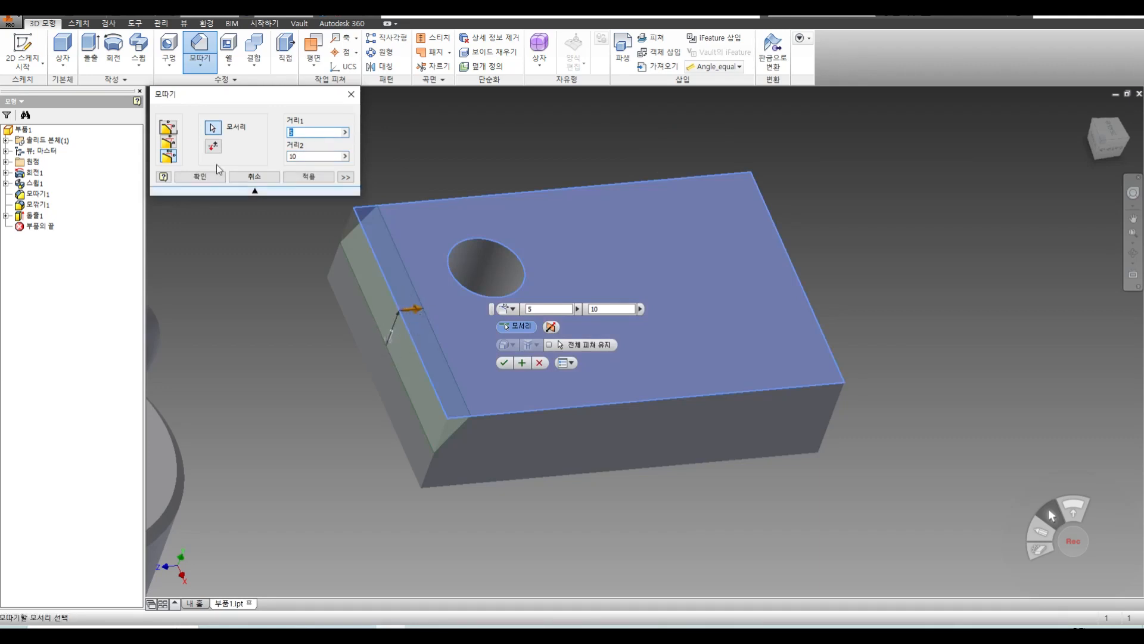
left_click(213, 146)
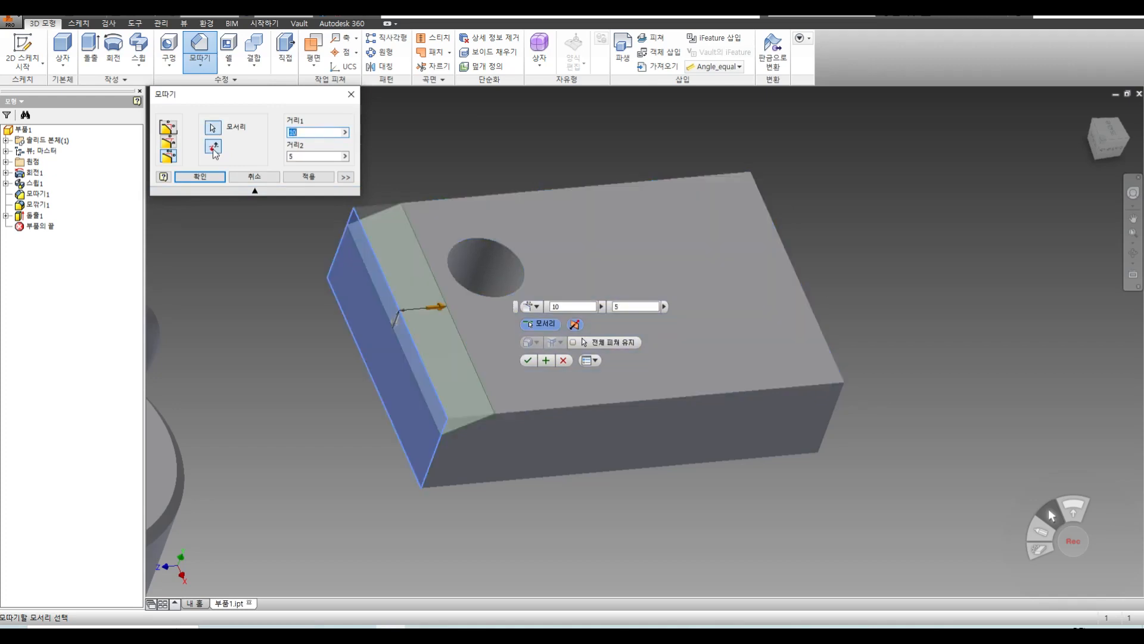
left_click(299, 177)
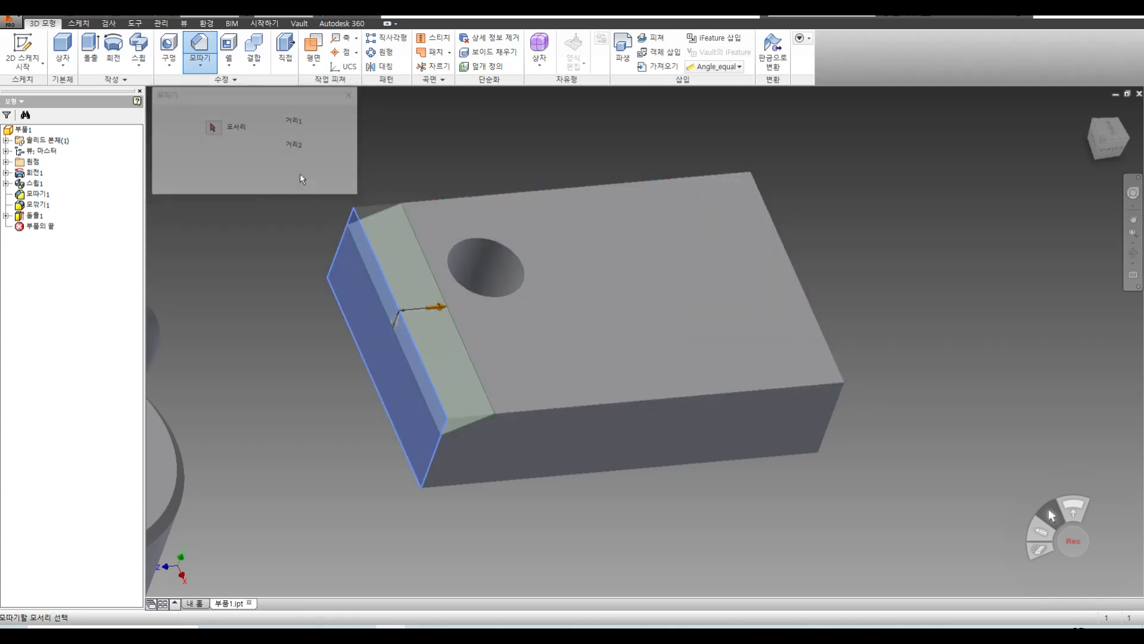
left_click(242, 179)
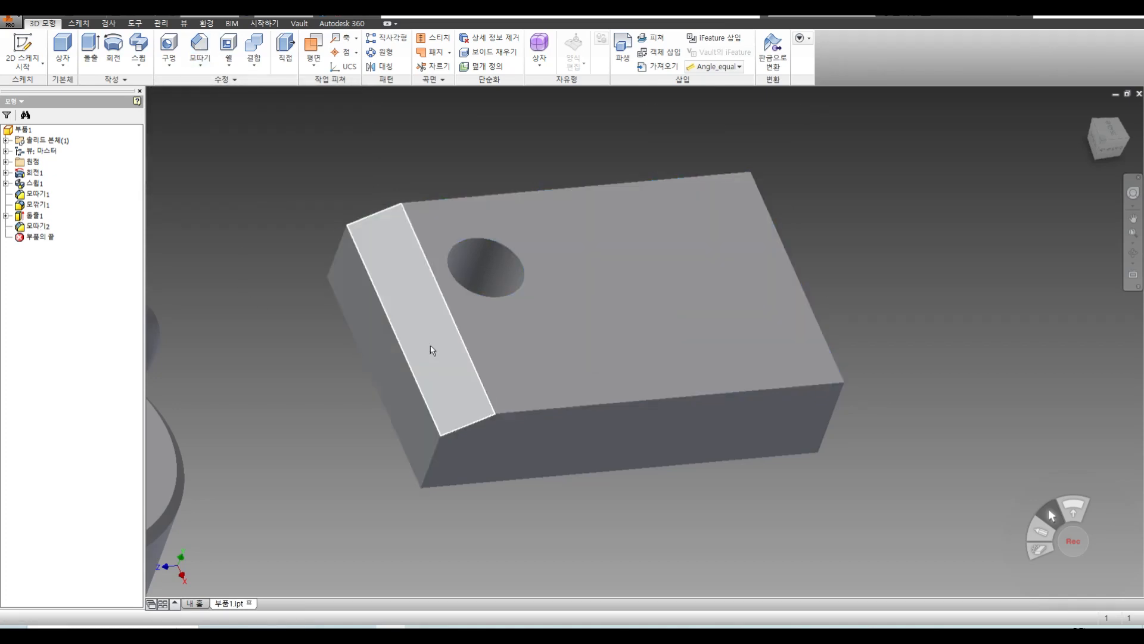
Chamfer the block's short top edge farthest from the hole with an equal distance of 5 mm
left_click(198, 45)
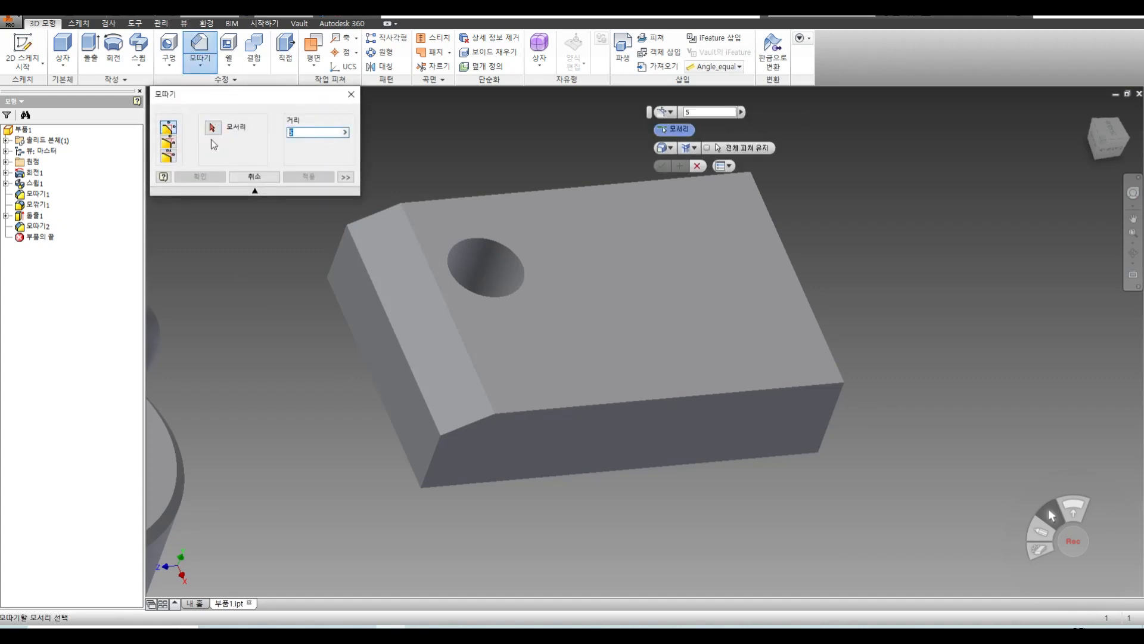
left_click(787, 258)
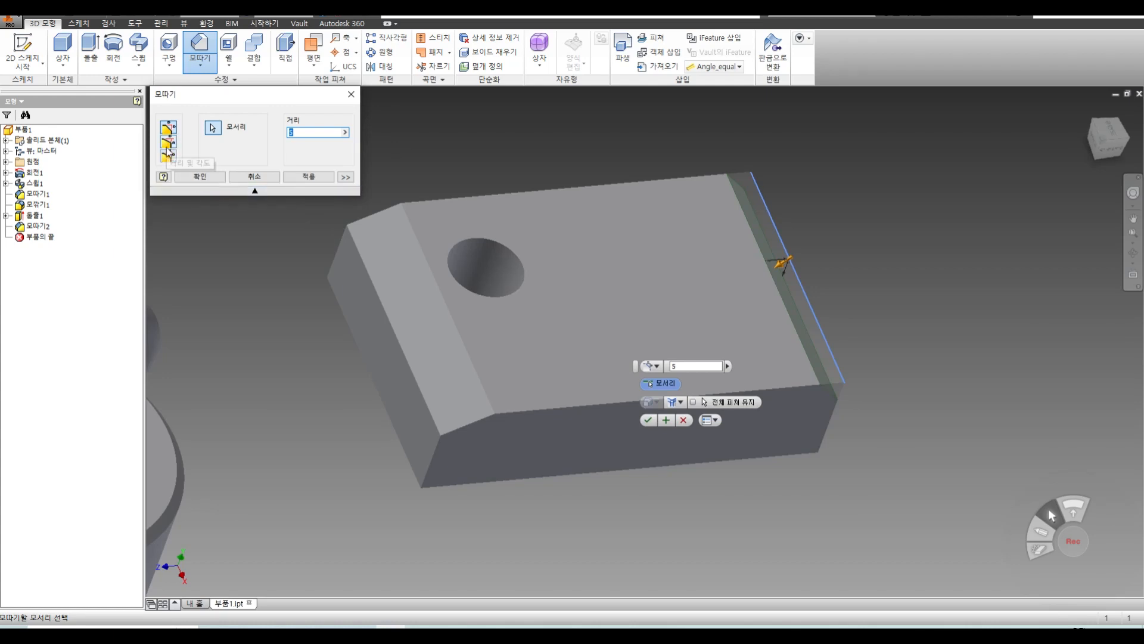
left_click(200, 176)
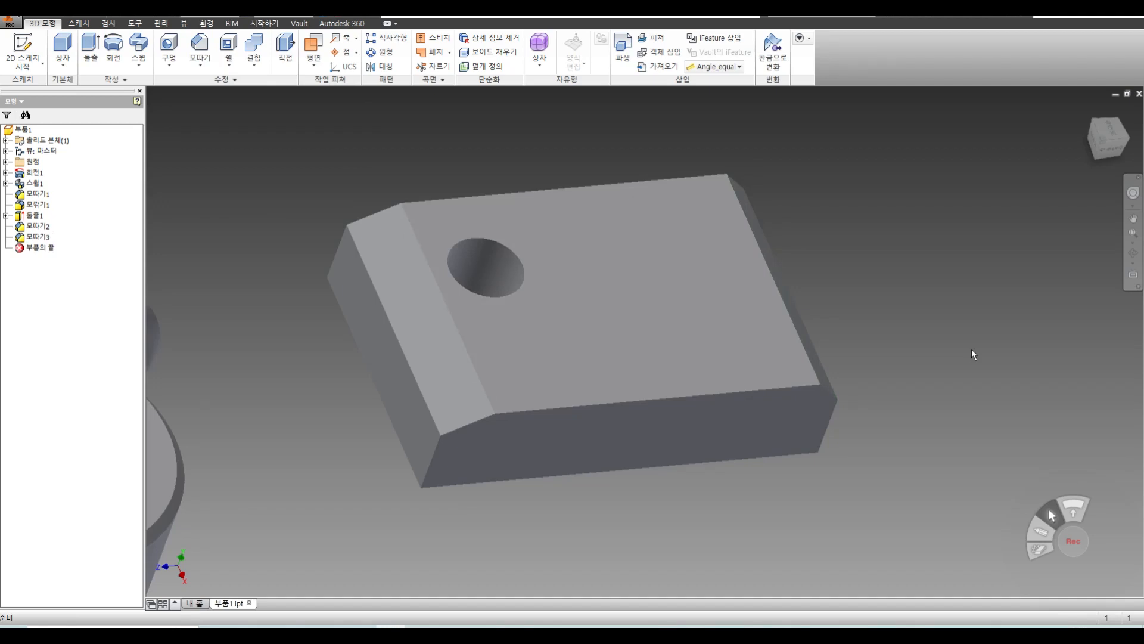
Fillet the top rim of the block's hole with a 3 mm radius in edge mode
middle_click_drag(314, 339, 534, 378)
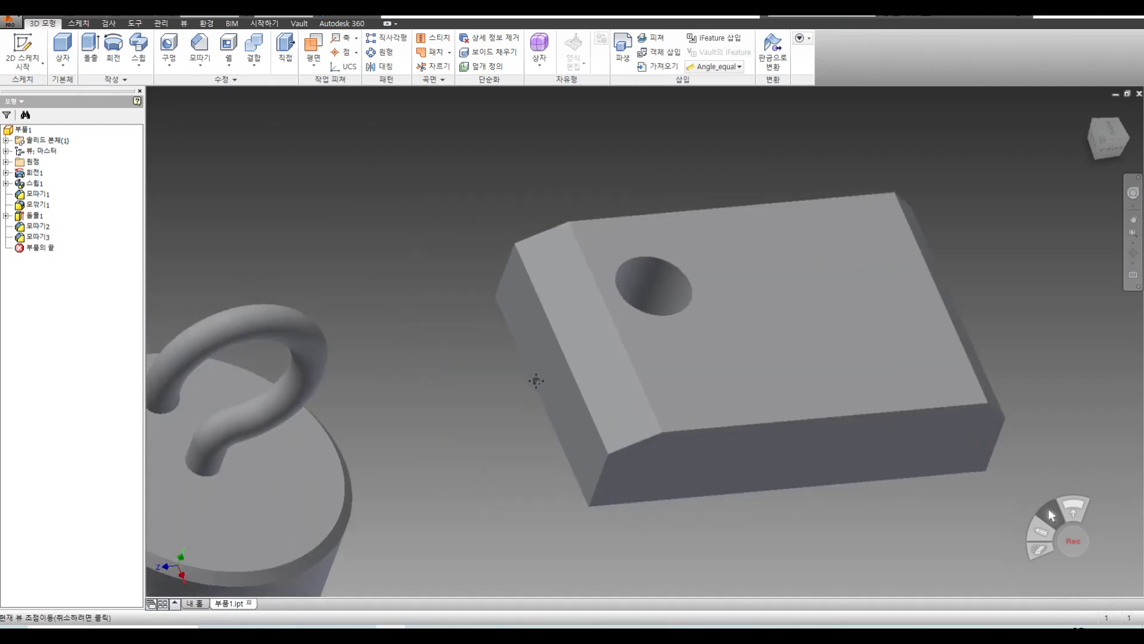
left_click(211, 66)
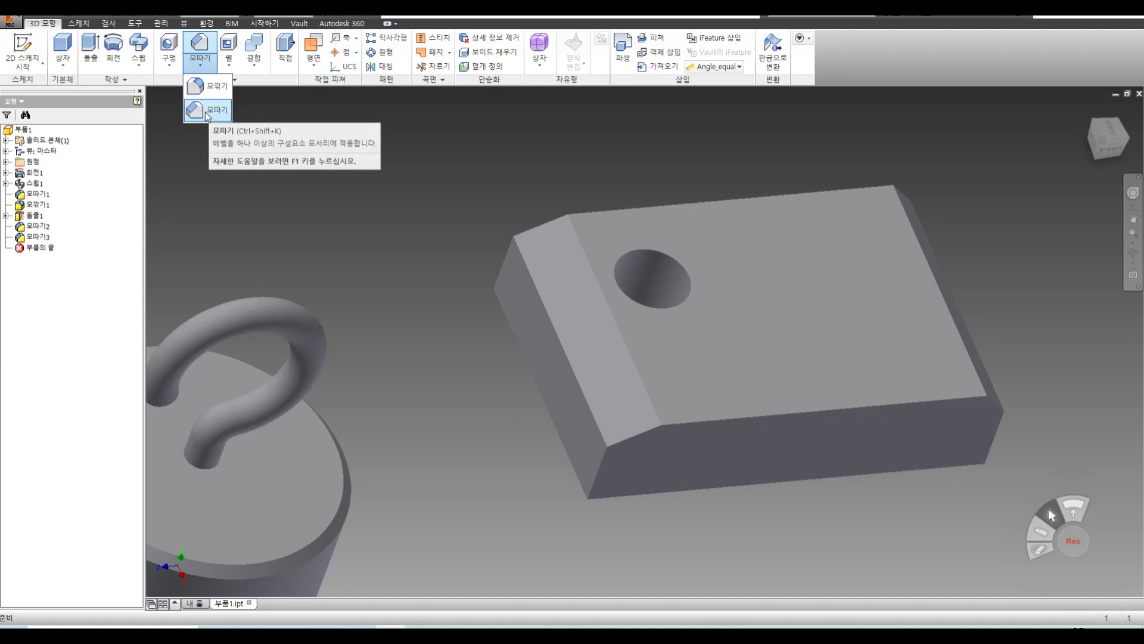
left_click(209, 94)
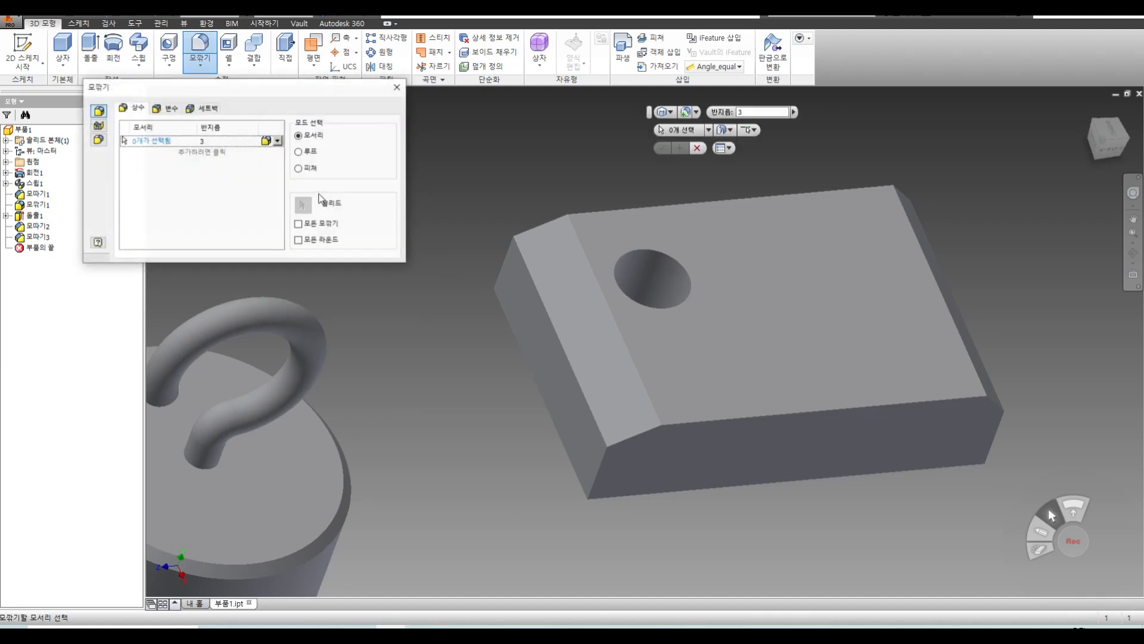
left_click(656, 255)
left_click(231, 247)
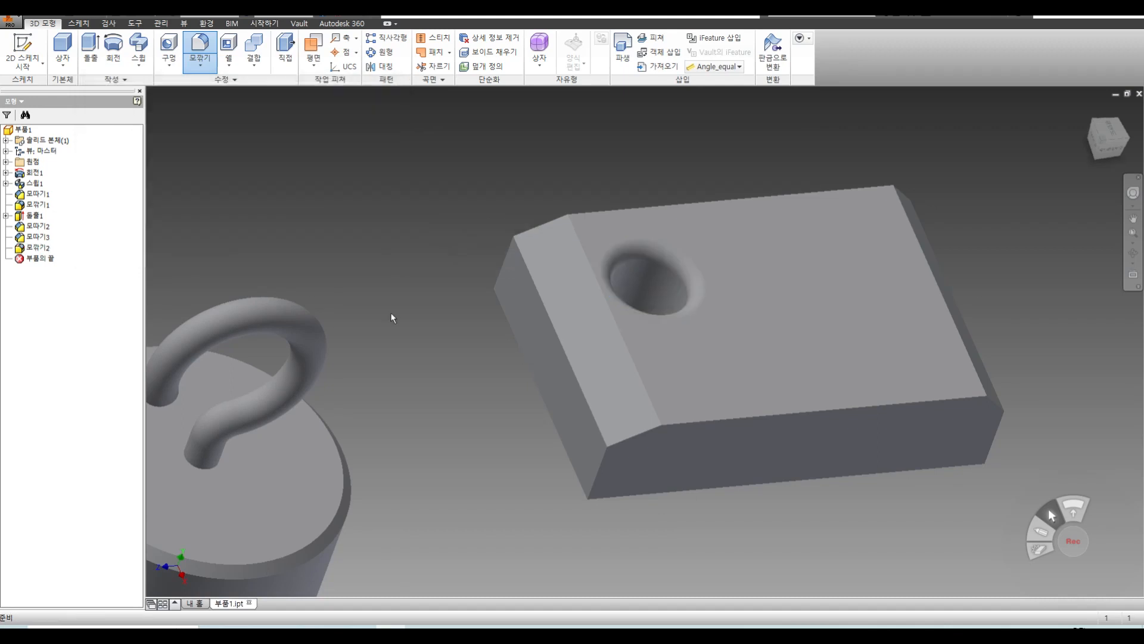
scroll(524, 388, "down", 3)
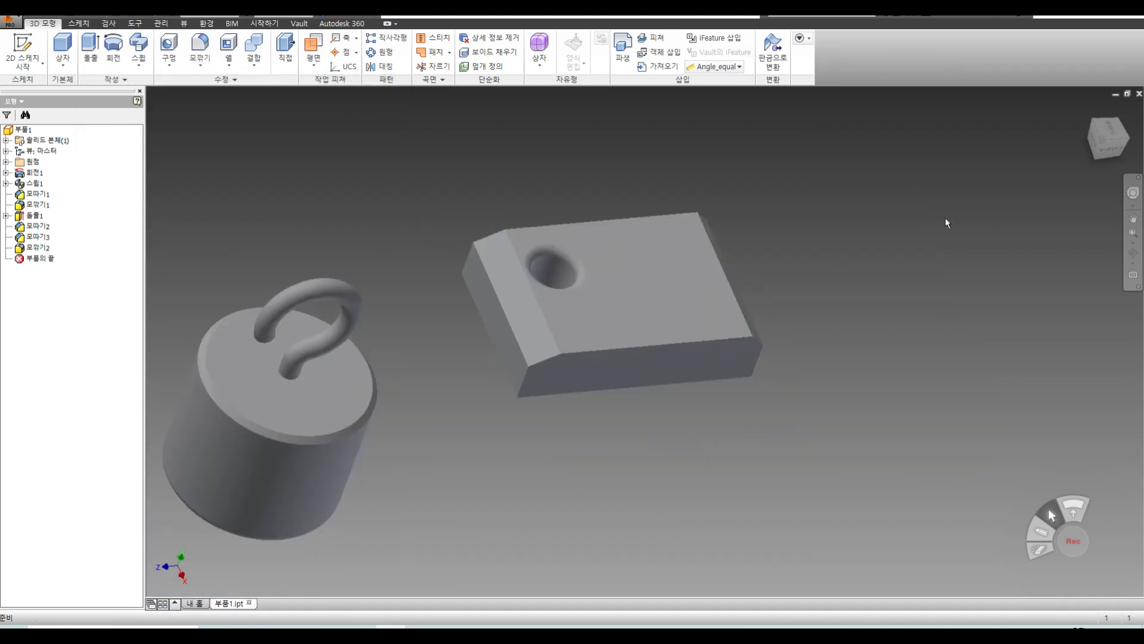